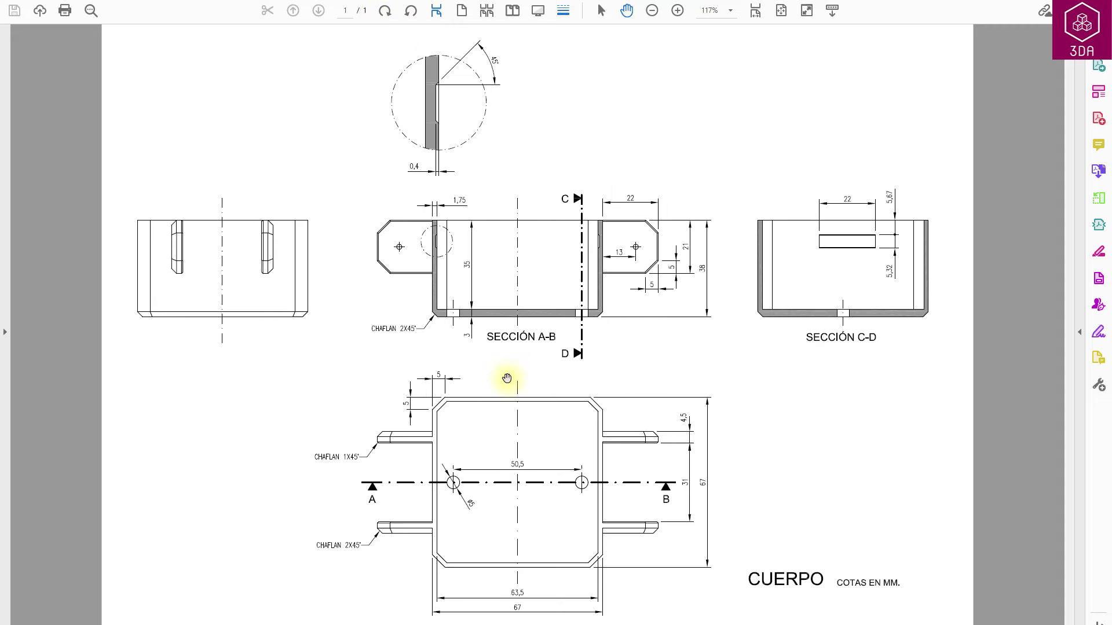
# - Switch the PDF view from the CUERPO sheet to the CABEZA part drawing
pyautogui.click(316, 1)
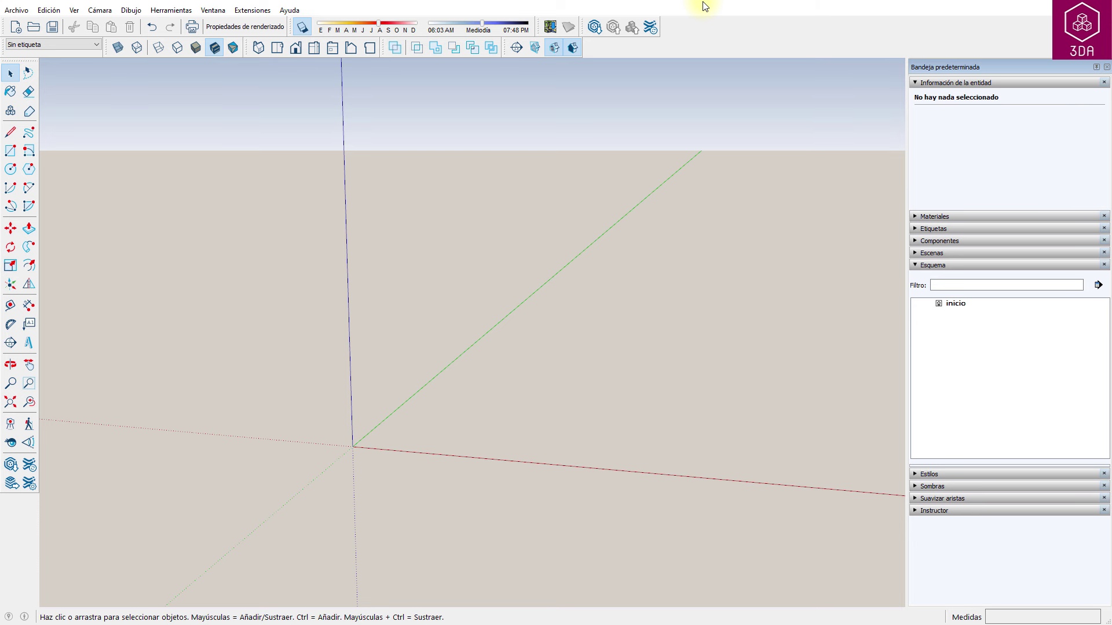
# - Confirm the model units are decimal millimetres with 0,00 mm precision
pyautogui.click(213, 10)
pyautogui.click(252, 73)
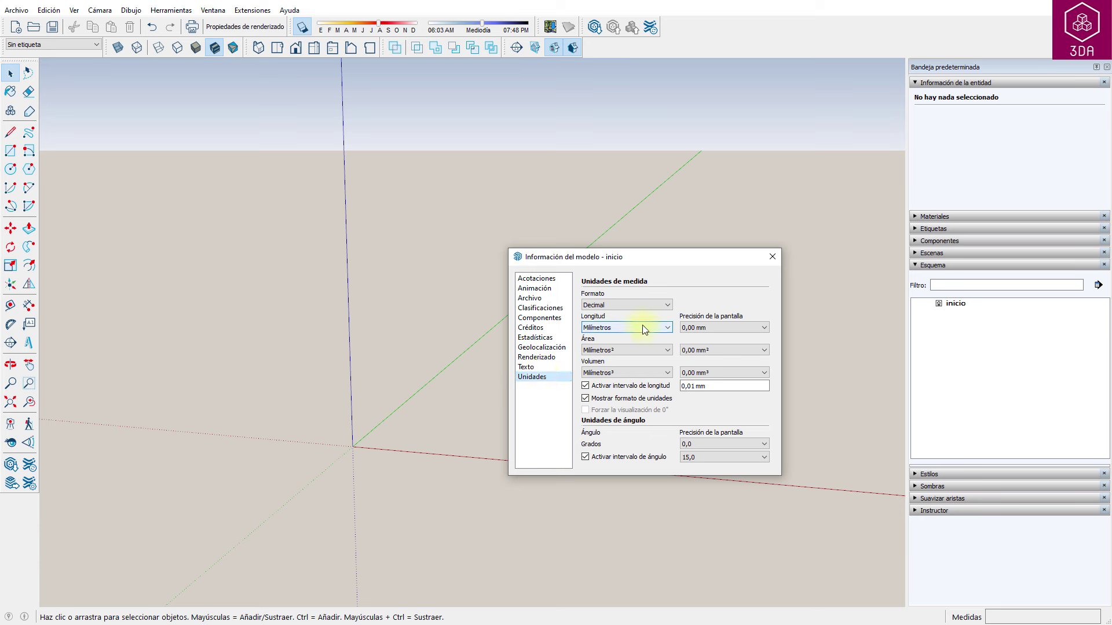
pyautogui.click(771, 258)
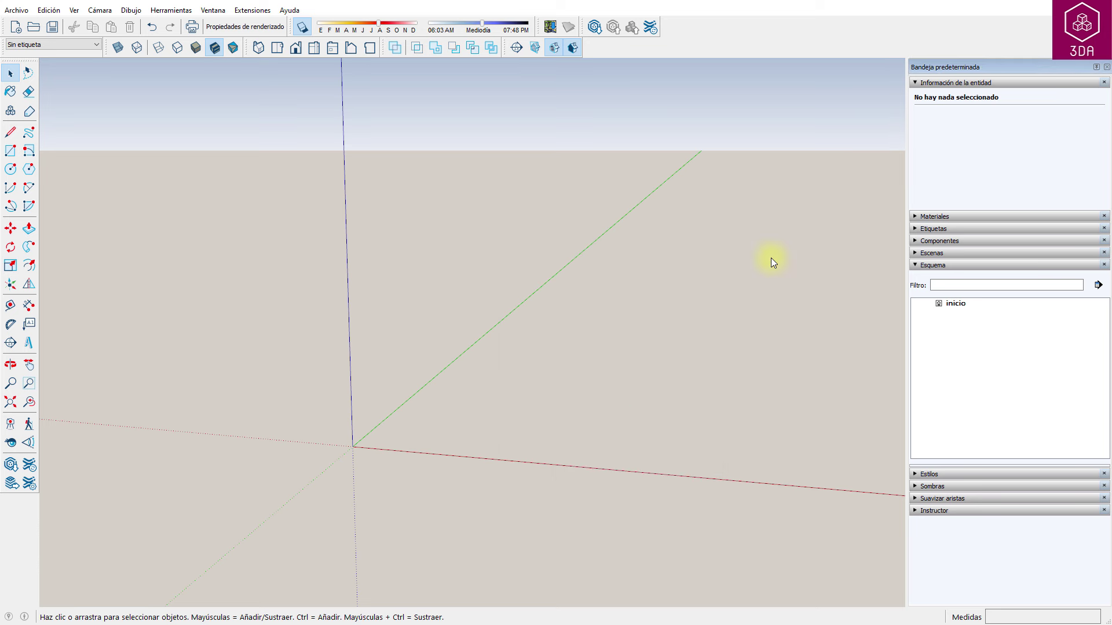
pyautogui.click(11, 151)
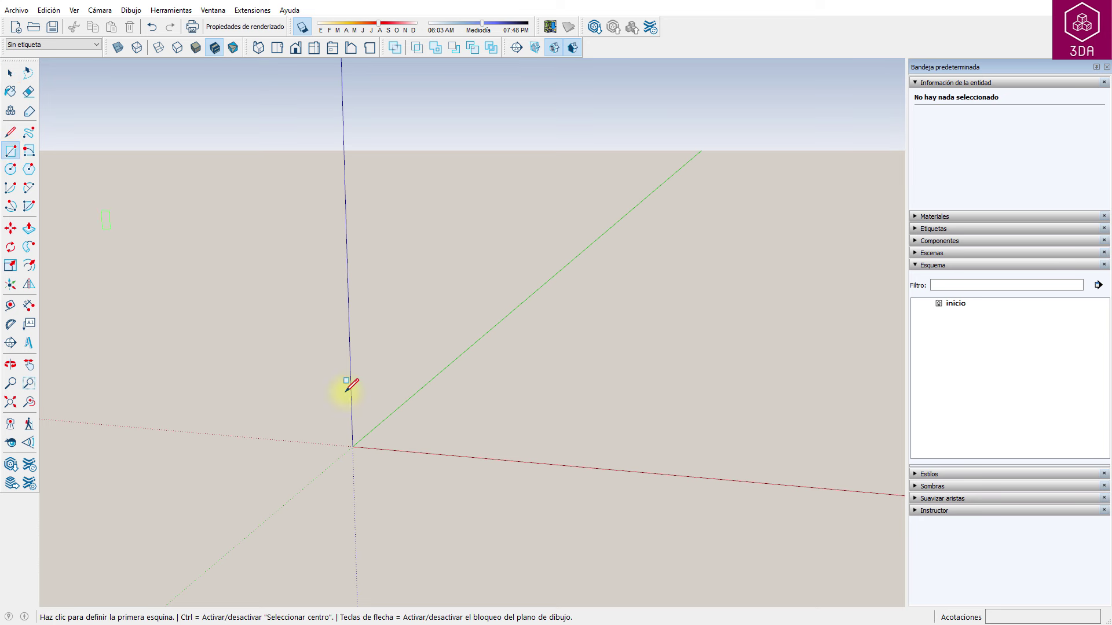
# - Draw a 40 × 31 mm rectangle anchored at the origin
pyautogui.click(352, 447)
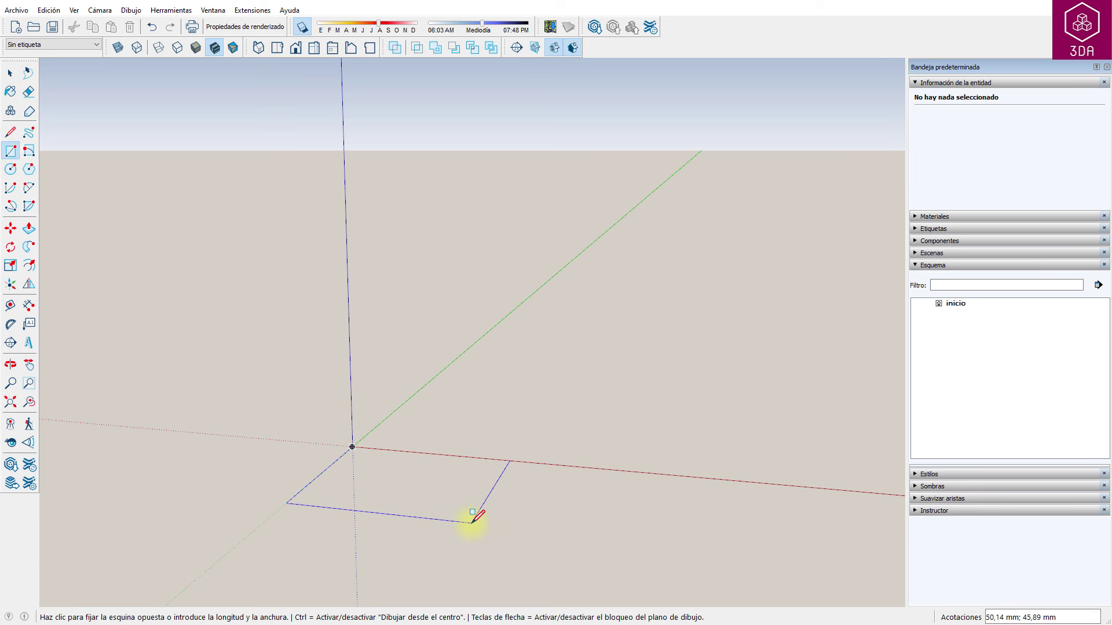
pyautogui.write('40;31')
pyautogui.press('Return')
pyautogui.moveTo(463, 510); pyautogui.dragTo(322, 602, button='middle')
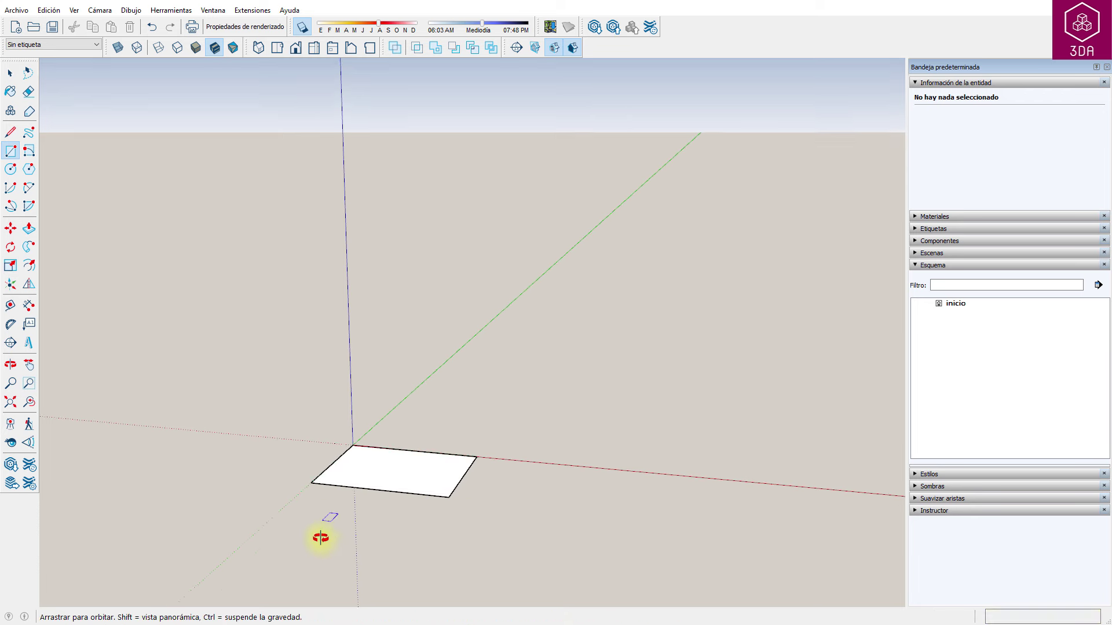
pyautogui.scroll(2, 355, 608)
pyautogui.scroll(2, 348, 516)
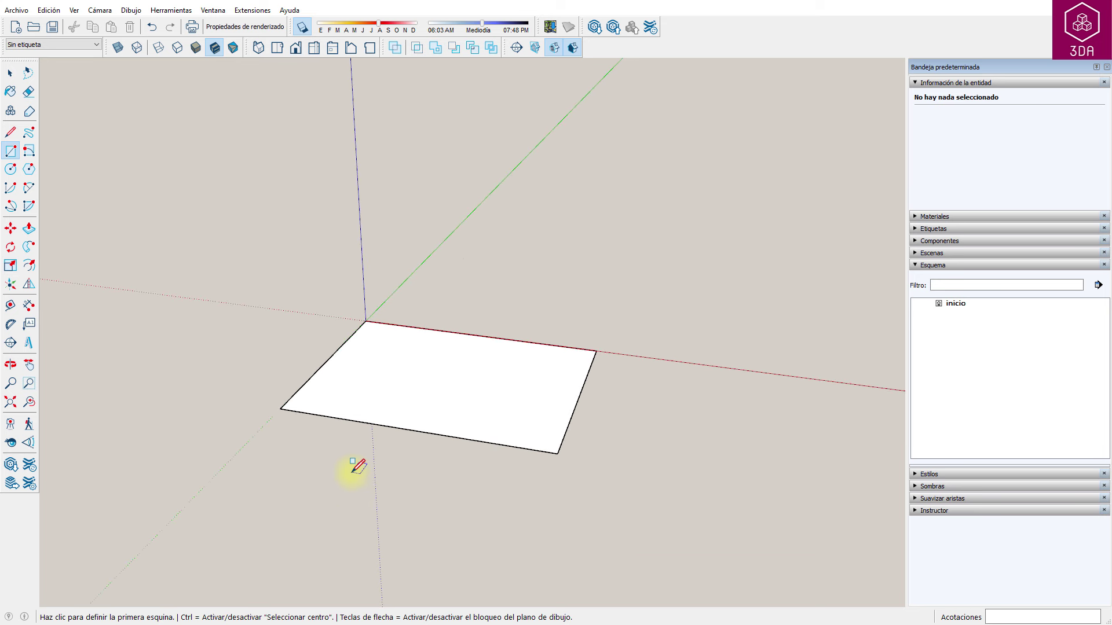
# - Place 5 mm guides inside the rectangle's left, front and right edges
pyautogui.press('t')
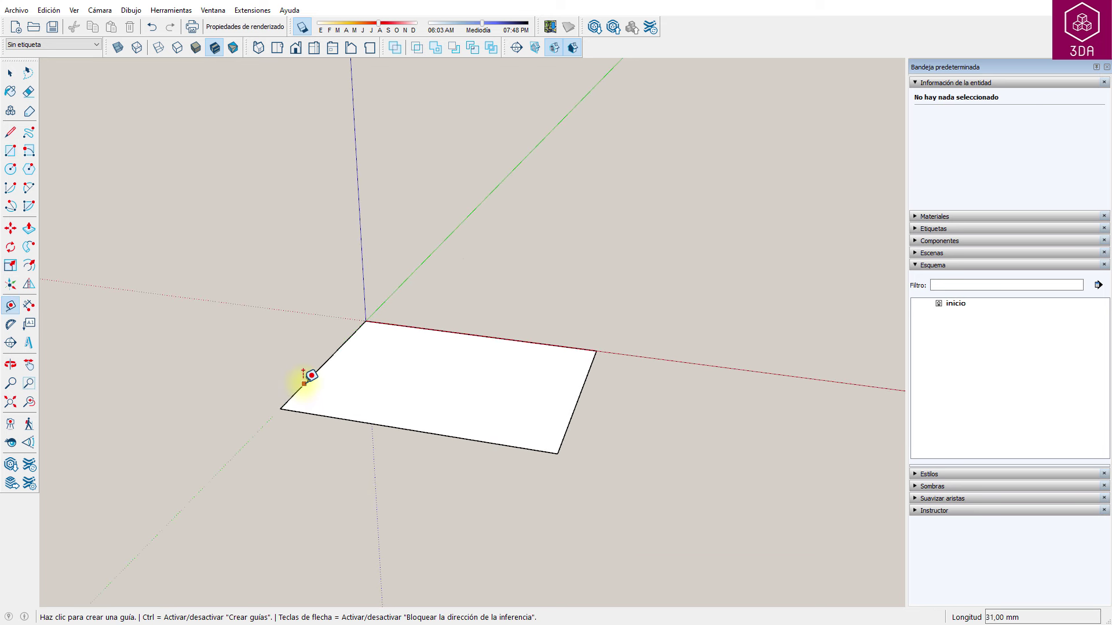
pyautogui.click(305, 384)
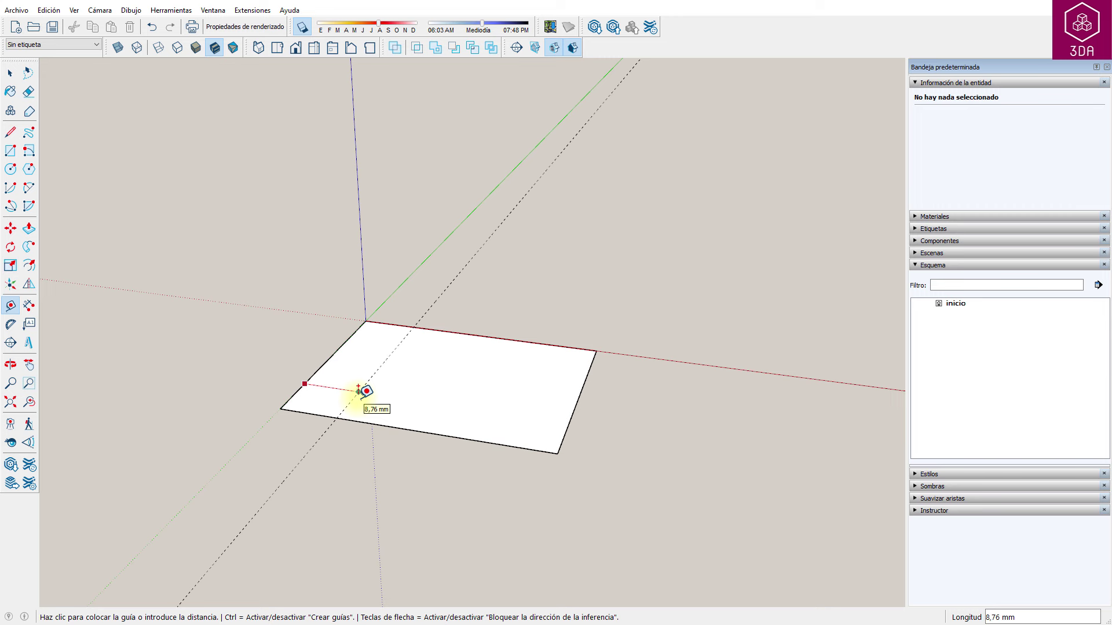
pyautogui.write('5')
pyautogui.press('Return')
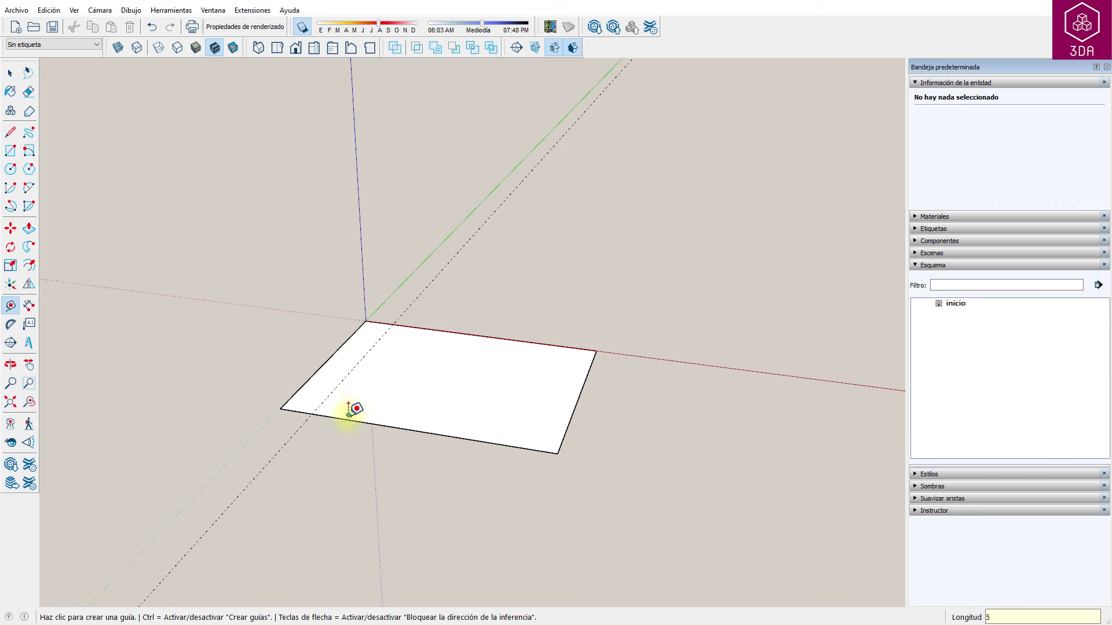
pyautogui.click(345, 418)
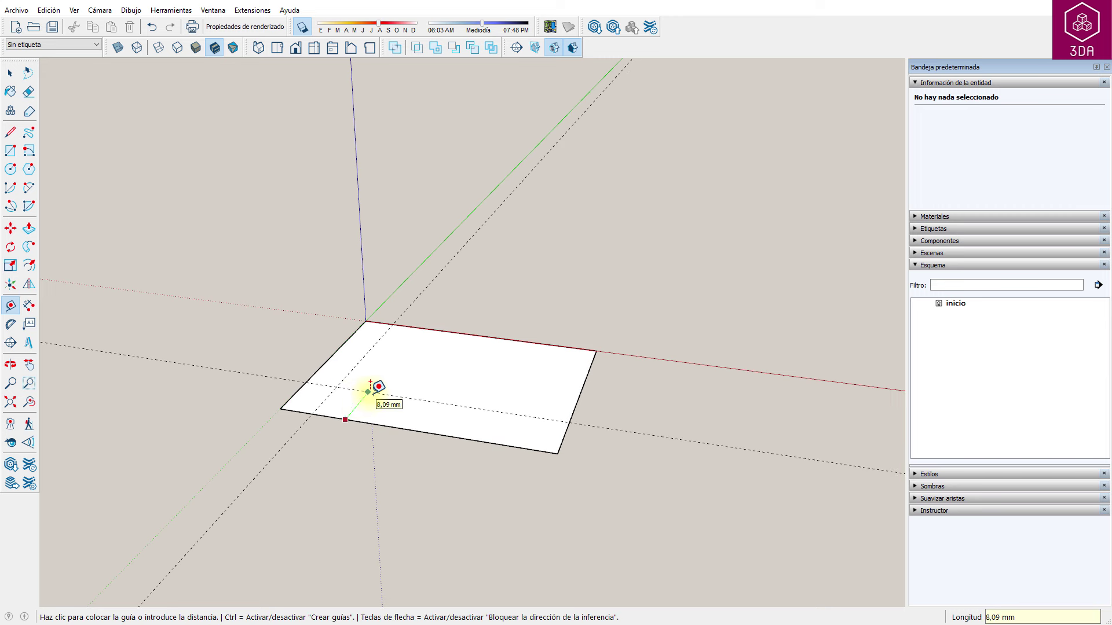
pyautogui.click(371, 403)
pyautogui.click(579, 397)
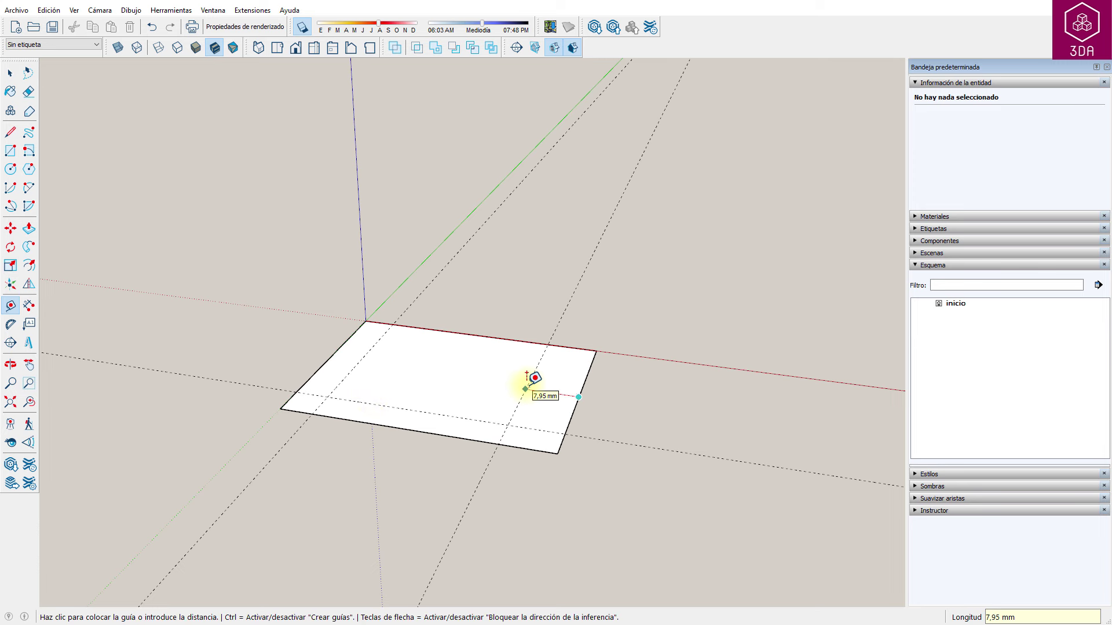
pyautogui.click(550, 377)
# - Cut off the two front corners with diagonal lines and erase the corner triangles
pyautogui.press('l')
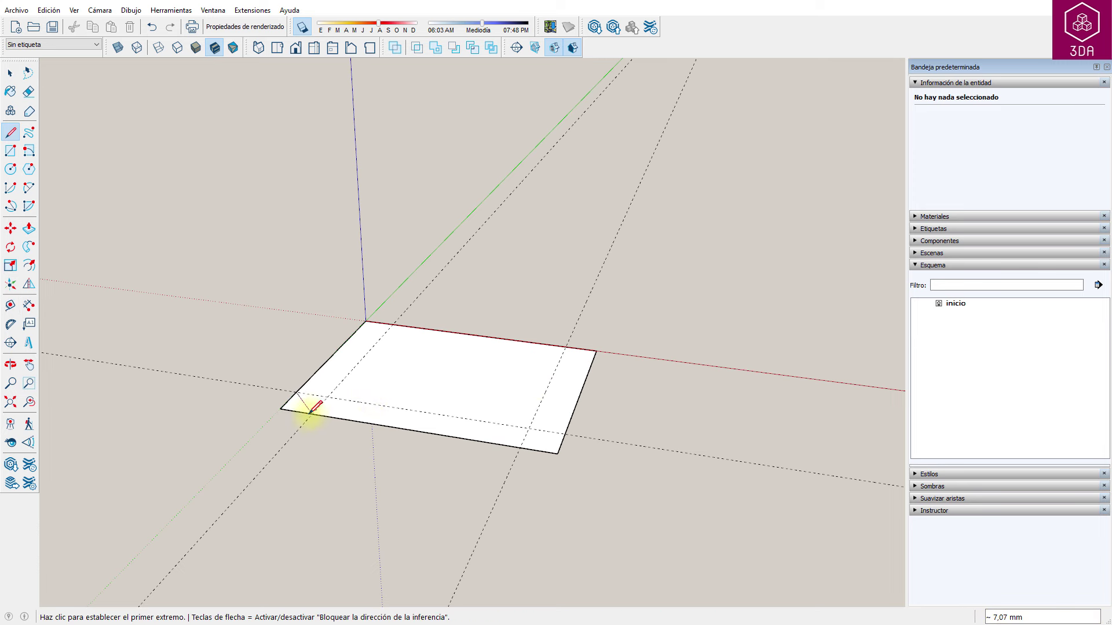
pyautogui.click(520, 448)
pyautogui.click(565, 432)
pyautogui.press('e')
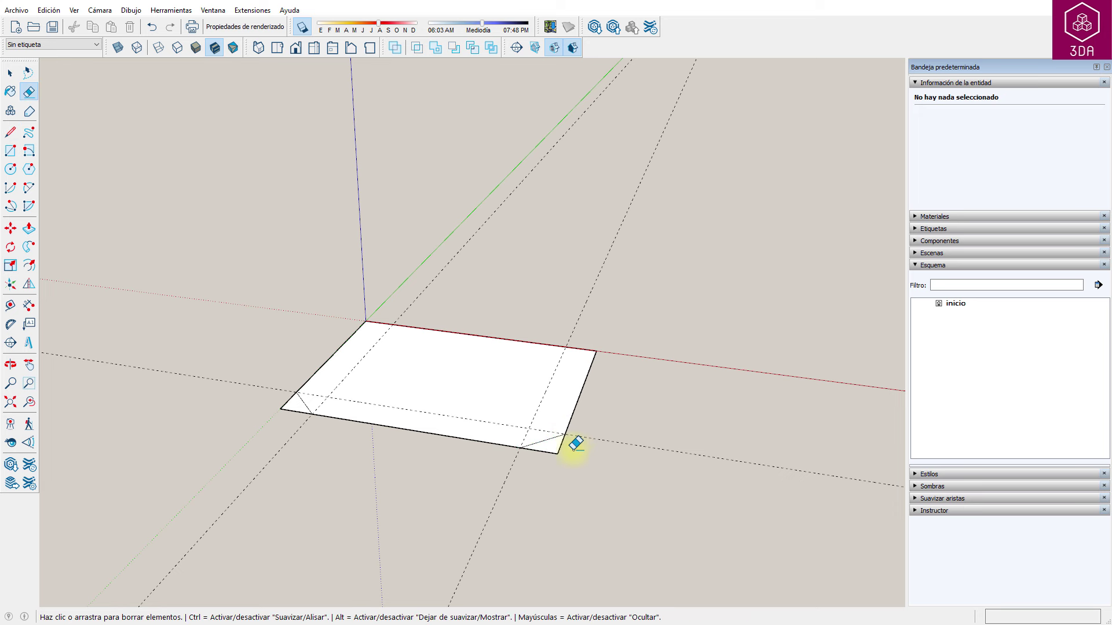
pyautogui.moveTo(529, 468); pyautogui.dragTo(524, 470)
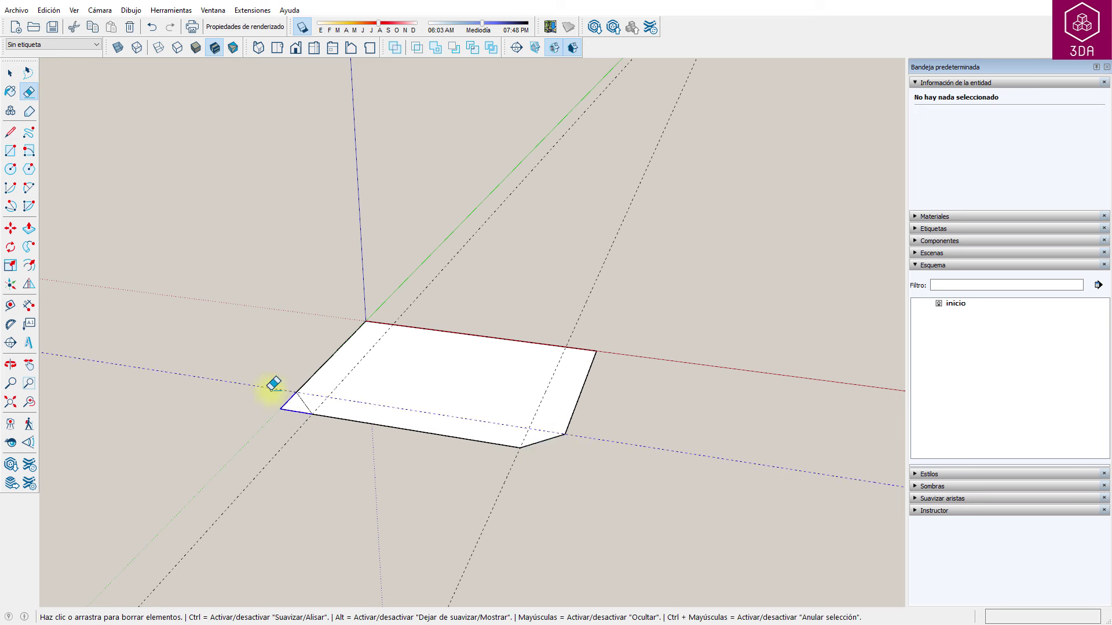
pyautogui.moveTo(292, 422); pyautogui.dragTo(280, 391)
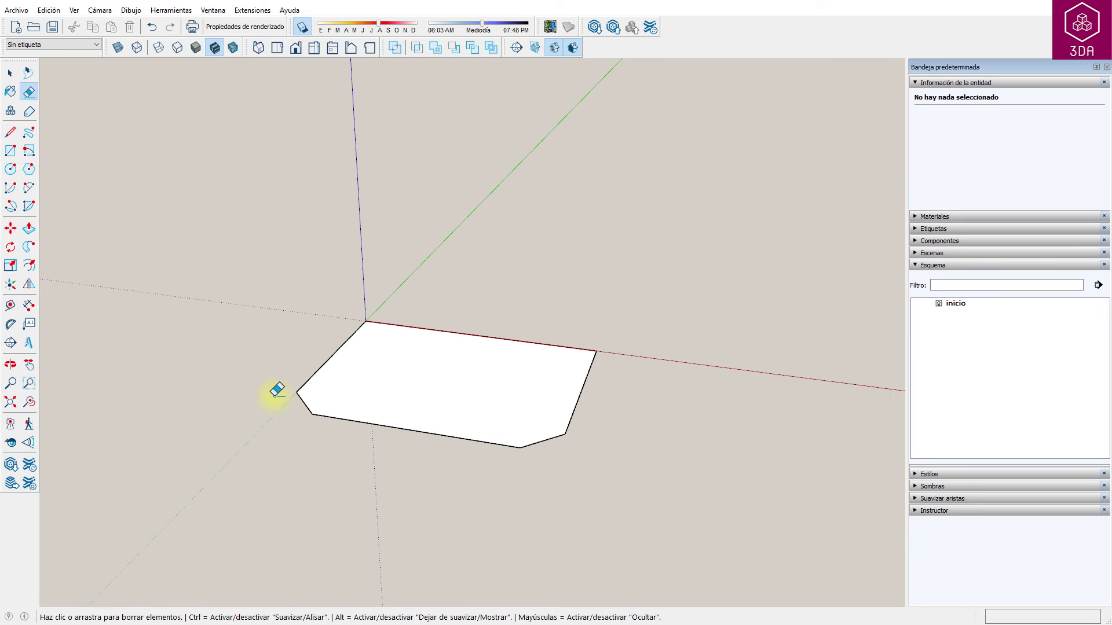
# - Extrude the chamfered face 5 mm to make the base plate
pyautogui.press('p')
pyautogui.click(514, 394)
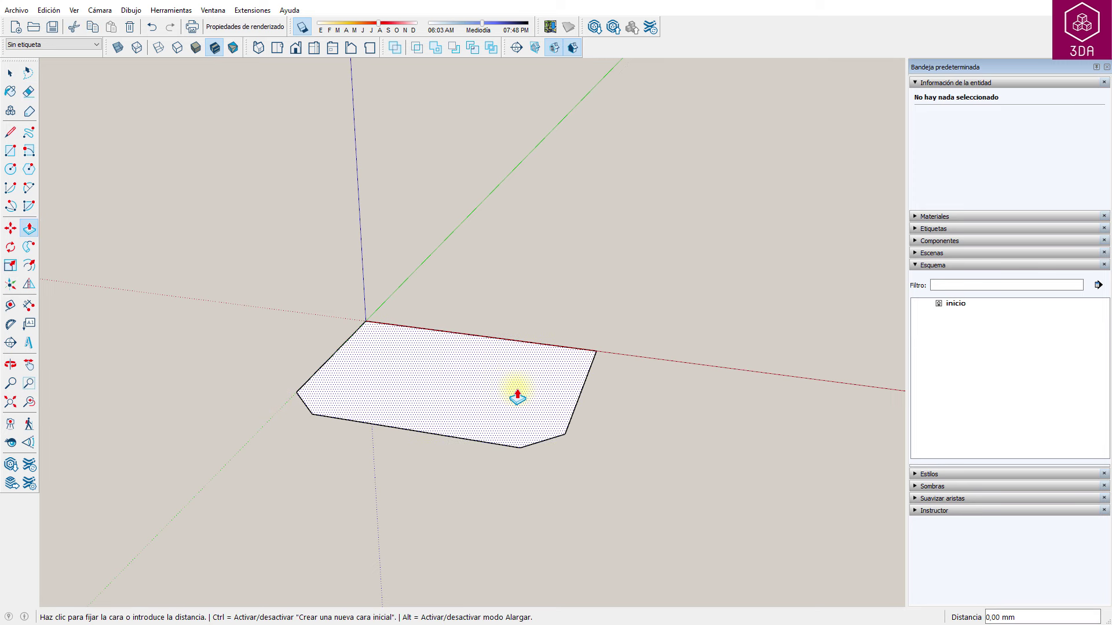
pyautogui.click(511, 359)
pyautogui.write('5')
pyautogui.press('Return')
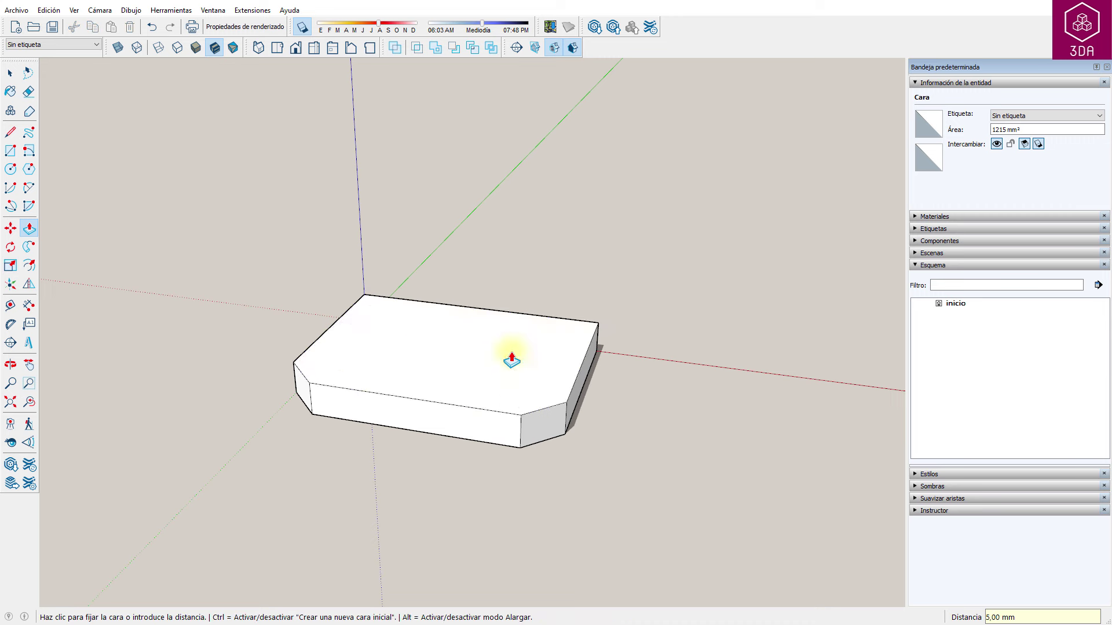
# - Place guides on the base top at 15,5 mm, a further 4,5 mm, and 2 mm from the left
pyautogui.press('t')
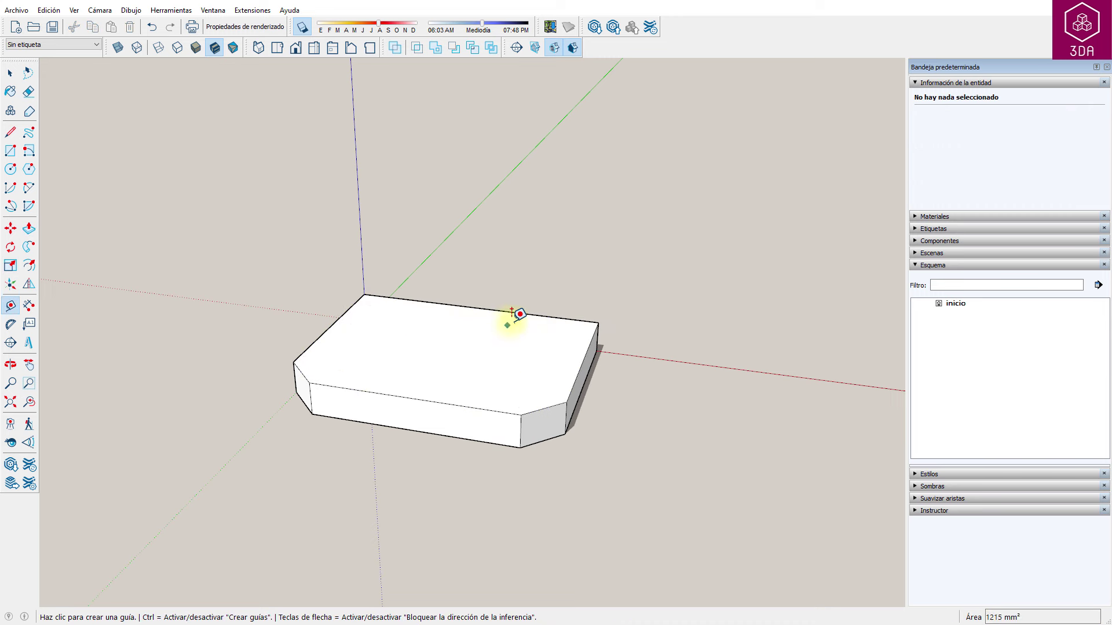
pyautogui.click(523, 314)
pyautogui.write('15,5')
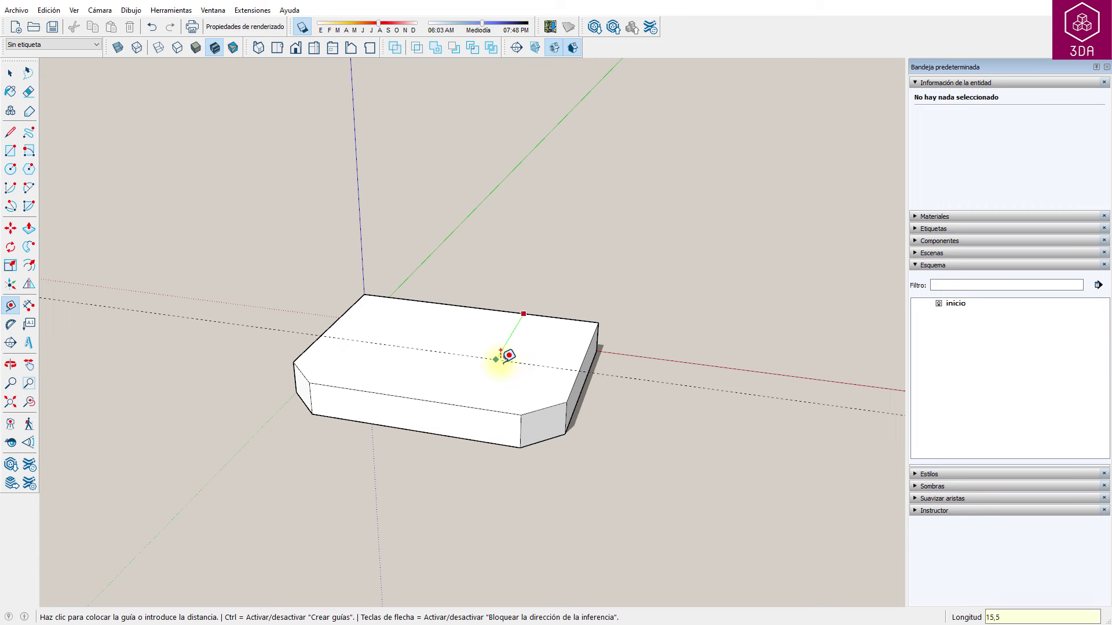
pyautogui.press('Return')
pyautogui.click(501, 356)
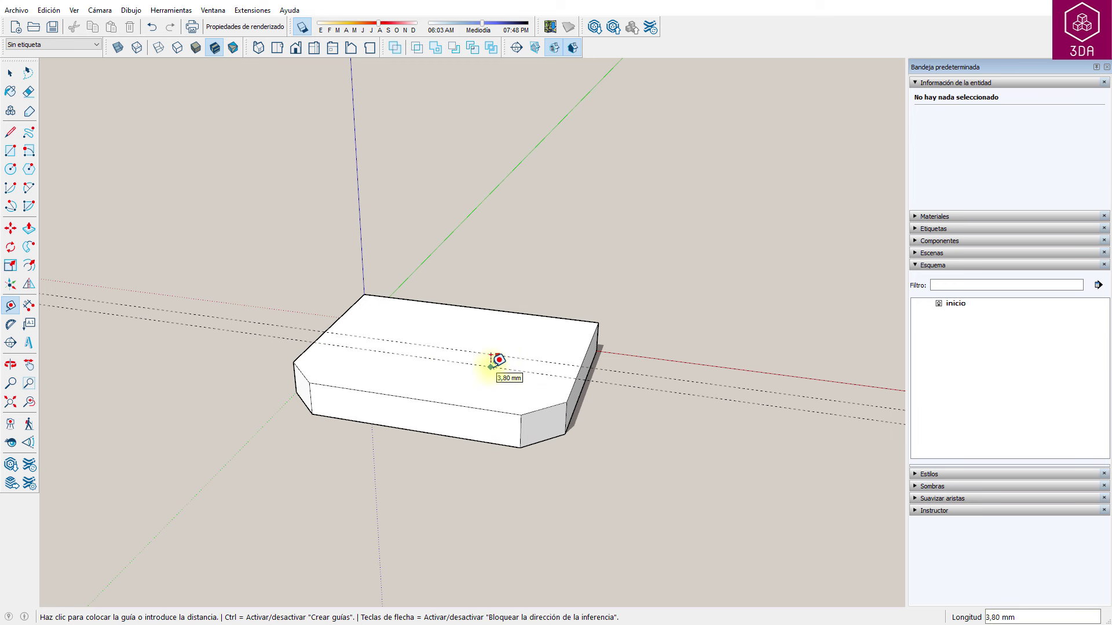
pyautogui.write('4,5')
pyautogui.press('Return')
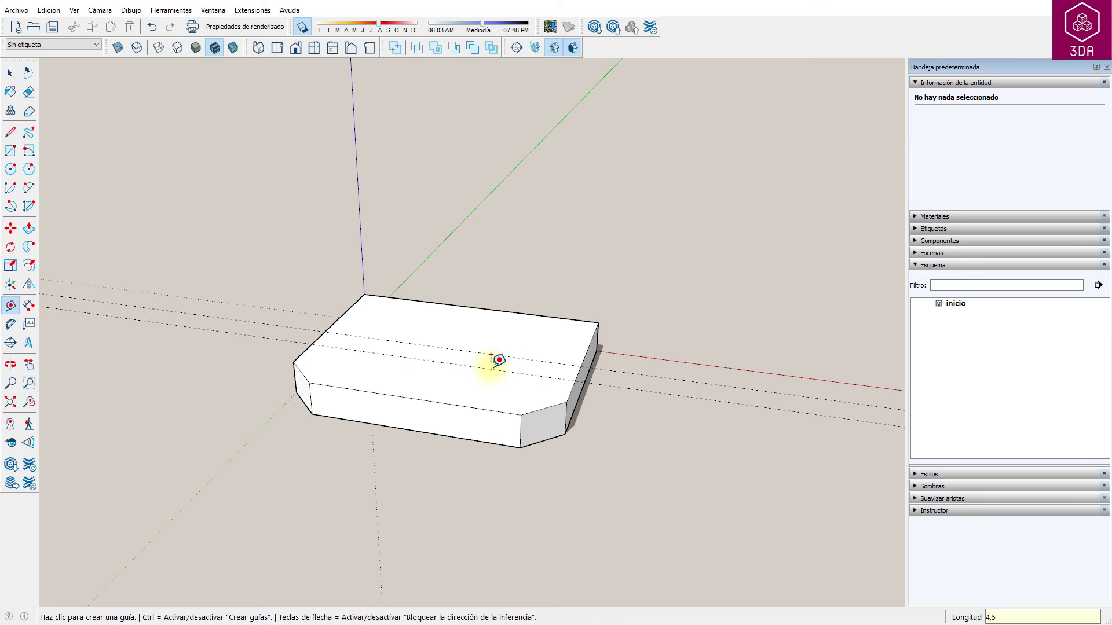
pyautogui.click(340, 318)
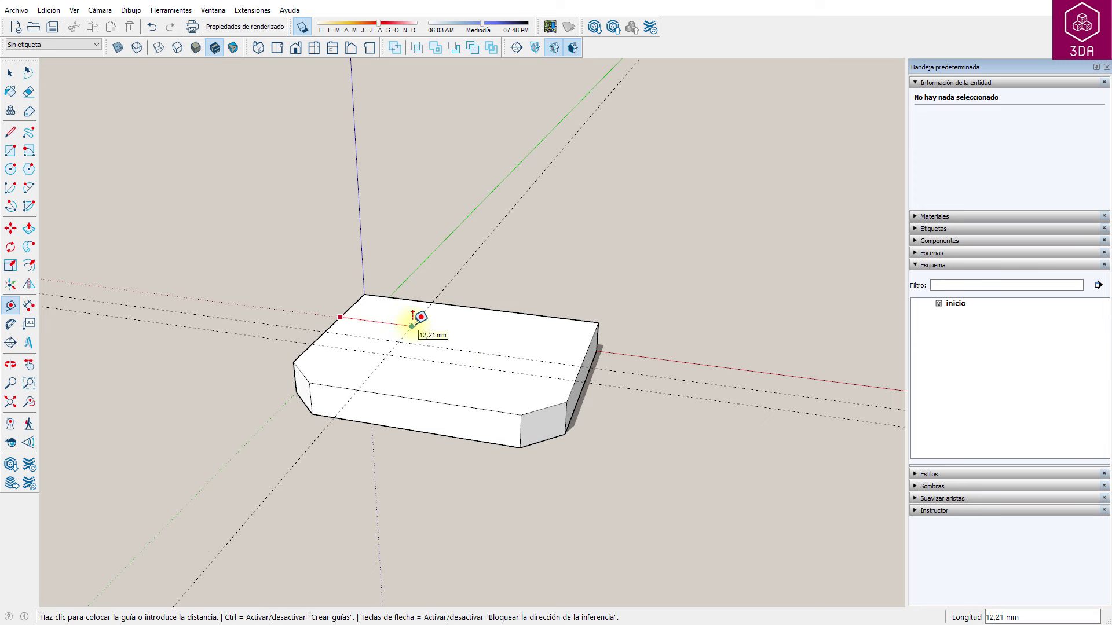
pyautogui.write('21')
pyautogui.press('Return')
# - Draw a 4,5 × 21 mm rectangle at the guide intersection and pull it up 22 mm
pyautogui.press('r')
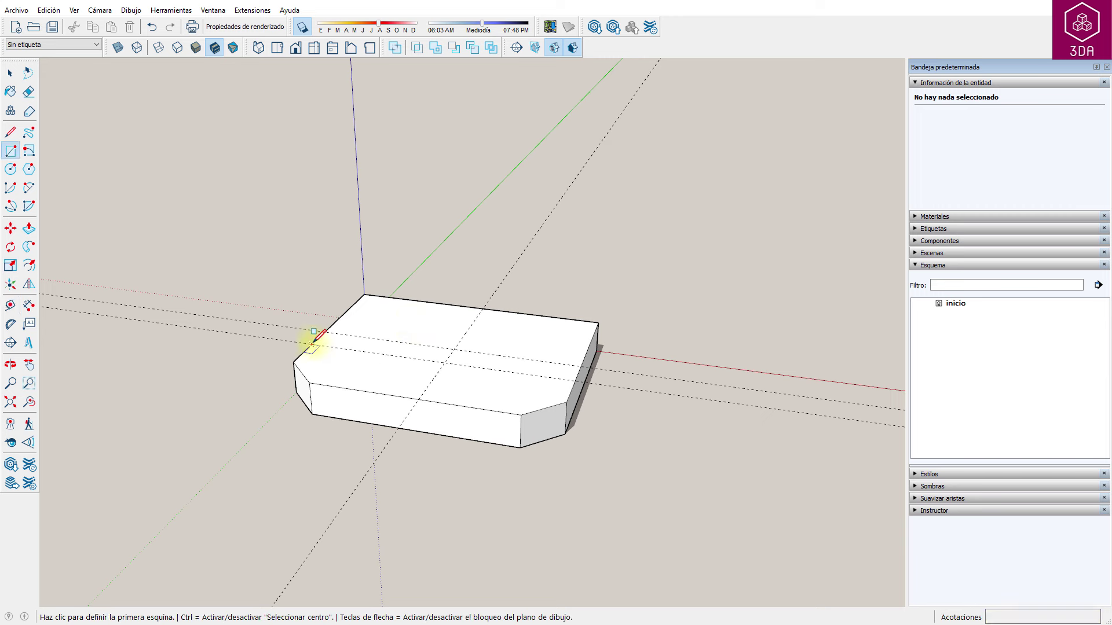
pyautogui.click(331, 325)
pyautogui.write('4,5;21')
pyautogui.press('Return')
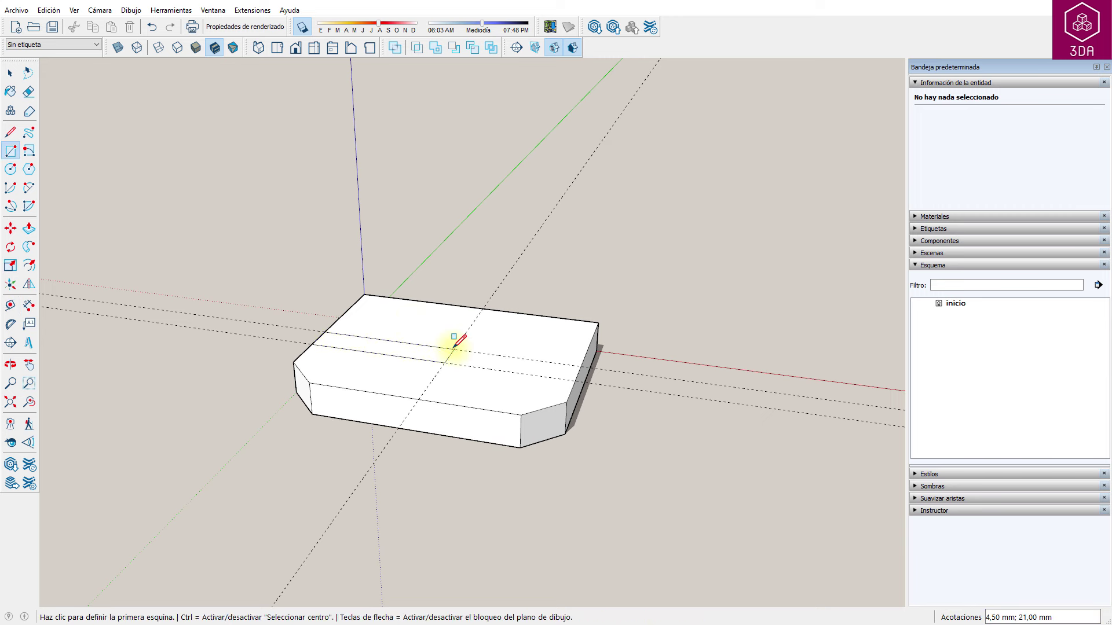
pyautogui.press('p')
pyautogui.click(431, 349)
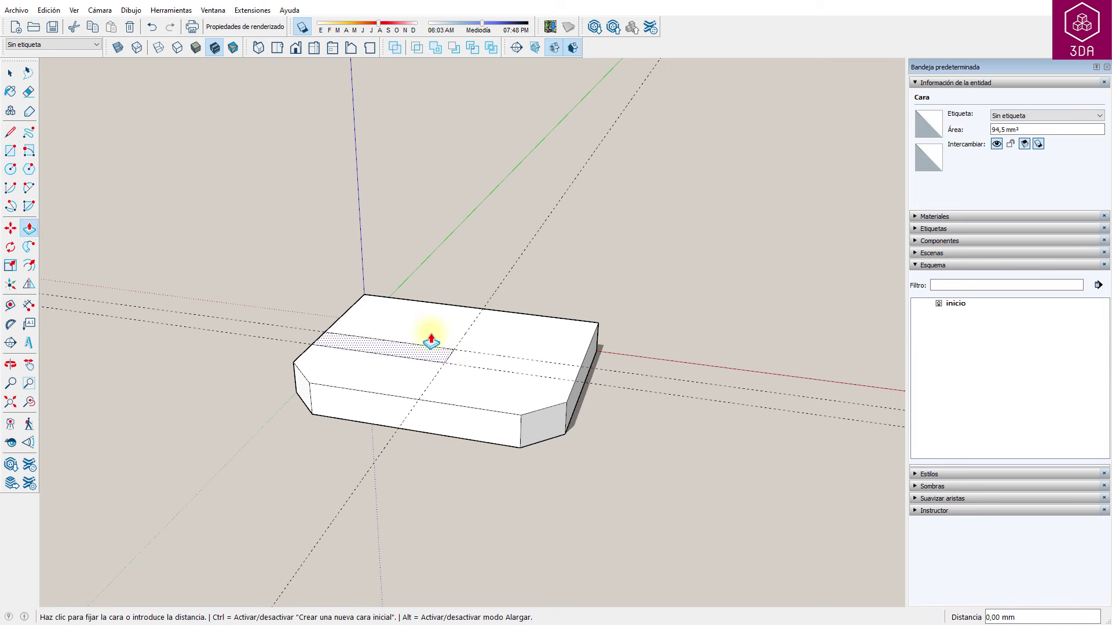
pyautogui.click(418, 225)
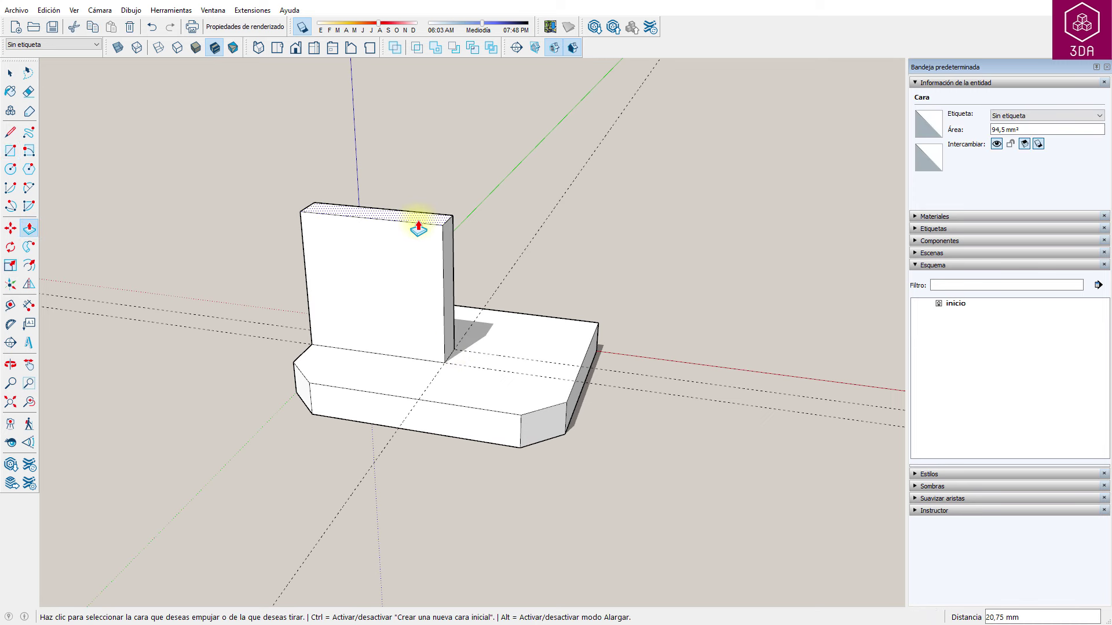
pyautogui.press('Return')
pyautogui.press('space')
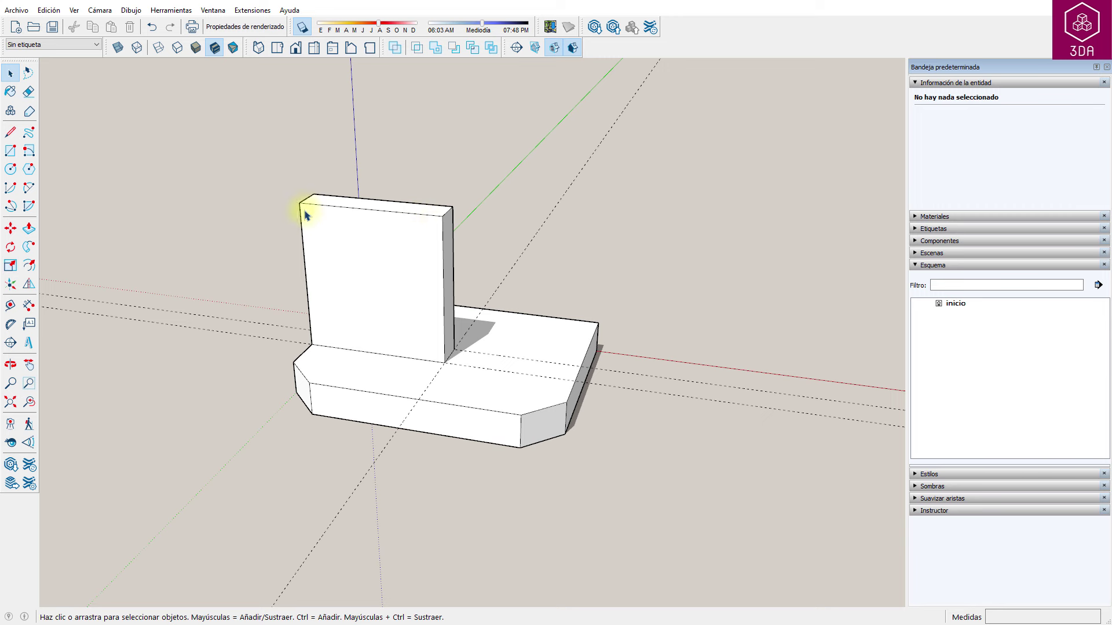
# - Place a horizontal guide and 5 mm guides from both sides near the upright's top
pyautogui.press('t')
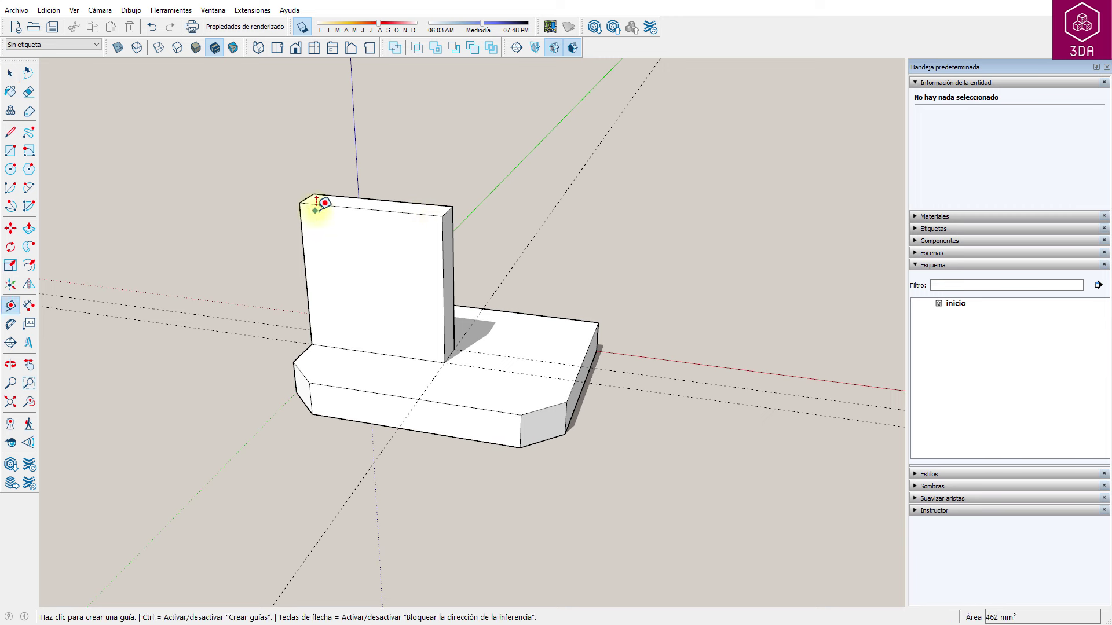
pyautogui.click(323, 205)
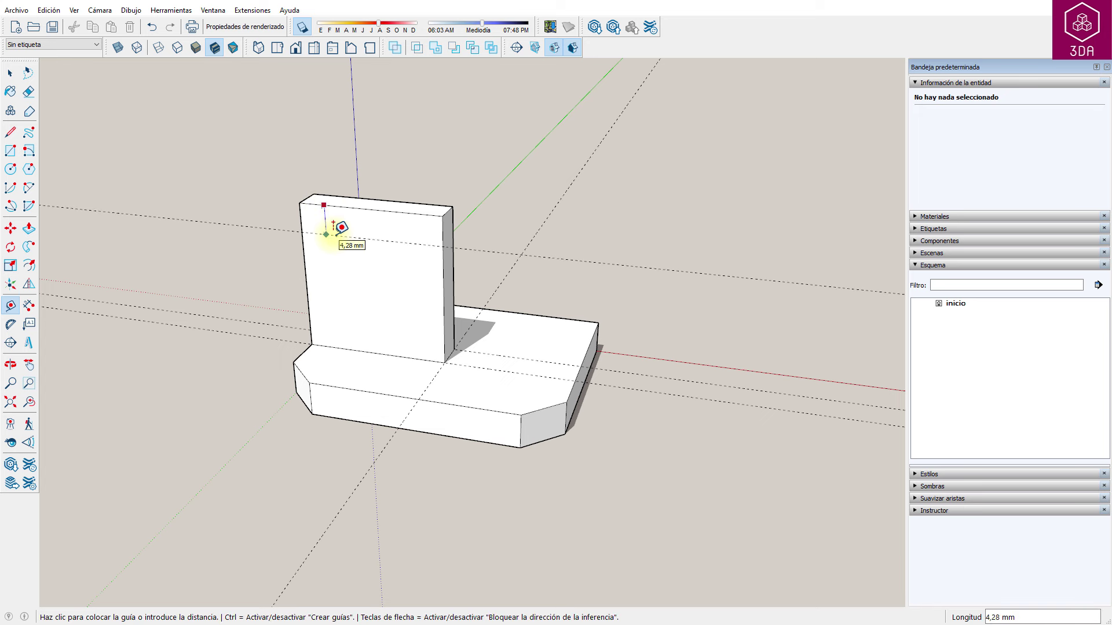
pyautogui.click(326, 234)
pyautogui.click(305, 267)
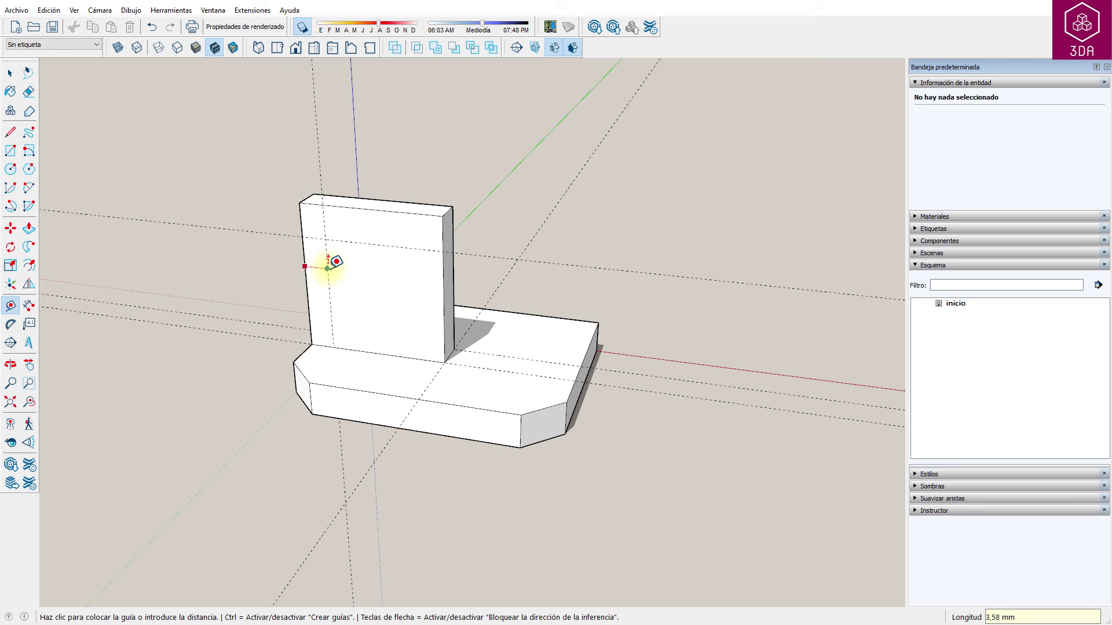
pyautogui.write('5')
pyautogui.press('Return')
pyautogui.click(446, 270)
pyautogui.write('5')
pyautogui.press('Return')
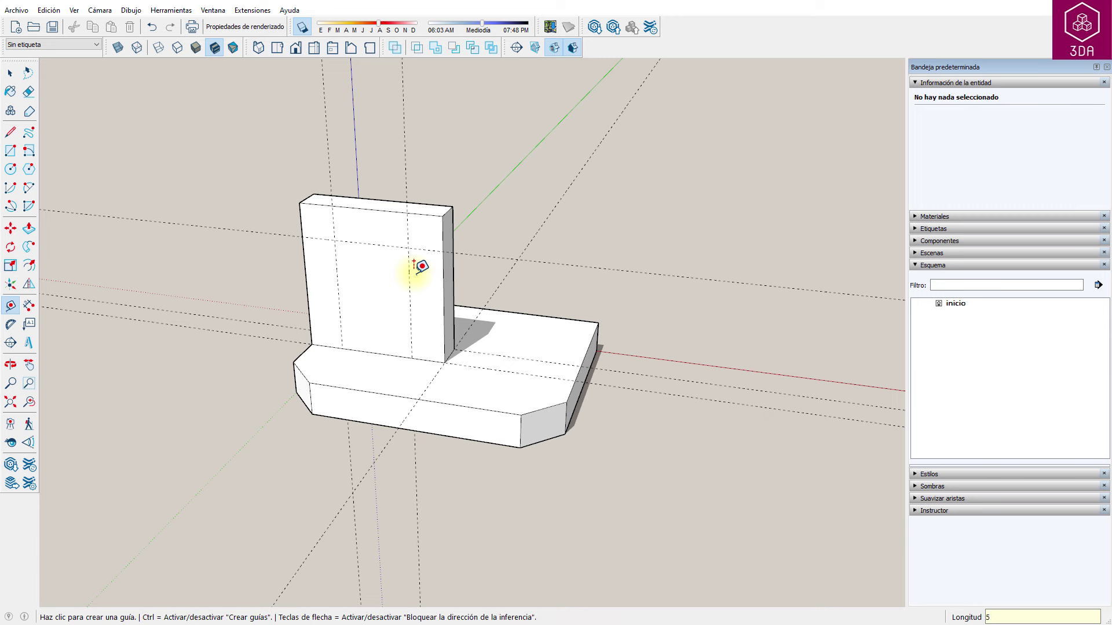
# - Draw diagonals across both top corners and push the corner triangles away
pyautogui.press('l')
pyautogui.click(302, 236)
pyautogui.click(331, 205)
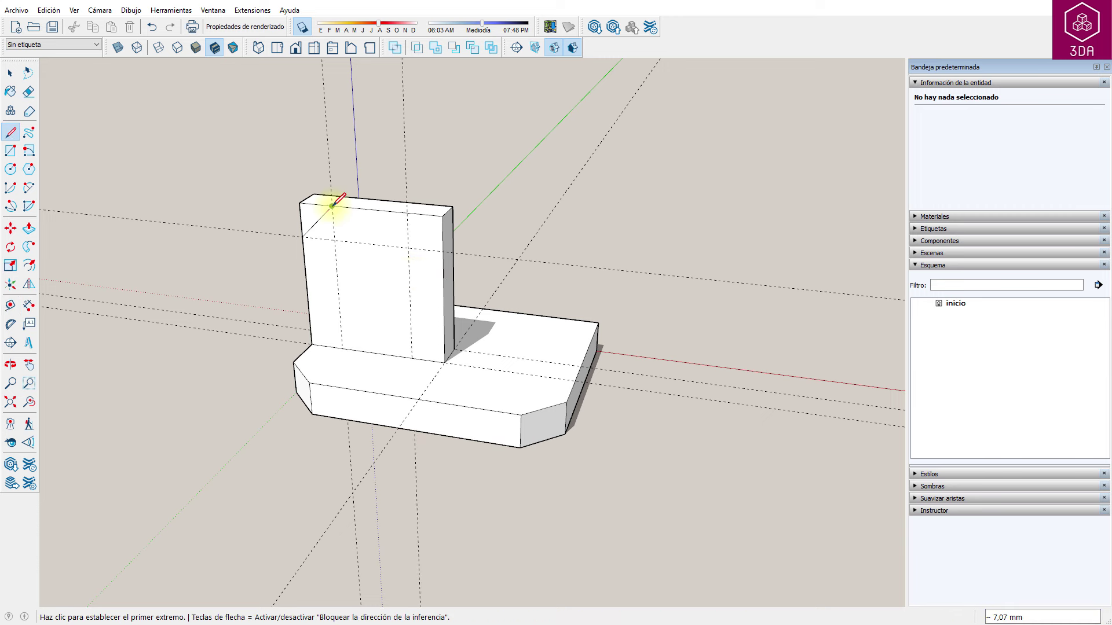
pyautogui.click(407, 211)
pyautogui.click(444, 249)
pyautogui.press('p')
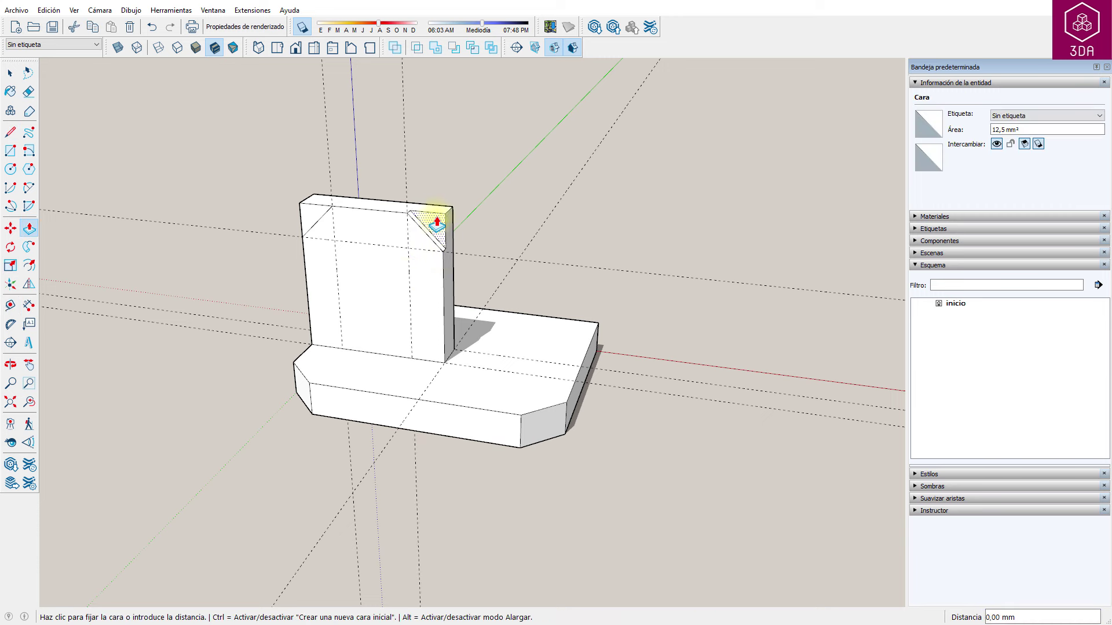
pyautogui.click(436, 223)
pyautogui.click(309, 220)
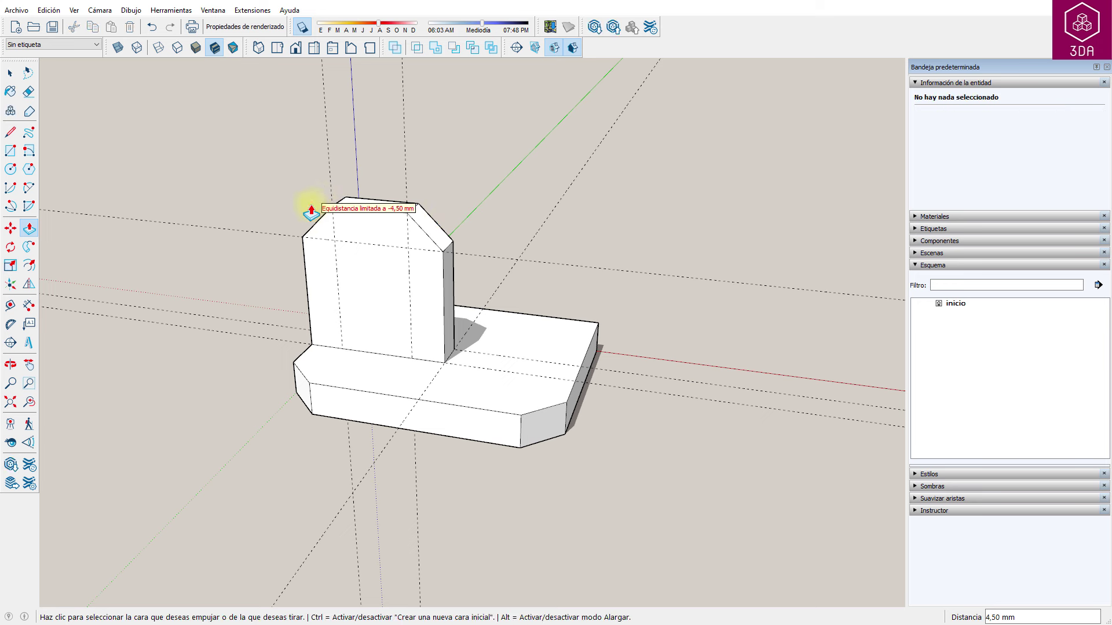
pyautogui.press('space')
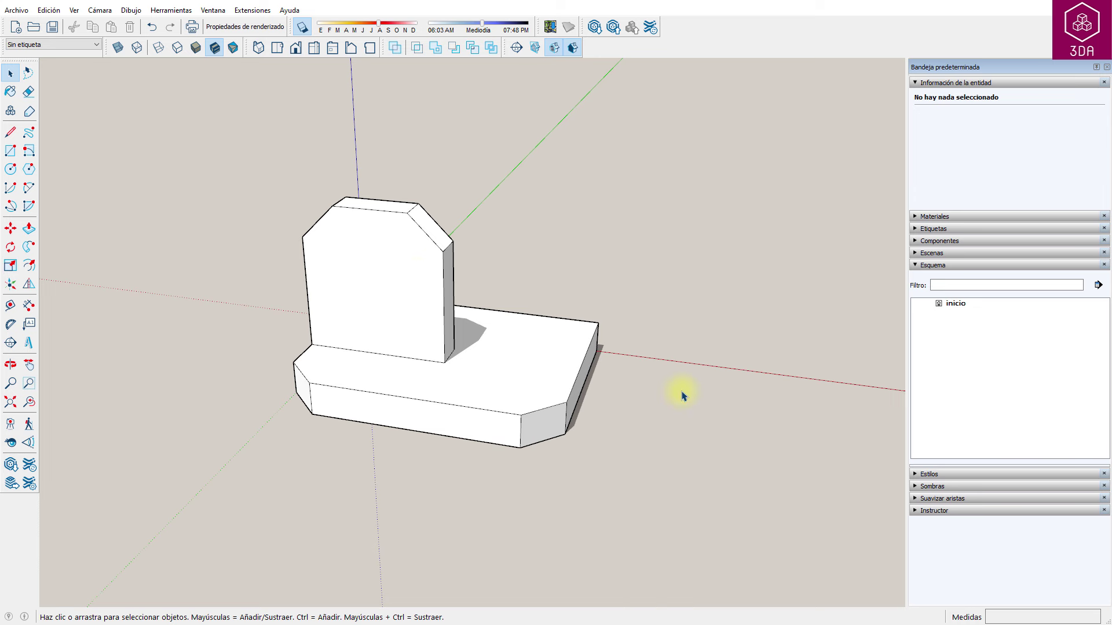
# - Draw a 2 mm line down the base corner and a diagonal to form the bevel profile
pyautogui.moveTo(620, 508); pyautogui.dragTo(113, 396, button='middle')
pyautogui.moveTo(558, 422); pyautogui.dragTo(265, 406, button='middle')
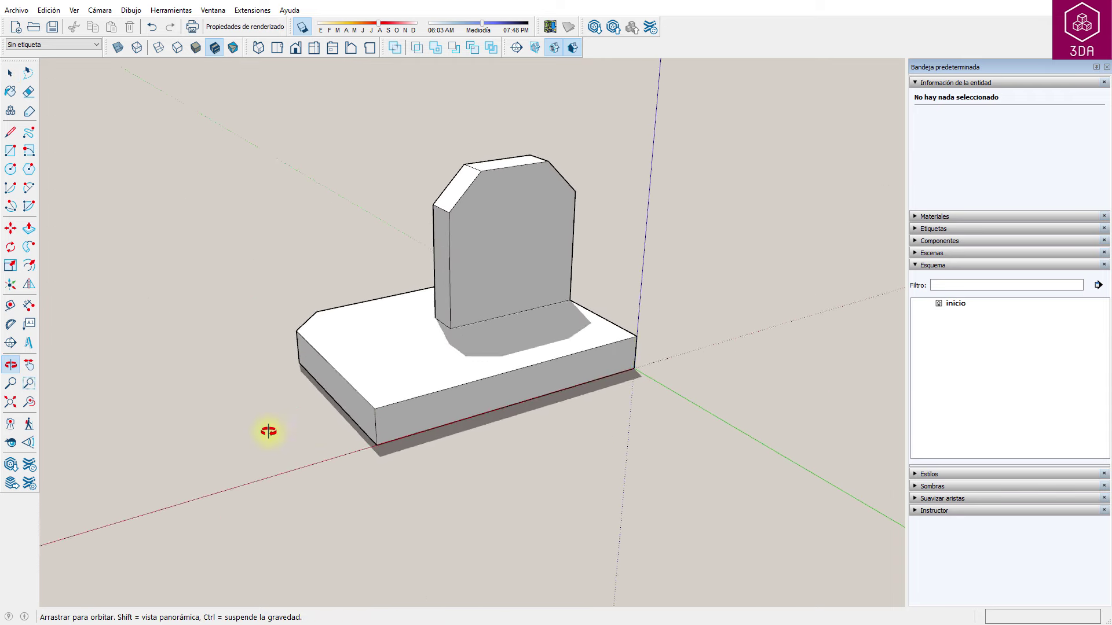
pyautogui.scroll(5, 356, 404)
pyautogui.scroll(2, 356, 403)
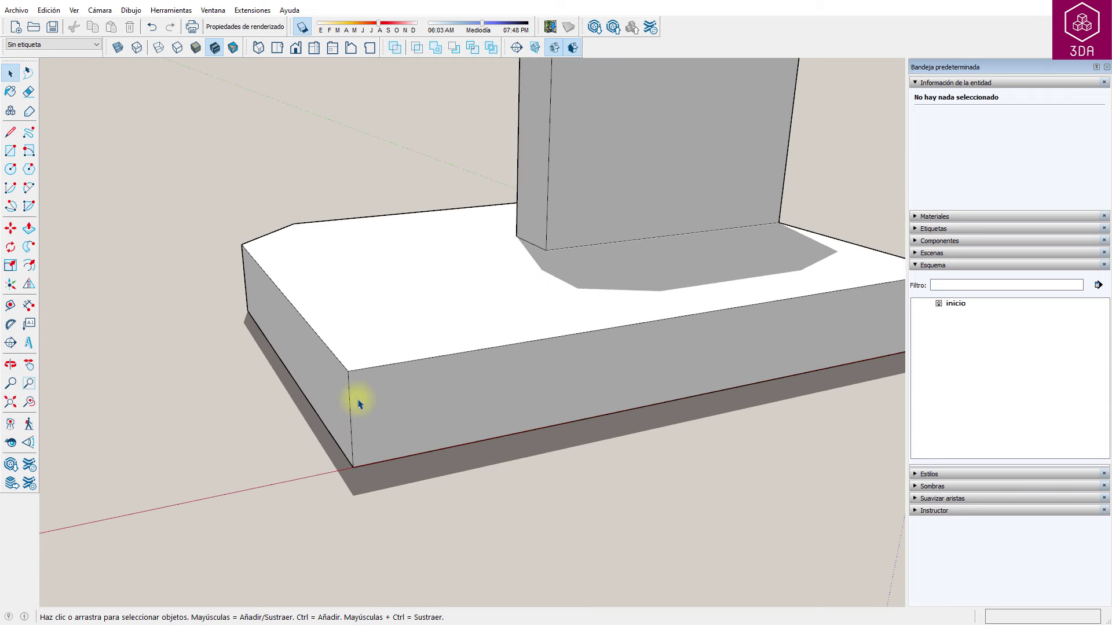
pyautogui.press('l')
pyautogui.click(348, 370)
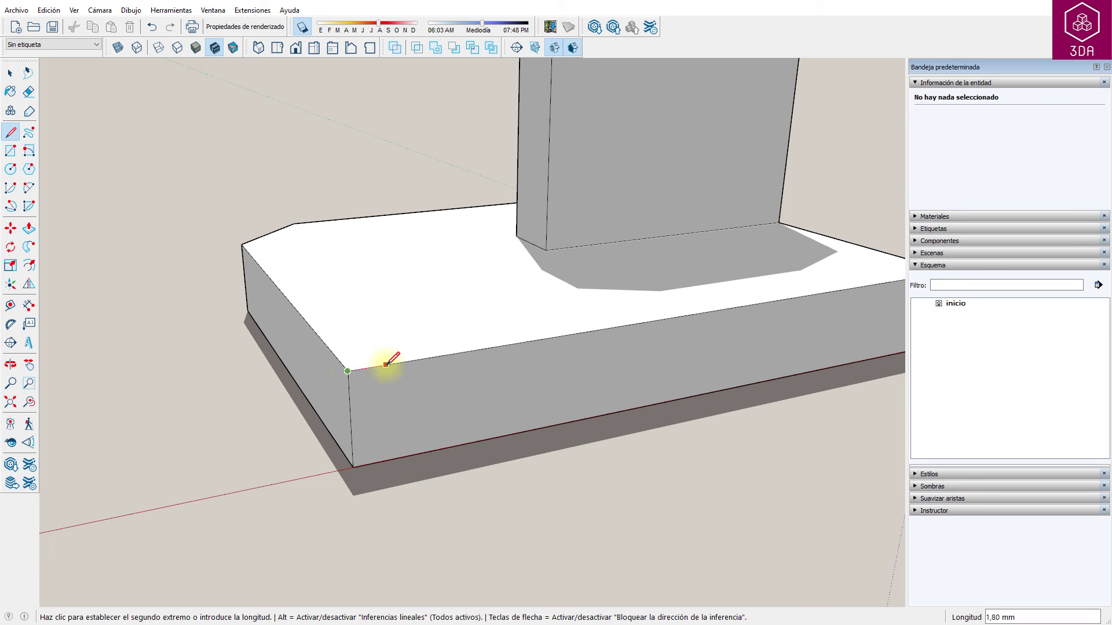
pyautogui.press('Escape')
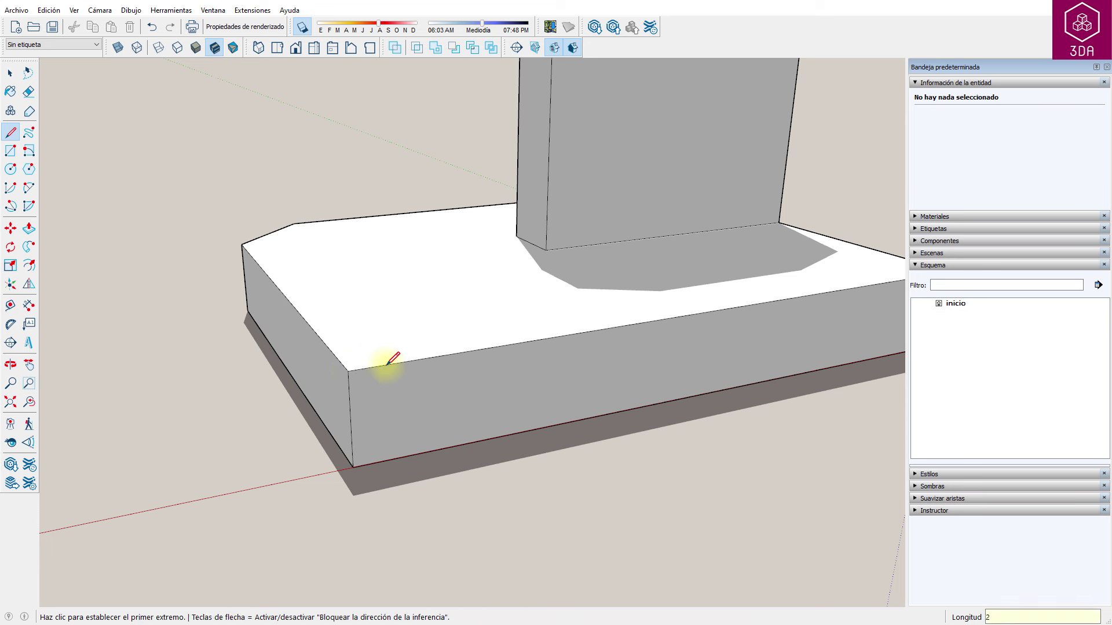
pyautogui.click(347, 371)
pyautogui.write('2')
pyautogui.press('Return')
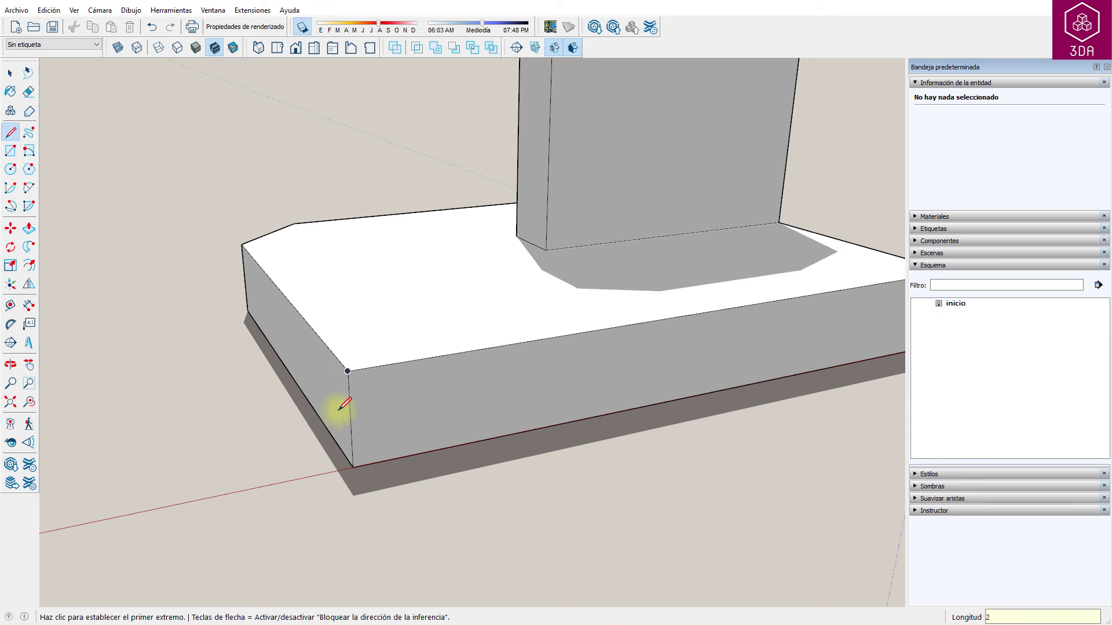
pyautogui.click(349, 410)
pyautogui.click(387, 366)
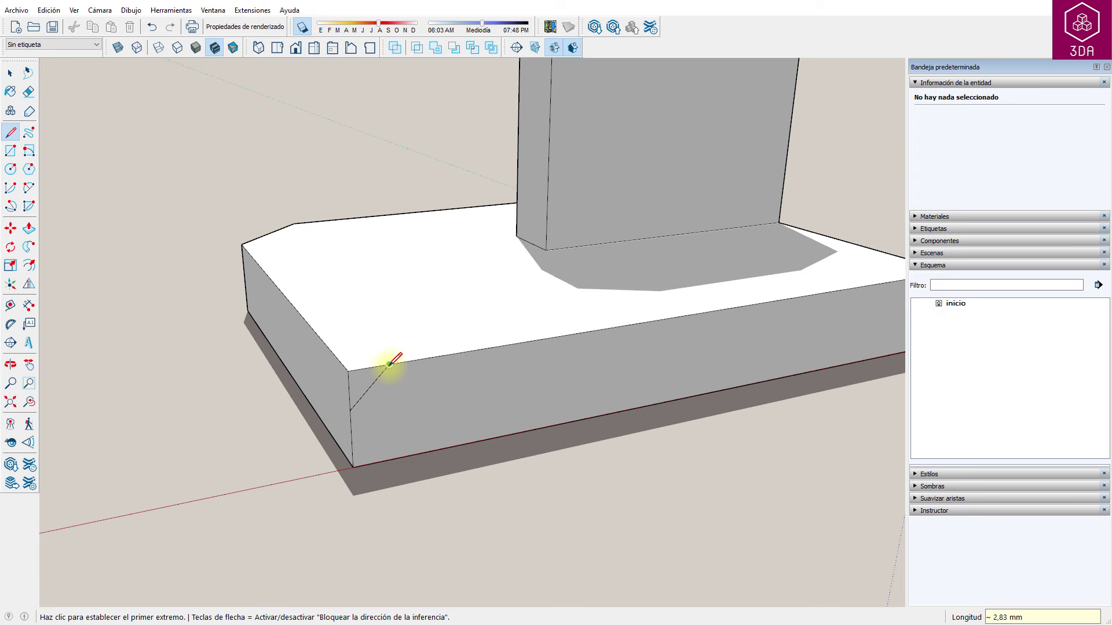
pyautogui.press('space')
# - Select the base's left, slanted and front top edges as the sweep path
pyautogui.click(333, 357)
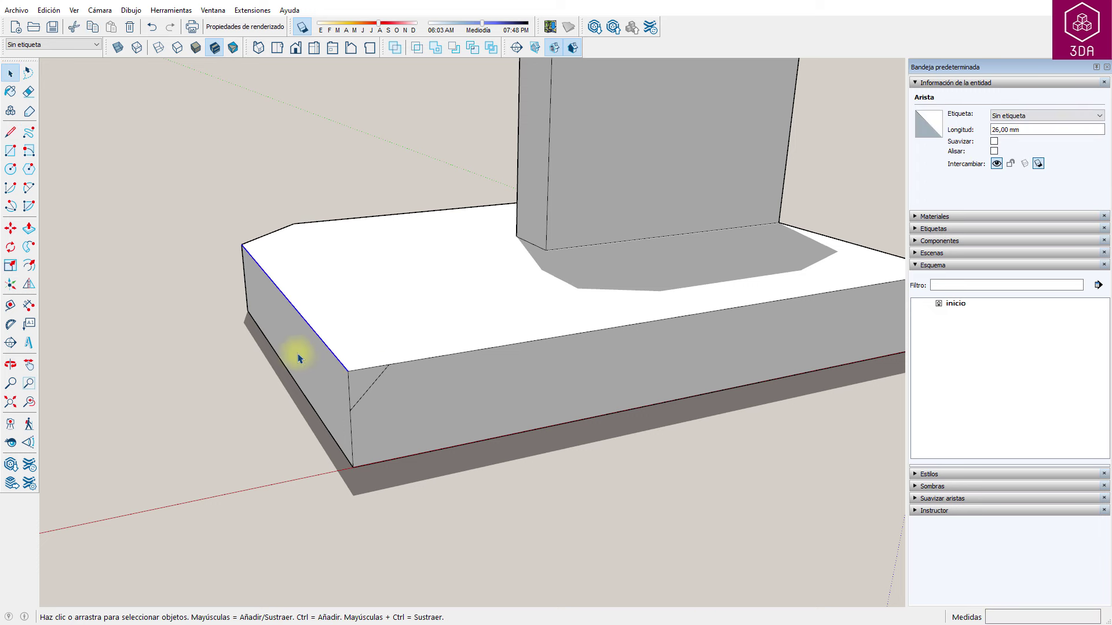
pyautogui.moveTo(287, 338)
pyautogui.mouseDown(button='middle')
pyautogui.moveTo(459, 297)
pyautogui.moveTo(744, 422)
pyautogui.moveTo(528, 305)
pyautogui.moveTo(689, 396)
pyautogui.mouseUp(button='middle')
pyautogui.keyDown('ctrl'); pyautogui.click(634, 384); pyautogui.keyUp('ctrl')
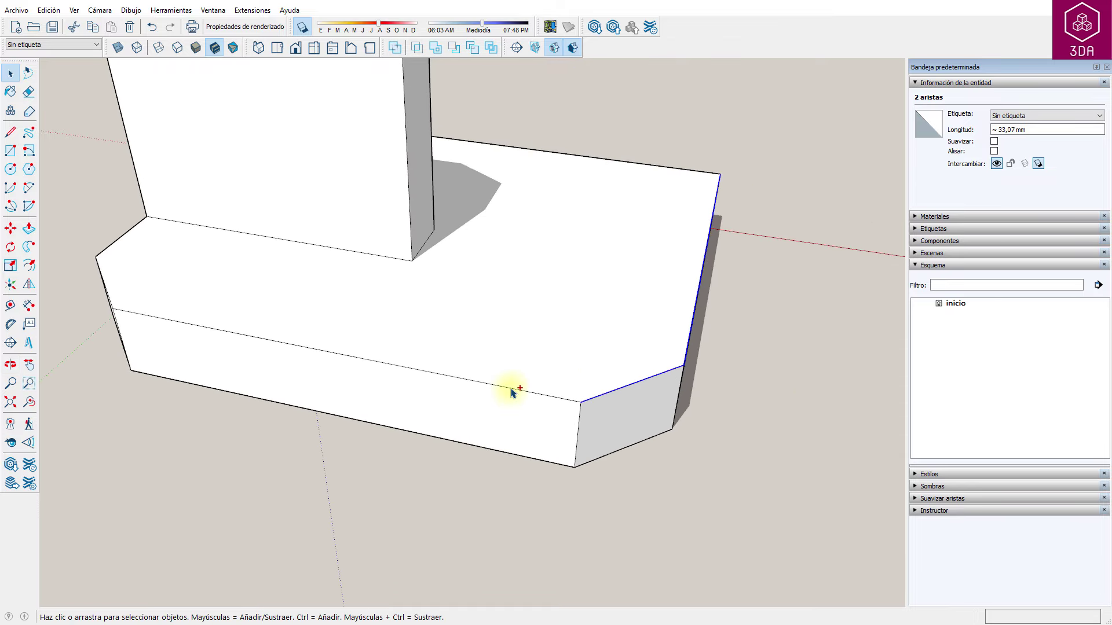
pyautogui.keyDown('ctrl'); pyautogui.click(512, 389); pyautogui.keyUp('ctrl')
pyautogui.keyDown('ctrl'); pyautogui.click(111, 301); pyautogui.keyUp('ctrl')
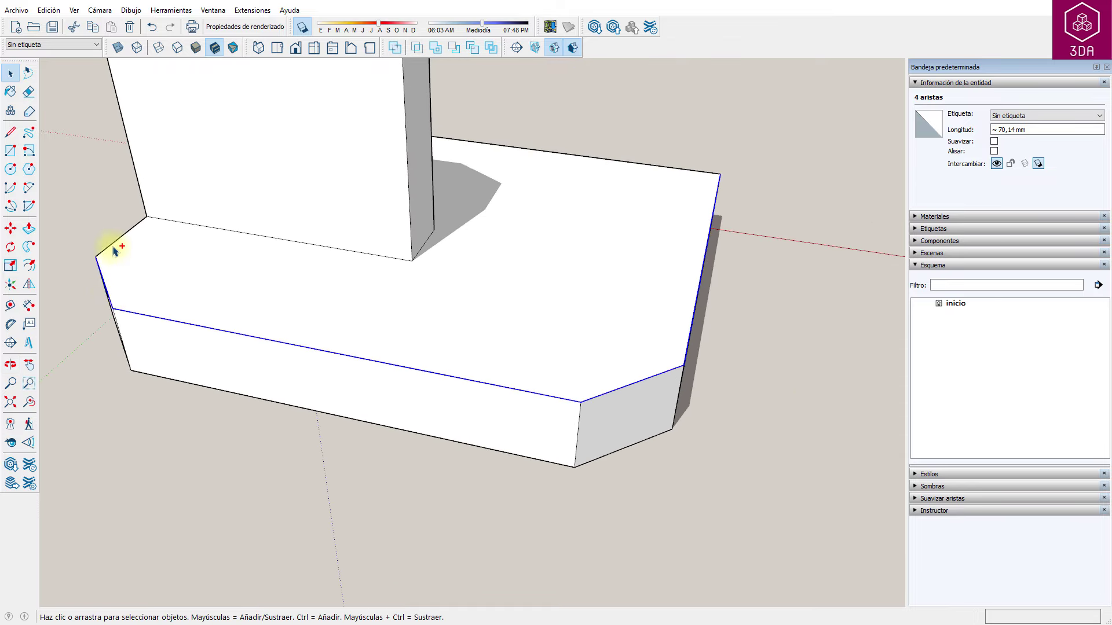
pyautogui.scroll(-3, 181, 272)
# - Add the upright's left, top and chamfer edges to the path, totalling ten edges
pyautogui.keyDown('ctrl'); pyautogui.click(152, 200); pyautogui.keyUp('ctrl')
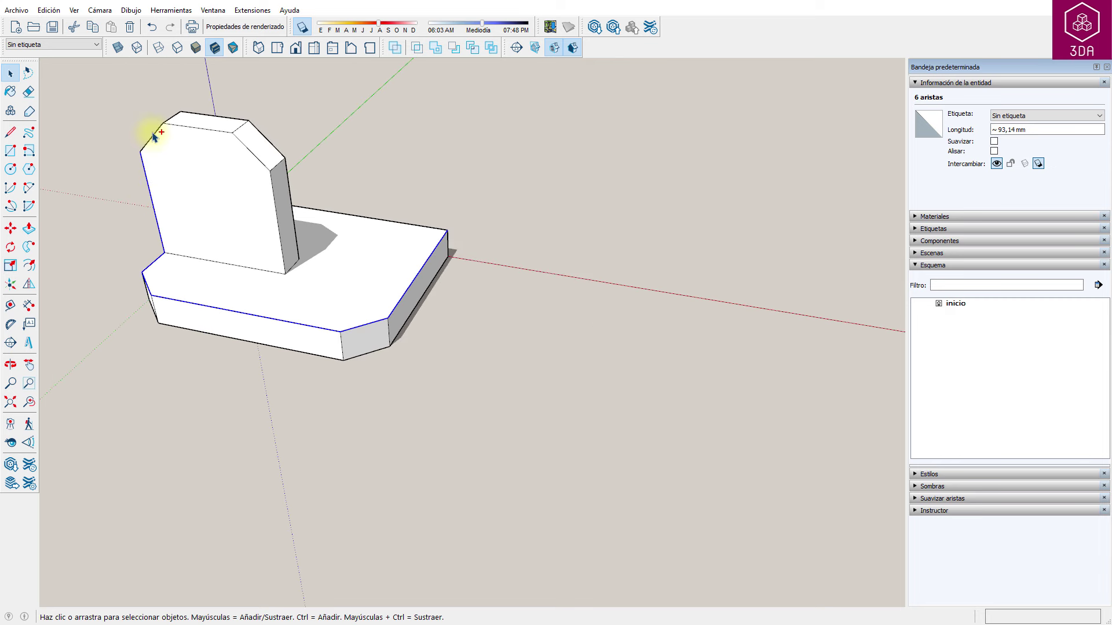
pyautogui.keyDown('ctrl'); pyautogui.click(182, 126); pyautogui.keyUp('ctrl')
pyautogui.keyDown('ctrl'); pyautogui.click(258, 158); pyautogui.keyUp('ctrl')
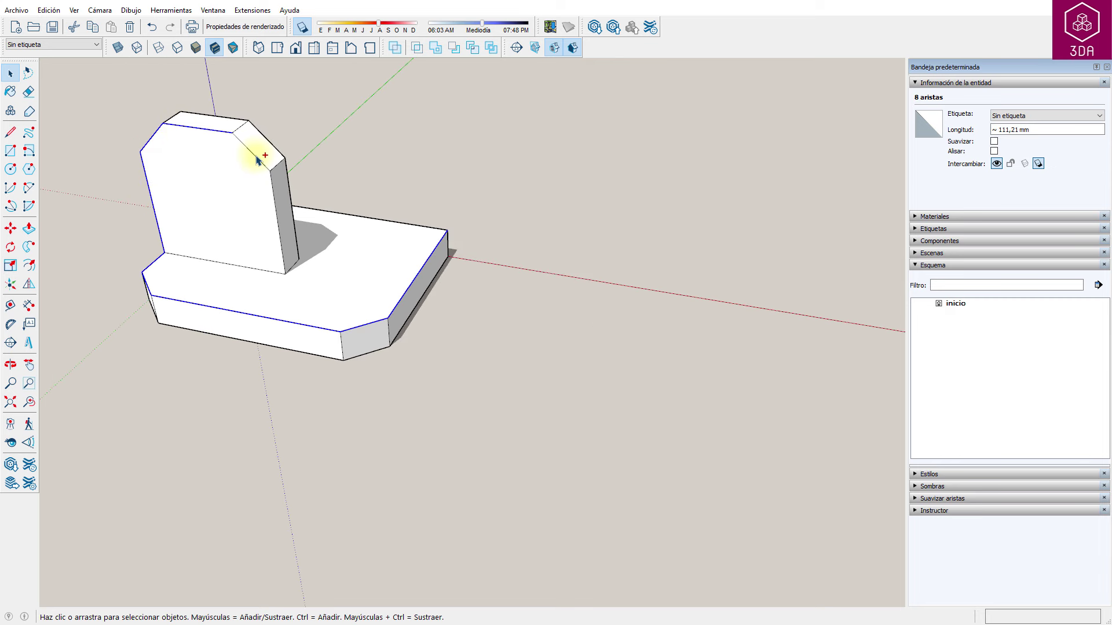
pyautogui.keyDown('ctrl'); pyautogui.click(258, 157); pyautogui.keyUp('ctrl')
pyautogui.moveTo(479, 208)
pyautogui.mouseDown(button='middle')
pyautogui.moveTo(174, 224)
pyautogui.moveTo(260, 311)
pyautogui.moveTo(197, 208)
pyautogui.mouseUp(button='middle')
pyautogui.scroll(2, 347, 227)
pyautogui.scroll(2, 347, 227)
pyautogui.scroll(2, 550, 207)
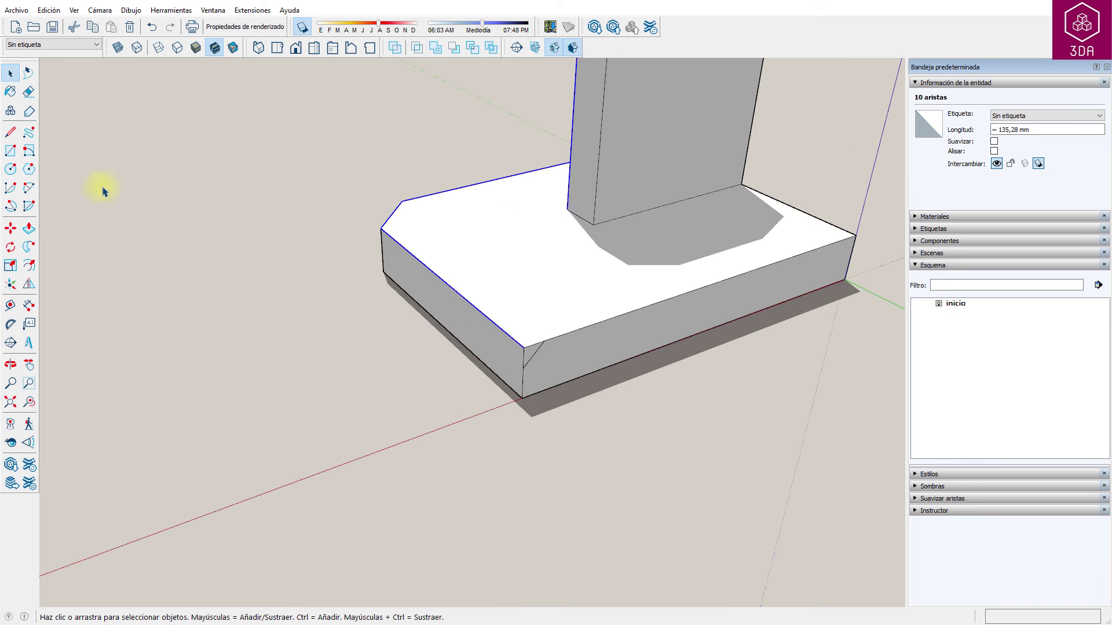
pyautogui.click(29, 246)
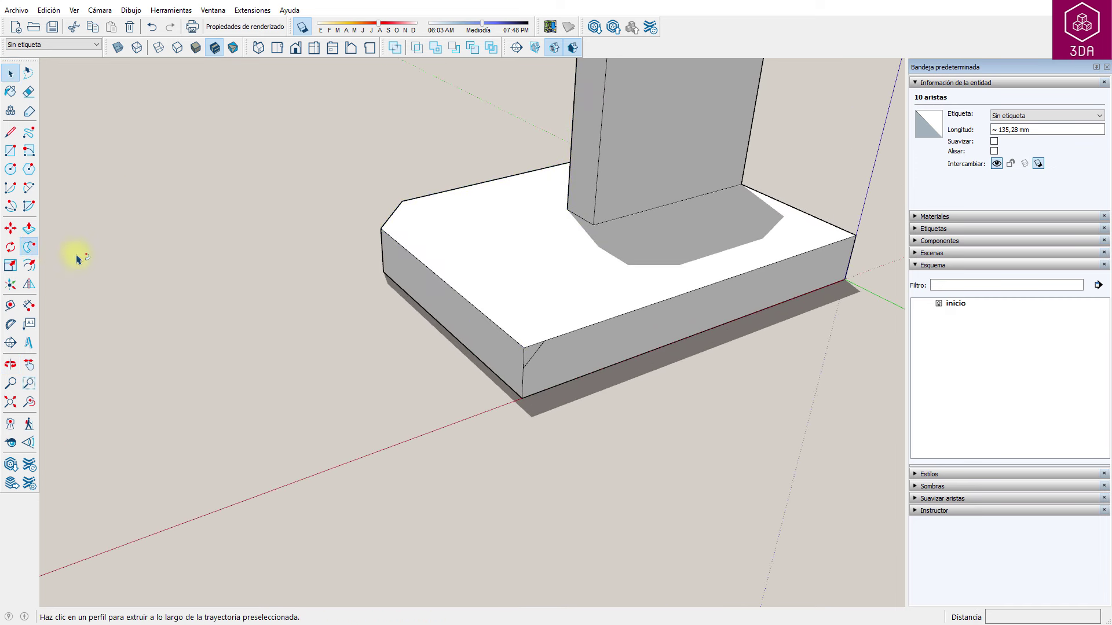
# - Sweep the 2 mm bevel profile along the selected base and upright edges
pyautogui.click(533, 358)
pyautogui.moveTo(311, 253)
pyautogui.mouseDown(button='middle')
pyautogui.moveTo(452, 318)
pyautogui.moveTo(371, 343)
pyautogui.moveTo(521, 315)
pyautogui.moveTo(496, 273)
pyautogui.mouseUp(button='middle')
pyautogui.scroll(-2, 494, 278)
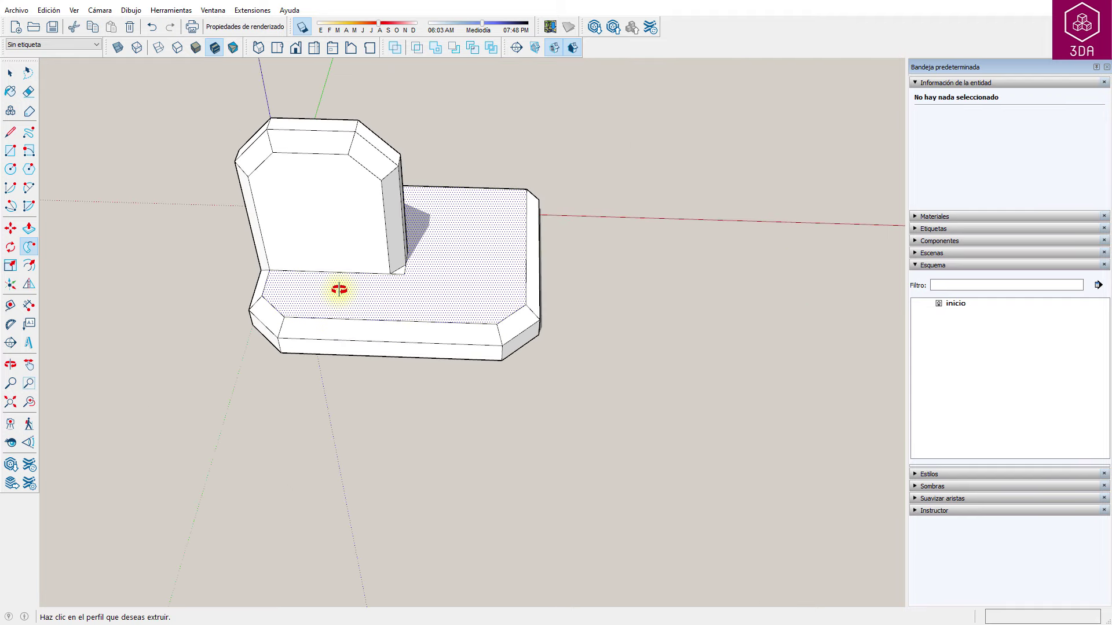
pyautogui.moveTo(338, 289); pyautogui.dragTo(340, 179, button='middle')
pyautogui.press('space')
pyautogui.scroll(3, 429, 266)
pyautogui.scroll(4, 423, 264)
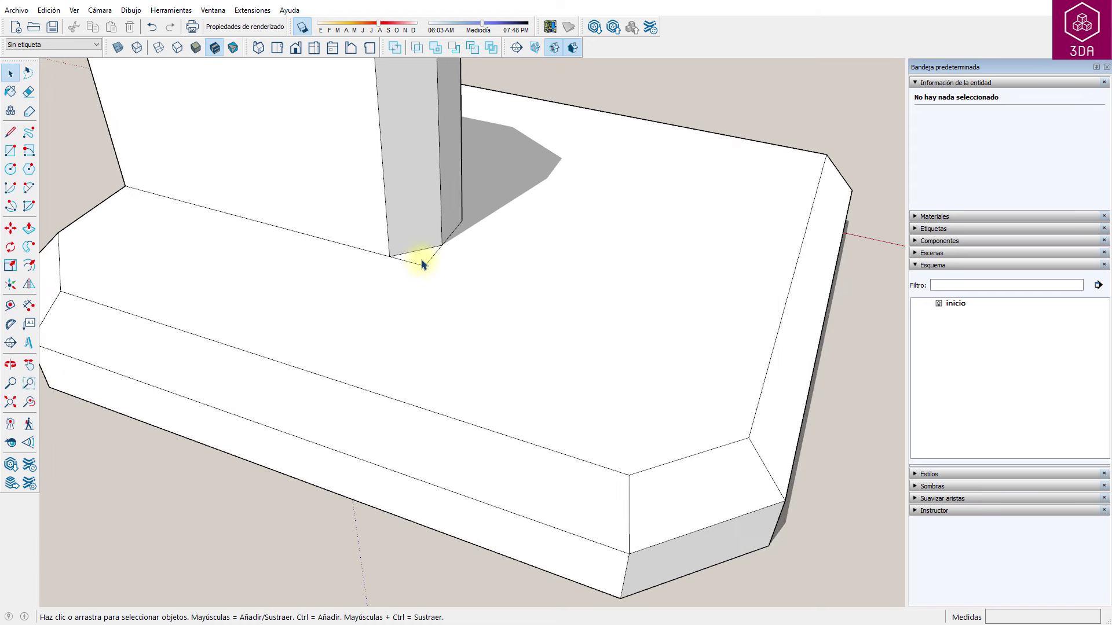
# - Erase the leftover stray edge from the bevelled model
pyautogui.press('e')
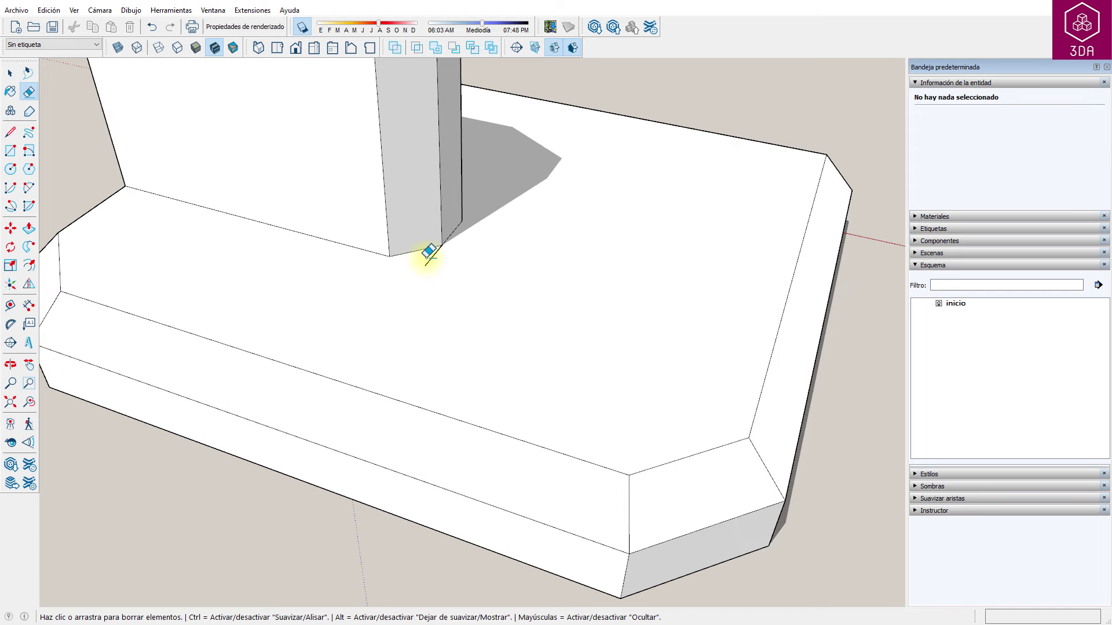
pyautogui.scroll(-4, 446, 272)
pyautogui.scroll(-1, 417, 292)
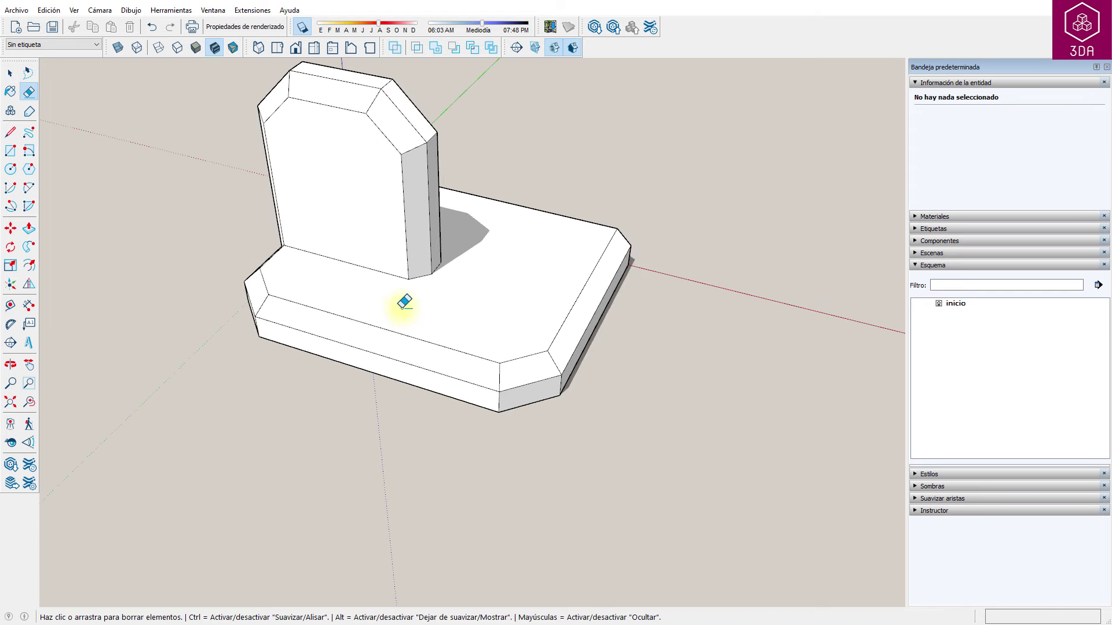
pyautogui.press('space')
pyautogui.moveTo(328, 279)
pyautogui.mouseDown(button='middle')
pyautogui.moveTo(388, 384)
pyautogui.moveTo(563, 272)
pyautogui.moveTo(620, 330)
pyautogui.moveTo(590, 273)
pyautogui.moveTo(648, 332)
pyautogui.moveTo(566, 417)
pyautogui.mouseUp(button='middle')
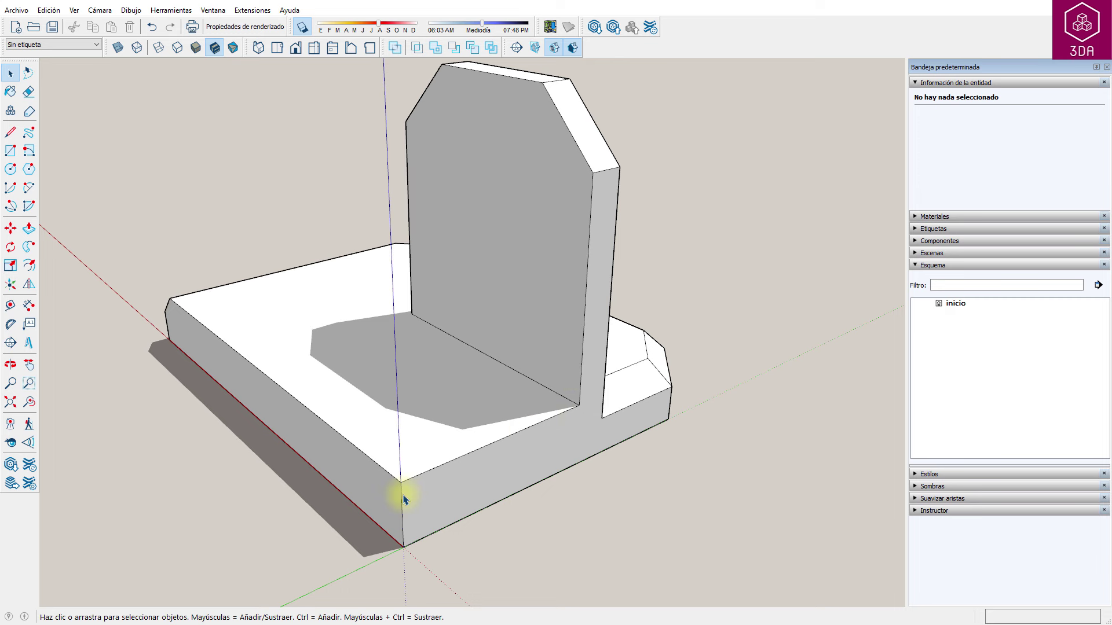
# - Draw a 0,5 mm line and diagonal across the base's front corner under the upright
pyautogui.moveTo(404, 499); pyautogui.dragTo(484, 479, button='middle')
pyautogui.scroll(2, 519, 474)
pyautogui.scroll(2, 519, 478)
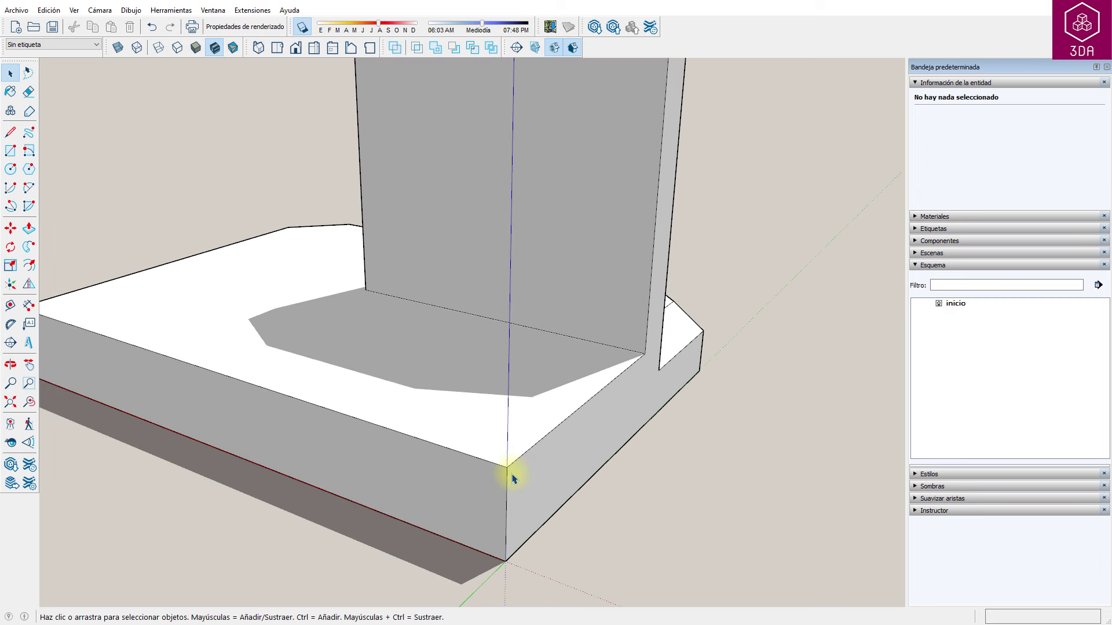
pyautogui.scroll(1, 512, 478)
pyautogui.press('l')
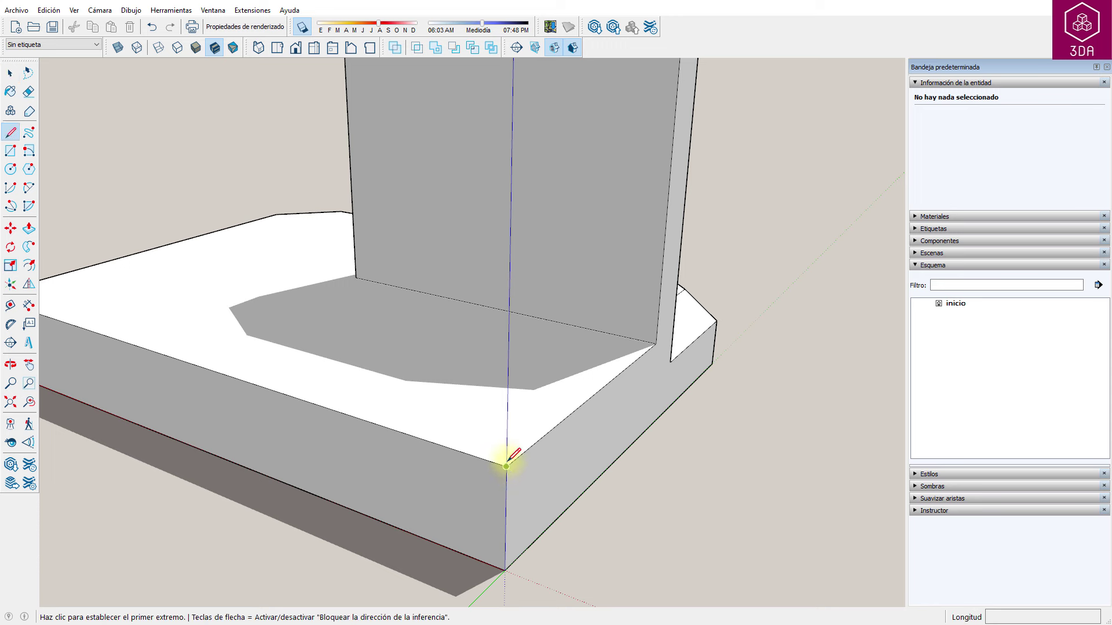
pyautogui.click(506, 466)
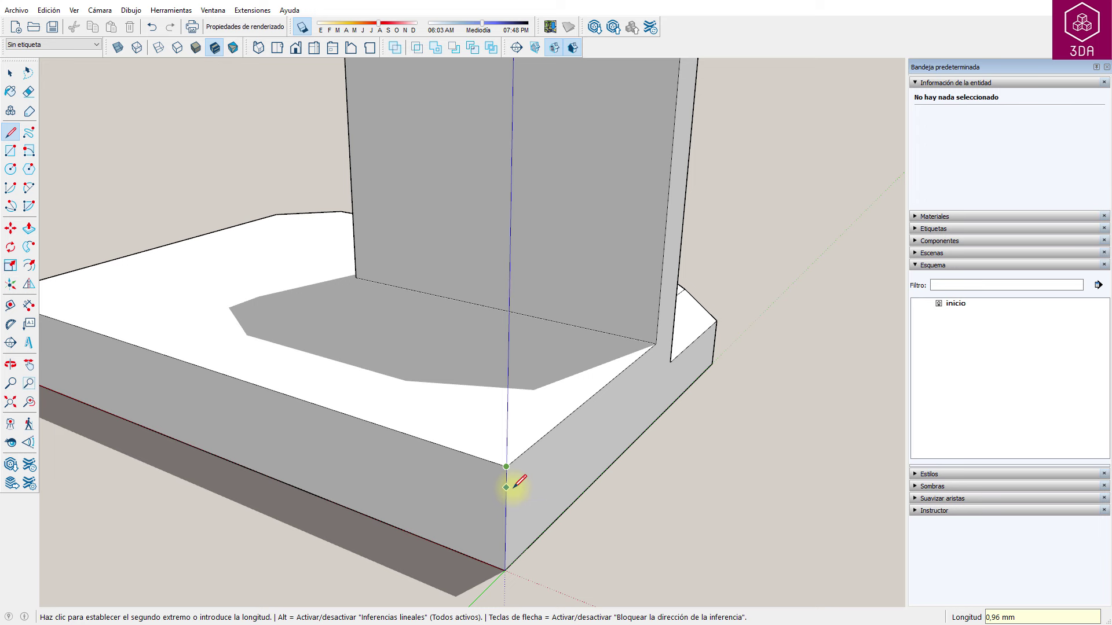
pyautogui.write('0,5')
pyautogui.press('Return')
pyautogui.click(505, 478)
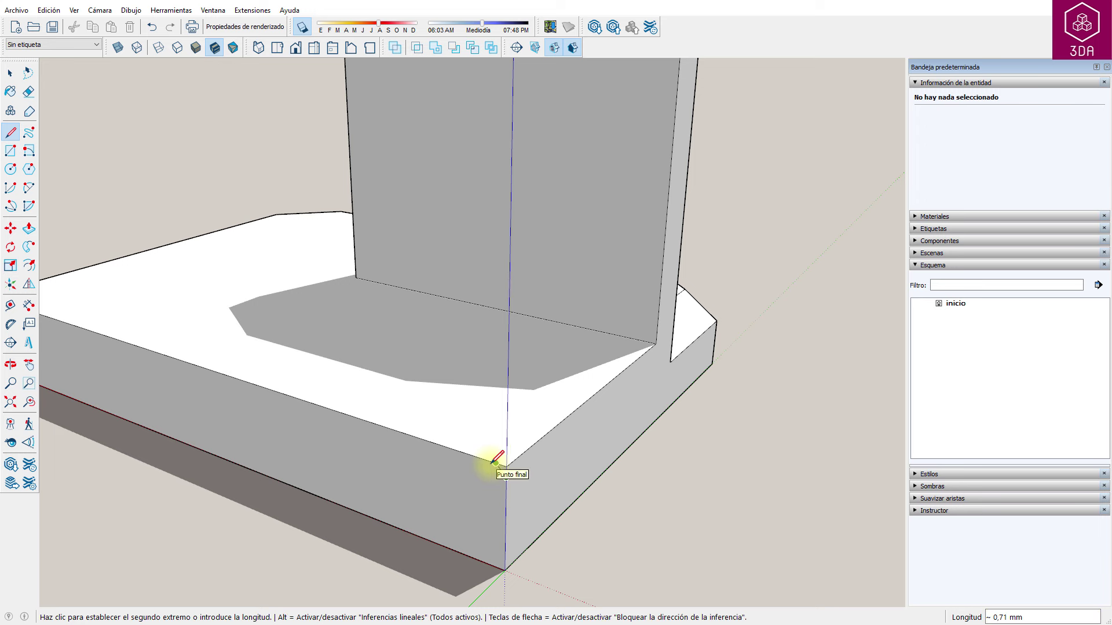
pyautogui.press('space')
pyautogui.scroll(-3, 522, 468)
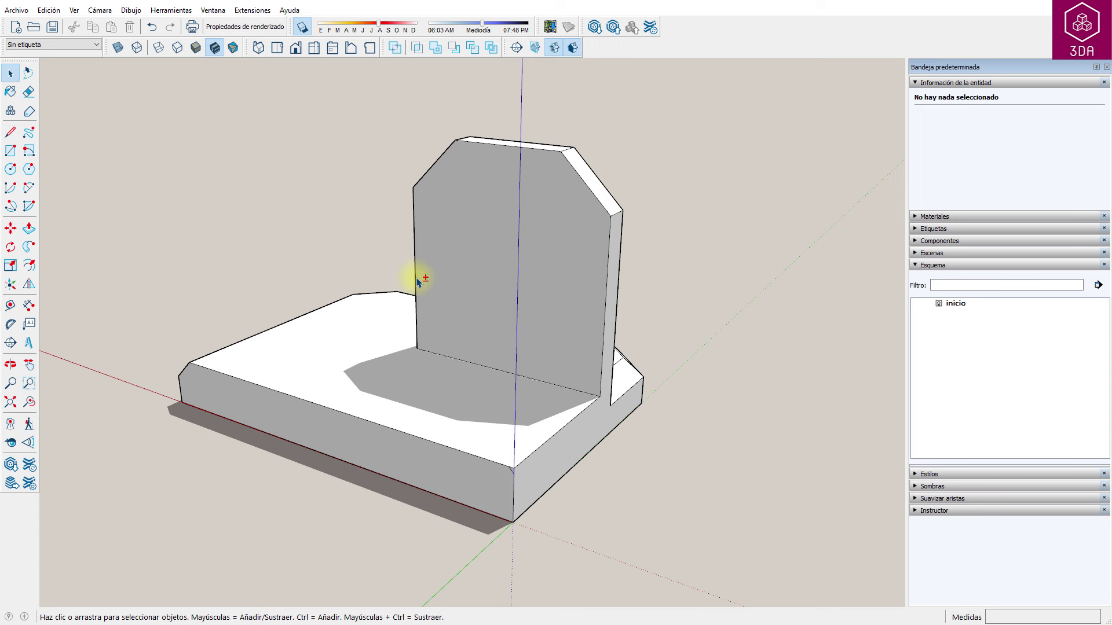
# - Select the upright's chamfer, top and right edges plus the base's front-right edge as path
pyautogui.click(439, 166)
pyautogui.keyDown('shift'); pyautogui.click(438, 165); pyautogui.keyUp('shift')
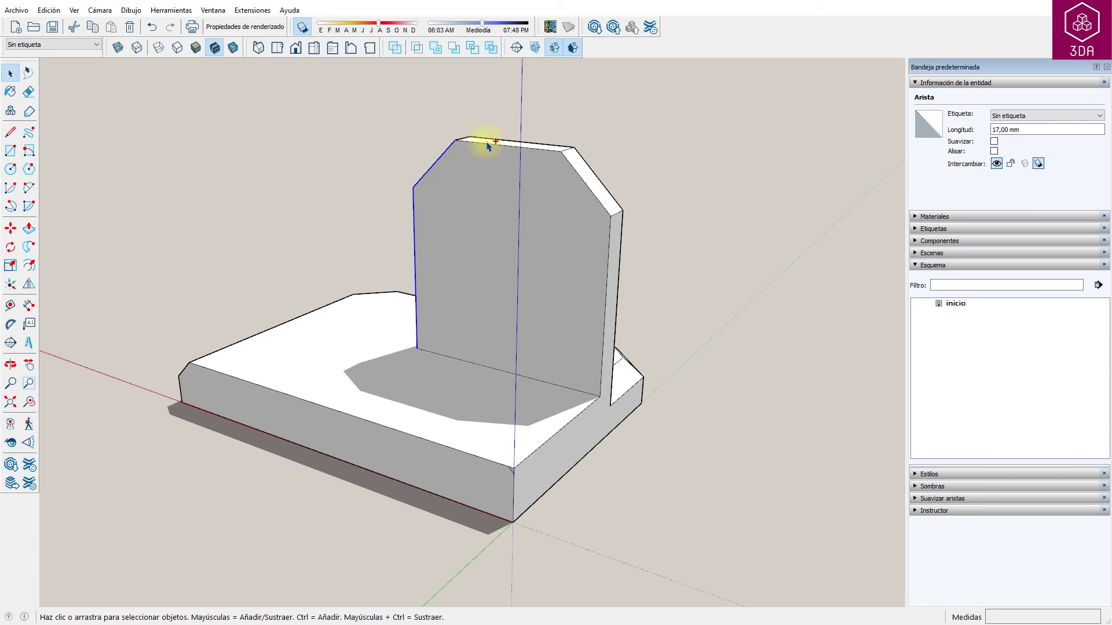
pyautogui.keyDown('shift'); pyautogui.click(488, 144); pyautogui.keyUp('shift')
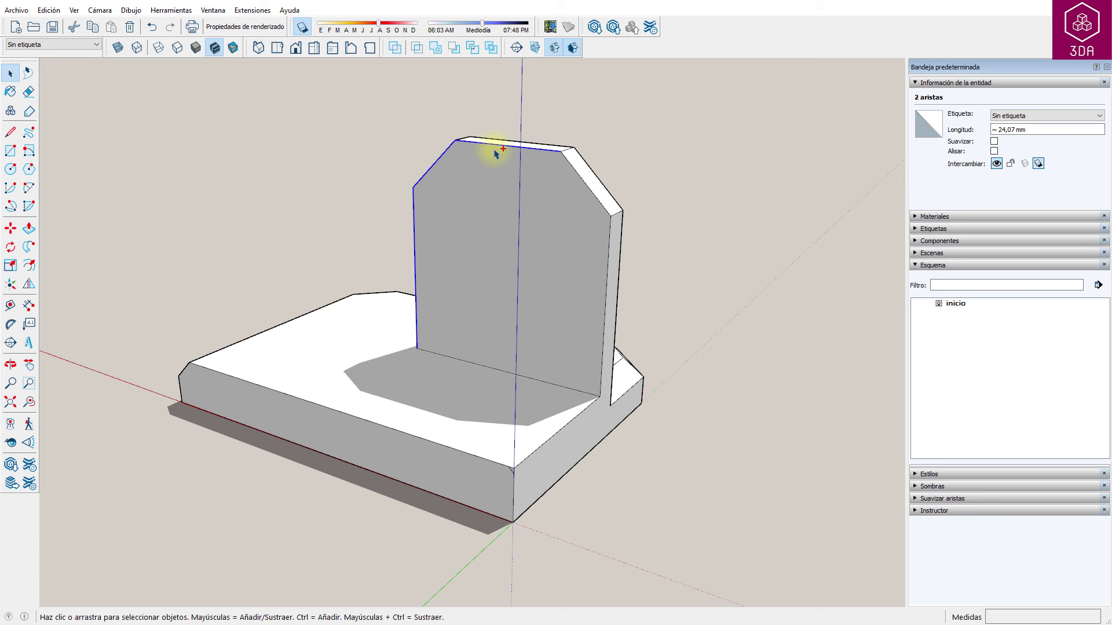
pyautogui.keyDown('shift'); pyautogui.click(586, 184); pyautogui.keyUp('shift')
pyautogui.keyDown('shift'); pyautogui.click(609, 264); pyautogui.keyUp('shift')
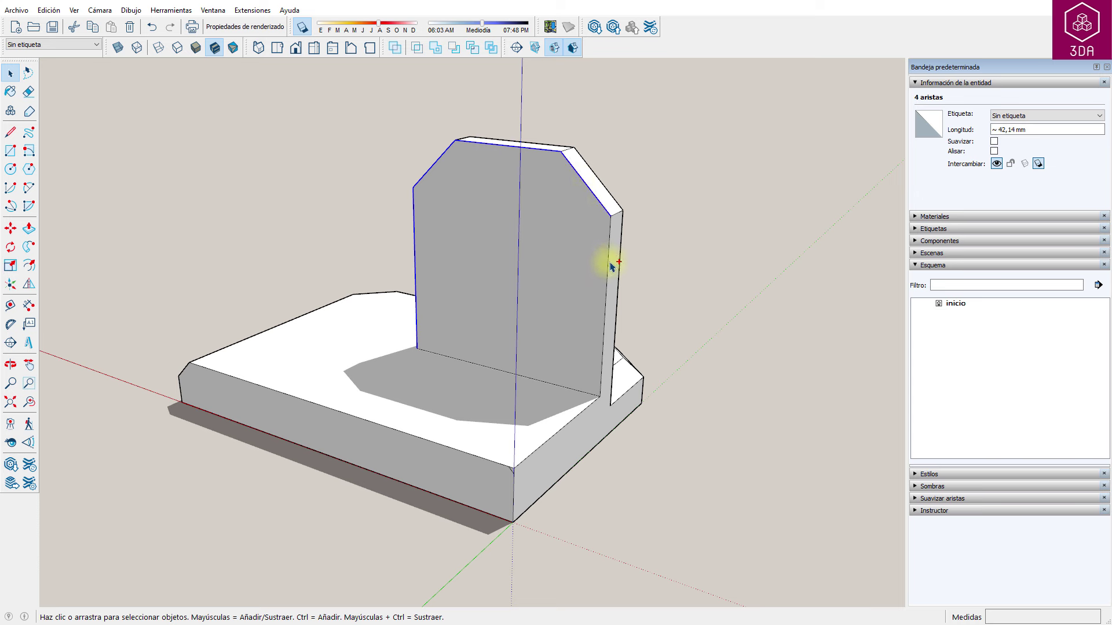
pyautogui.keyDown('shift'); pyautogui.click(609, 265); pyautogui.keyUp('shift')
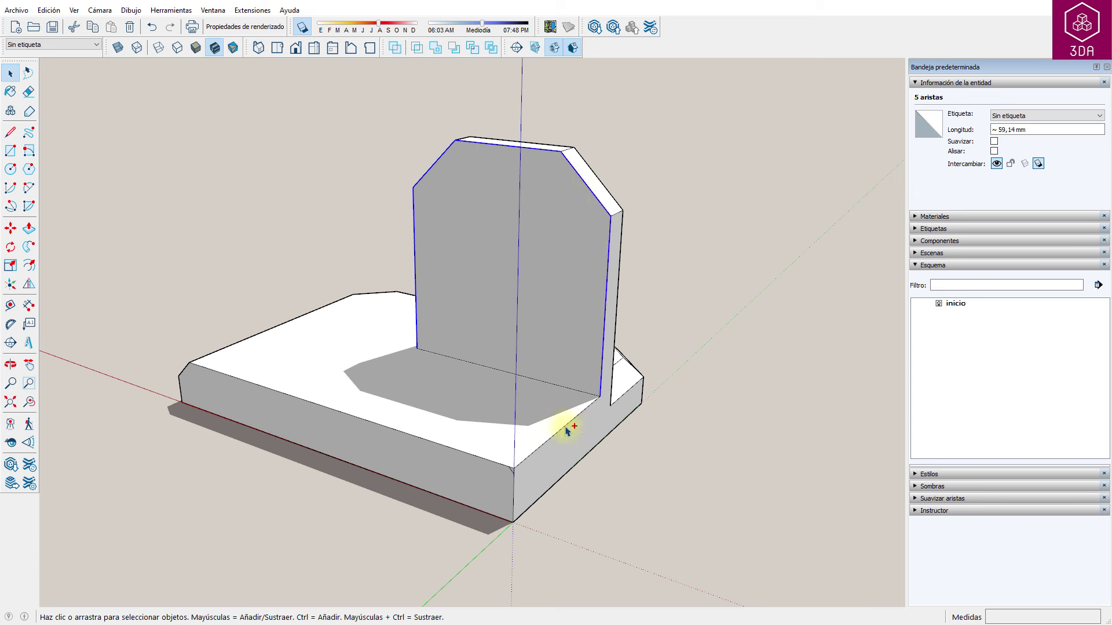
pyautogui.keyDown('shift'); pyautogui.click(567, 429); pyautogui.keyUp('shift')
pyautogui.scroll(5, 512, 469)
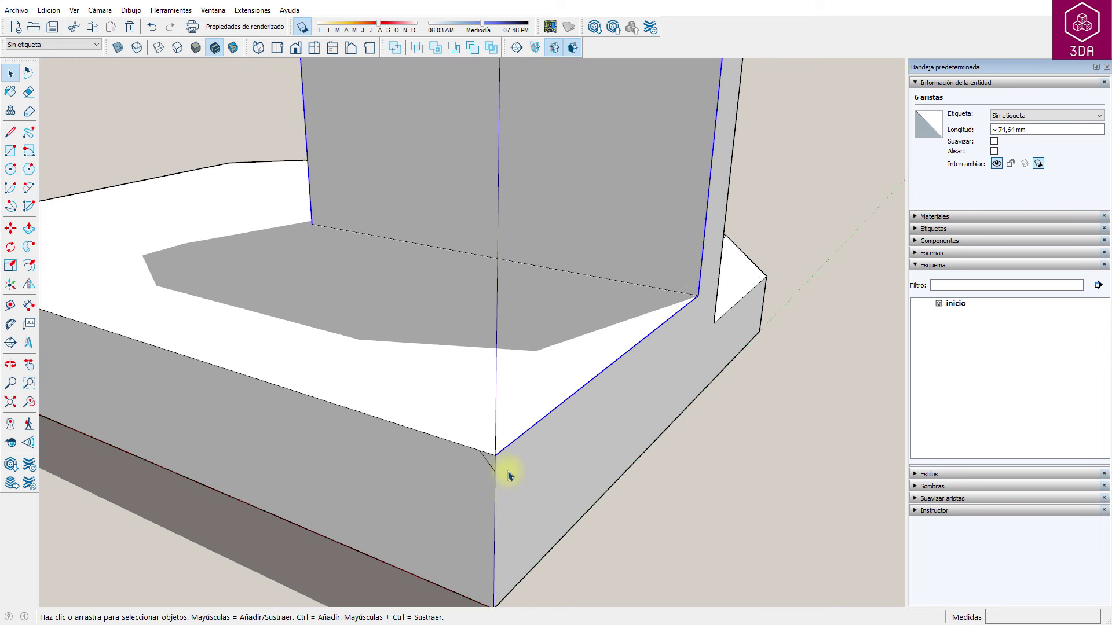
pyautogui.scroll(1, 508, 475)
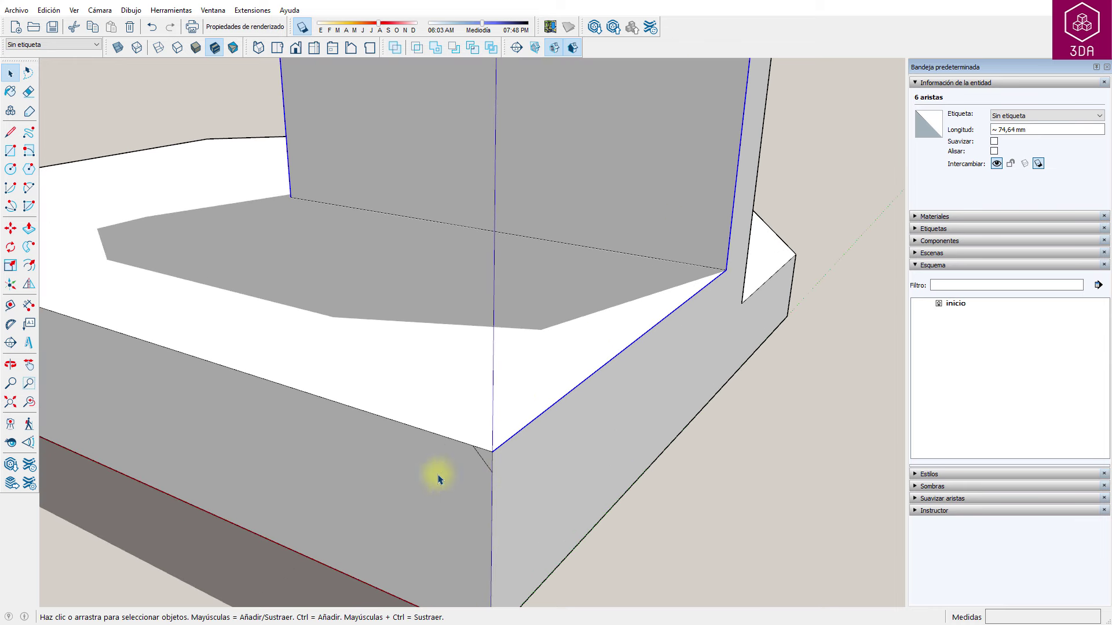
# - Sweep the small chamfer profile along the six selected edges (about 74,64 mm)
pyautogui.click(31, 252)
pyautogui.scroll(-1, 483, 455)
pyautogui.scroll(-2, 498, 463)
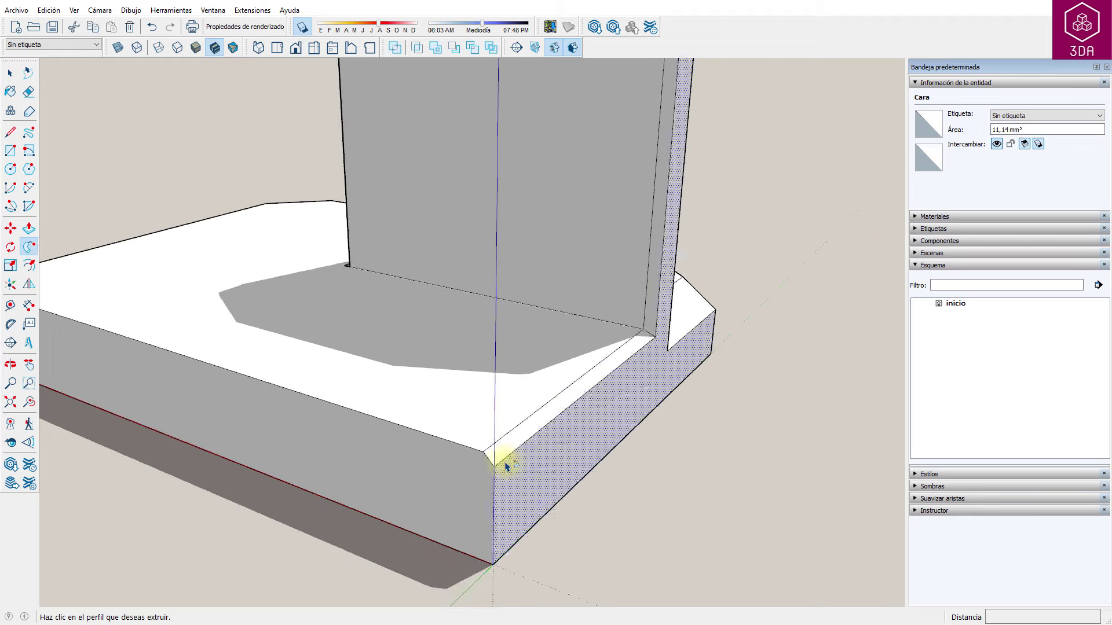
pyautogui.click(505, 467)
pyautogui.moveTo(506, 466)
pyautogui.mouseDown(button='middle')
pyautogui.moveTo(649, 315)
pyautogui.moveTo(471, 417)
pyautogui.mouseUp(button='middle')
pyautogui.press('space')
# - Zoom in and draw a line closing off the leftover triangle at the upright's foot
pyautogui.scroll(2, 483, 398)
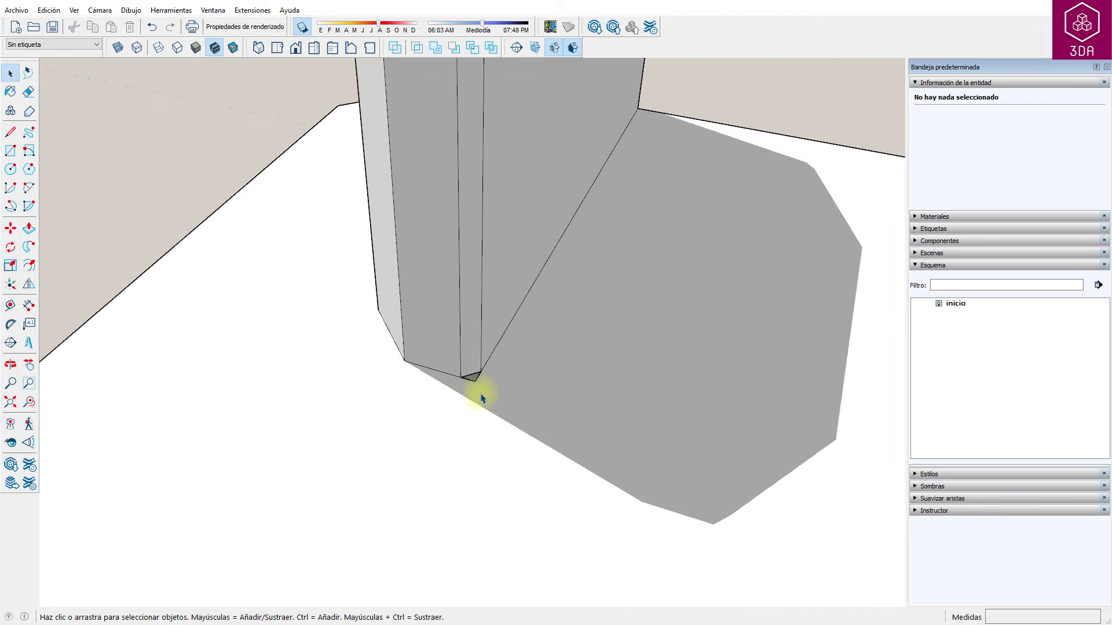
pyautogui.scroll(2, 482, 399)
pyautogui.scroll(1, 485, 376)
pyautogui.press('l')
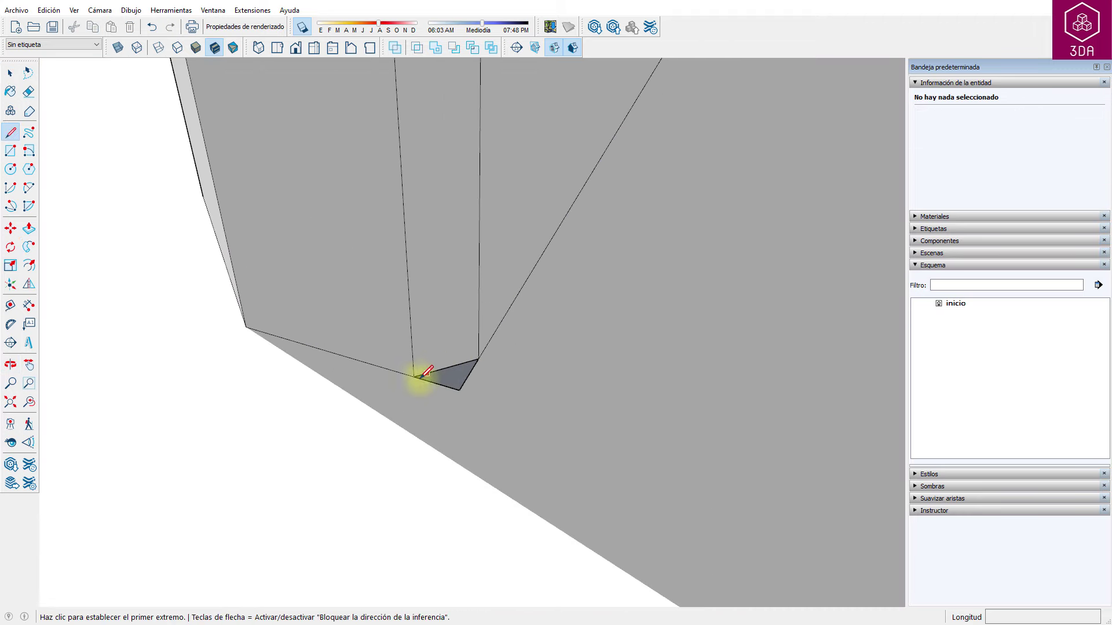
pyautogui.click(413, 377)
pyautogui.click(478, 359)
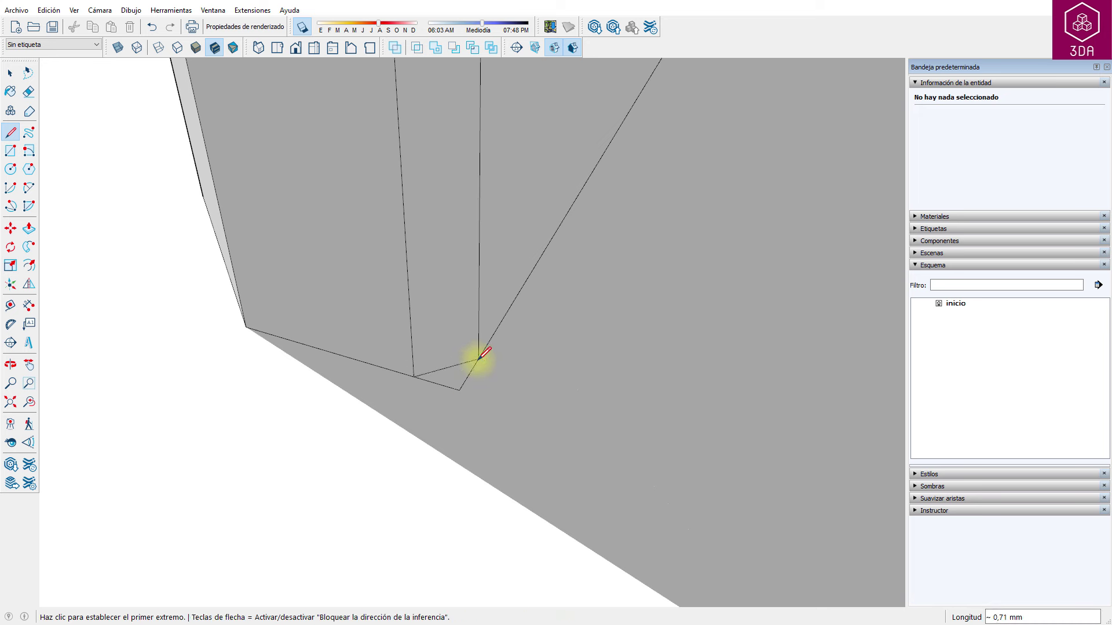
# - Erase the triangle's stray edges, then zoom out and orbit to view the whole model
pyautogui.press('e')
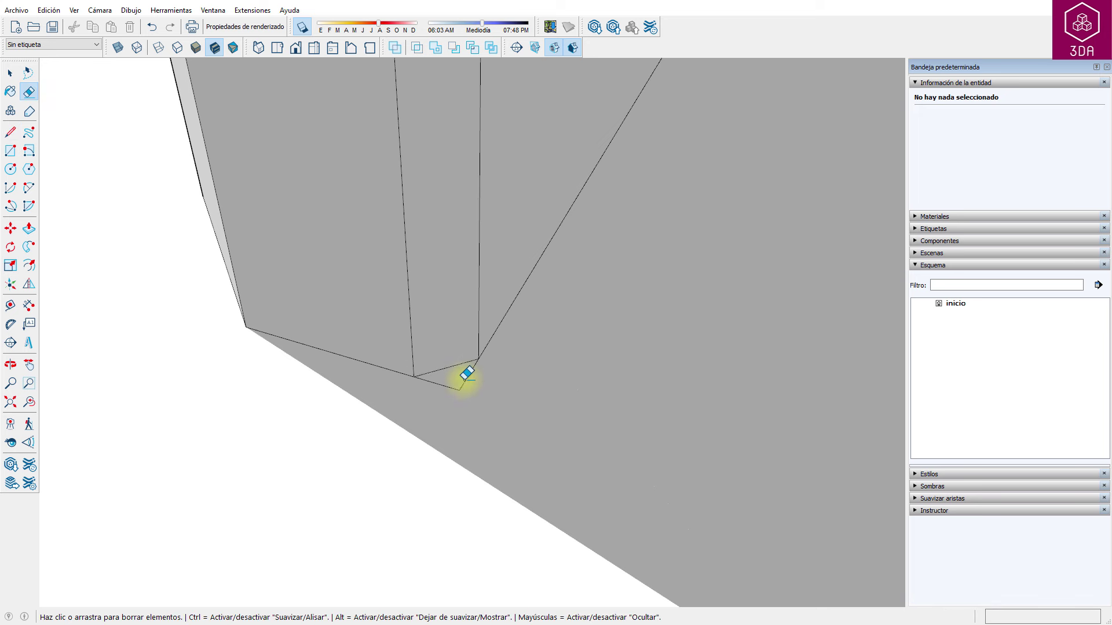
pyautogui.moveTo(467, 375); pyautogui.dragTo(452, 391)
pyautogui.scroll(-3, 446, 393)
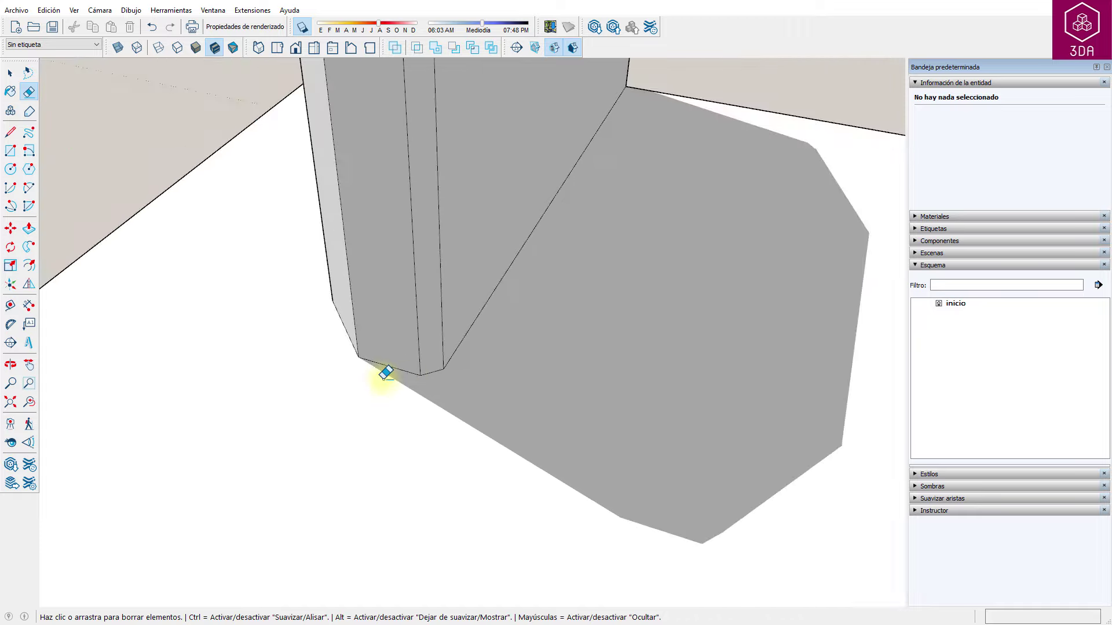
pyautogui.scroll(-3, 405, 359)
pyautogui.scroll(-3, 417, 336)
pyautogui.moveTo(356, 422)
pyautogui.mouseDown(button='middle')
pyautogui.moveTo(489, 454)
pyautogui.moveTo(601, 447)
pyautogui.moveTo(346, 381)
pyautogui.moveTo(281, 209)
pyautogui.mouseUp(button='middle')
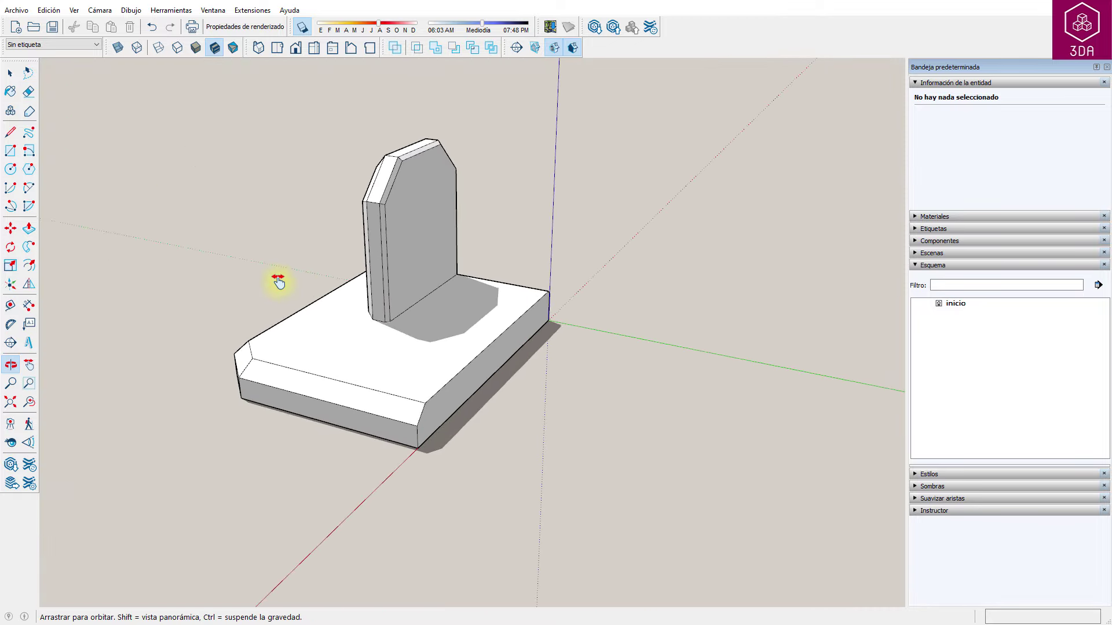
pyautogui.press('space')
# - Flip-copy the base and upright across the green plane, offset 15,50 mm to the right
pyautogui.moveTo(194, 133)
pyautogui.mouseDown()
pyautogui.moveTo(542, 311)
pyautogui.moveTo(607, 526)
pyautogui.mouseUp()
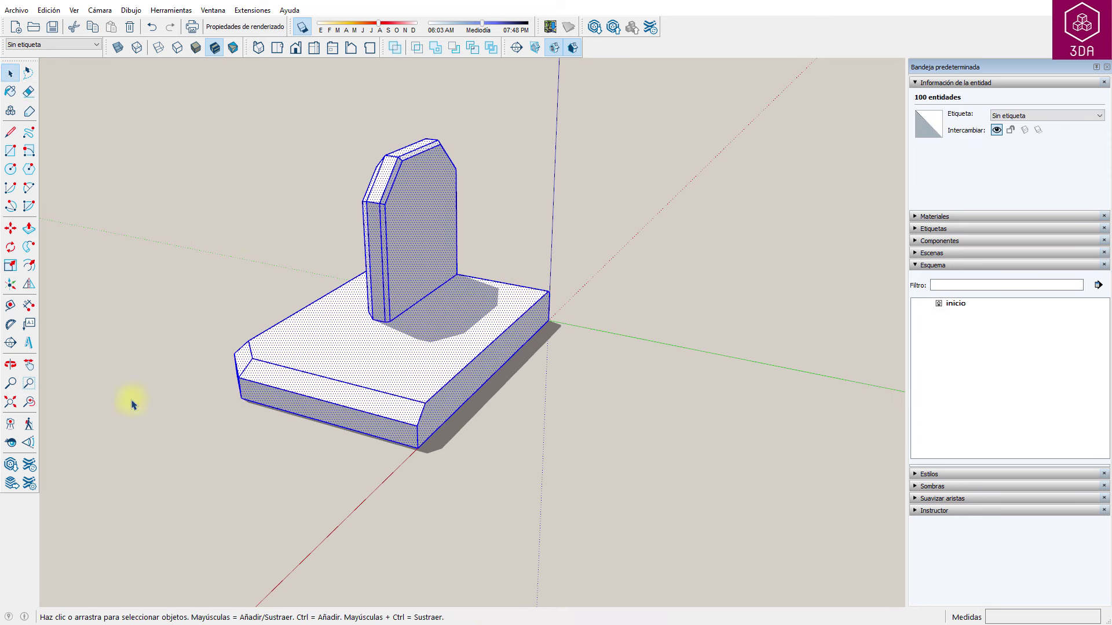
pyautogui.click(28, 284)
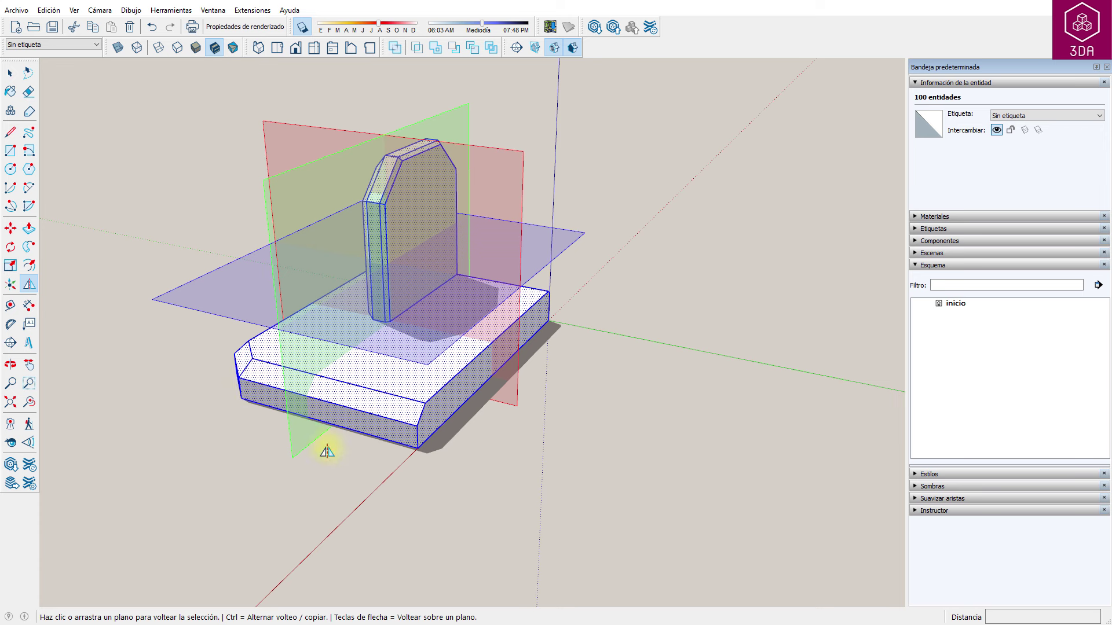
pyautogui.press('ctrl')
pyautogui.moveTo(297, 444)
pyautogui.mouseDown()
pyautogui.moveTo(415, 447)
pyautogui.moveTo(435, 487)
pyautogui.mouseUp()
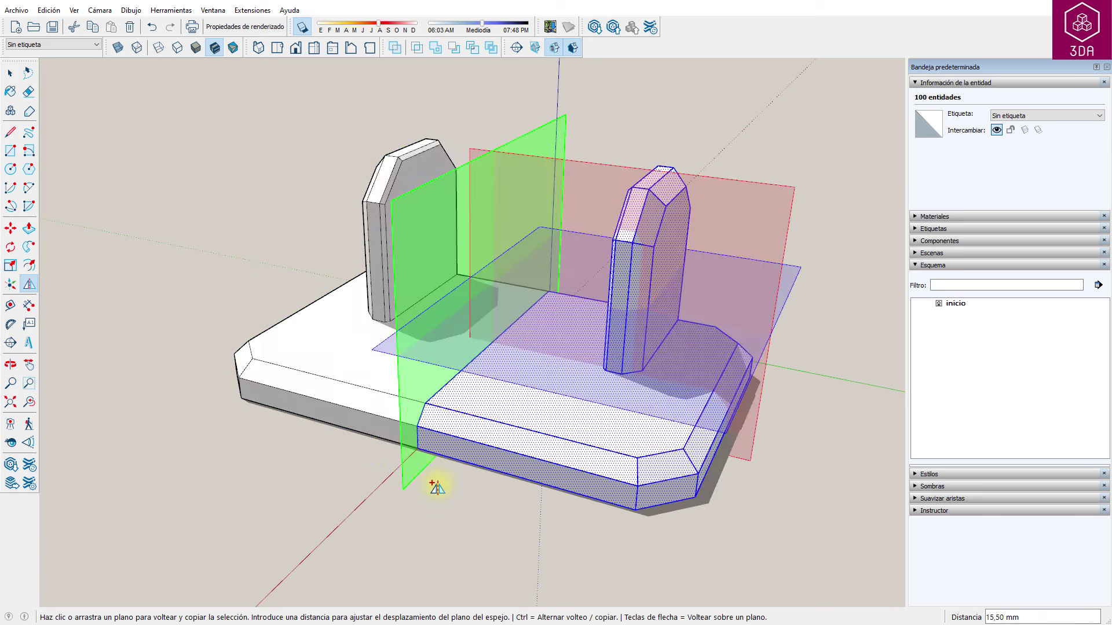
pyautogui.press('space')
pyautogui.click(440, 506)
pyautogui.moveTo(424, 496)
pyautogui.mouseDown(button='middle')
pyautogui.moveTo(474, 511)
pyautogui.moveTo(479, 300)
pyautogui.mouseUp(button='middle')
# - Open the Materiales panel and scroll the Colores swatches down to the yellow shades
pyautogui.moveTo(504, 478); pyautogui.dragTo(550, 360, button='middle')
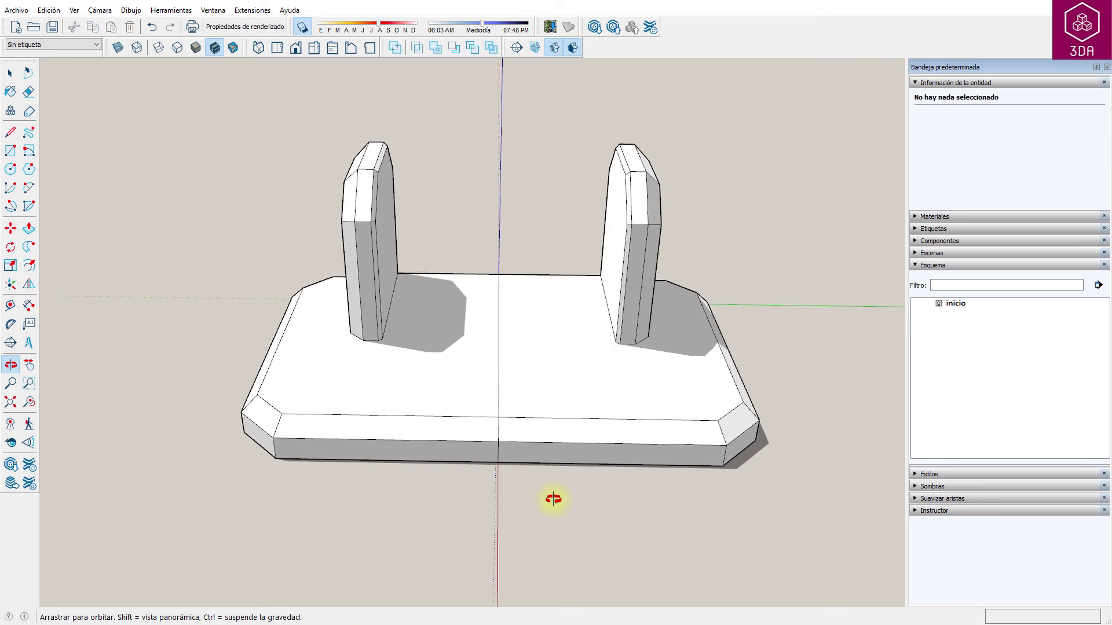
pyautogui.moveTo(442, 244)
pyautogui.mouseDown()
pyautogui.moveTo(534, 470)
pyautogui.moveTo(529, 508)
pyautogui.mouseUp()
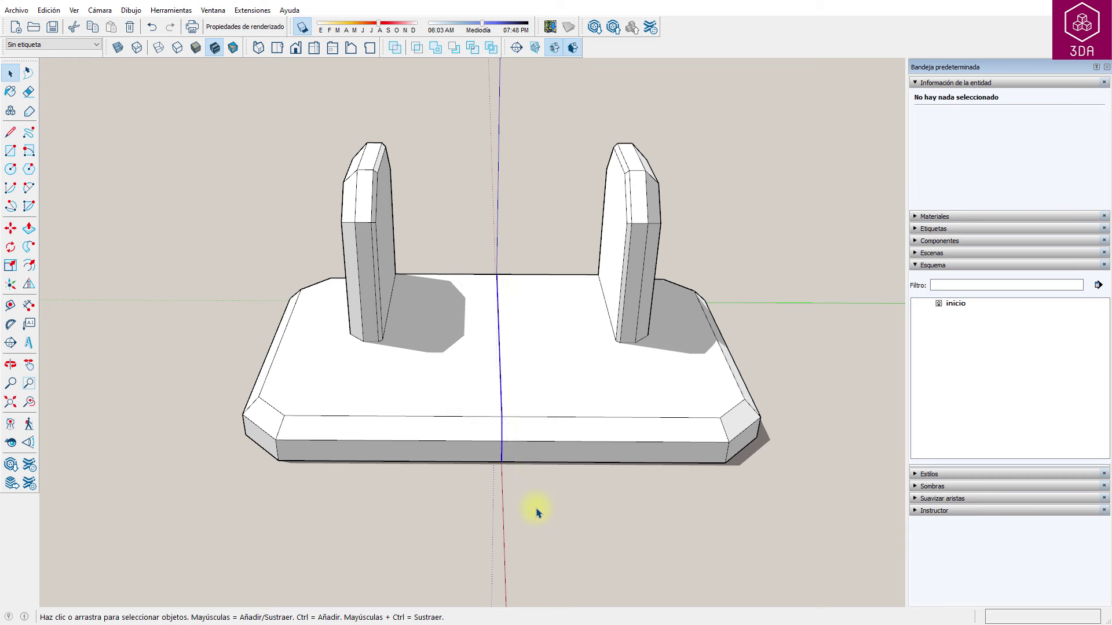
pyautogui.moveTo(397, 521)
pyautogui.mouseDown(button='middle')
pyautogui.moveTo(429, 521)
pyautogui.moveTo(648, 444)
pyautogui.moveTo(710, 449)
pyautogui.mouseUp(button='middle')
pyautogui.click(926, 216)
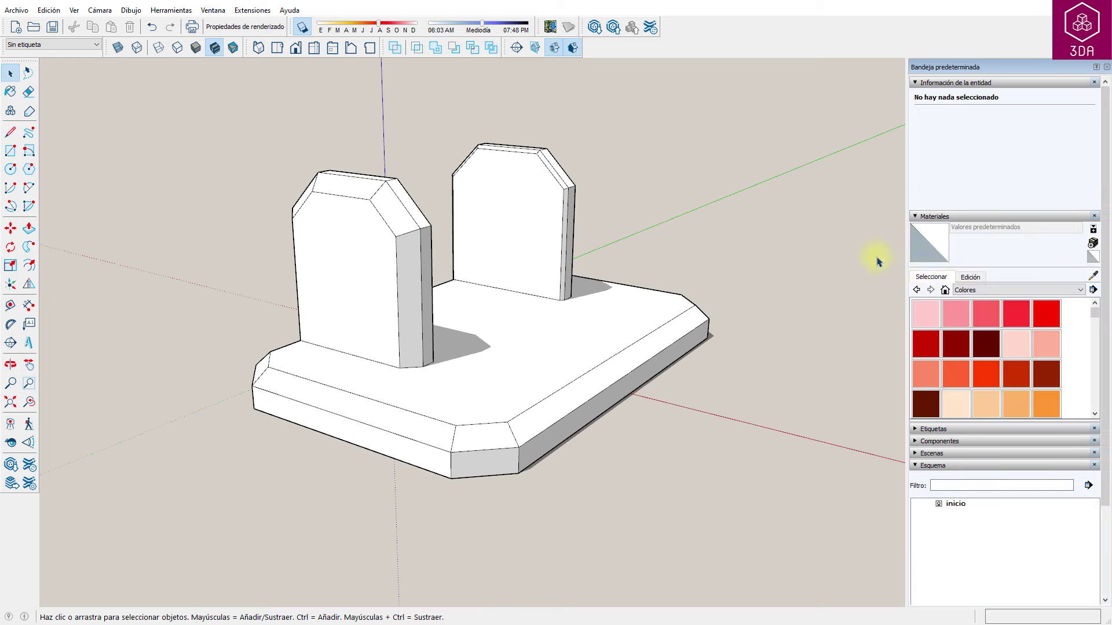
pyautogui.moveTo(1099, 314); pyautogui.dragTo(1095, 334)
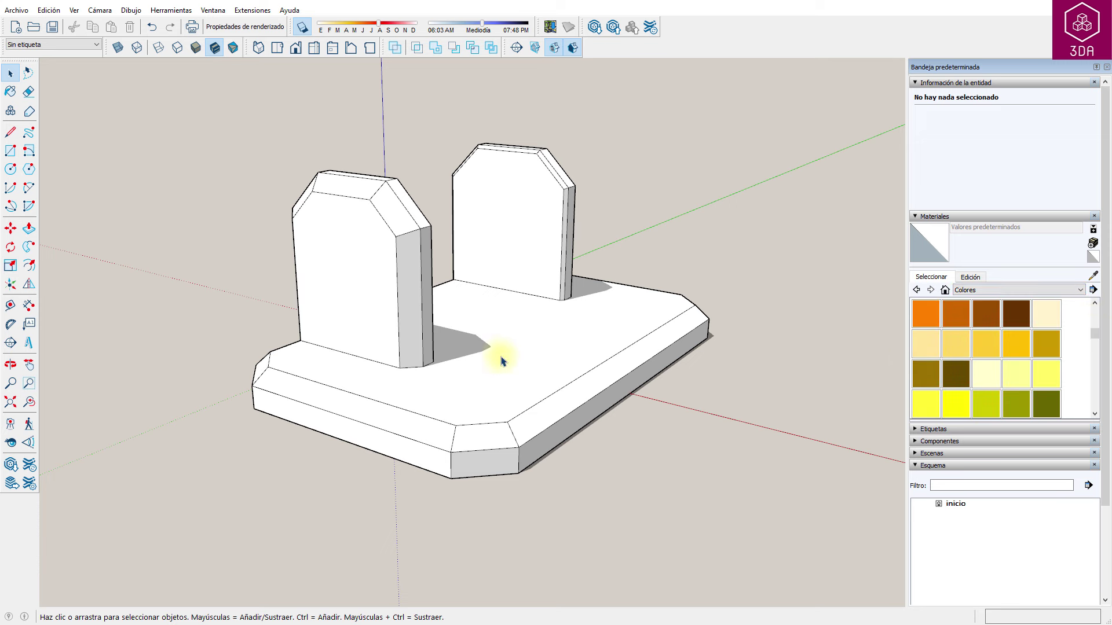
# - Paint the entire double-upright model with yellow Color E04
pyautogui.tripleClick(504, 362)
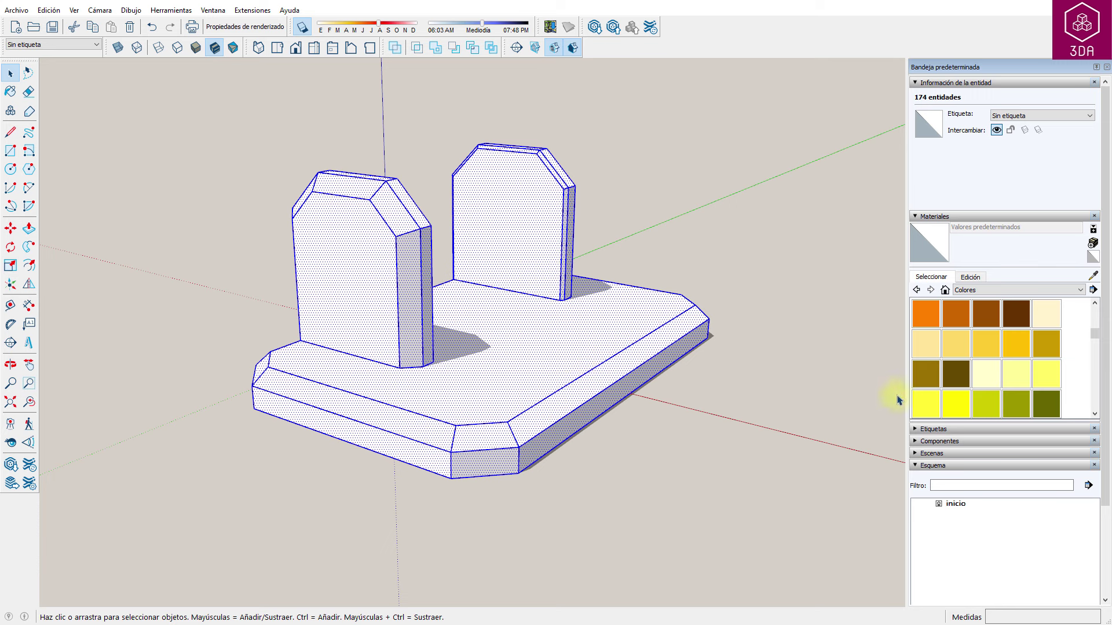
pyautogui.click(925, 404)
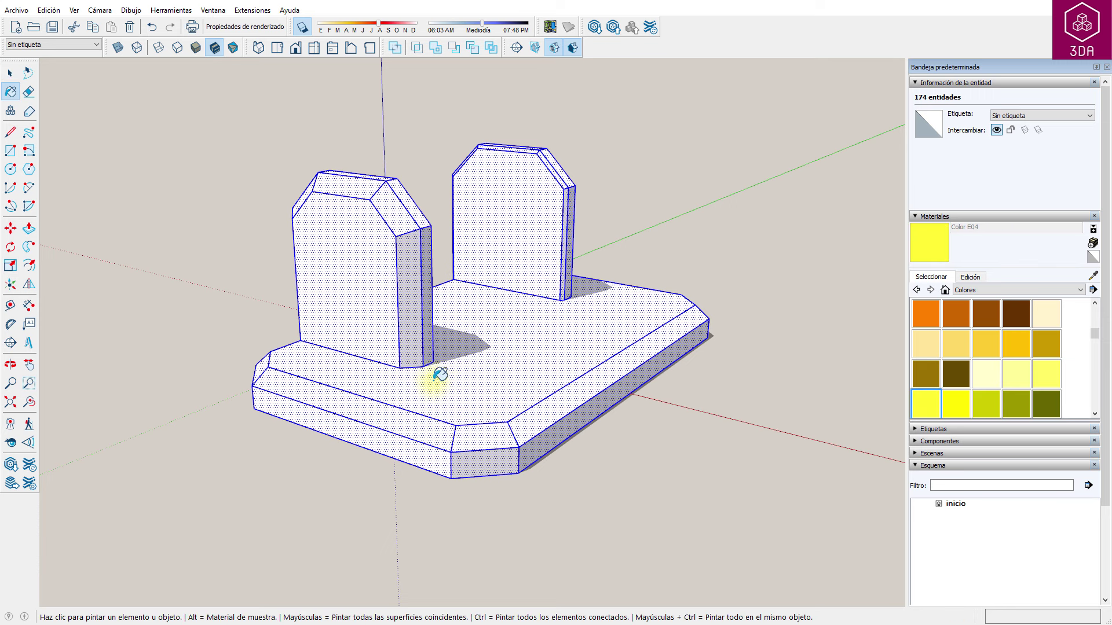
pyautogui.click(472, 365)
pyautogui.press('space')
# - Turn the painted model into a single component with Crear componente
pyautogui.rightClick(589, 323)
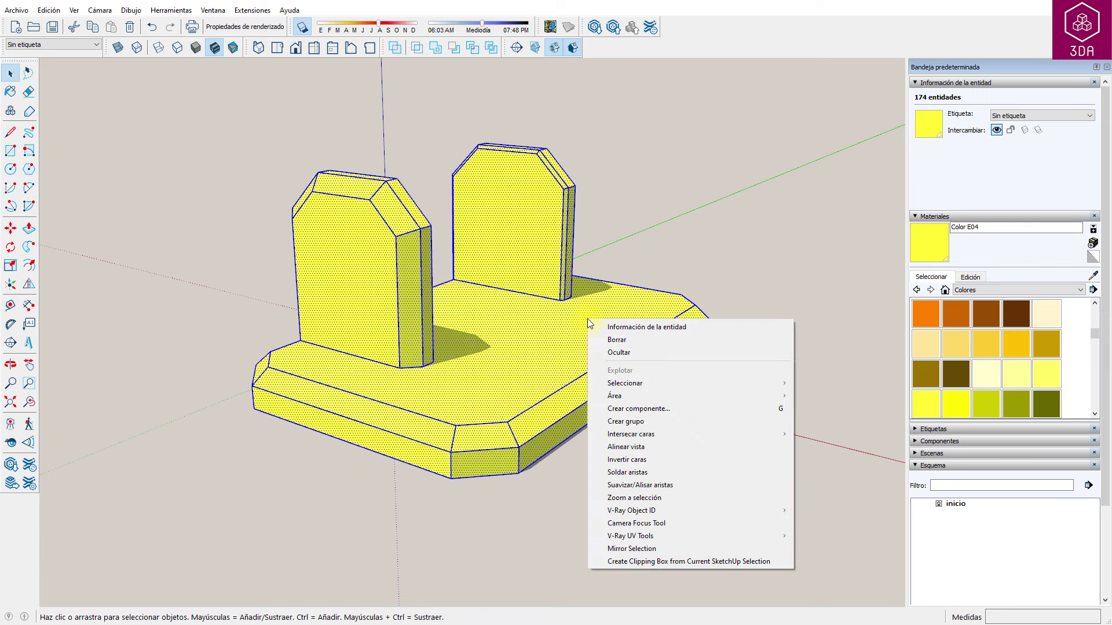
pyautogui.click(666, 412)
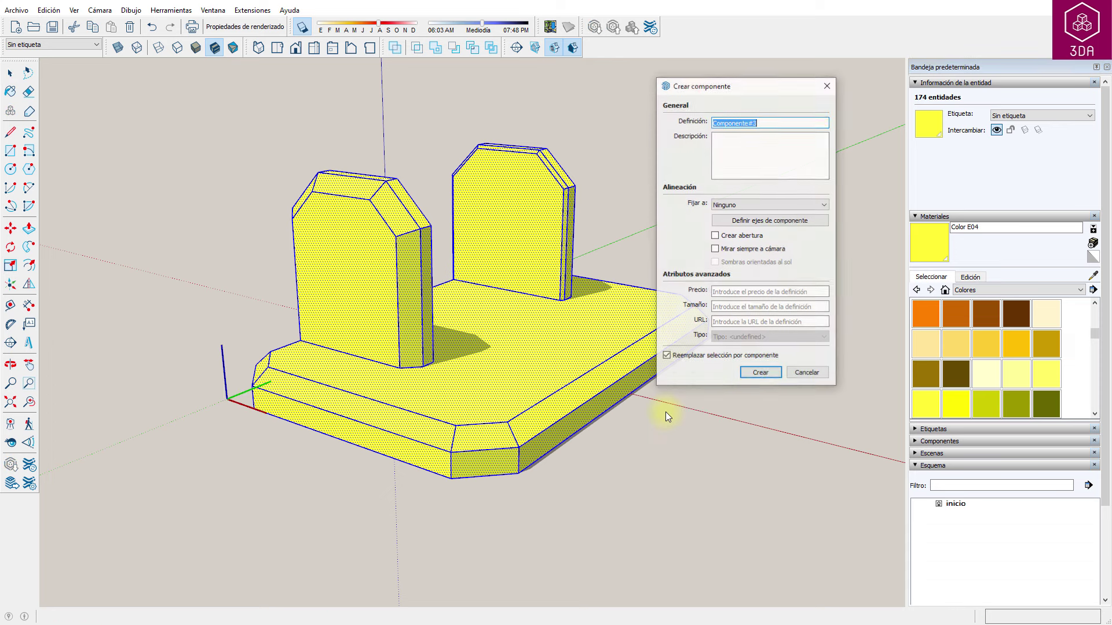
pyautogui.click(760, 373)
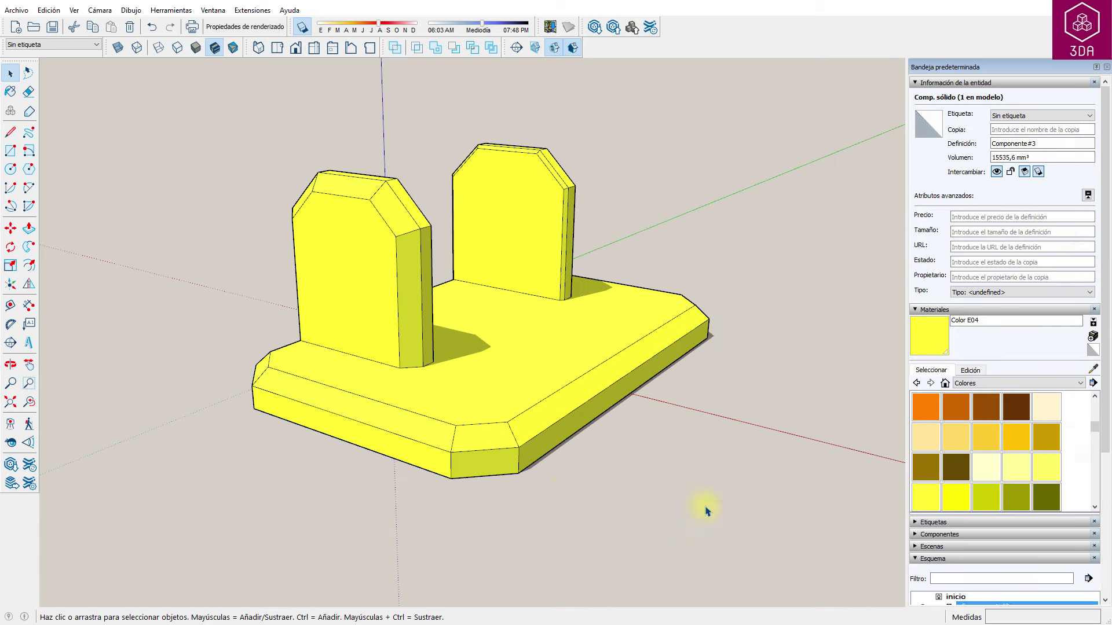
# - Move the yellow bracket component 14,75 mm along the red axis
pyautogui.click(579, 434)
pyautogui.scroll(-3, 406, 457)
pyautogui.scroll(-2, 371, 462)
pyautogui.moveTo(360, 480); pyautogui.dragTo(748, 473, button='middle')
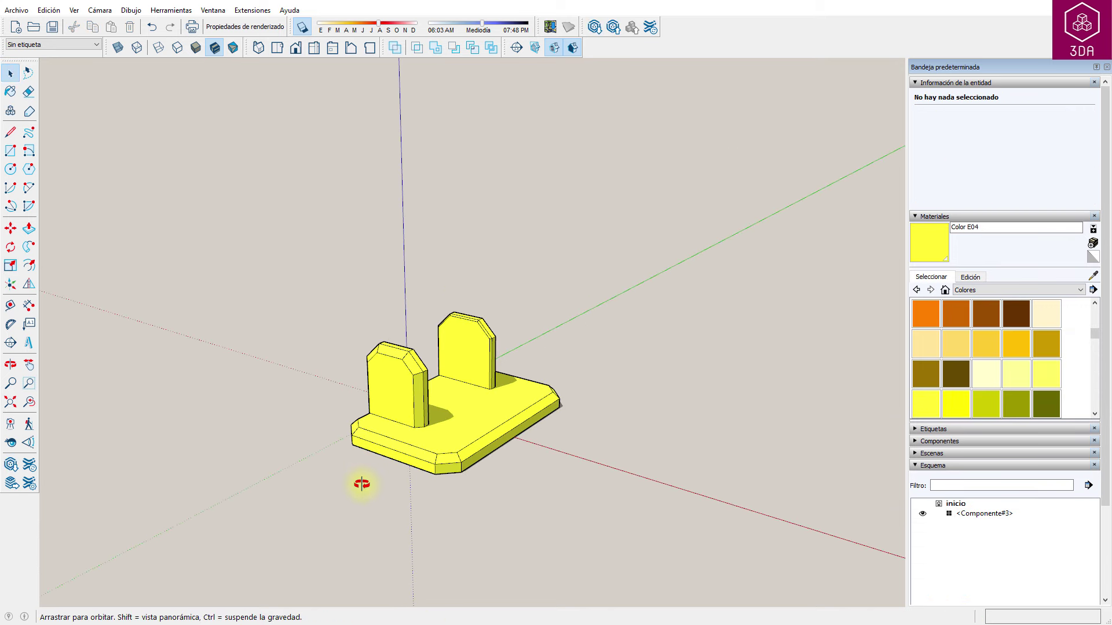
pyautogui.scroll(3, 521, 446)
pyautogui.click(514, 436)
pyautogui.press('m')
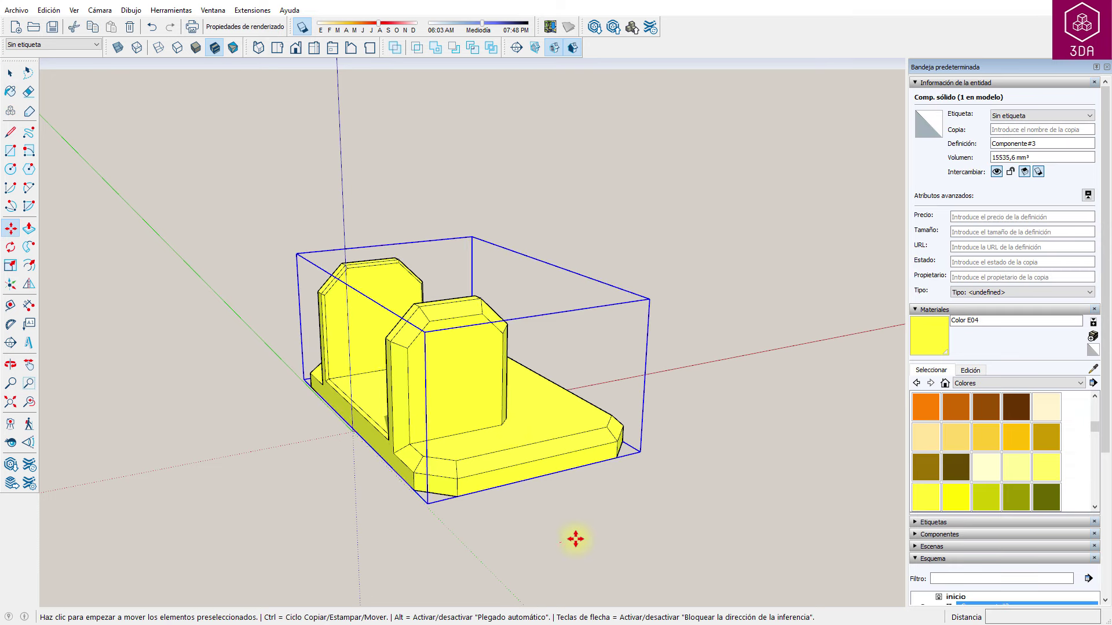
pyautogui.click(574, 536)
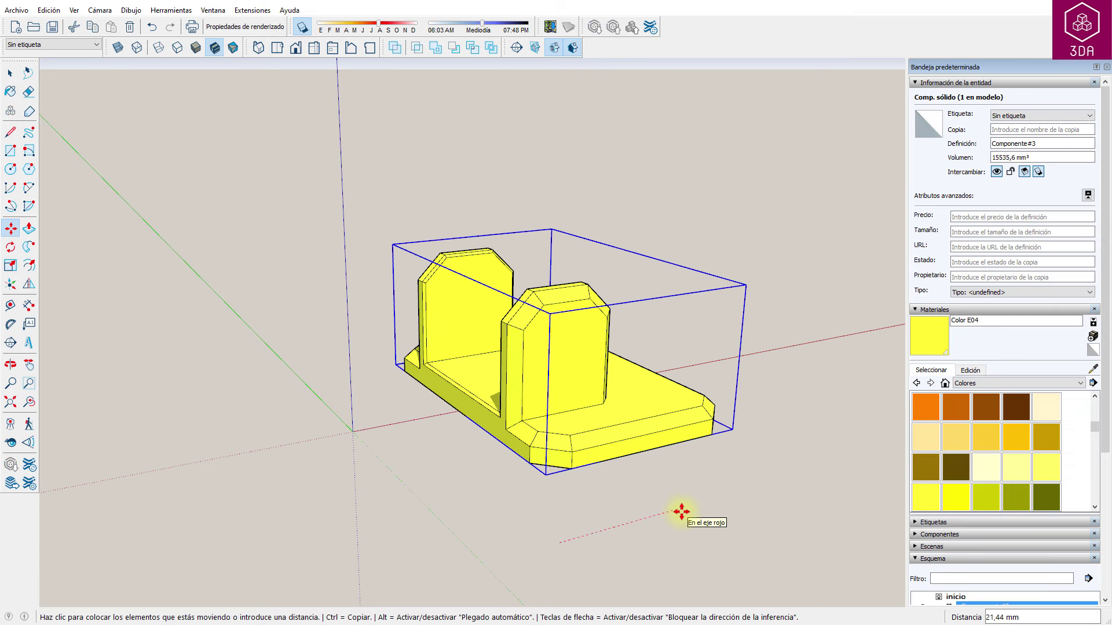
pyautogui.write('14,75')
pyautogui.press('Return')
pyautogui.hotkey('alt', 'Tab')
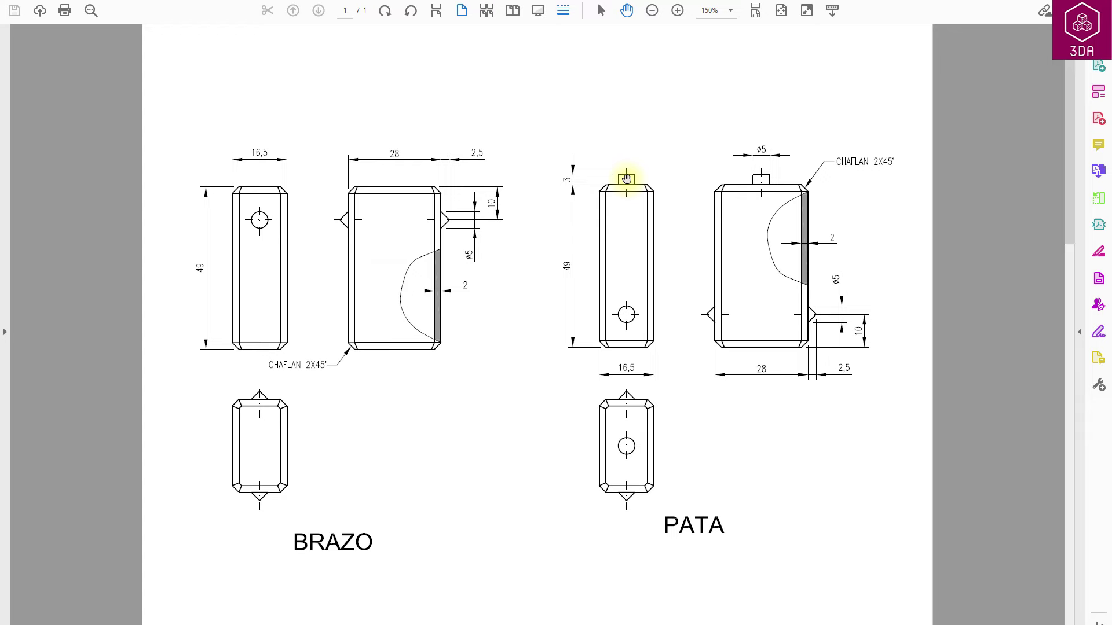
# - Return from the Acrobat Reader drawing to the yellow SketchUp model
pyautogui.hotkey('alt', 'Tab')
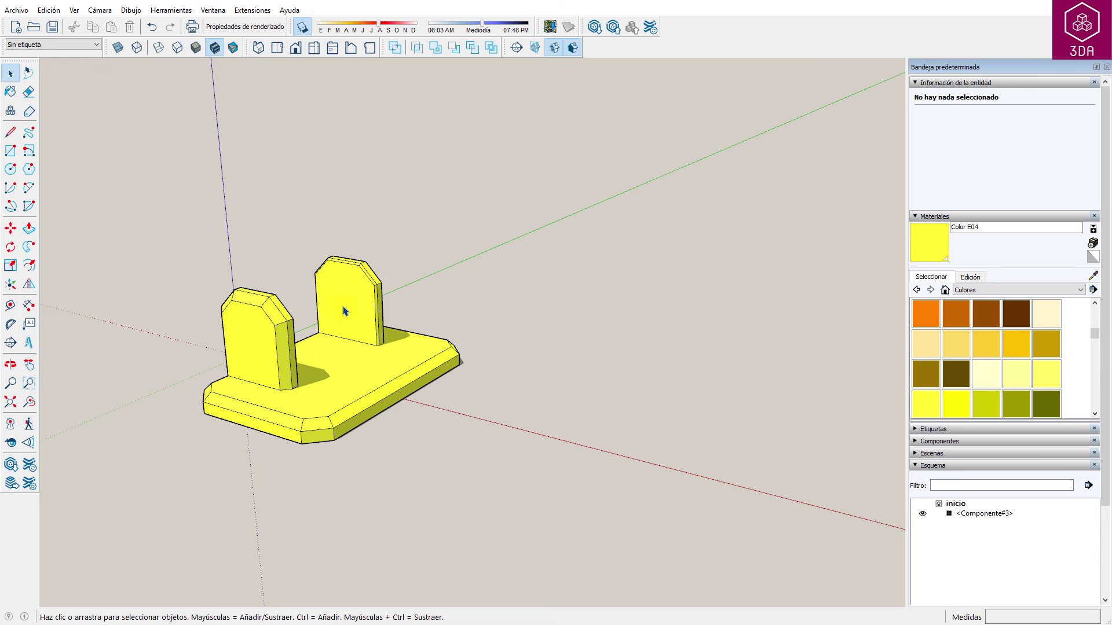
# - Draw a flat rectangle beside the yellow base
pyautogui.press('r')
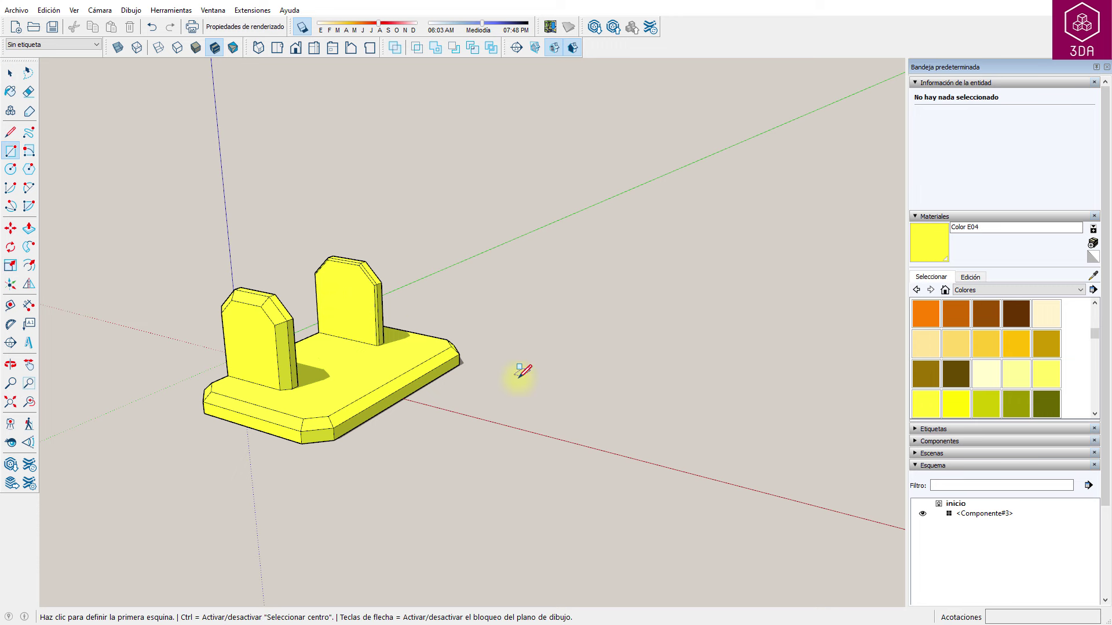
pyautogui.click(509, 457)
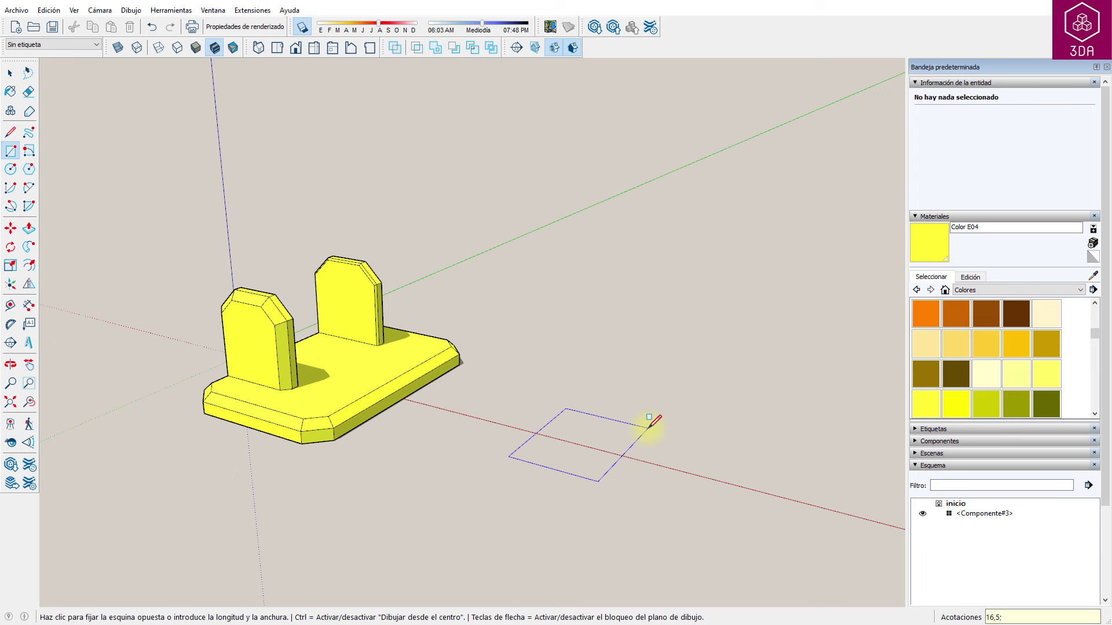
pyautogui.click(649, 417)
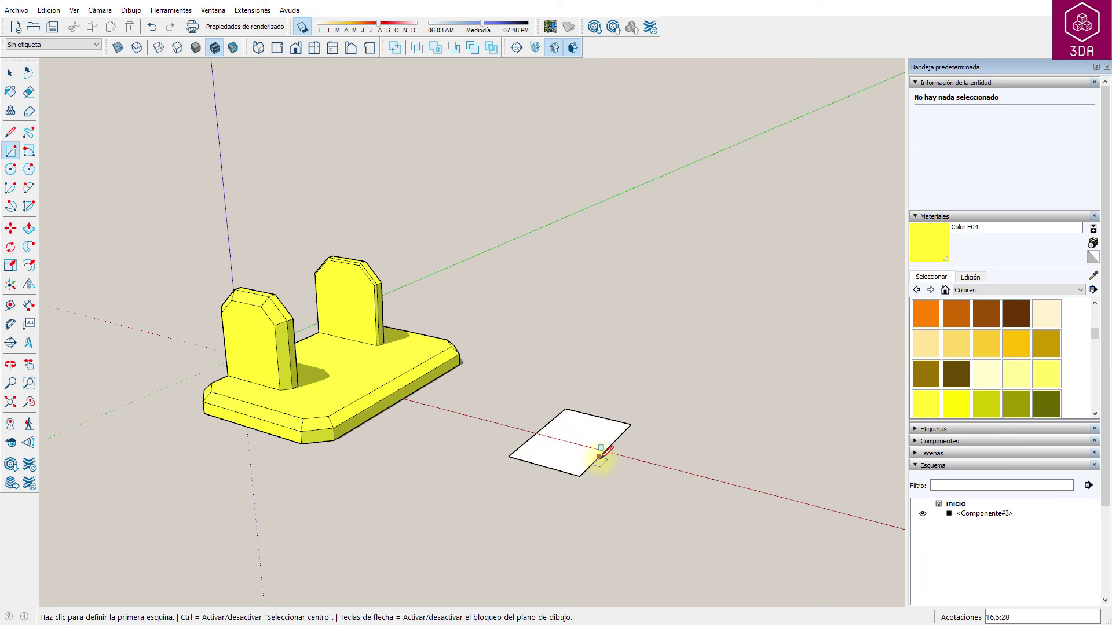
pyautogui.scroll(2, 602, 454)
pyautogui.scroll(2, 491, 446)
pyautogui.scroll(2, 491, 446)
pyautogui.scroll(1, 508, 421)
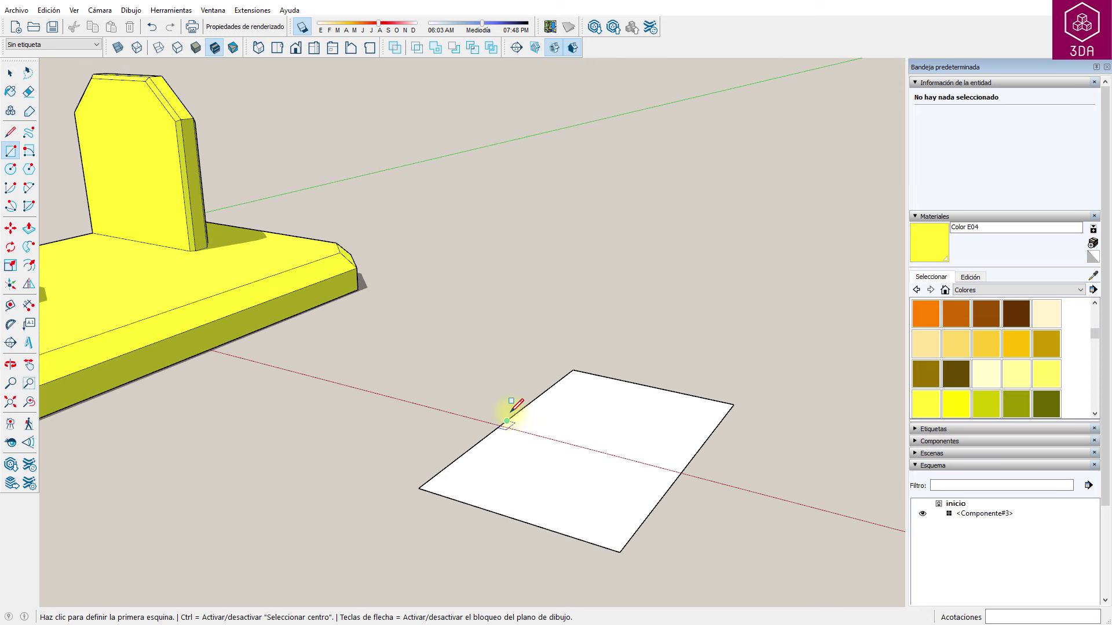
pyautogui.press('space')
# - Place Tape Measure guides 2 mm inside the rectangle's left, top, right and bottom edges
pyautogui.press('t')
pyautogui.moveTo(616, 392)
pyautogui.mouseDown(button='middle')
pyautogui.moveTo(608, 467)
pyautogui.moveTo(603, 425)
pyautogui.mouseUp(button='middle')
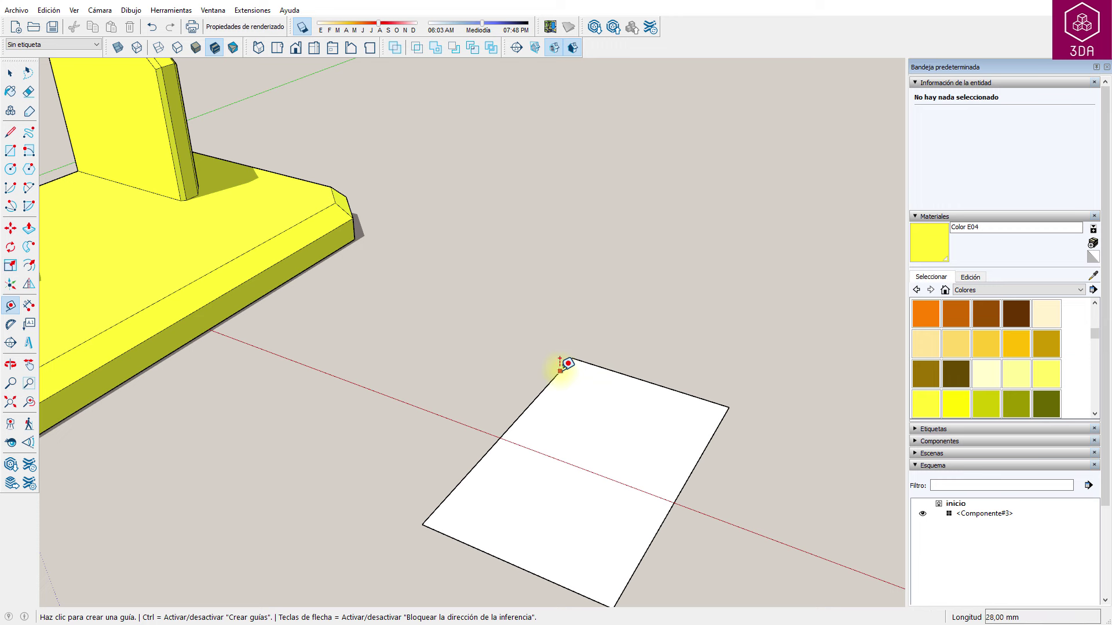
pyautogui.click(560, 371)
pyautogui.write('2')
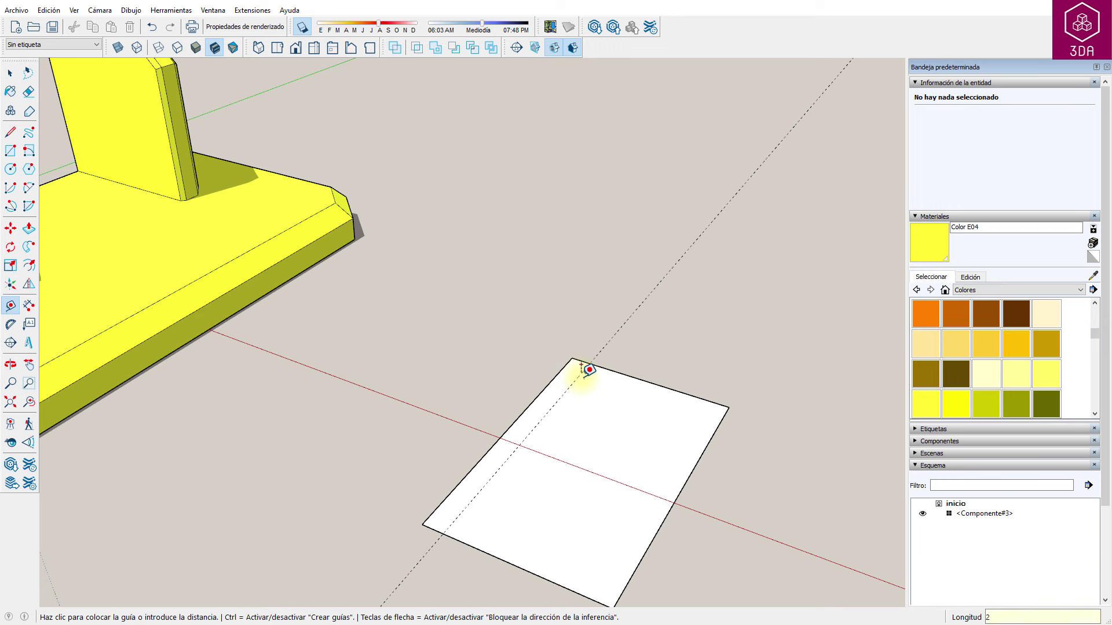
pyautogui.click(584, 370)
pyautogui.click(605, 370)
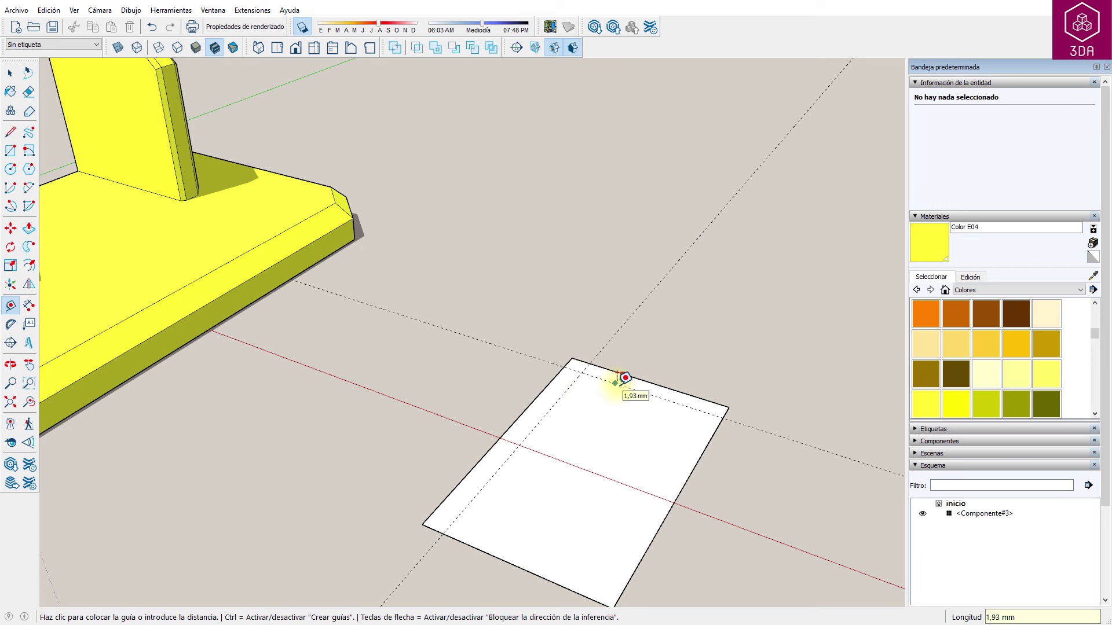
pyautogui.click(632, 383)
pyautogui.click(710, 439)
pyautogui.click(655, 416)
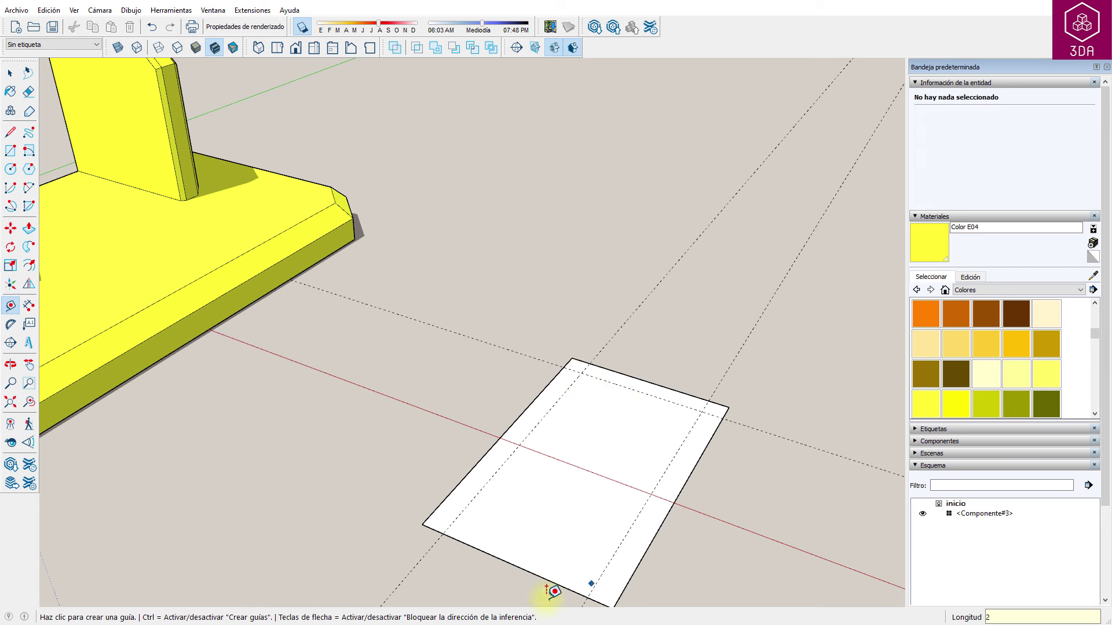
pyautogui.click(527, 566)
pyautogui.write('2')
pyautogui.press('Return')
pyautogui.press('l')
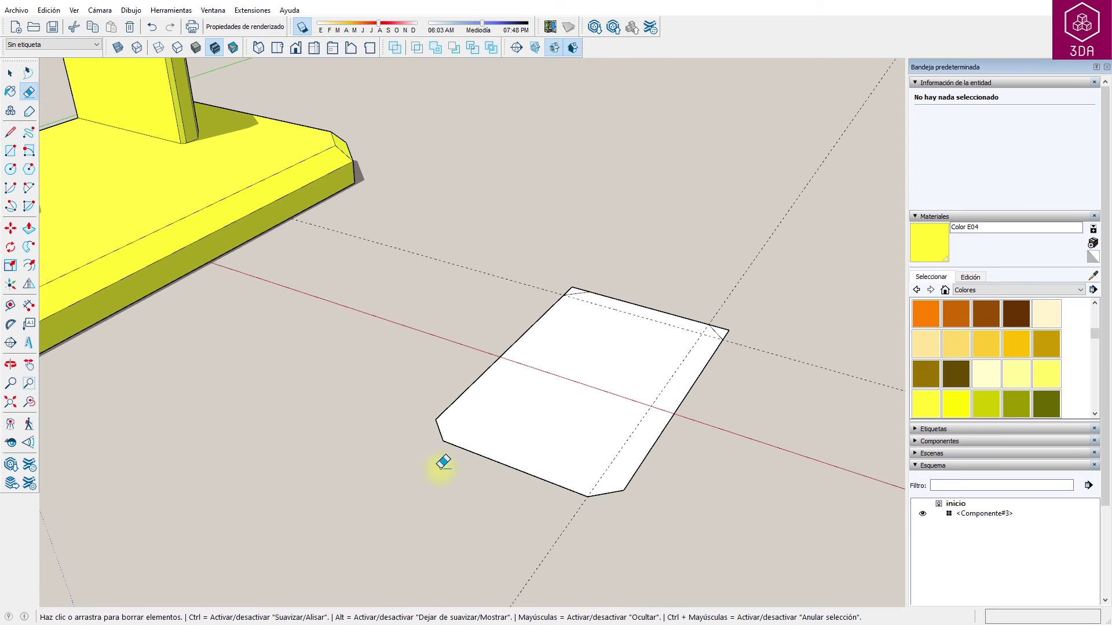
# - Erase the leftover corner edges and thicken the chamfered face into a 2 mm plate
pyautogui.moveTo(567, 290); pyautogui.dragTo(582, 289)
pyautogui.moveTo(724, 328); pyautogui.dragTo(738, 329)
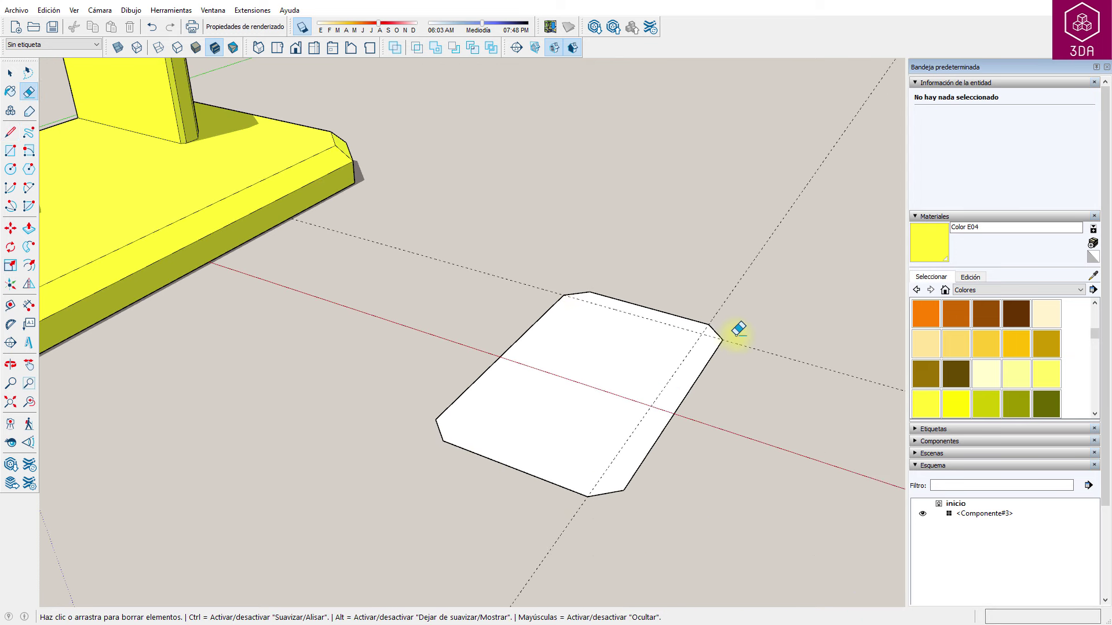
pyautogui.press('p')
pyautogui.click(630, 366)
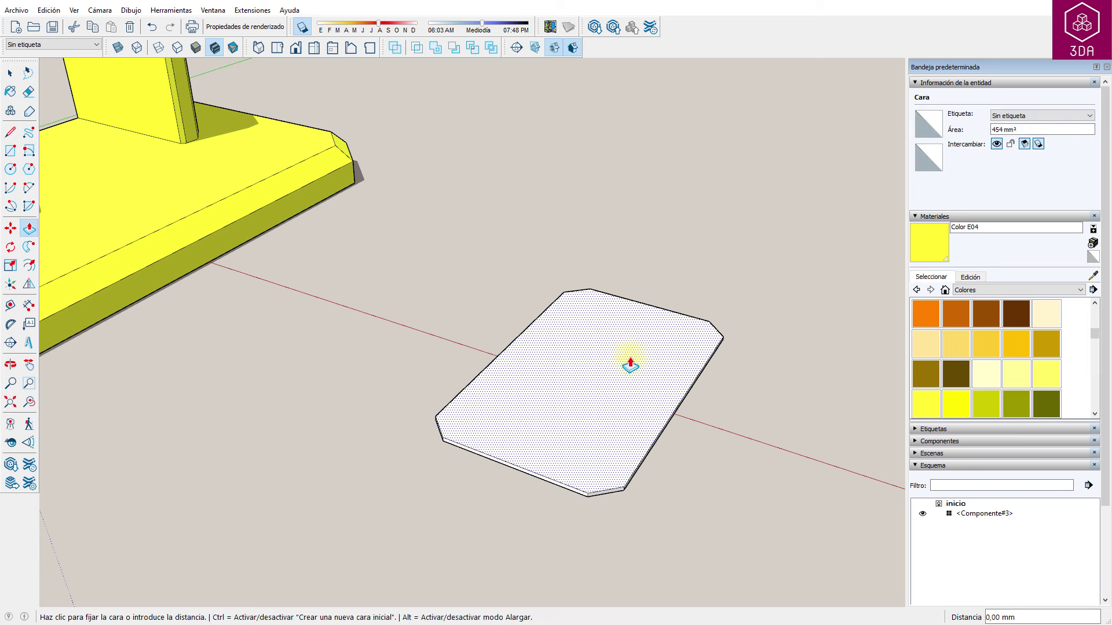
pyautogui.write('2')
pyautogui.press('Return')
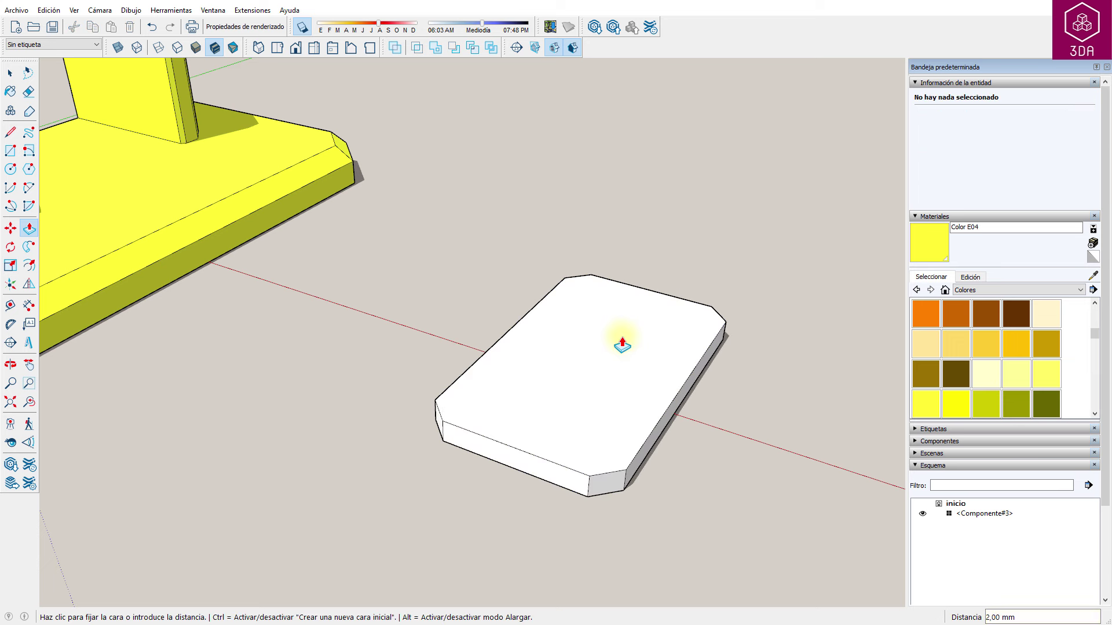
pyautogui.click(624, 340)
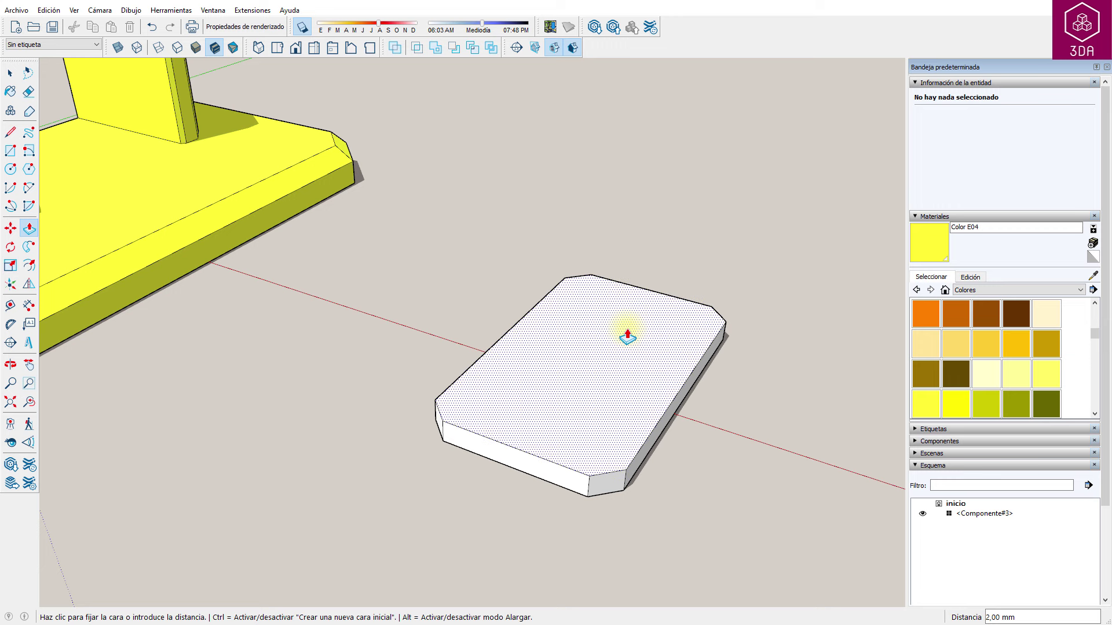
# - Add guides 2 mm inside the plate's left, right, top and front edges
pyautogui.press('t')
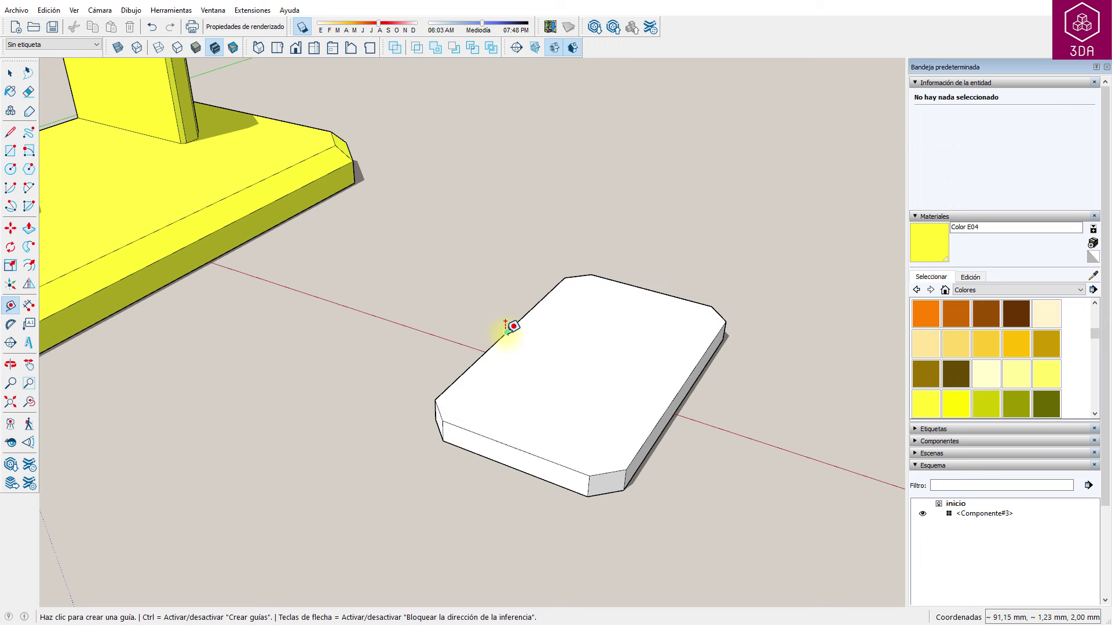
pyautogui.click(506, 332)
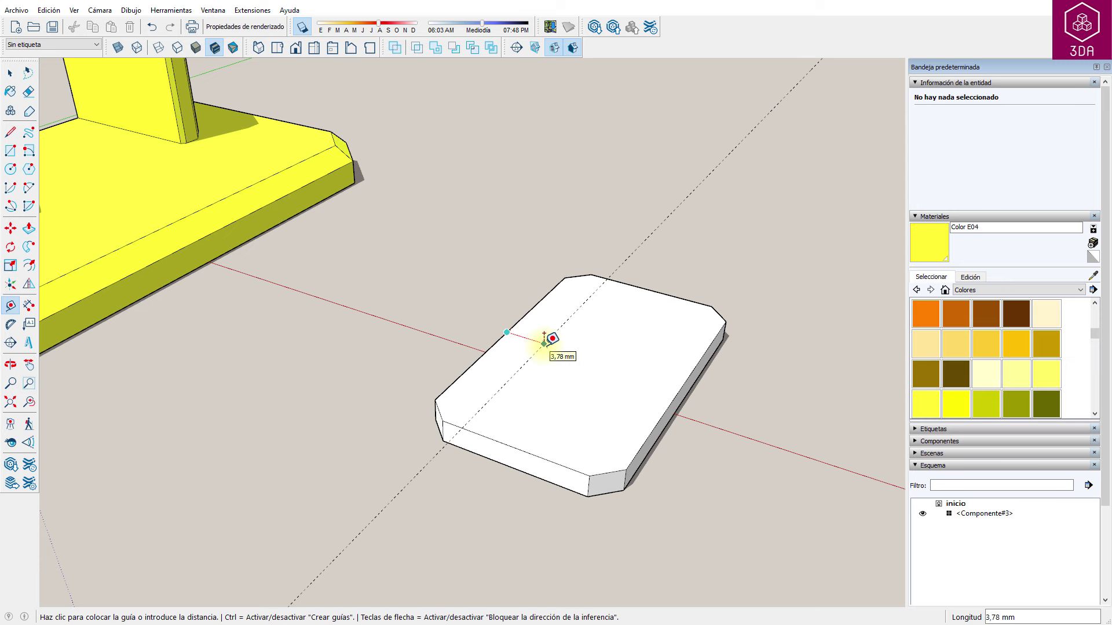
pyautogui.click(552, 338)
pyautogui.click(691, 372)
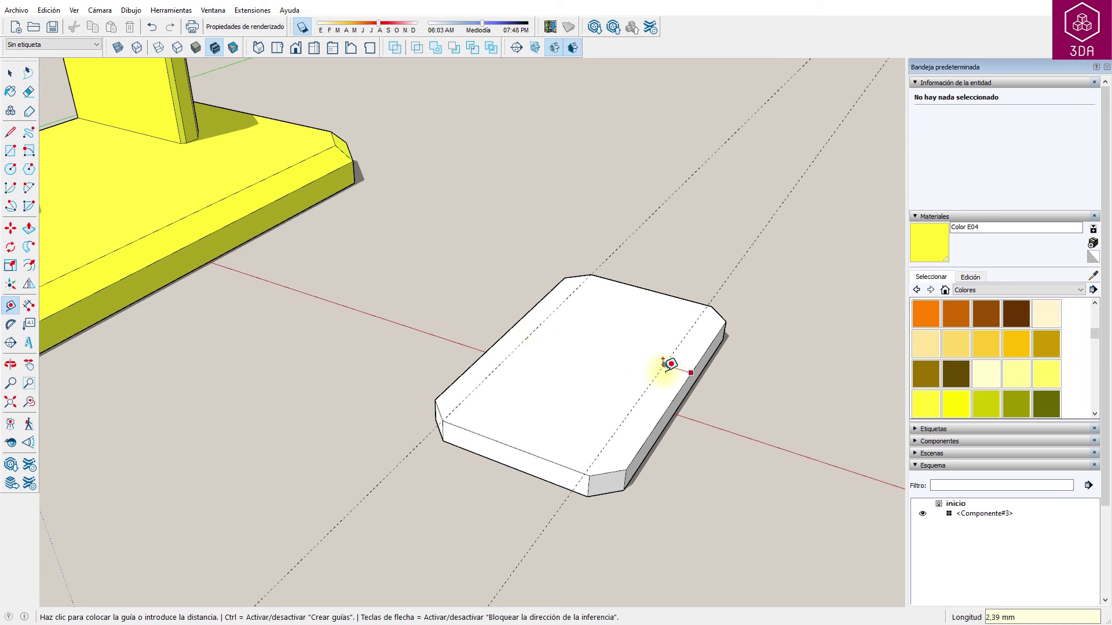
pyautogui.click(628, 365)
pyautogui.click(649, 289)
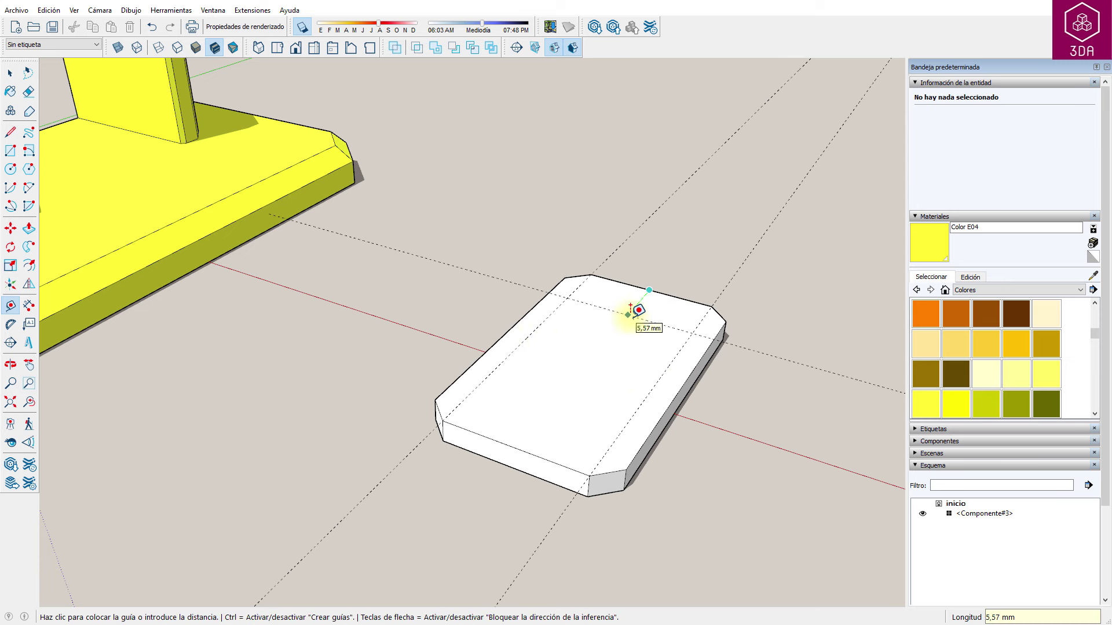
pyautogui.write('2')
pyautogui.press('Return')
pyautogui.click(526, 452)
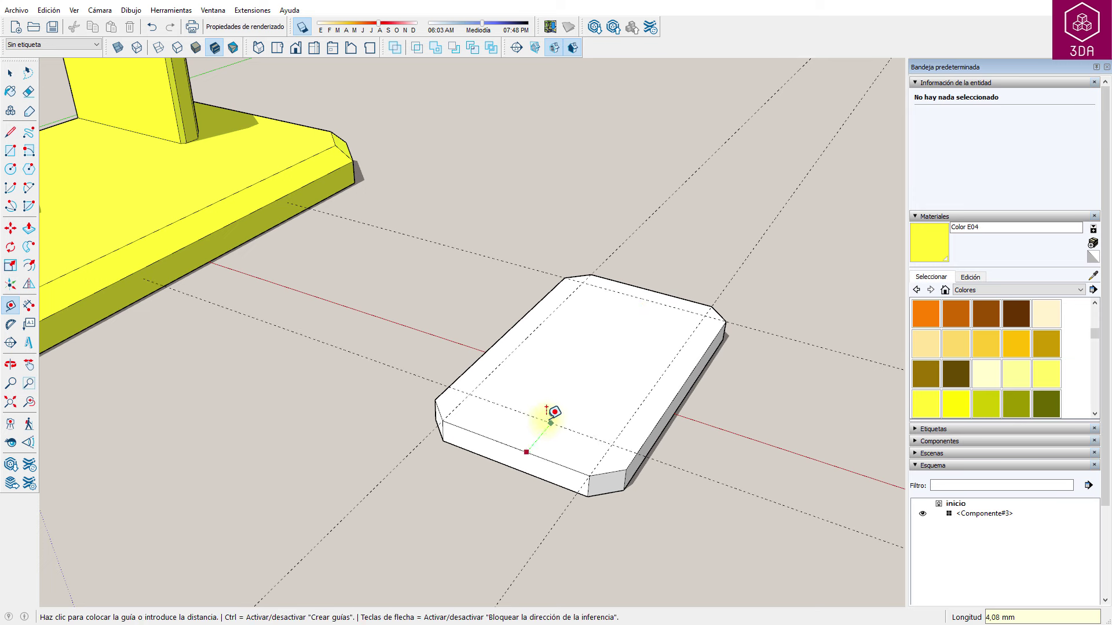
pyautogui.write('2')
pyautogui.press('Return')
# - Draw an inner rectangle on the guides and raise the 2 mm border into 22.5 mm walls
pyautogui.press('r')
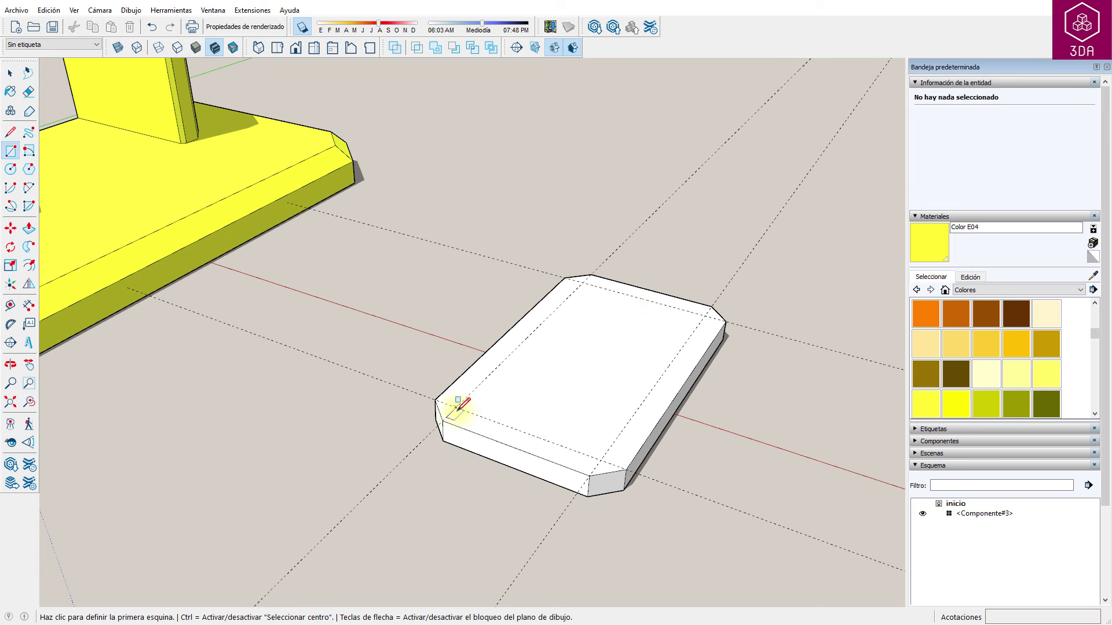
pyautogui.click(457, 407)
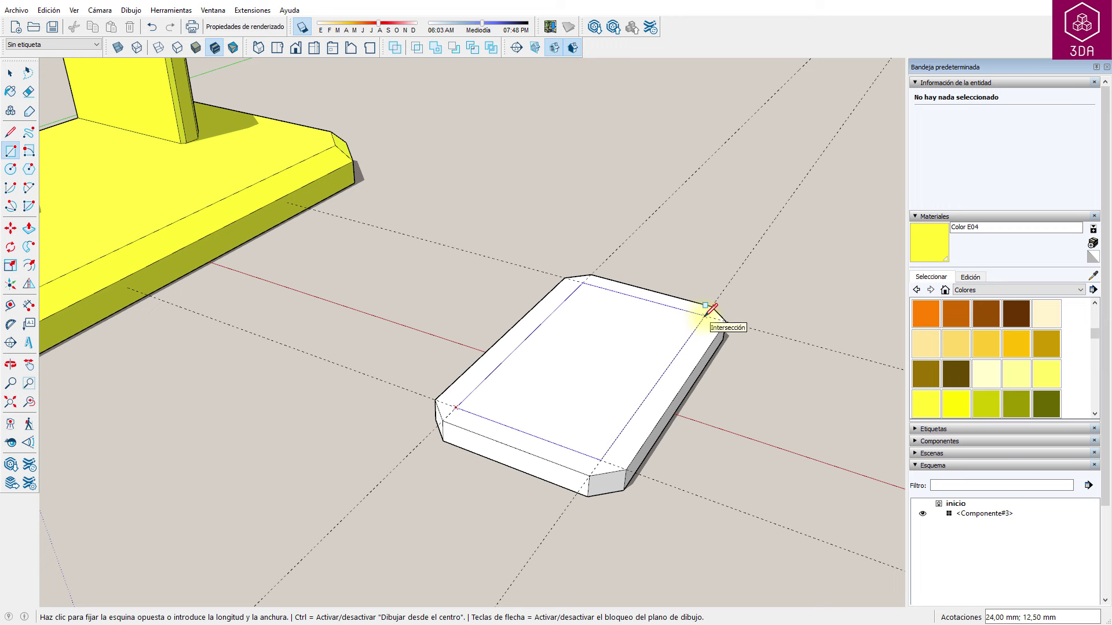
pyautogui.click(705, 305)
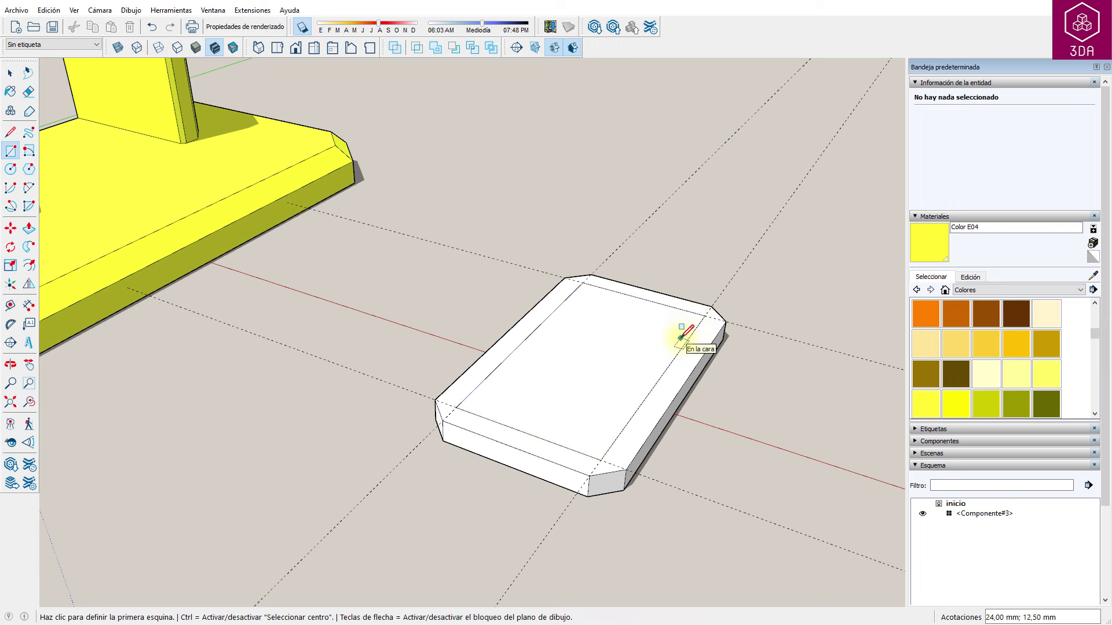
pyautogui.press('p')
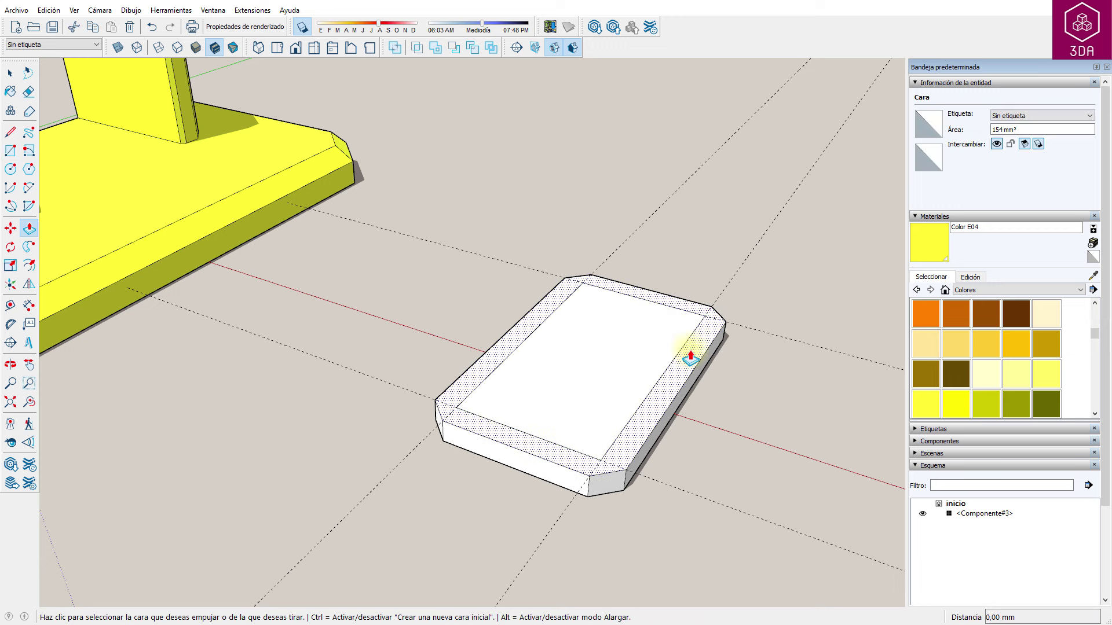
pyautogui.click(690, 357)
pyautogui.click(658, 293)
pyautogui.write('22,5')
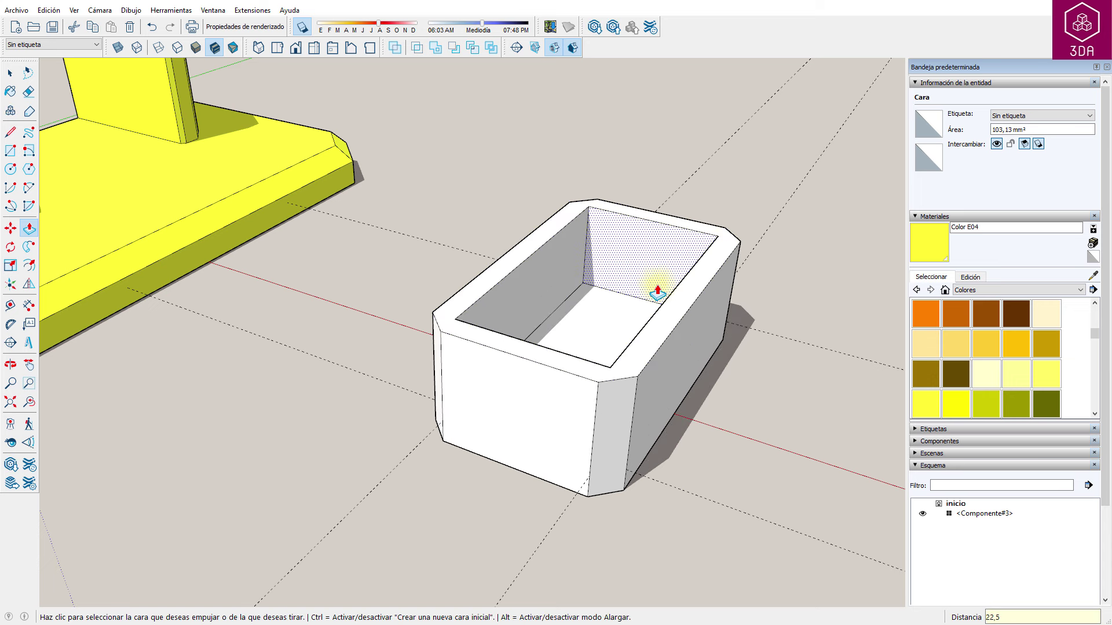
pyautogui.press('Return')
# - Draw the first 2 mm edge of the chamfer profile from the box's bottom corner
pyautogui.press('space')
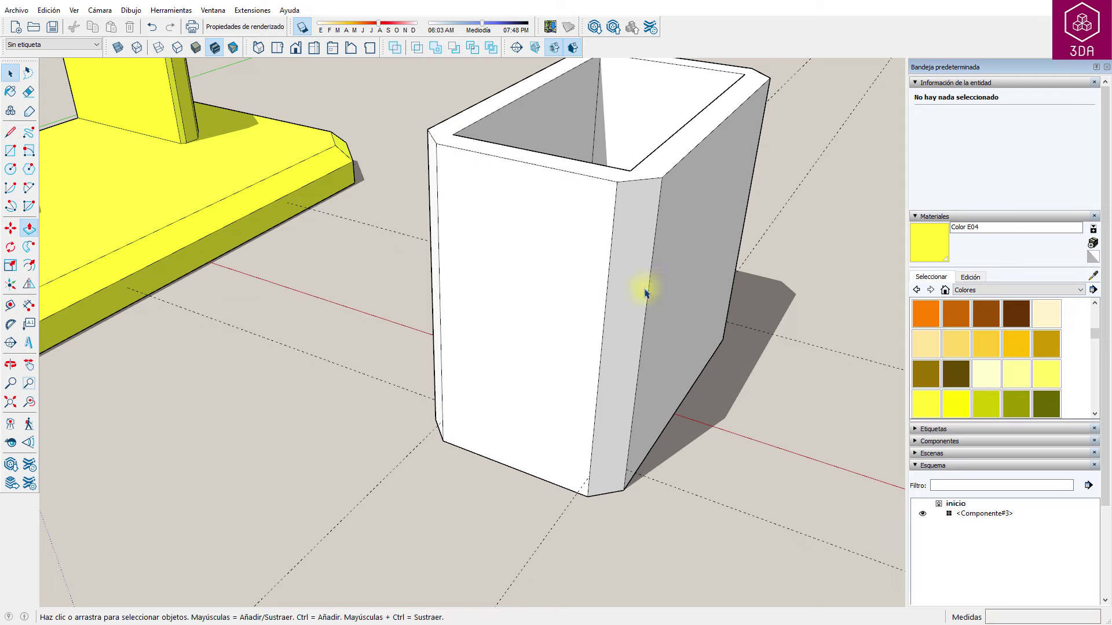
pyautogui.scroll(-1, 553, 401)
pyautogui.scroll(-2, 553, 401)
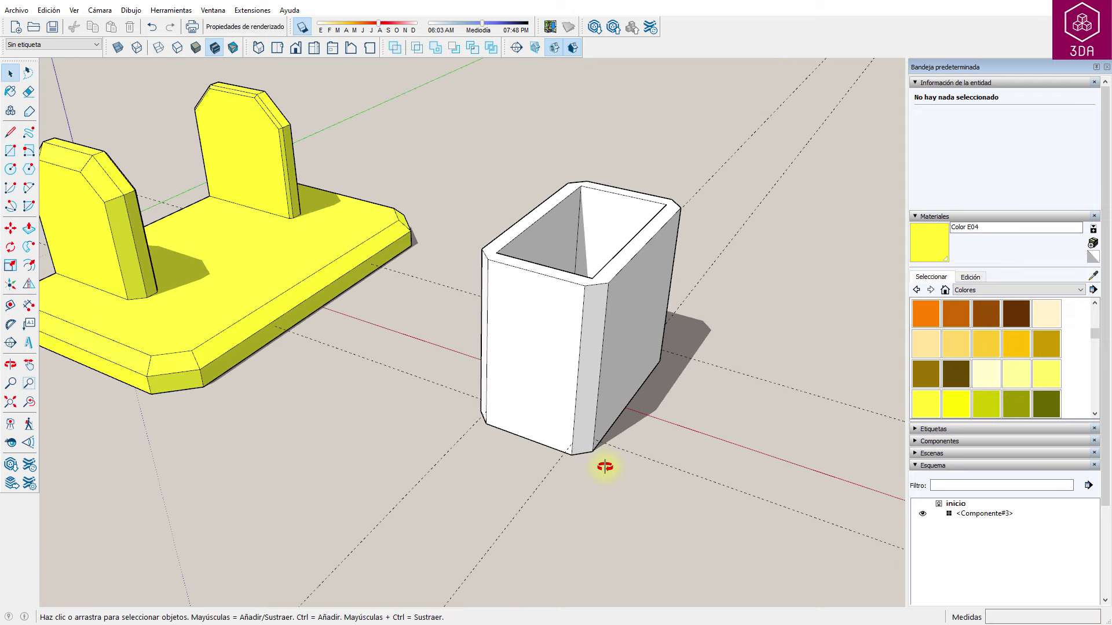
pyautogui.moveTo(604, 467)
pyautogui.mouseDown(button='middle')
pyautogui.moveTo(563, 308)
pyautogui.moveTo(605, 364)
pyautogui.mouseUp(button='middle')
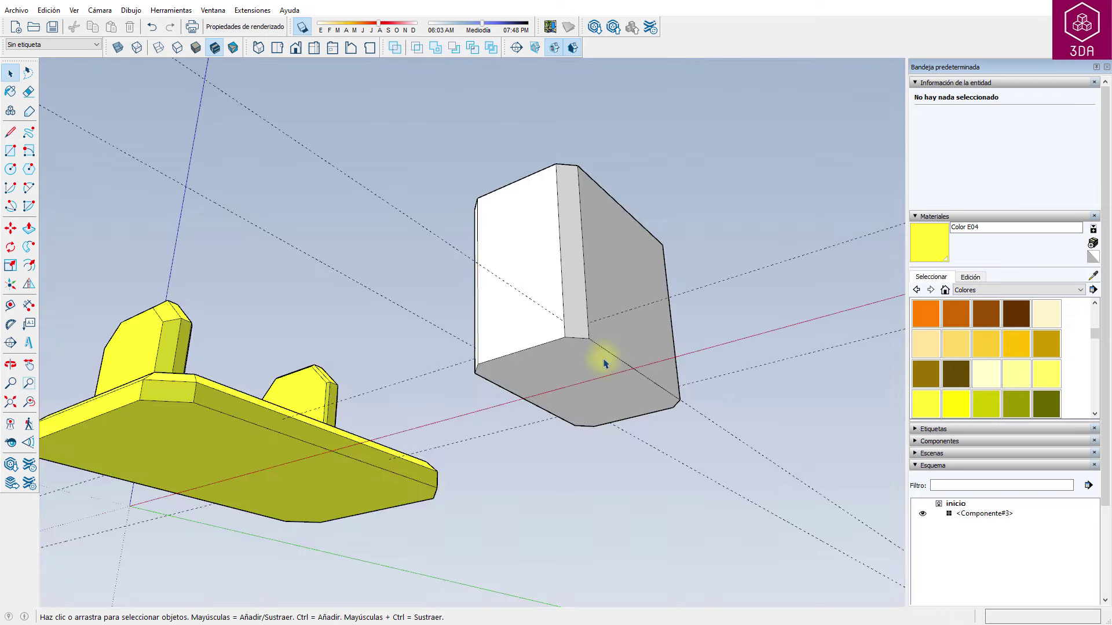
pyautogui.scroll(2, 604, 363)
pyautogui.scroll(2, 590, 356)
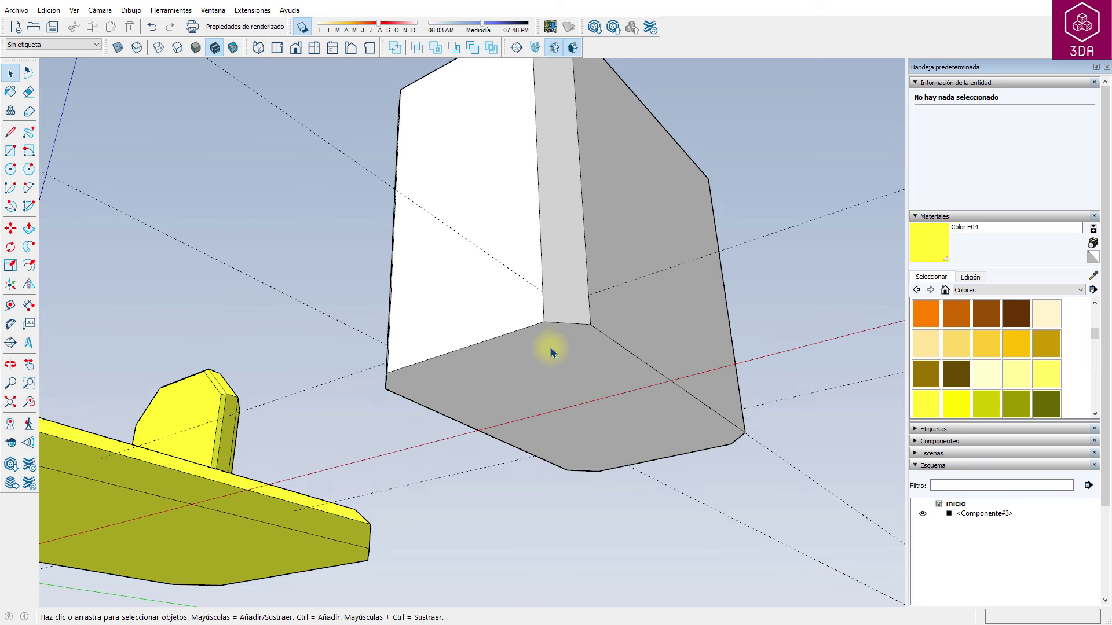
pyautogui.moveTo(548, 347); pyautogui.dragTo(553, 521, button='middle')
pyautogui.scroll(3, 557, 537)
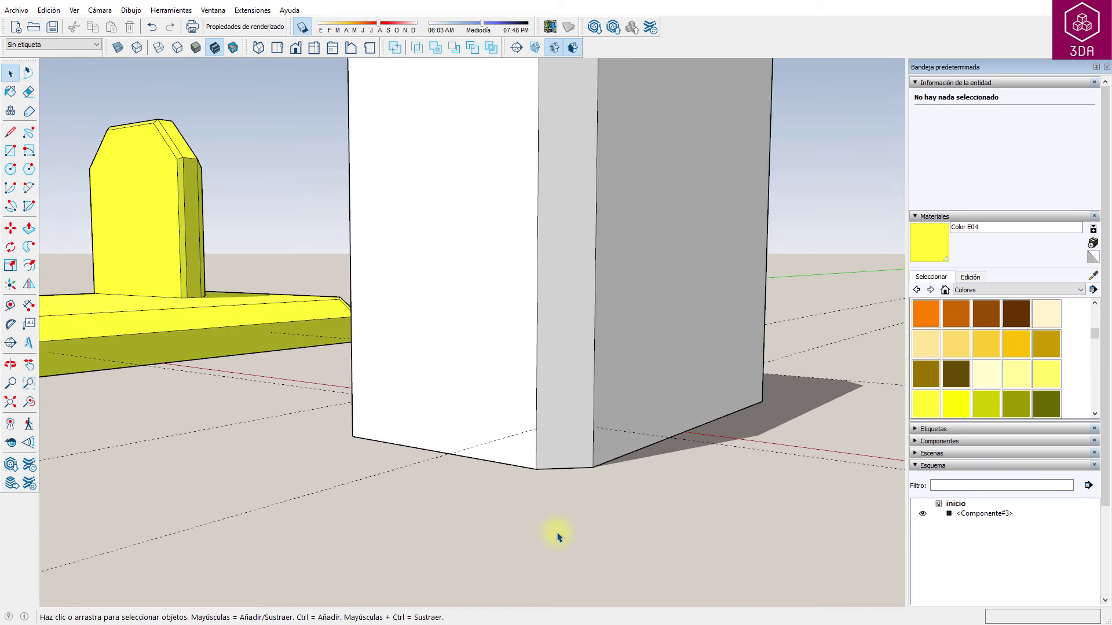
pyautogui.press('l')
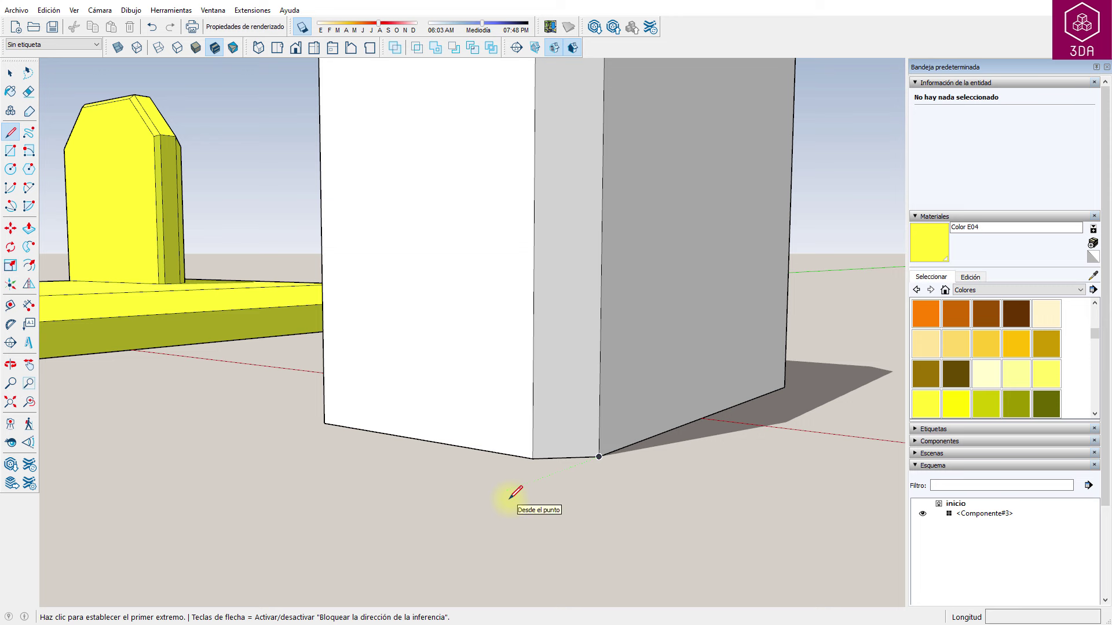
pyautogui.click(507, 493)
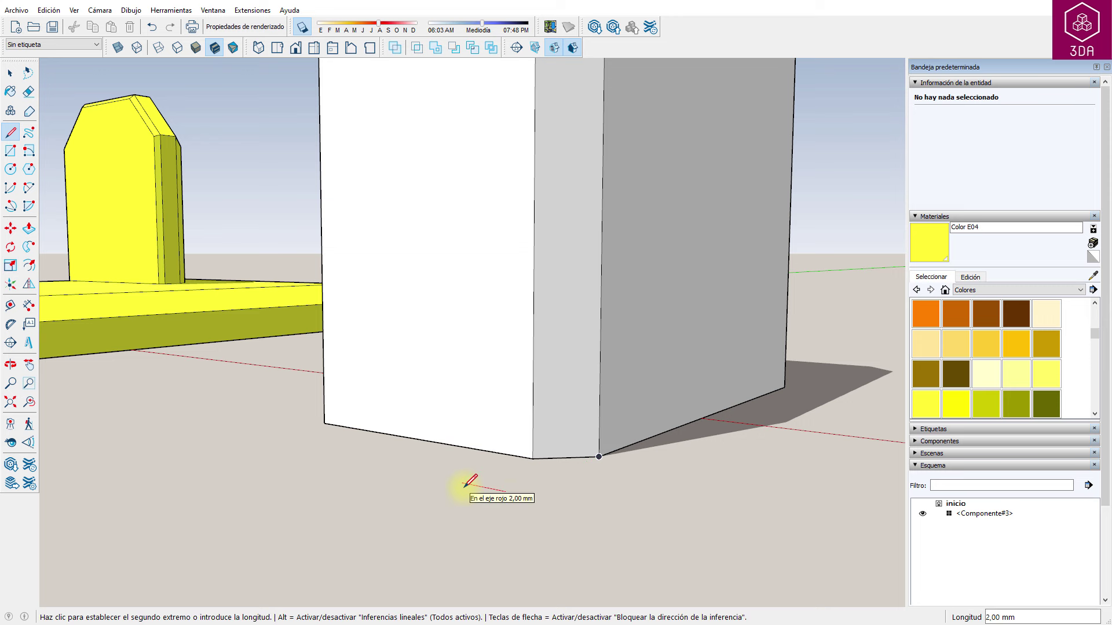
pyautogui.write('2')
pyautogui.press('Return')
pyautogui.press('space')
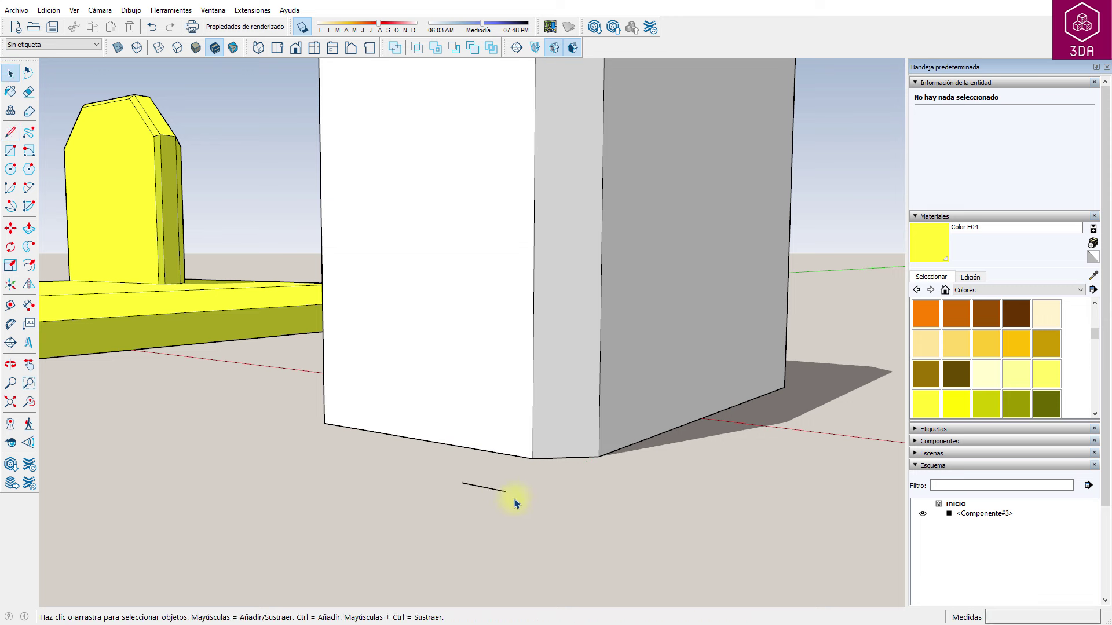
# - Add a 2 mm vertical edge and close the 2×2 mm triangle profile
pyautogui.press('l')
pyautogui.click(506, 492)
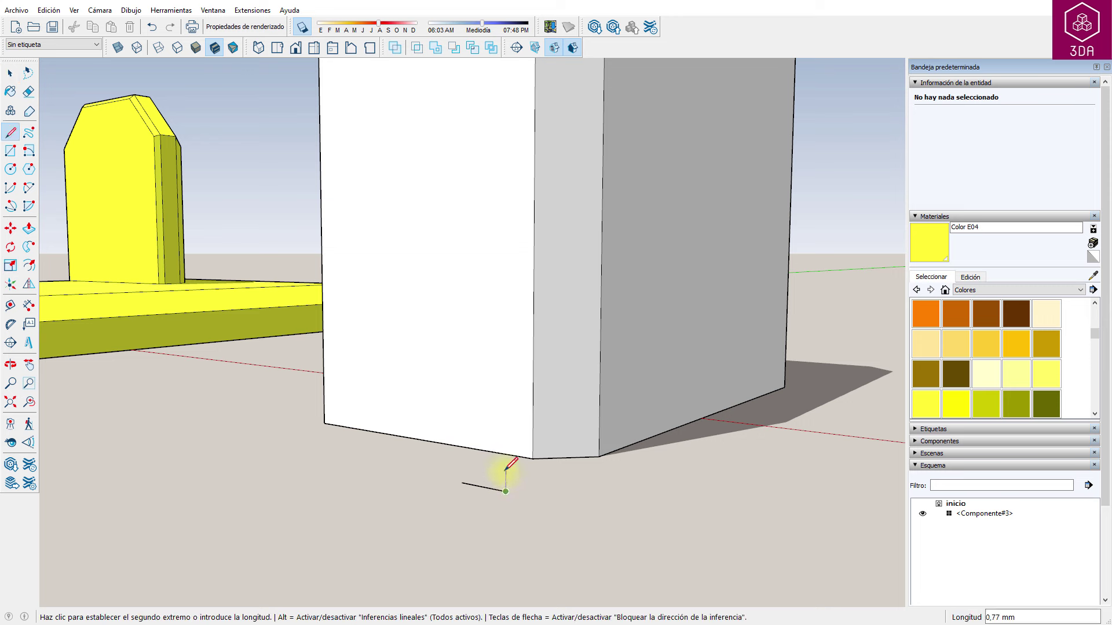
pyautogui.write('2')
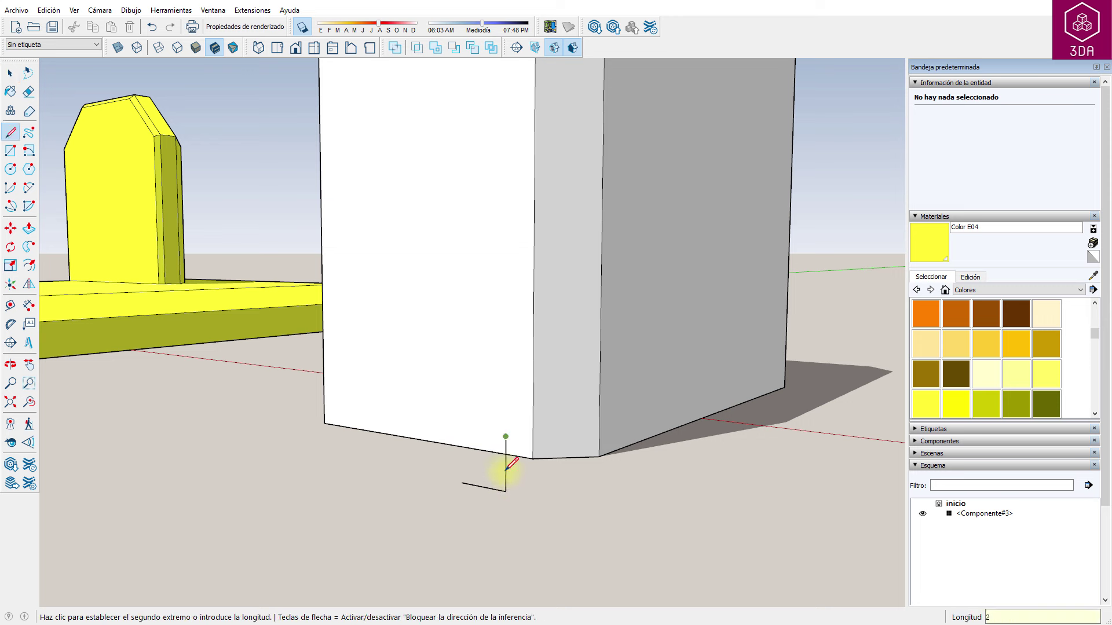
pyautogui.press('Return')
pyautogui.click(463, 482)
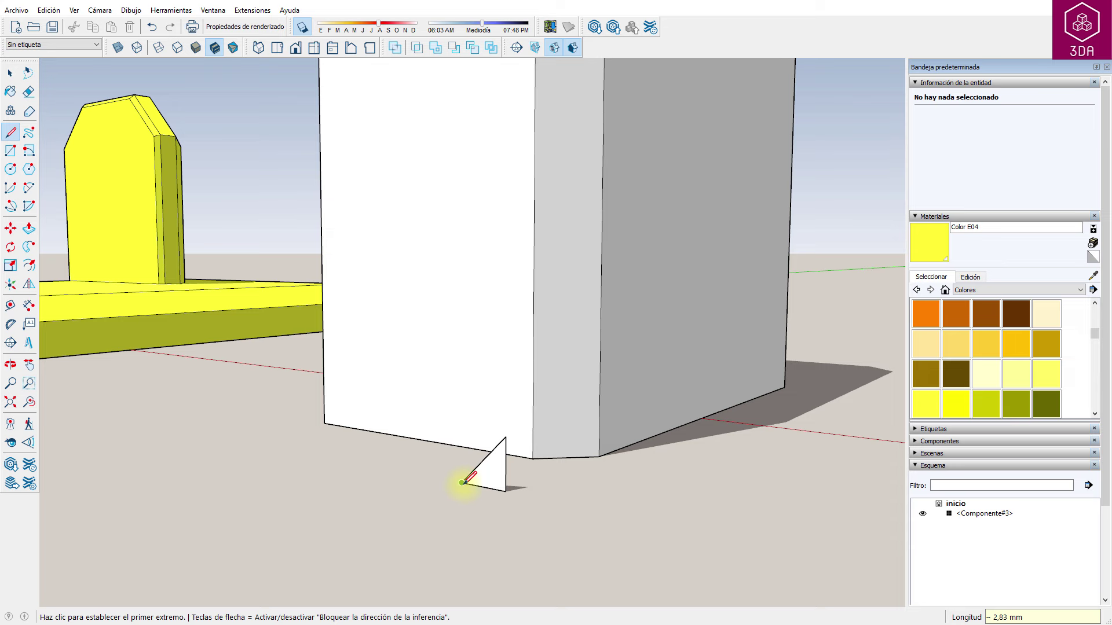
# - Sweep the triangle around the bottom face with Follow Me to chamfer the base
pyautogui.press('space')
pyautogui.moveTo(660, 498)
pyautogui.mouseDown(button='middle')
pyautogui.moveTo(575, 276)
pyautogui.moveTo(535, 342)
pyautogui.mouseUp(button='middle')
pyautogui.click(536, 342)
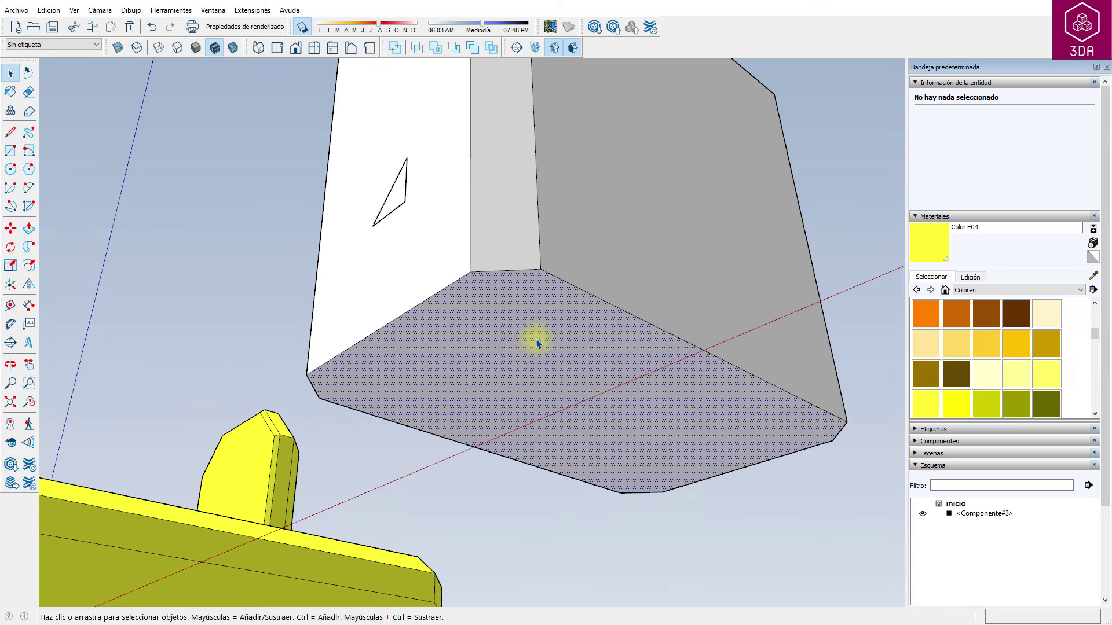
pyautogui.click(28, 248)
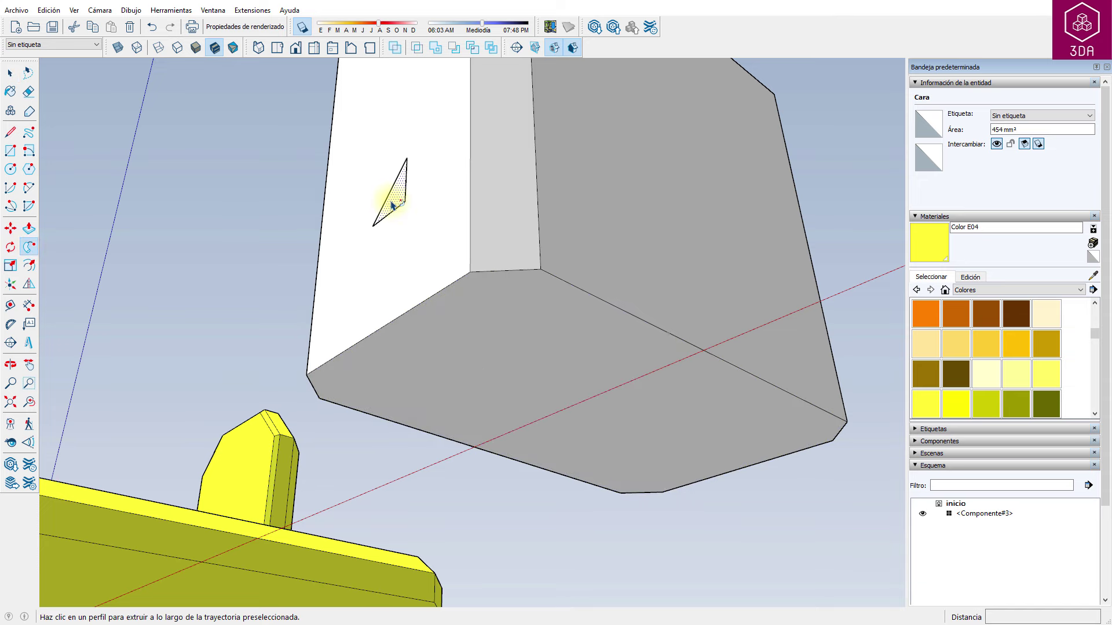
pyautogui.click(392, 205)
pyautogui.press('space')
pyautogui.moveTo(318, 204); pyautogui.dragTo(365, 509, button='middle')
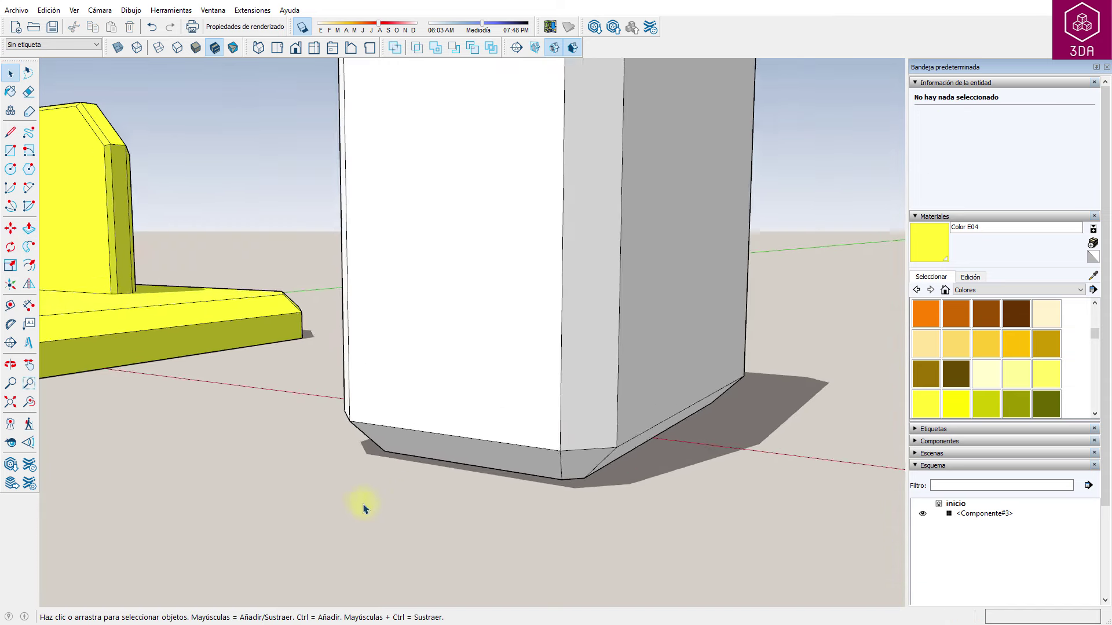
# - Flip-copy the box upward across the blue horizontal plane, stacking a mirrored copy on top
pyautogui.scroll(-5, 365, 509)
pyautogui.moveTo(390, 258); pyautogui.dragTo(504, 458, button='middle')
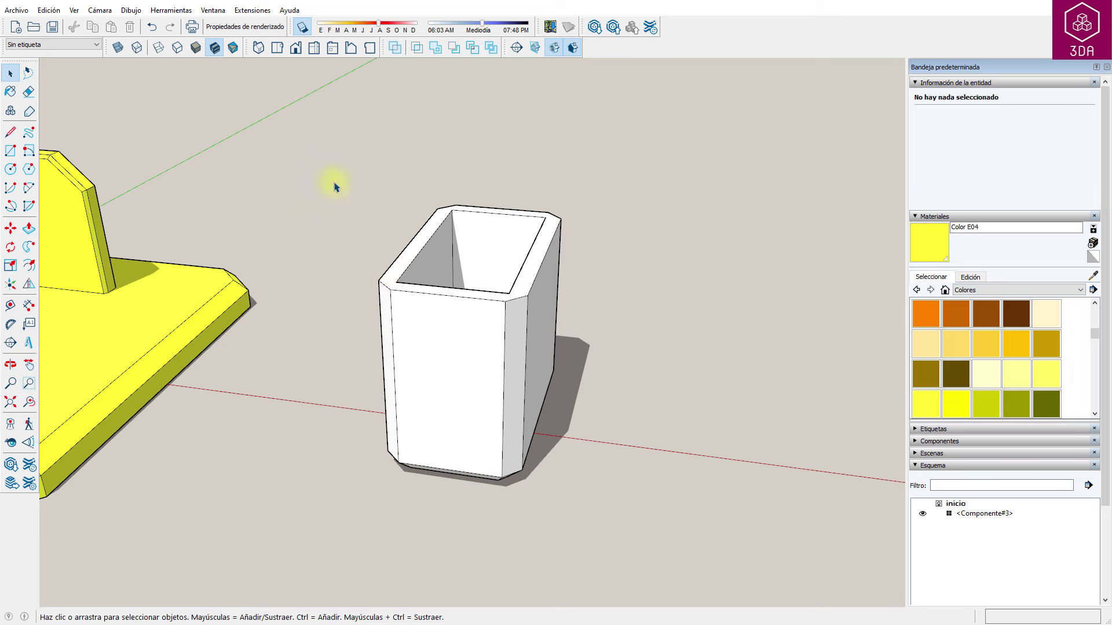
pyautogui.moveTo(332, 181); pyautogui.dragTo(614, 546)
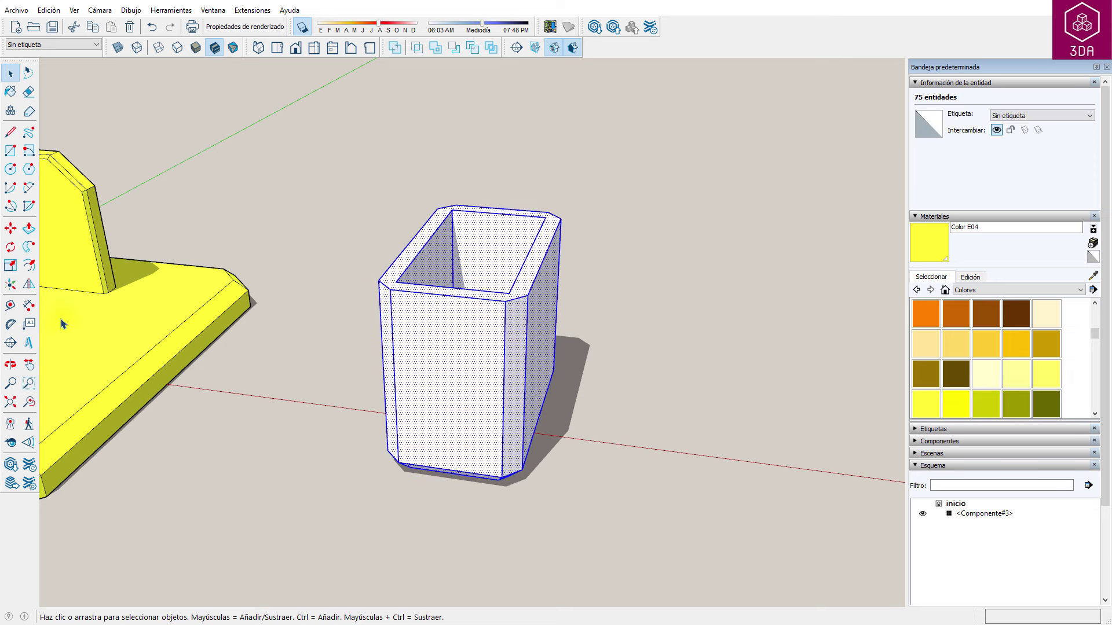
pyautogui.click(28, 284)
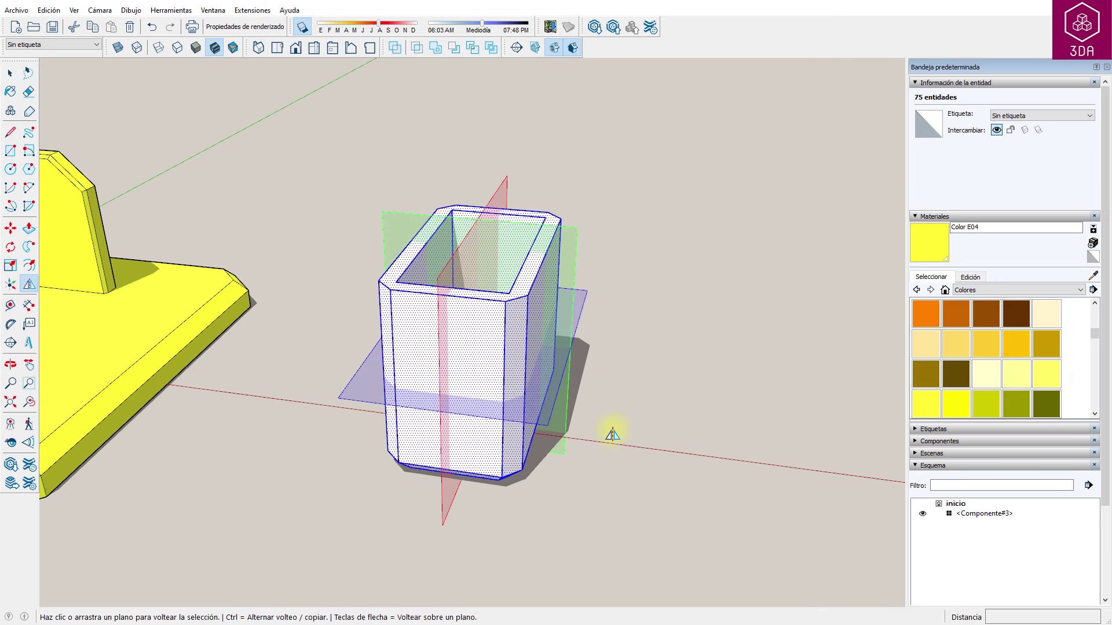
pyautogui.press('ctrl')
pyautogui.moveTo(579, 307); pyautogui.dragTo(635, 263)
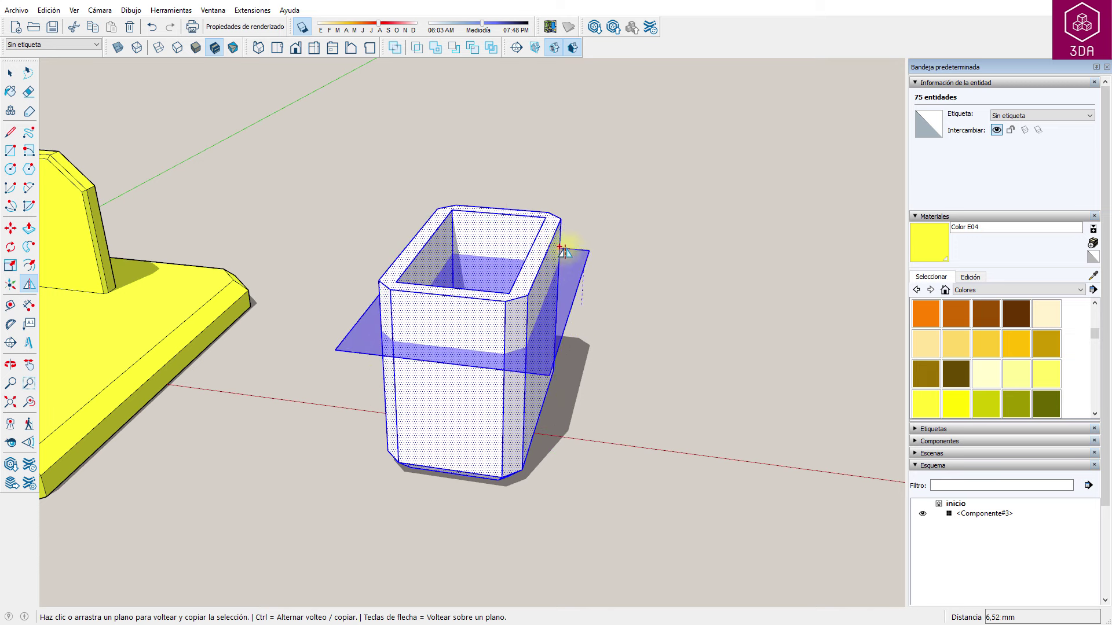
pyautogui.press('space')
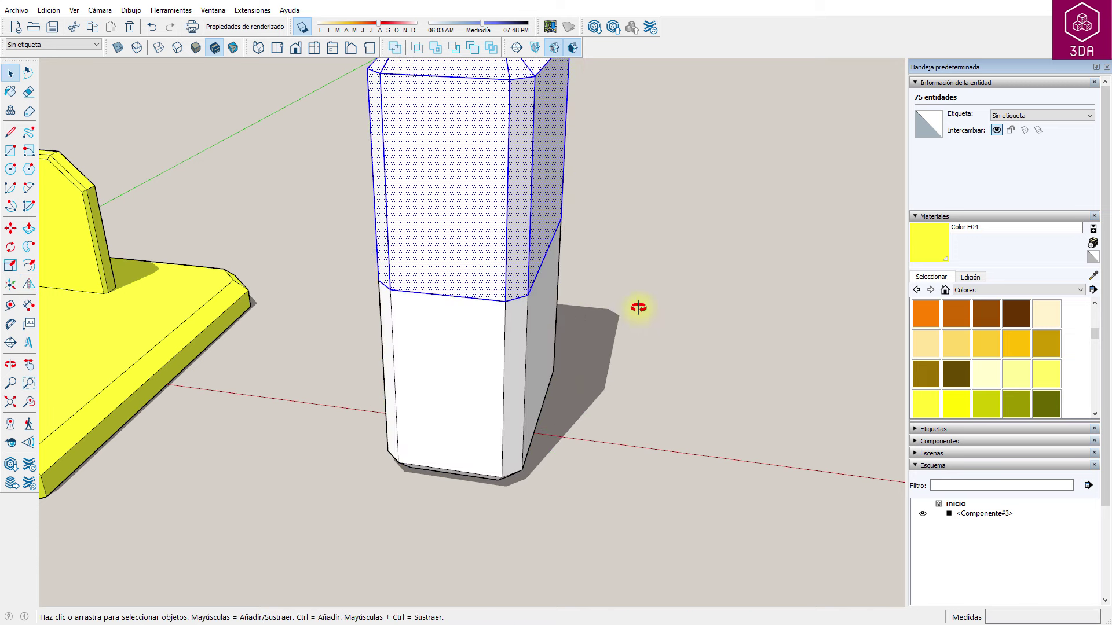
pyautogui.moveTo(638, 307)
pyautogui.mouseDown(button='middle')
pyautogui.moveTo(660, 208)
pyautogui.moveTo(340, 226)
pyautogui.mouseUp(button='middle')
pyautogui.moveTo(346, 224)
pyautogui.mouseDown()
pyautogui.moveTo(566, 276)
pyautogui.moveTo(600, 307)
pyautogui.mouseUp()
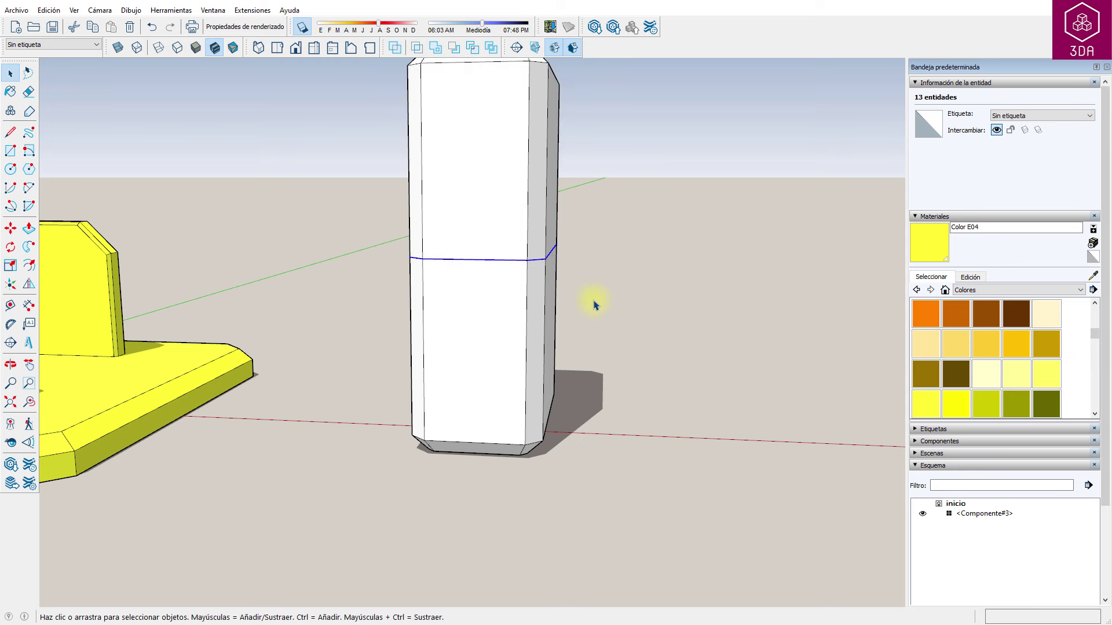
pyautogui.click(594, 305)
pyautogui.moveTo(594, 306)
pyautogui.mouseDown(button='middle')
pyautogui.moveTo(561, 486)
pyautogui.moveTo(540, 528)
pyautogui.moveTo(488, 515)
pyautogui.mouseUp(button='middle')
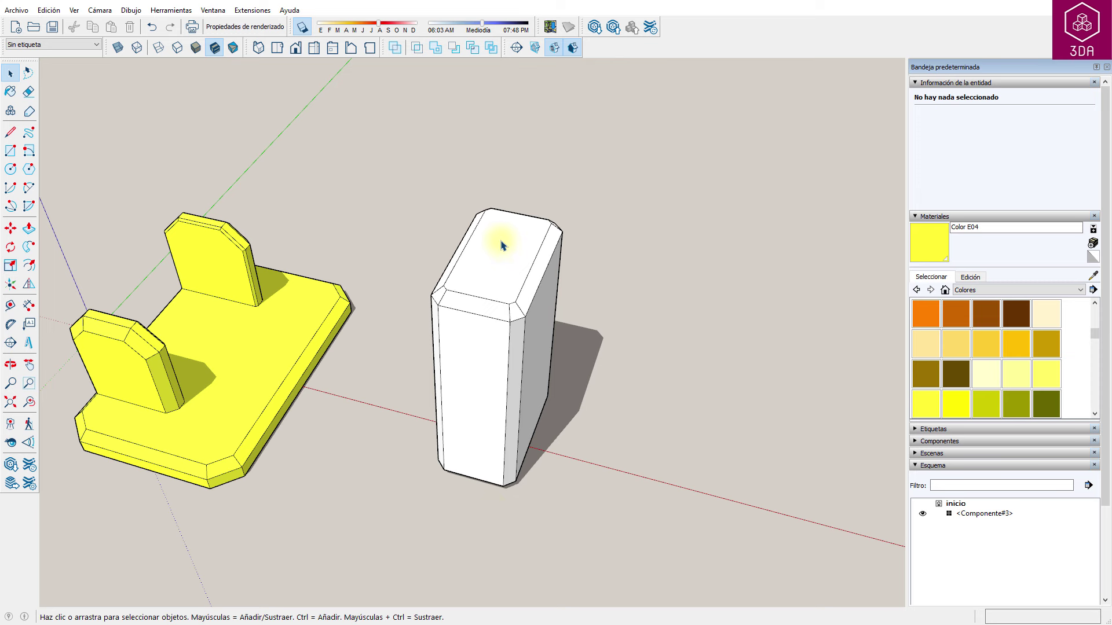
# - Place two crossing centre guides on the white column's top face with Tape Measure
pyautogui.scroll(3, 496, 250)
pyautogui.scroll(2, 496, 250)
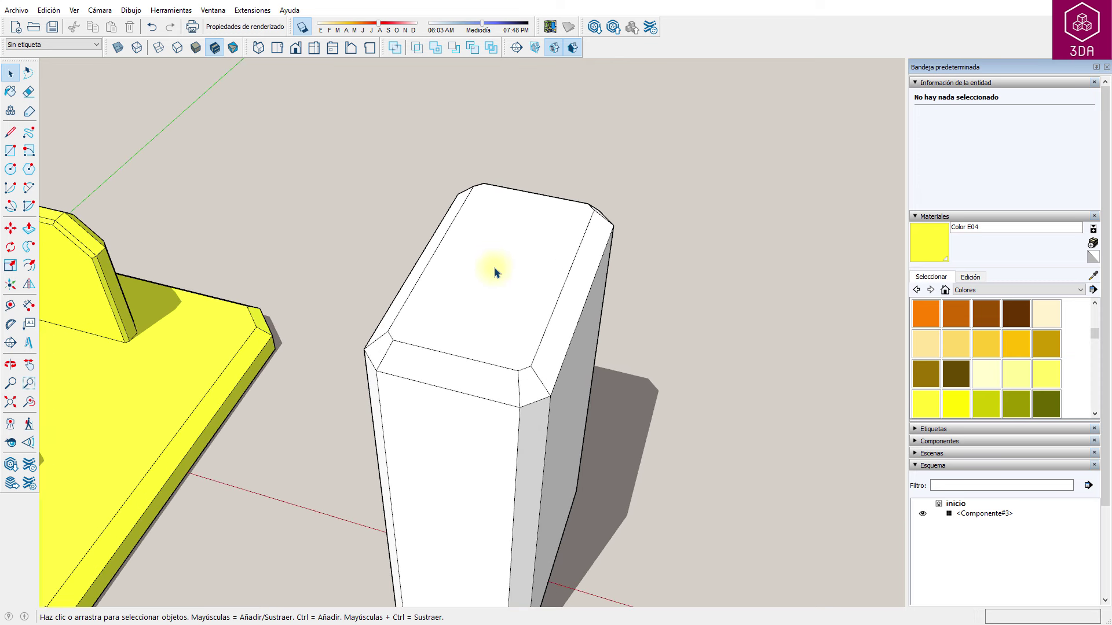
pyautogui.click(10, 305)
pyautogui.click(429, 262)
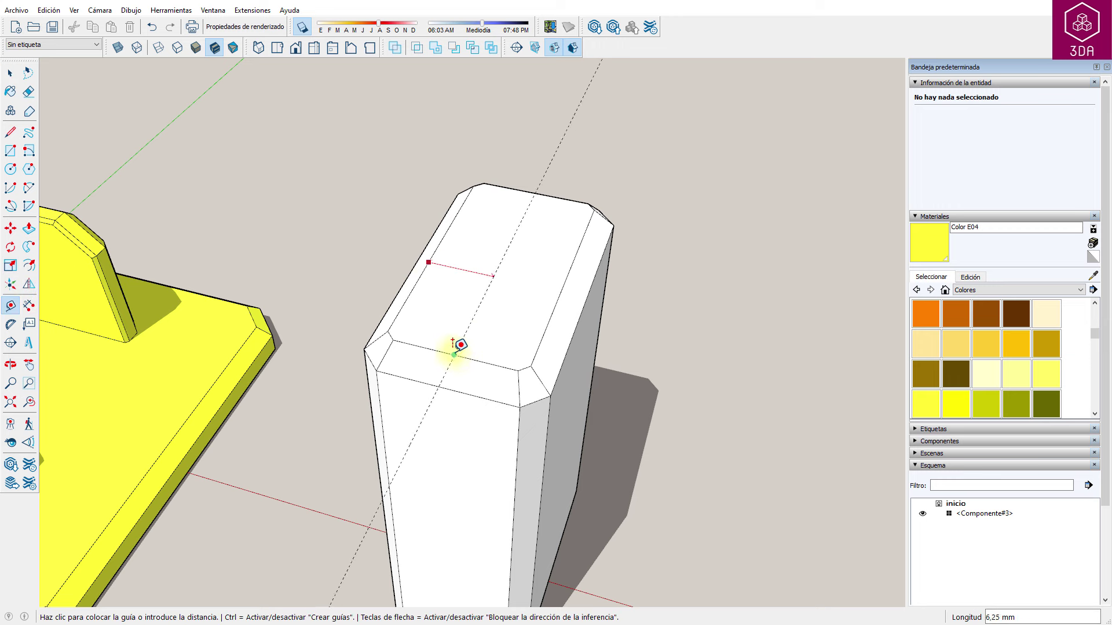
pyautogui.click(462, 355)
pyautogui.click(481, 361)
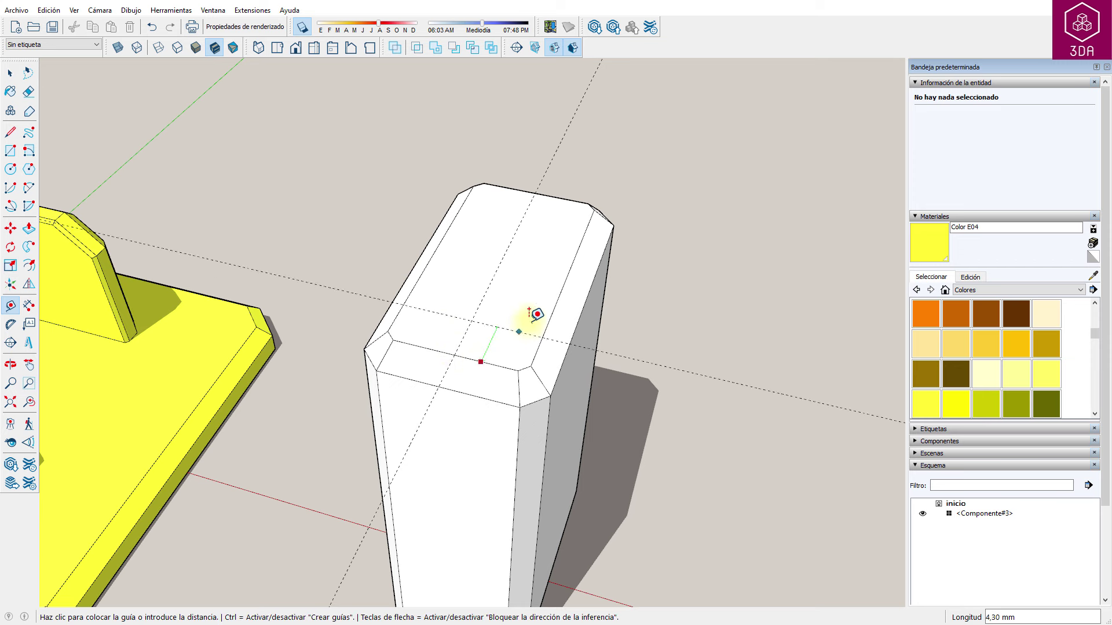
pyautogui.write('12')
pyautogui.click(573, 270)
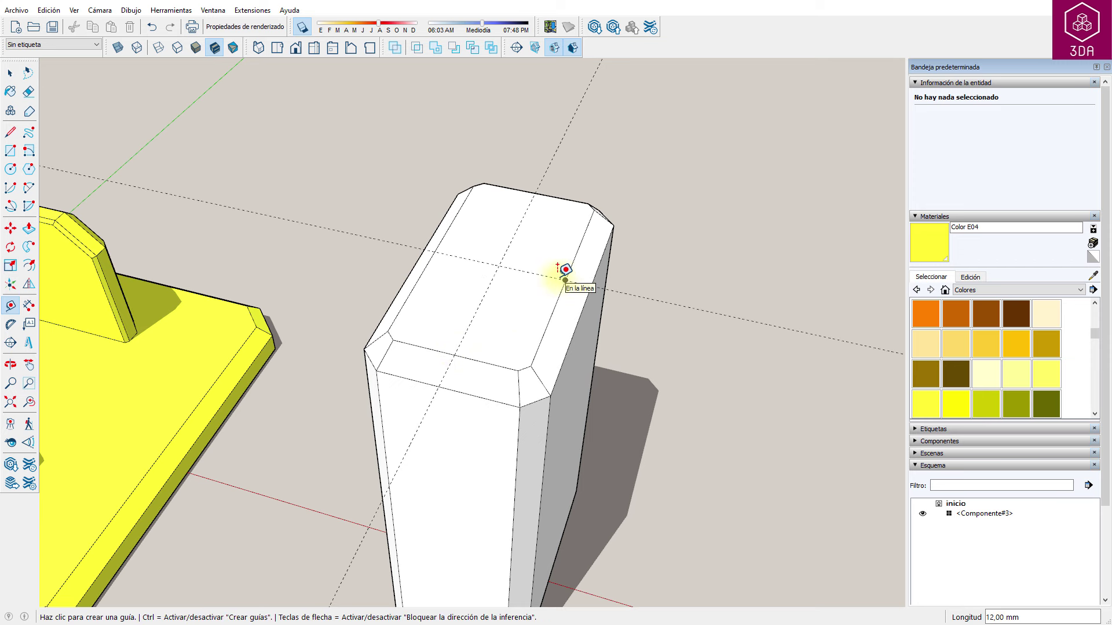
# - Draw a 2 mm radius circle at the guide crossing and pull it up into a peg
pyautogui.press('c')
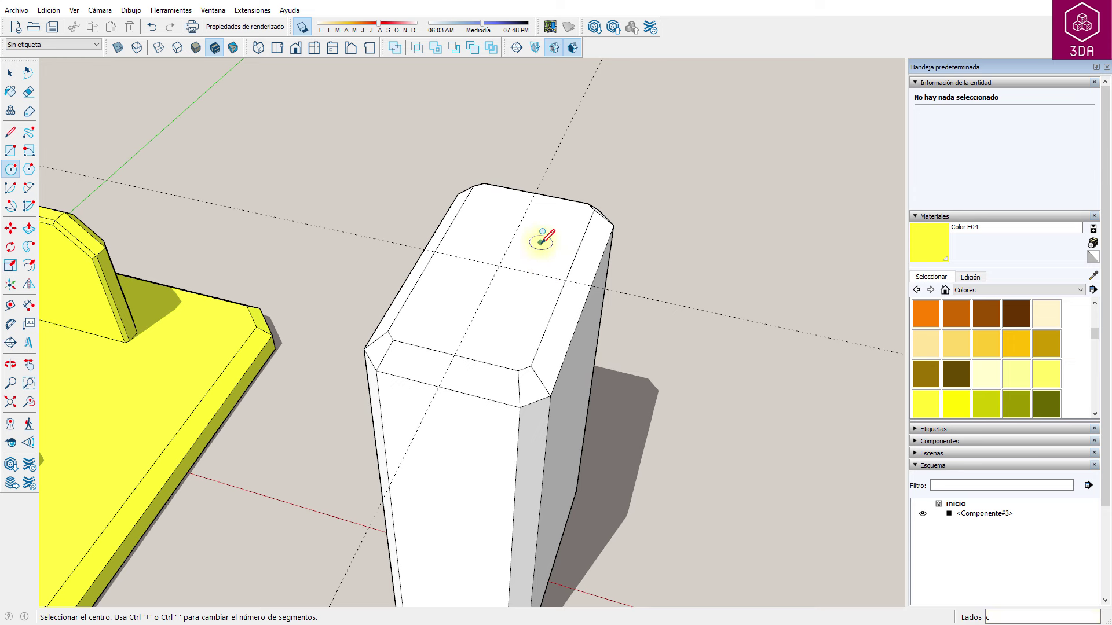
pyautogui.click(499, 265)
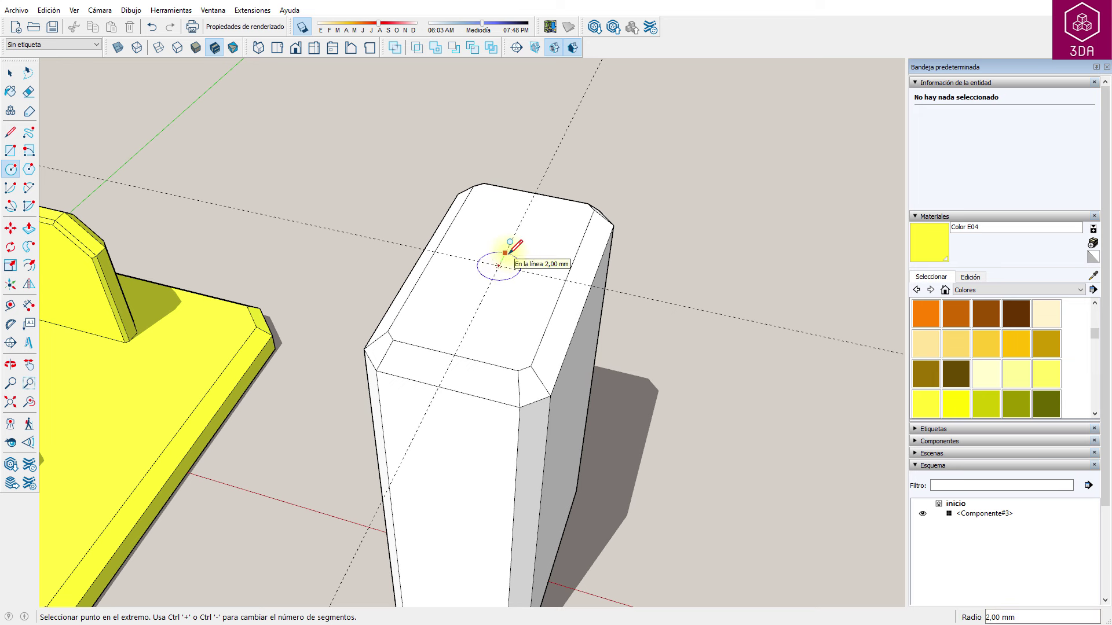
pyautogui.write('2,5')
pyautogui.press('Return')
pyautogui.press('p')
pyautogui.click(505, 253)
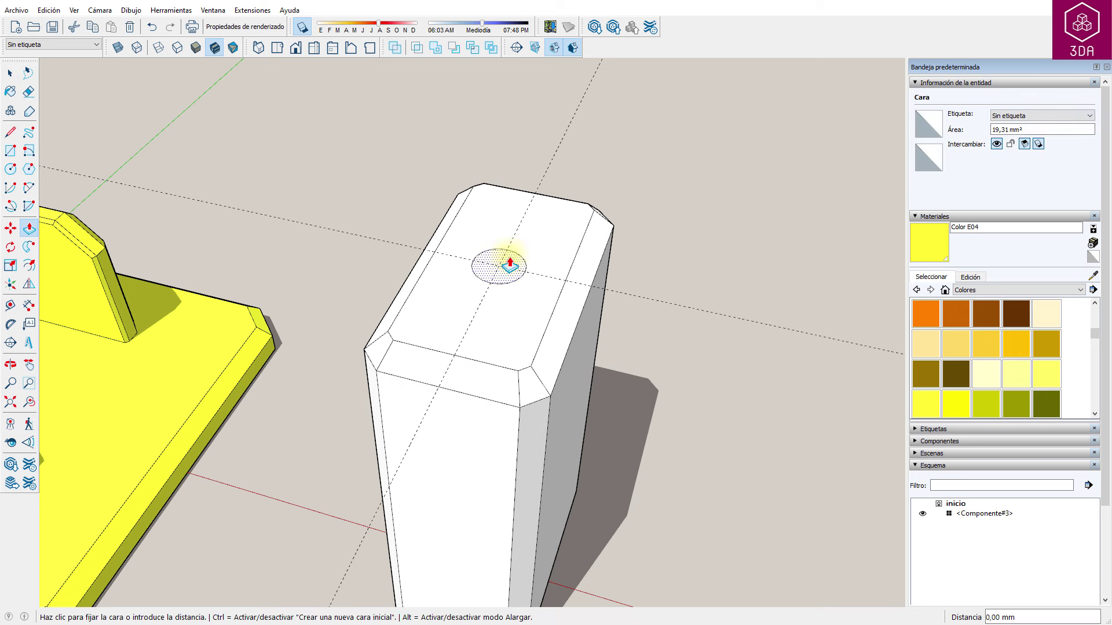
pyautogui.click(513, 217)
pyautogui.press('Return')
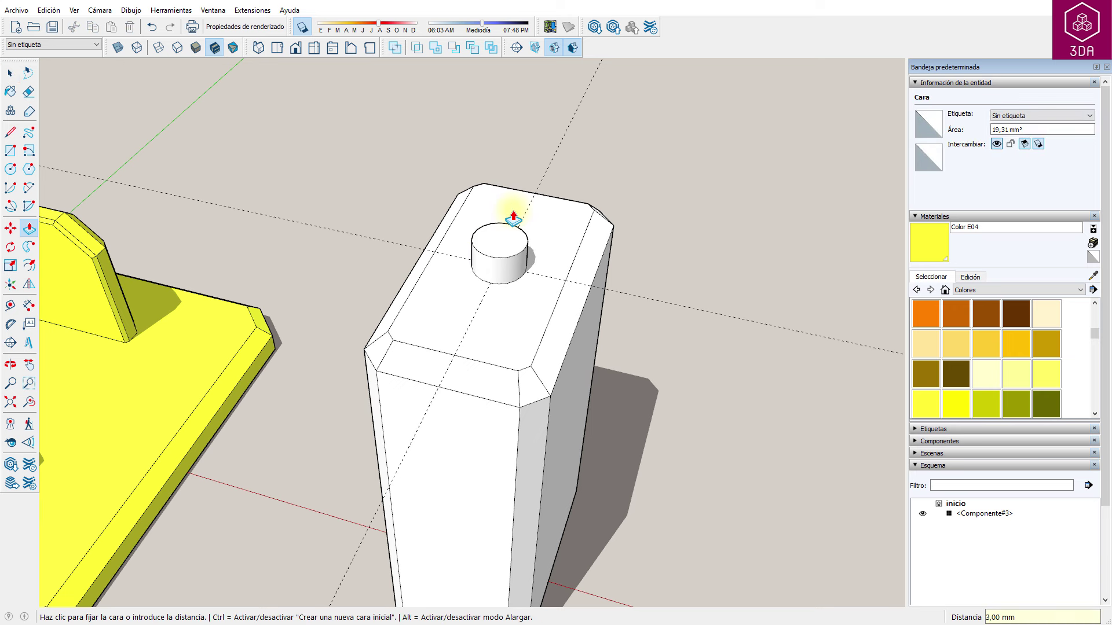
pyautogui.press('space')
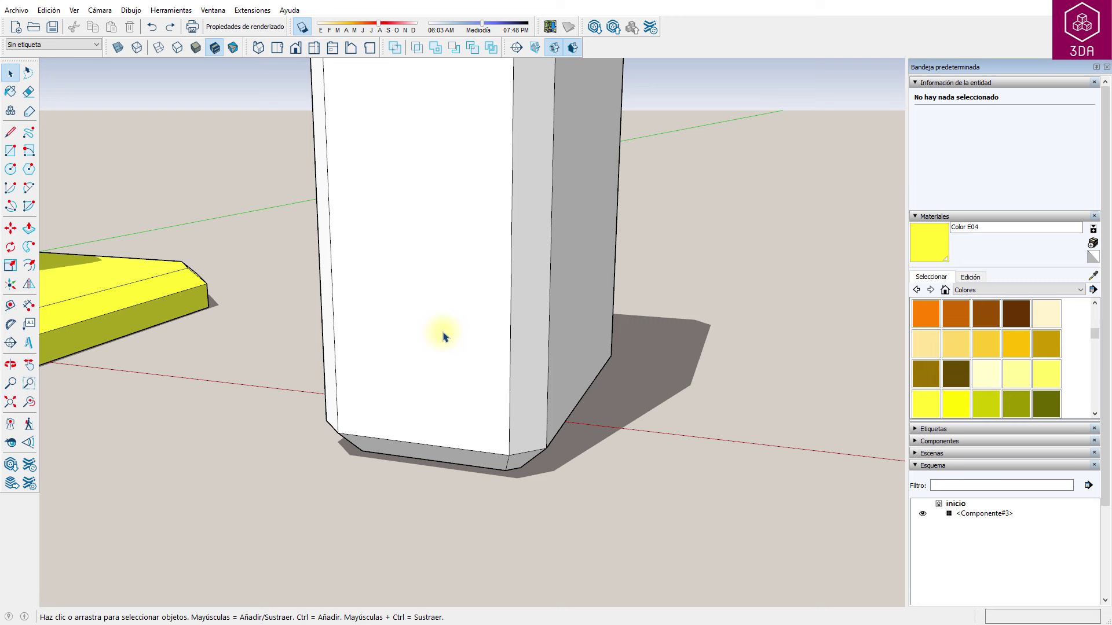
# - Place guides 8 mm from the column's bottom edge and from its left edge
pyautogui.press('t')
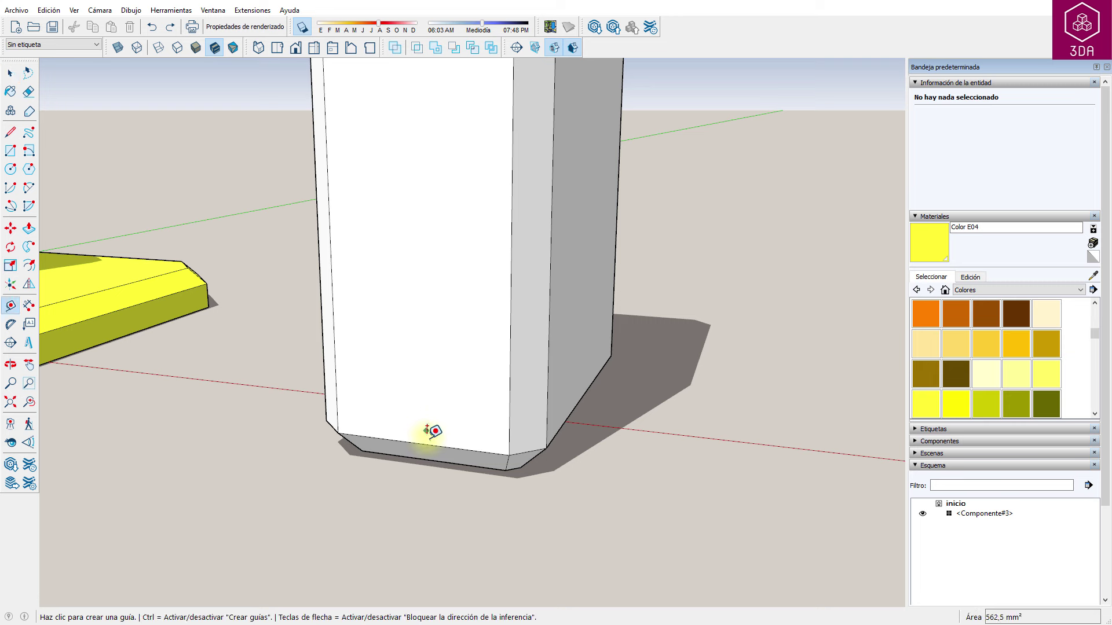
pyautogui.click(421, 443)
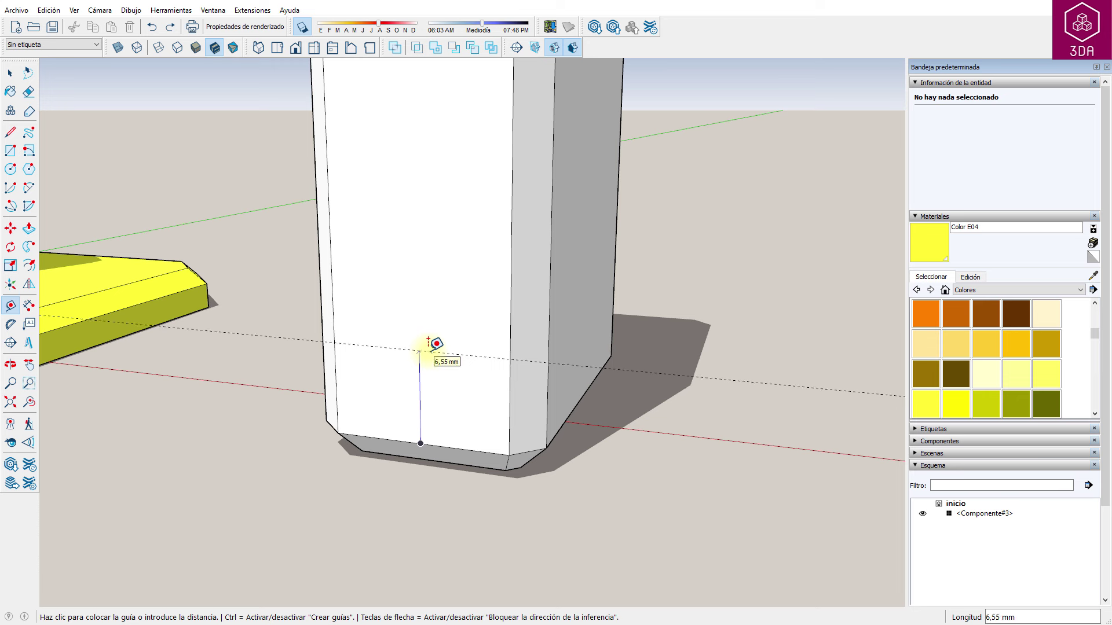
pyautogui.write('8')
pyautogui.press('Return')
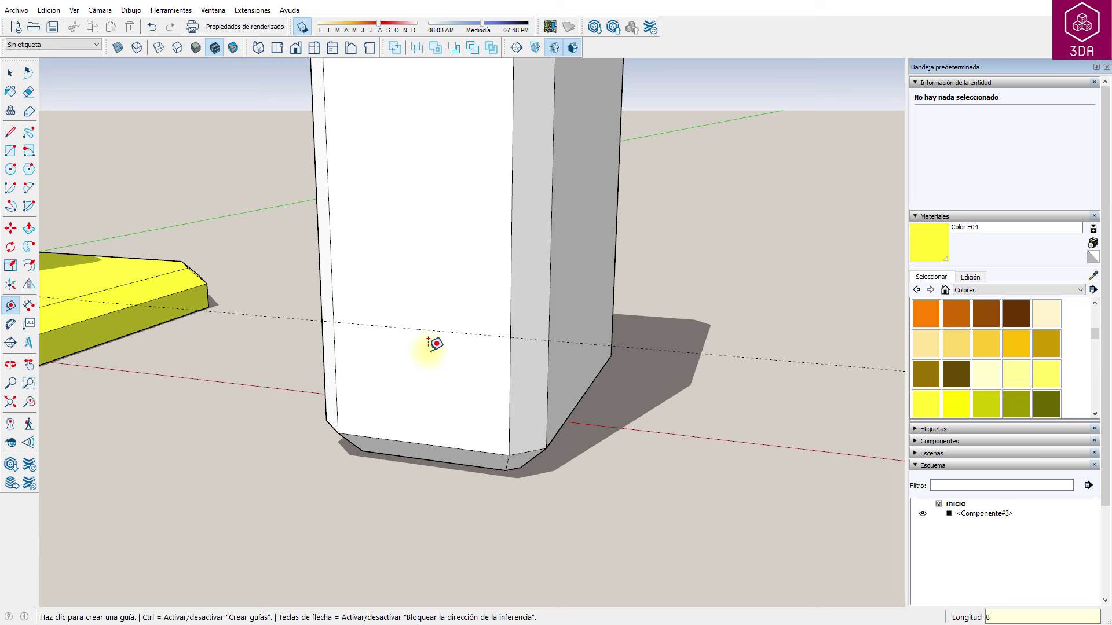
pyautogui.click(334, 348)
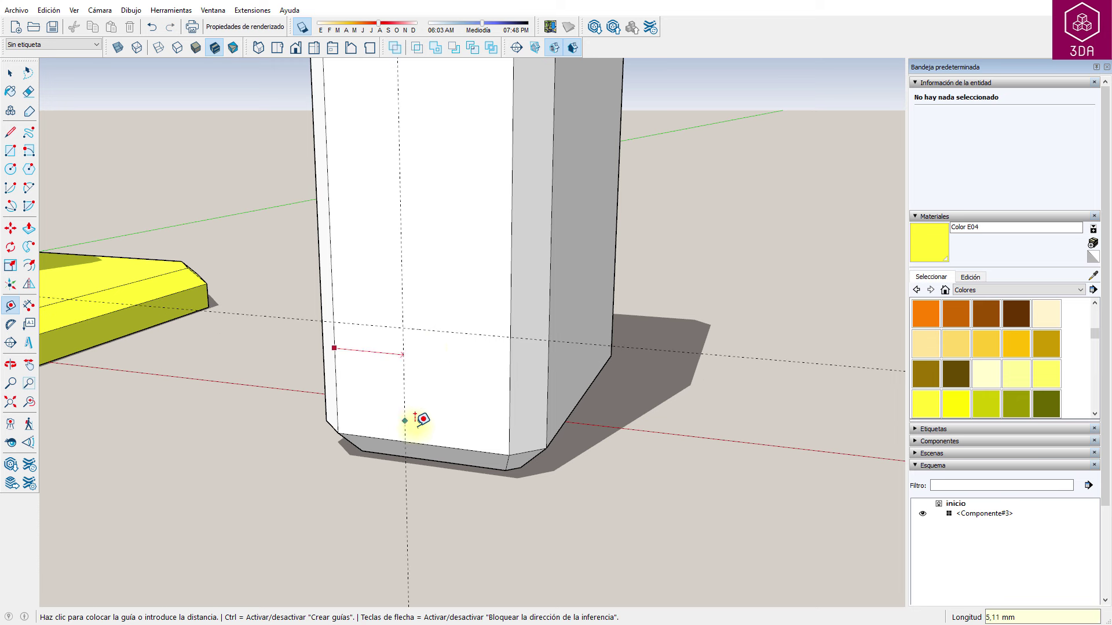
pyautogui.scroll(1, 422, 438)
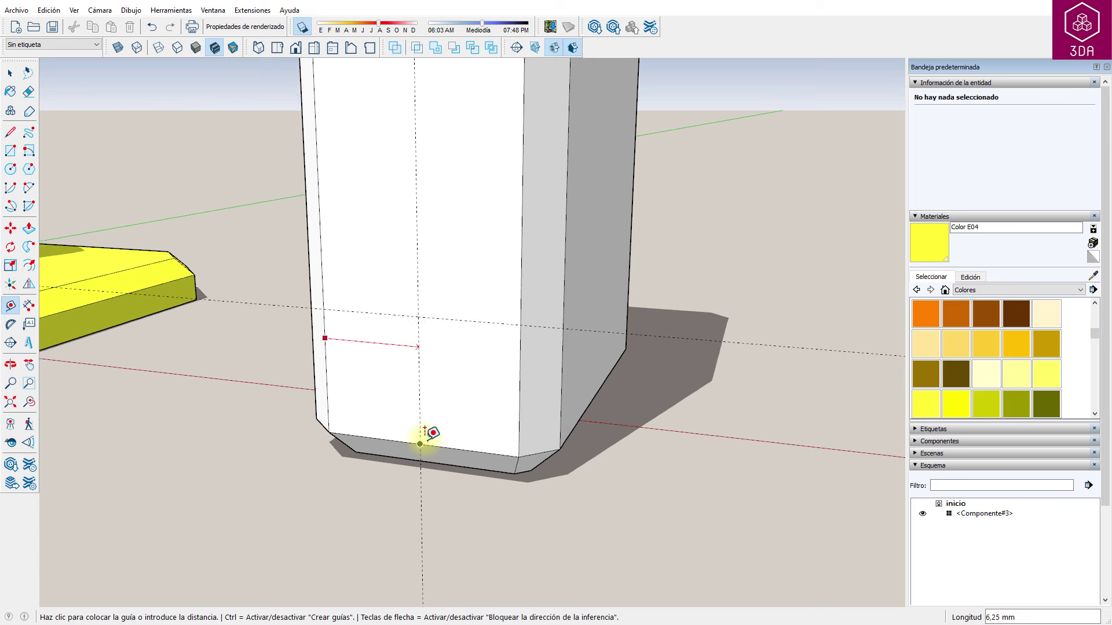
pyautogui.scroll(1, 422, 437)
# - Draw a 2.5 mm radius circle where the side guides cross
pyautogui.press('c')
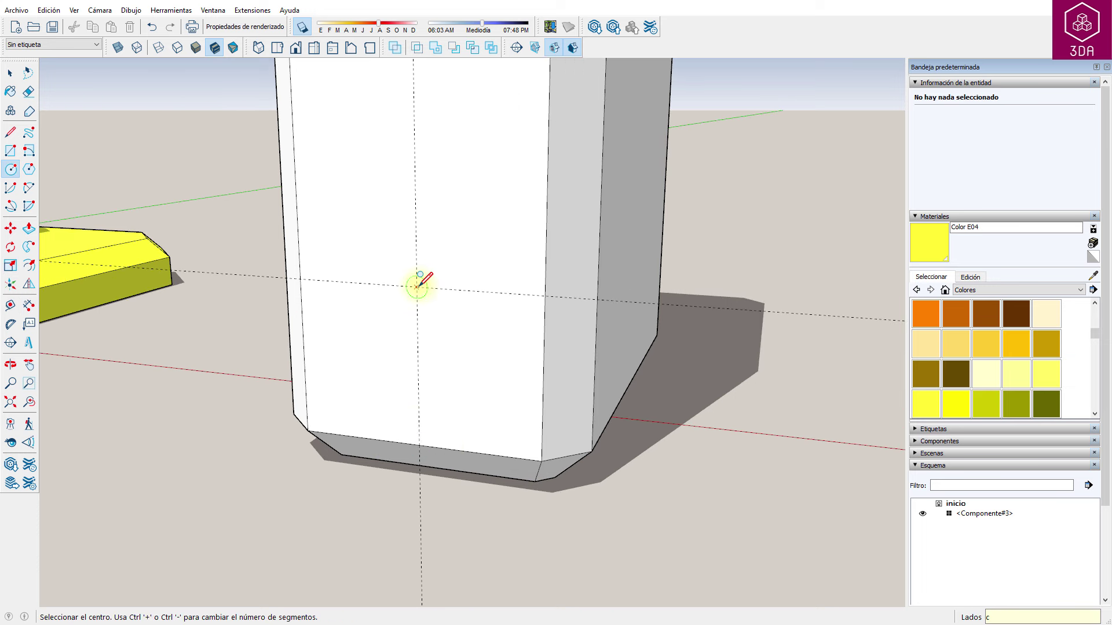
pyautogui.click(417, 286)
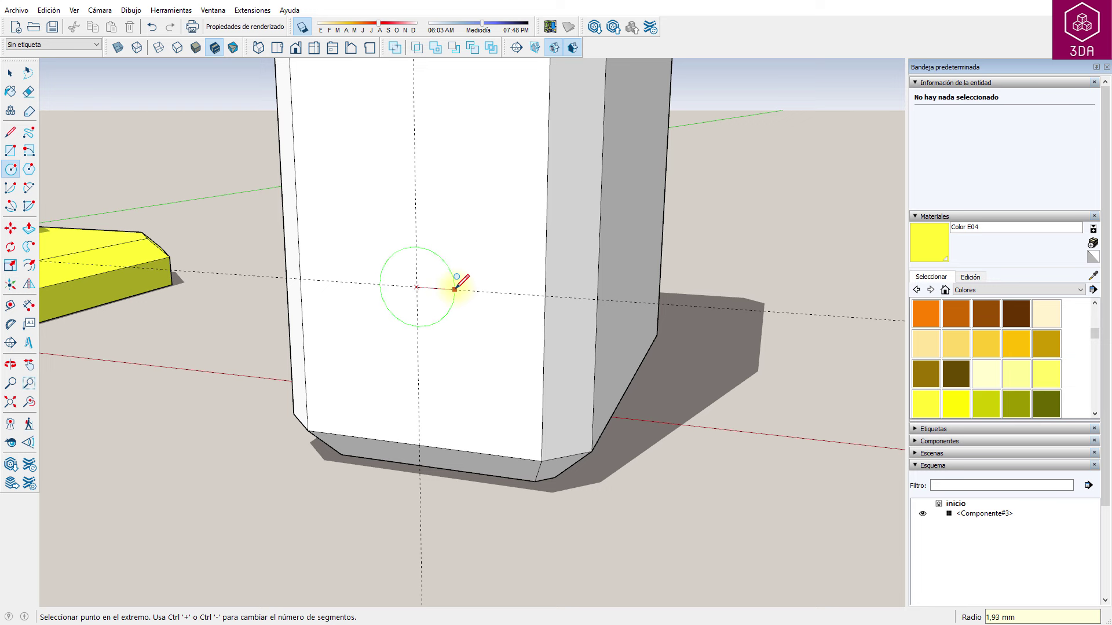
pyautogui.press('Return')
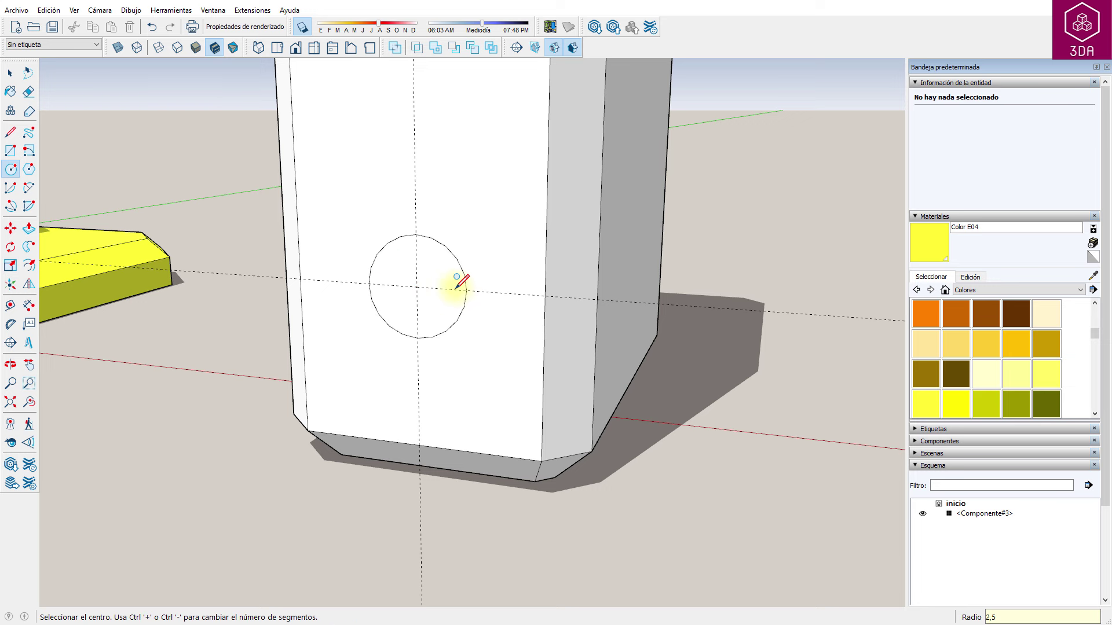
pyautogui.moveTo(347, 316); pyautogui.dragTo(301, 345, button='middle')
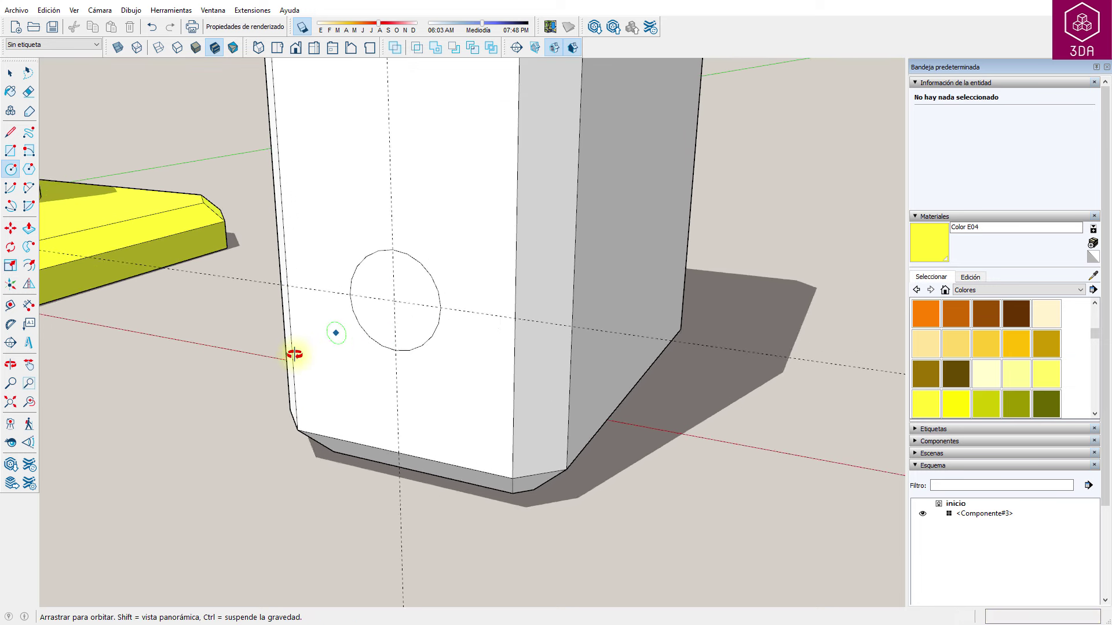
# - Draw a triangular profile from the circle's centre, starting with a 2.5 mm line
pyautogui.press('l')
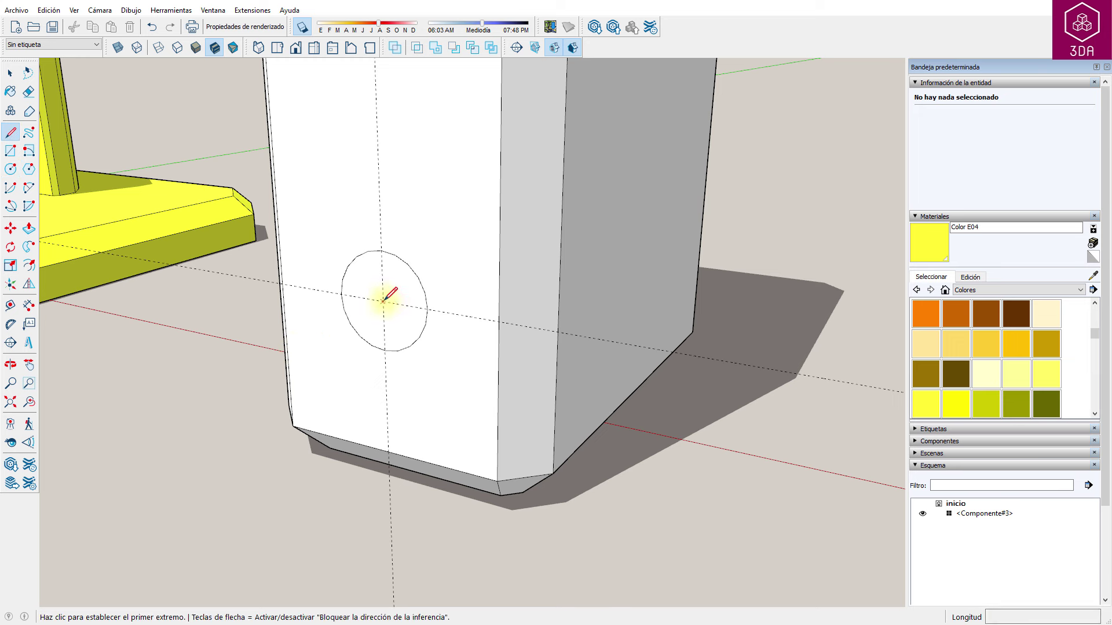
pyautogui.click(382, 301)
pyautogui.write('2,5')
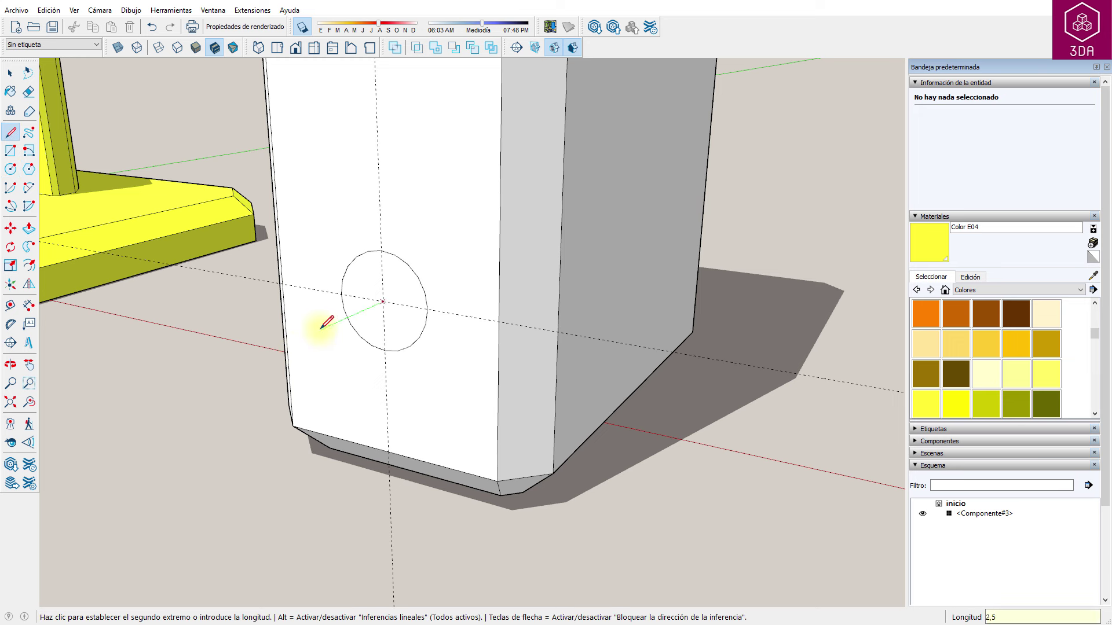
pyautogui.press('Return')
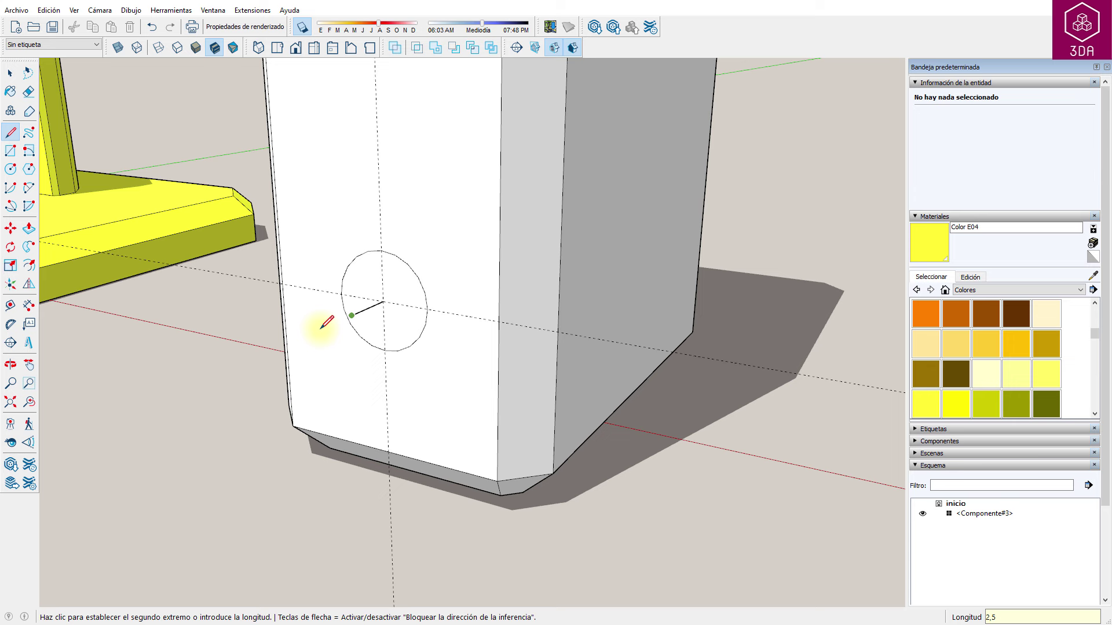
pyautogui.click(381, 251)
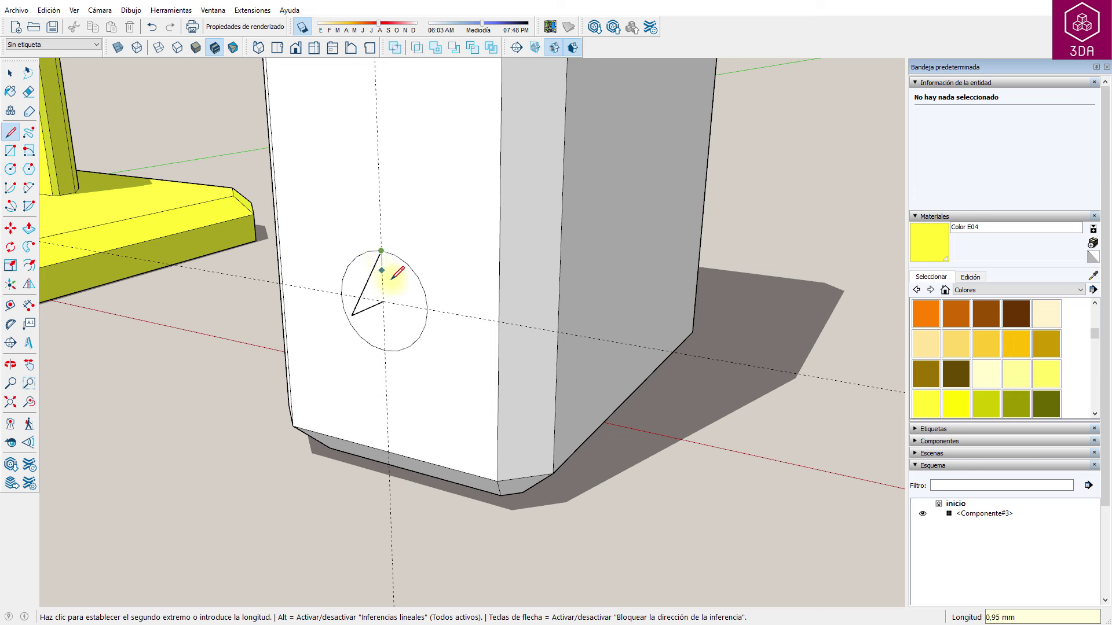
pyautogui.click(382, 301)
pyautogui.press('space')
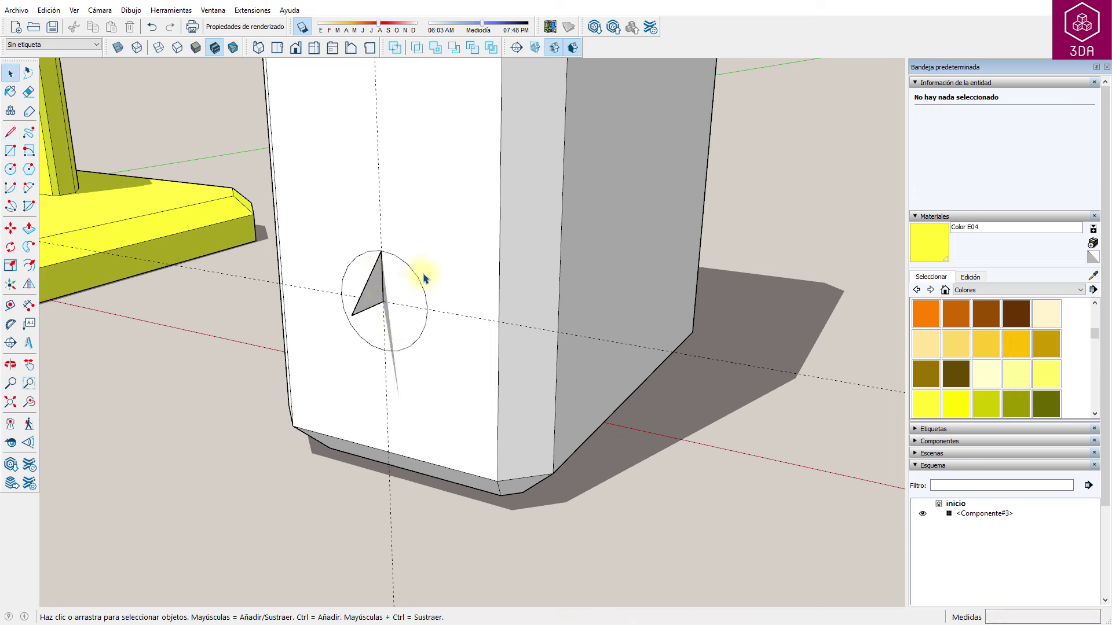
# - Sweep the triangle around the circle with Follow Me into a cone, then select it
pyautogui.click(423, 292)
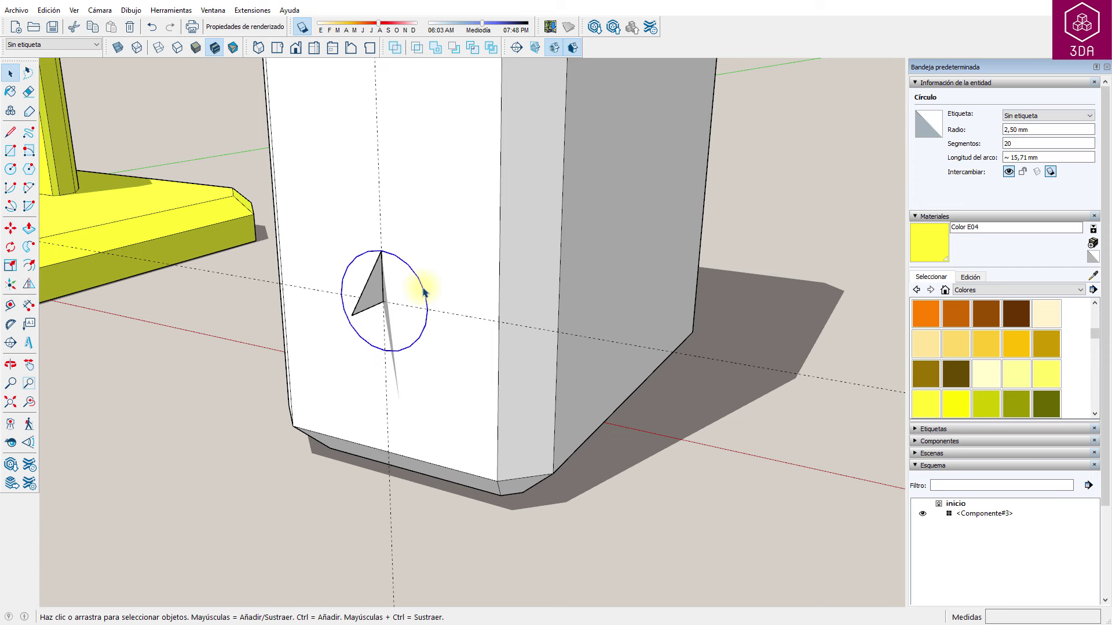
pyautogui.click(30, 249)
pyautogui.click(375, 287)
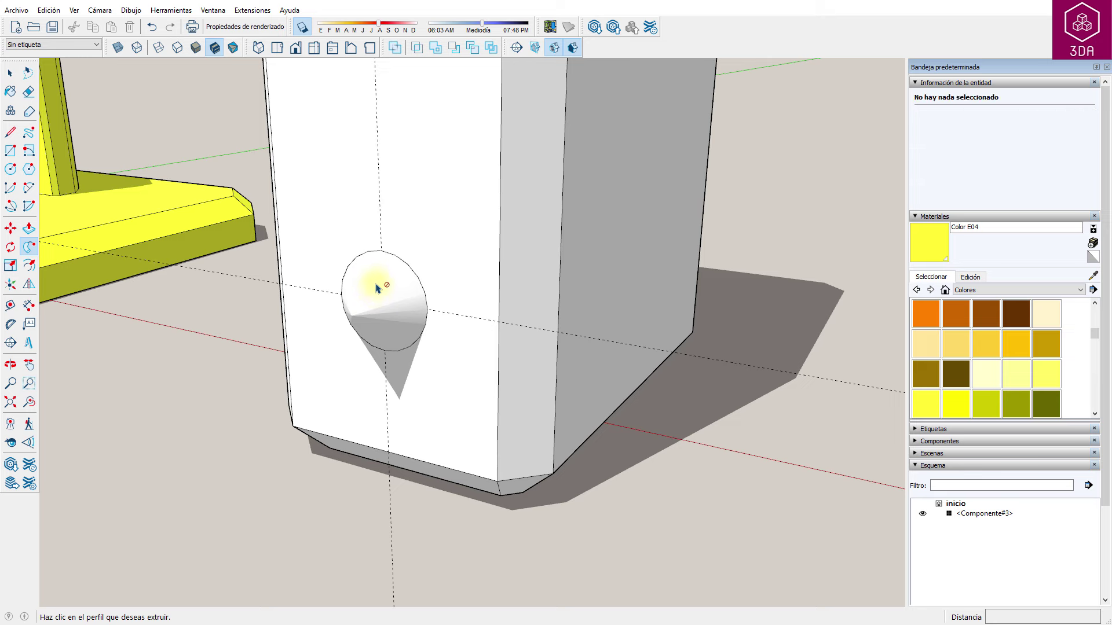
pyautogui.moveTo(377, 288)
pyautogui.mouseDown(button='middle')
pyautogui.moveTo(509, 245)
pyautogui.moveTo(373, 191)
pyautogui.mouseUp(button='middle')
pyautogui.moveTo(340, 258); pyautogui.dragTo(405, 339)
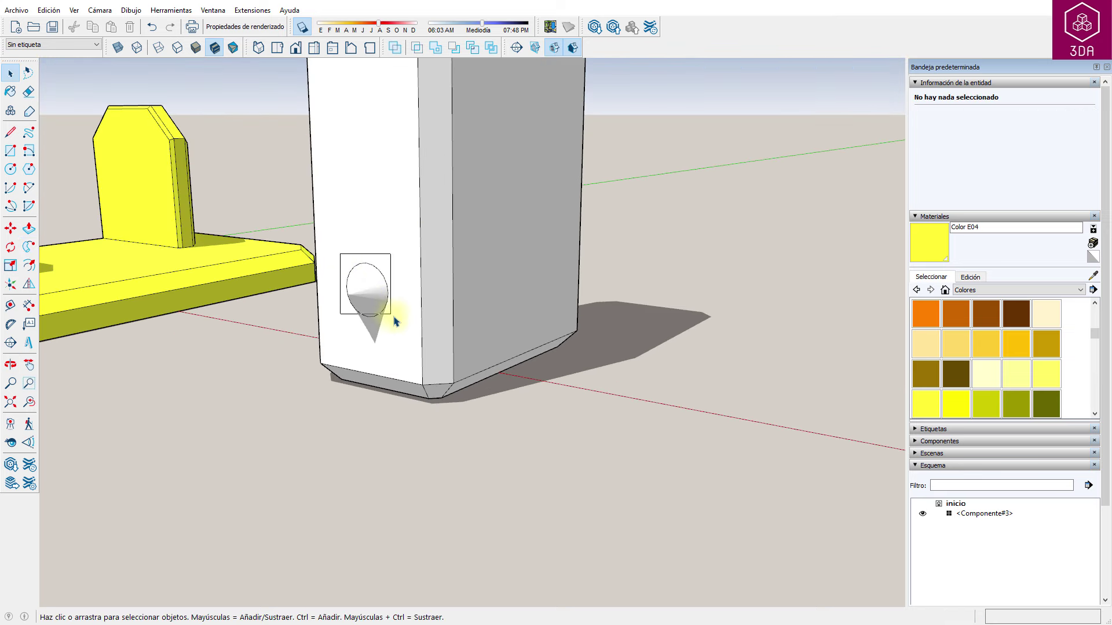
pyautogui.scroll(-3, 459, 400)
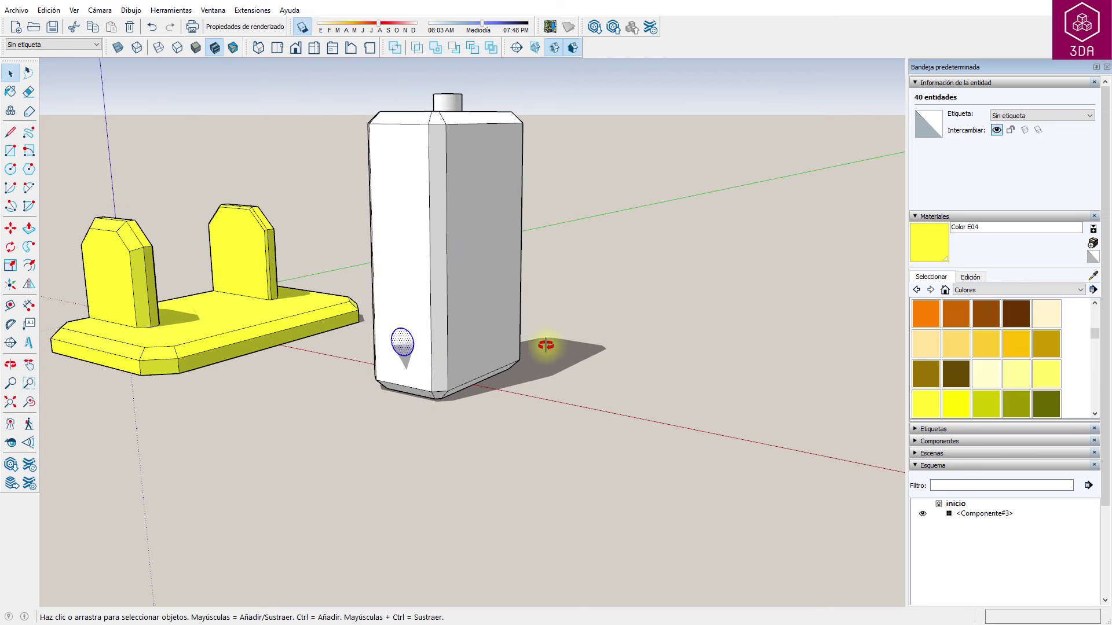
# - Try mirroring a copy of the cone across the column, then cancel it
pyautogui.moveTo(541, 276); pyautogui.dragTo(306, 460, button='middle')
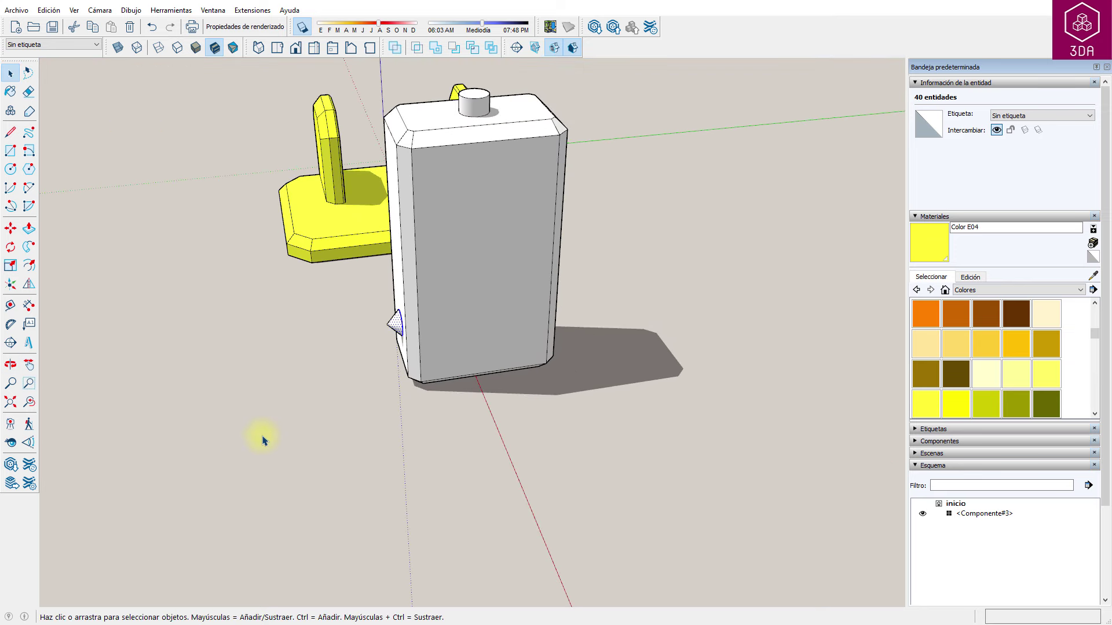
pyautogui.click(29, 284)
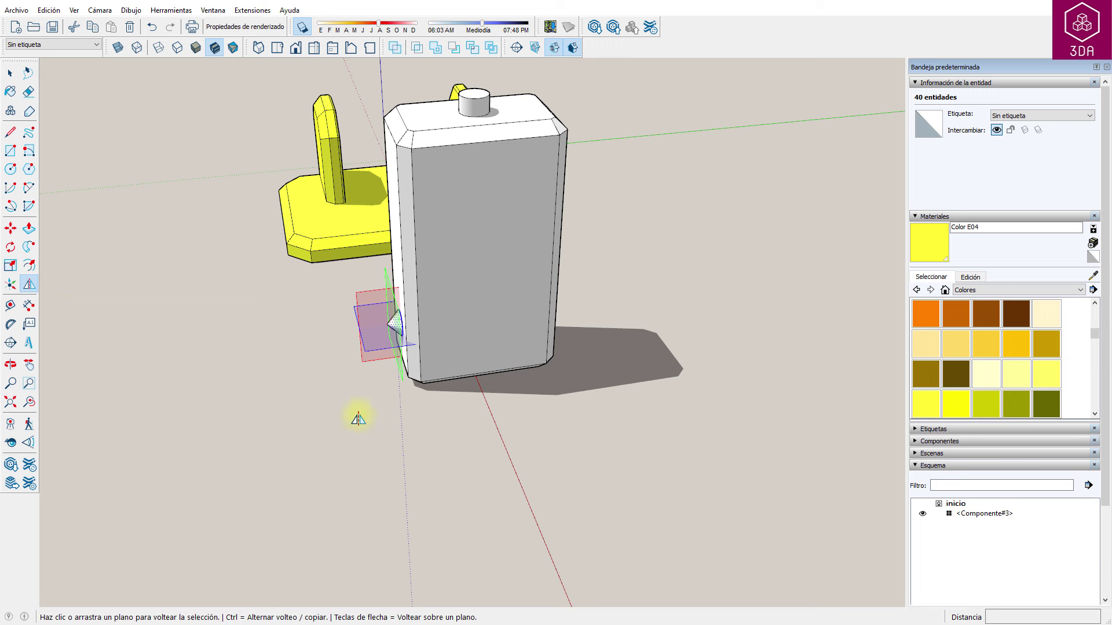
pyautogui.press('ctrl')
pyautogui.moveTo(391, 384); pyautogui.dragTo(535, 141)
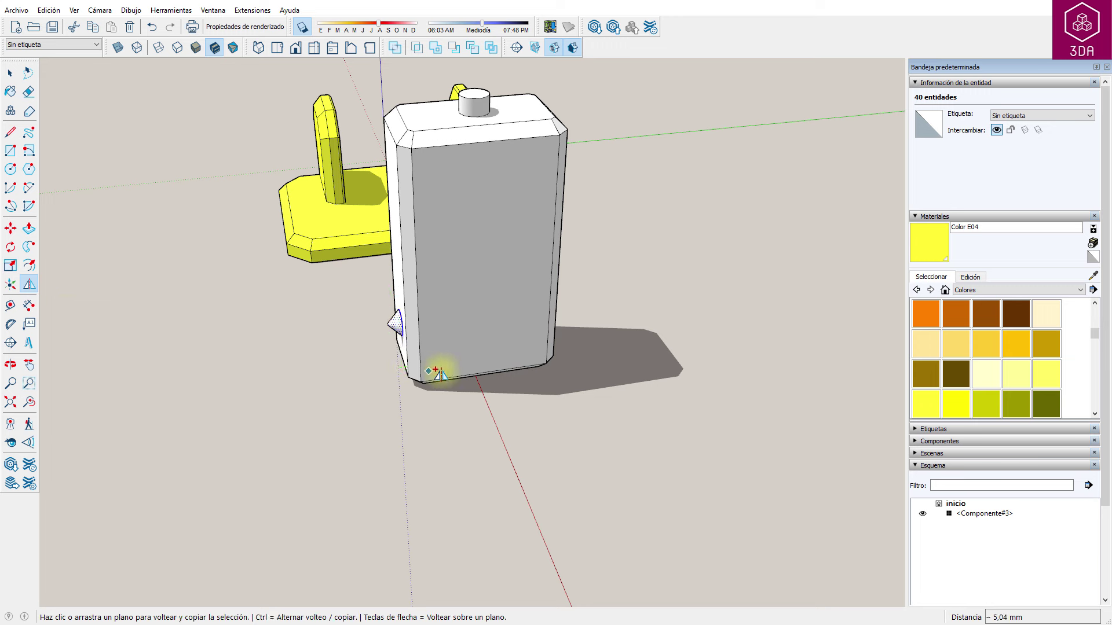
pyautogui.click(489, 147)
pyautogui.press('Escape')
# - Window-select the whole white column together with its cone
pyautogui.press('space')
pyautogui.moveTo(663, 442)
pyautogui.mouseDown(button='middle')
pyautogui.moveTo(463, 463)
pyautogui.moveTo(204, 330)
pyautogui.moveTo(343, 293)
pyautogui.moveTo(774, 436)
pyautogui.moveTo(589, 461)
pyautogui.moveTo(637, 399)
pyautogui.mouseUp(button='middle')
pyautogui.scroll(-1, 611, 378)
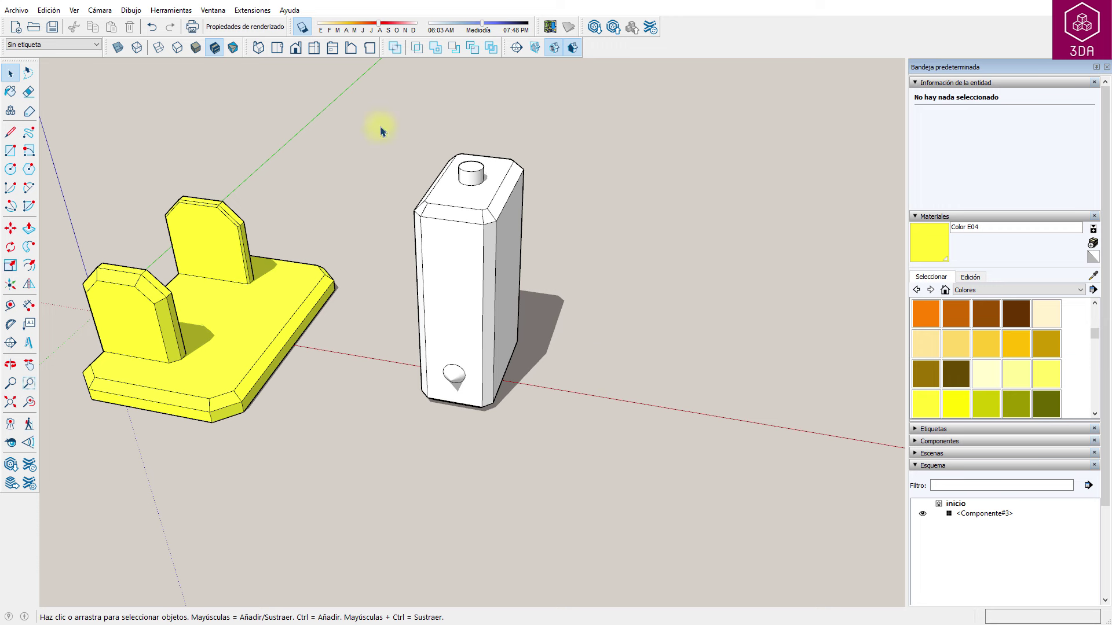
pyautogui.moveTo(380, 126); pyautogui.dragTo(591, 493)
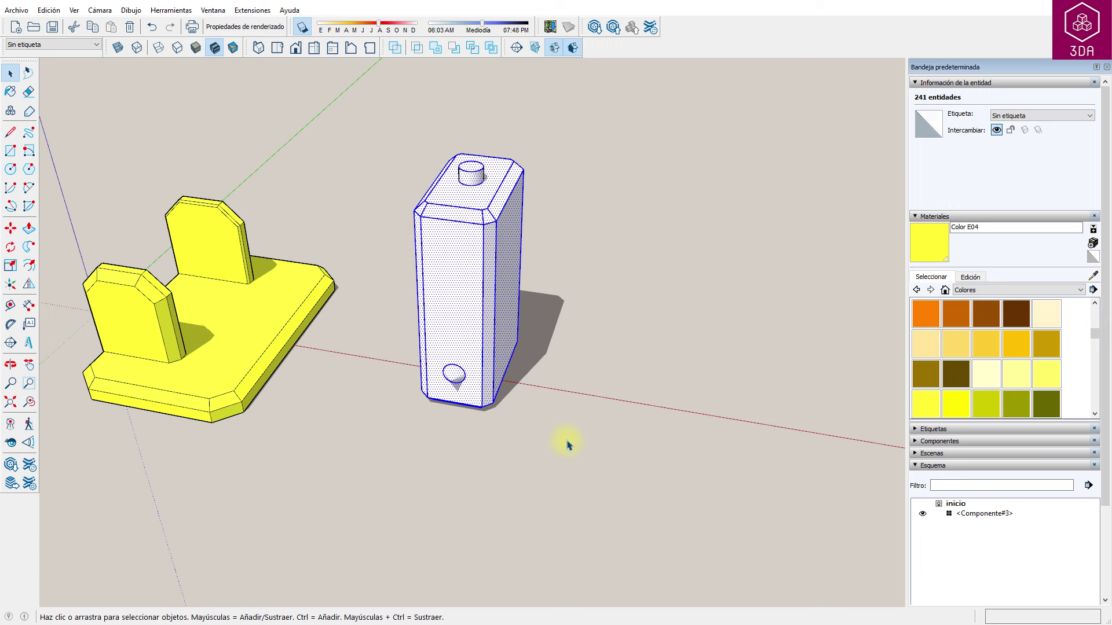
# - Make the selected column and cone into a component named Pata
pyautogui.rightClick(458, 301)
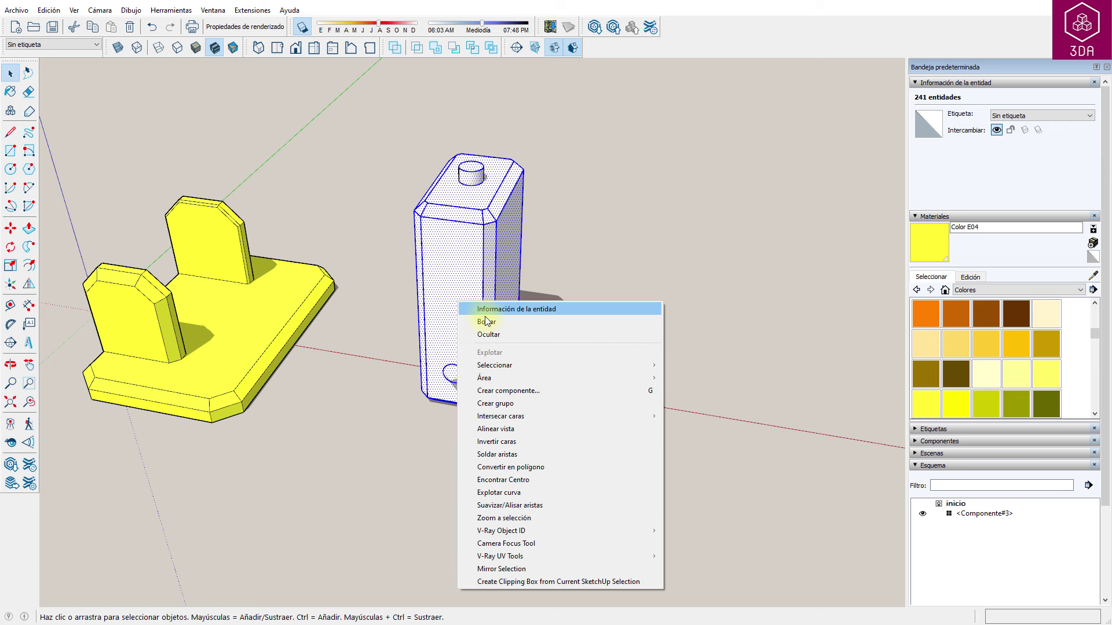
pyautogui.click(519, 391)
pyautogui.write('Pata')
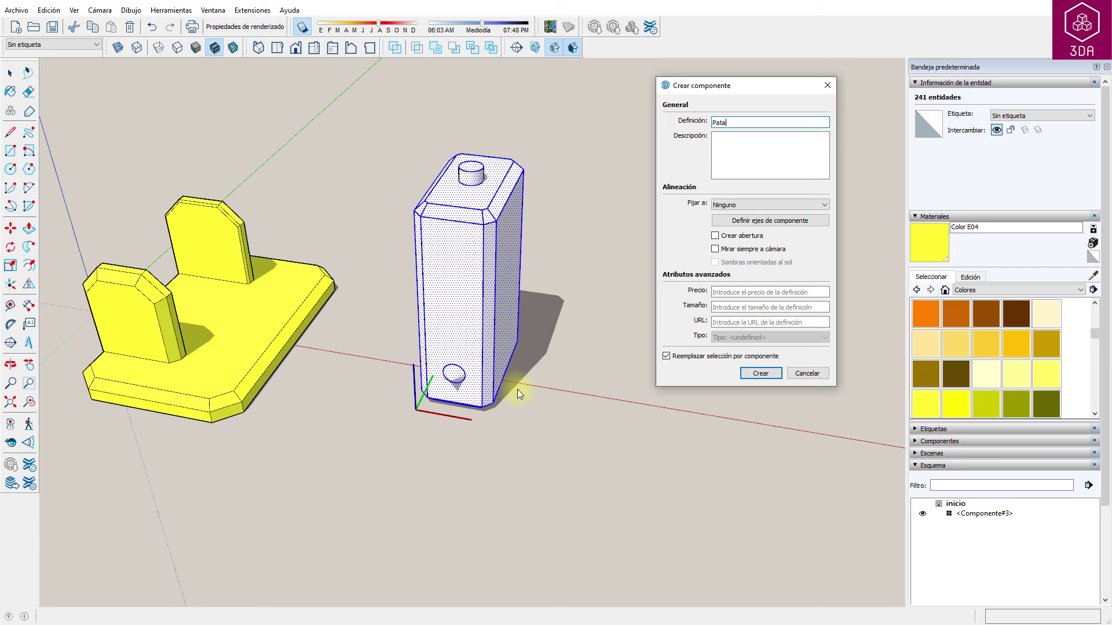
pyautogui.press('Return')
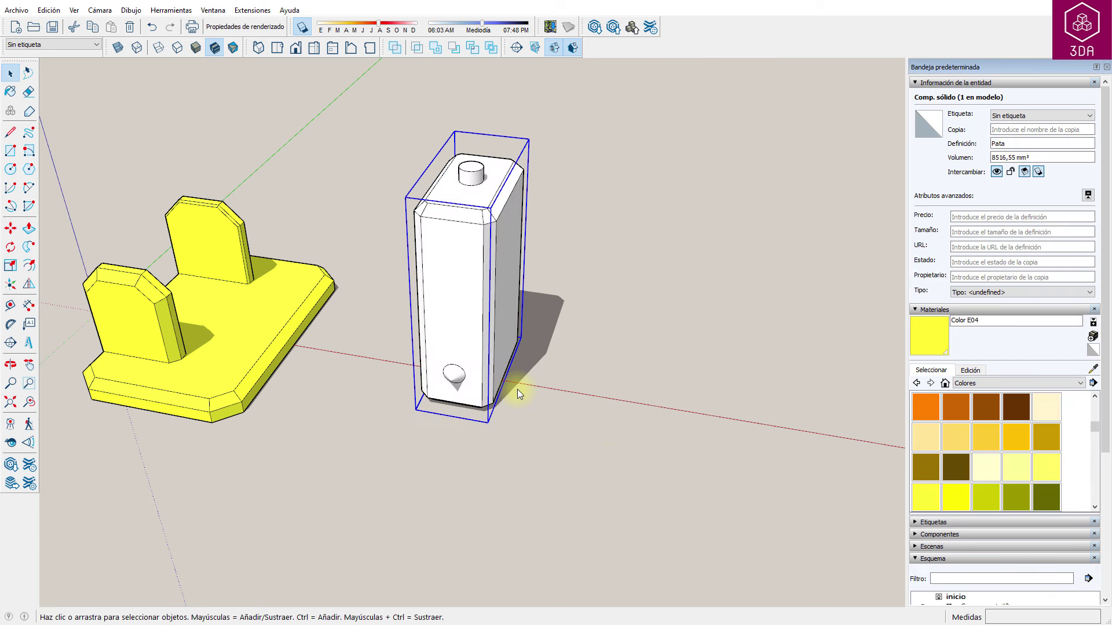
# - Clear the selection and place a guide 13 mm from the rear upright's base edge
pyautogui.click(609, 470)
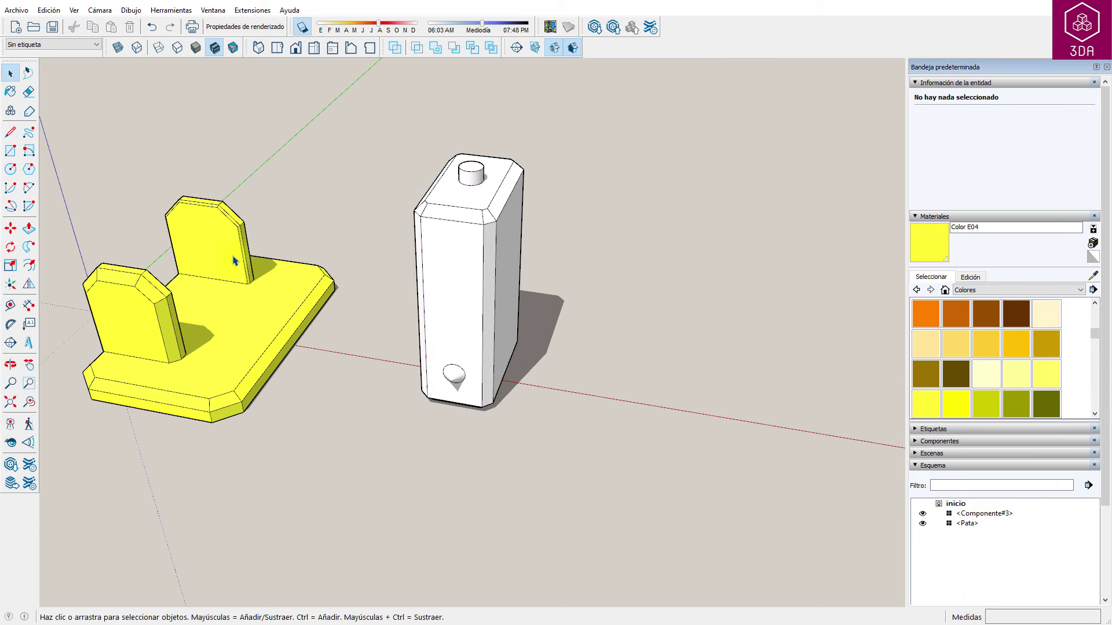
pyautogui.moveTo(239, 264); pyautogui.dragTo(405, 330, button='middle')
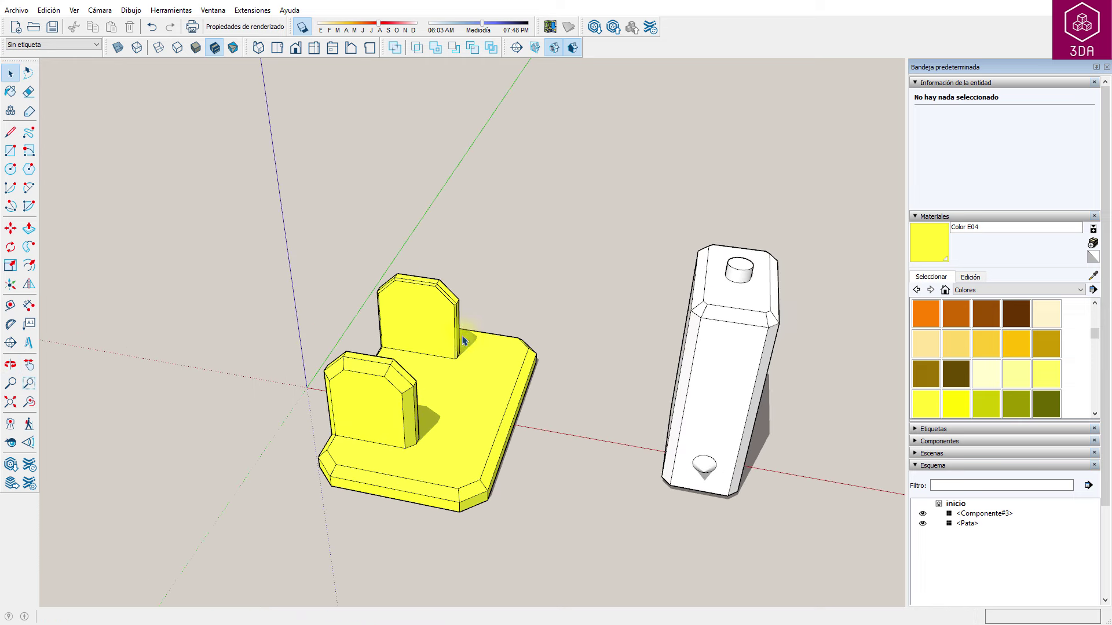
pyautogui.scroll(5, 439, 351)
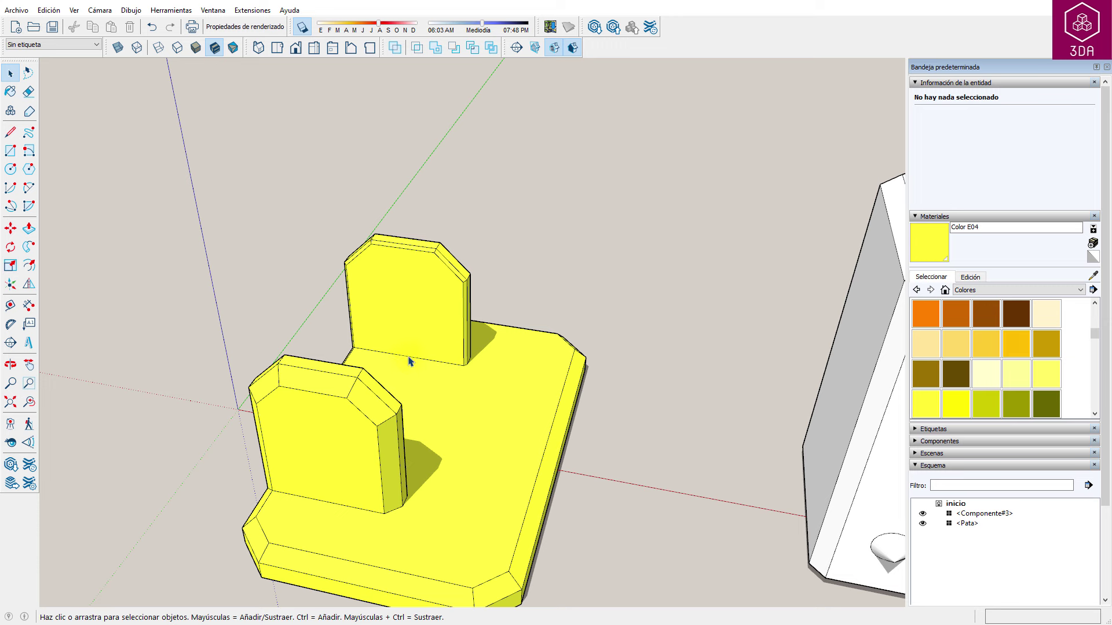
pyautogui.press('t')
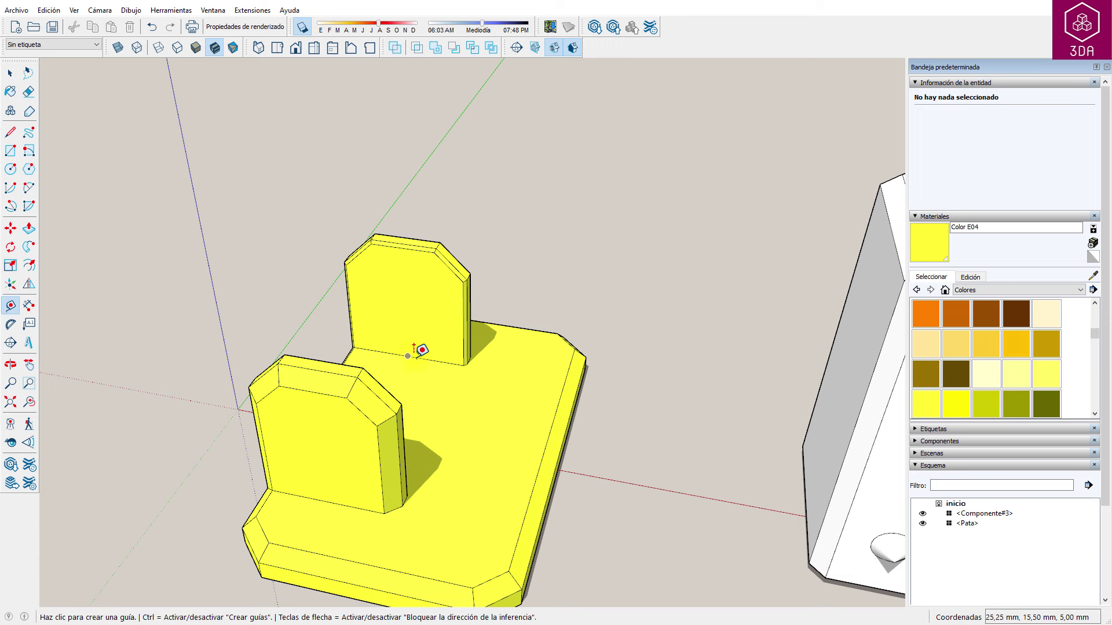
pyautogui.click(407, 356)
pyautogui.write('13')
pyautogui.press('Return')
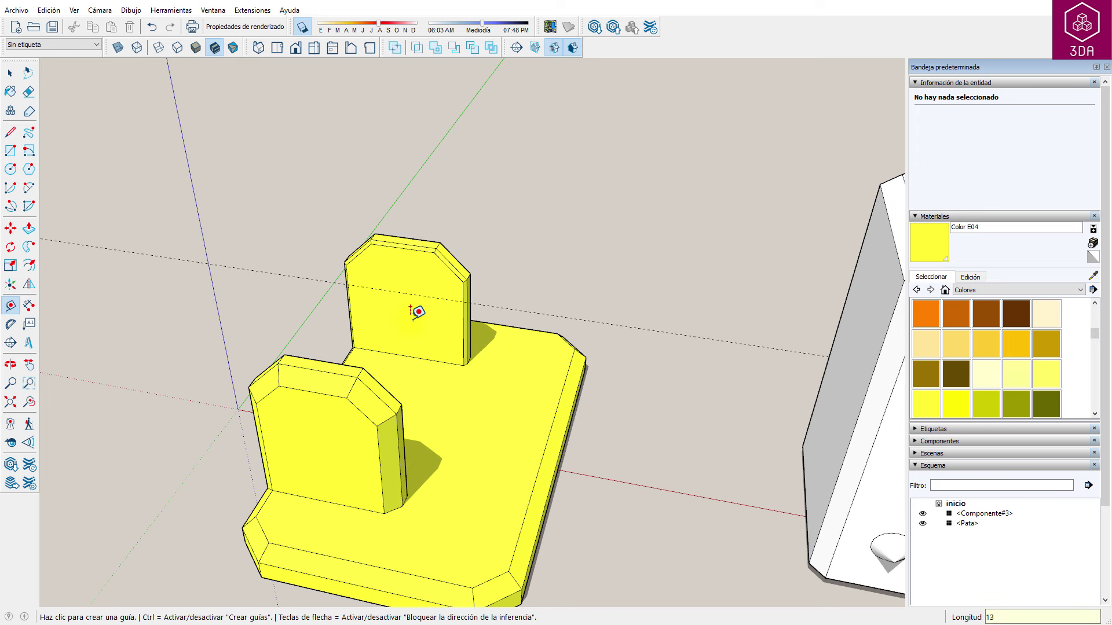
# - Add a second guide 10 mm from the upright's top edge, crossing the first
pyautogui.scroll(3, 406, 286)
pyautogui.scroll(1, 367, 216)
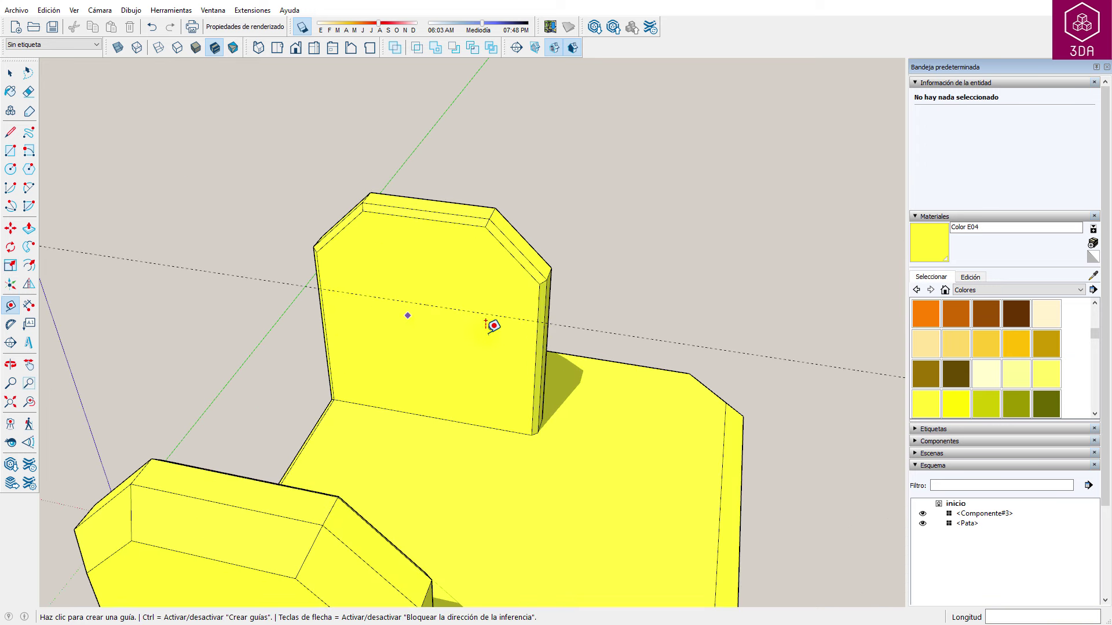
pyautogui.click(536, 335)
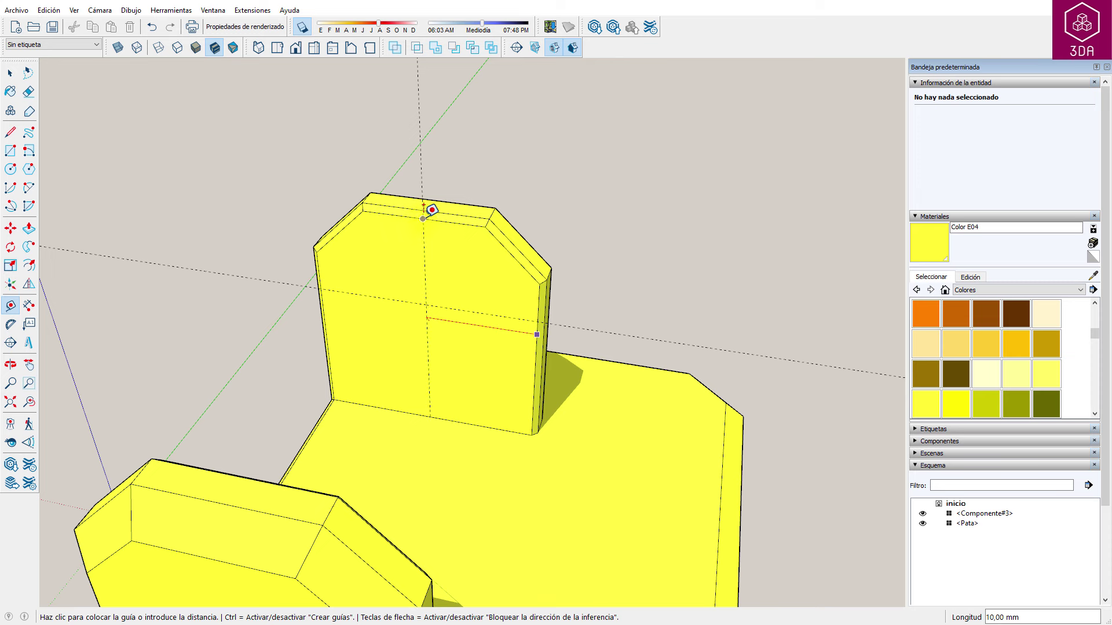
pyautogui.click(424, 218)
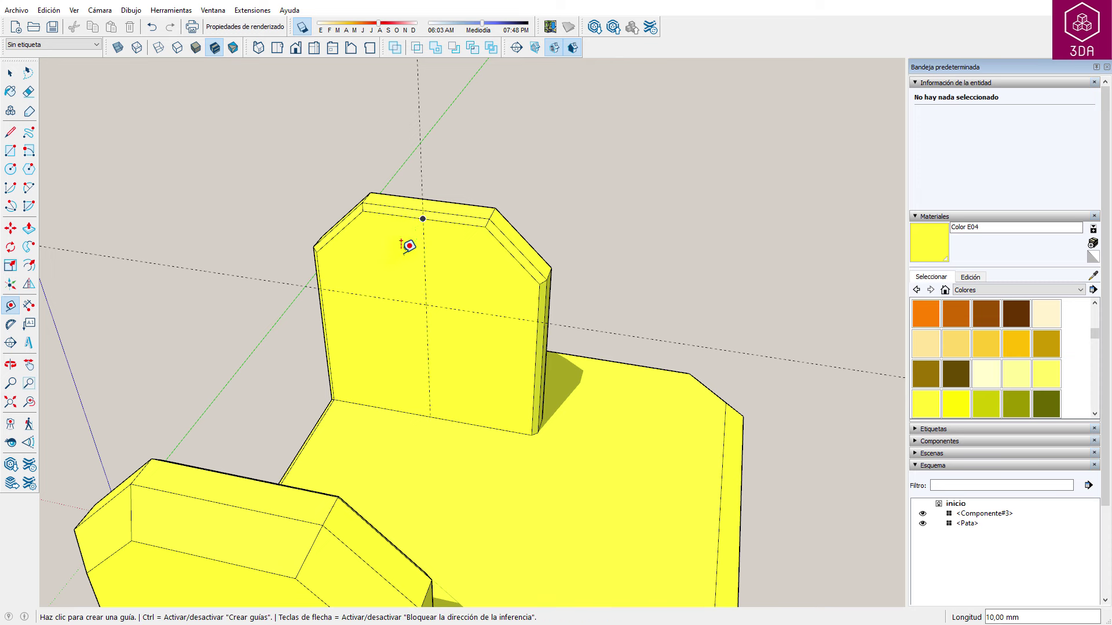
pyautogui.scroll(-3, 376, 252)
pyautogui.scroll(-2, 370, 267)
# - Move the Pata component onto the yellow base between the two uprights
pyautogui.press('space')
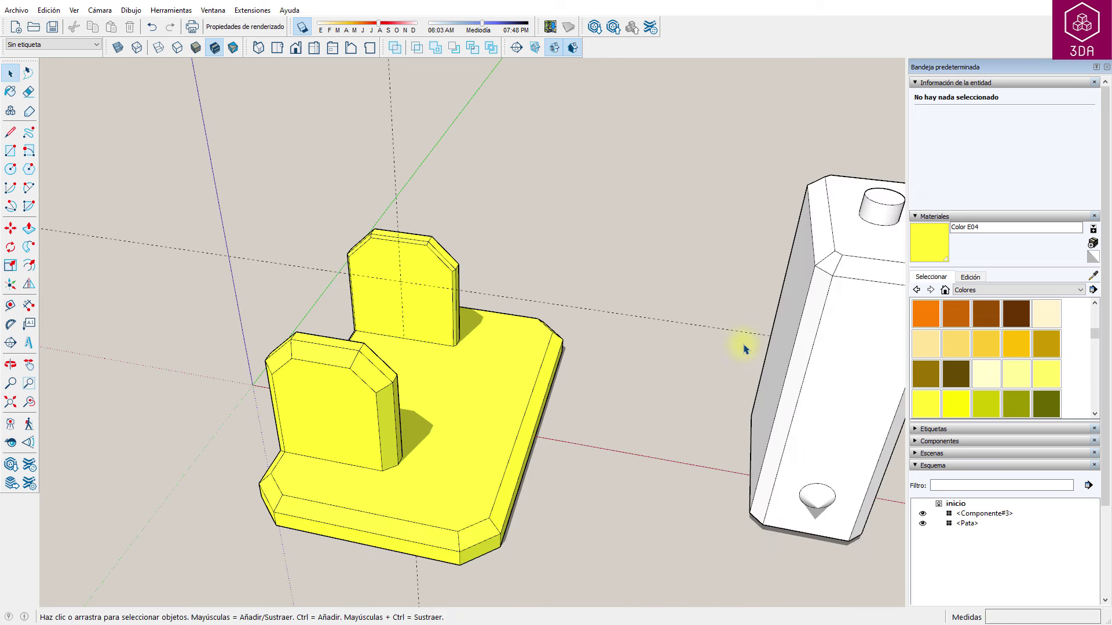
pyautogui.click(832, 367)
pyautogui.moveTo(831, 367); pyautogui.dragTo(443, 560, button='middle')
pyautogui.press('m')
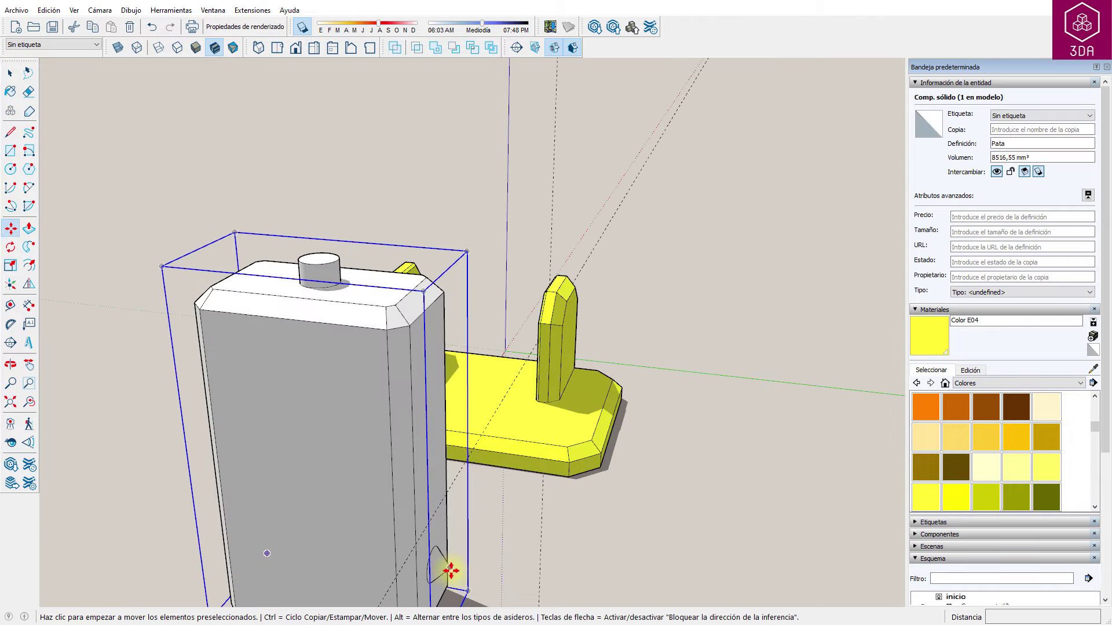
pyautogui.click(451, 571)
pyautogui.scroll(-3, 508, 472)
pyautogui.moveTo(486, 367); pyautogui.dragTo(543, 329, button='middle')
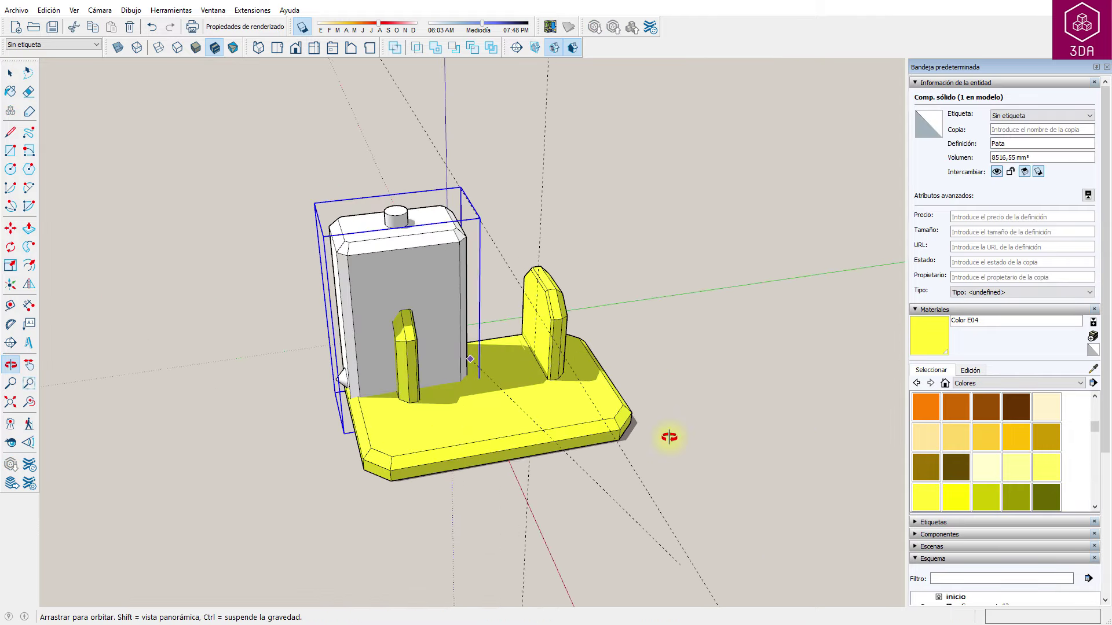
pyautogui.scroll(2, 543, 329)
pyautogui.scroll(3, 526, 258)
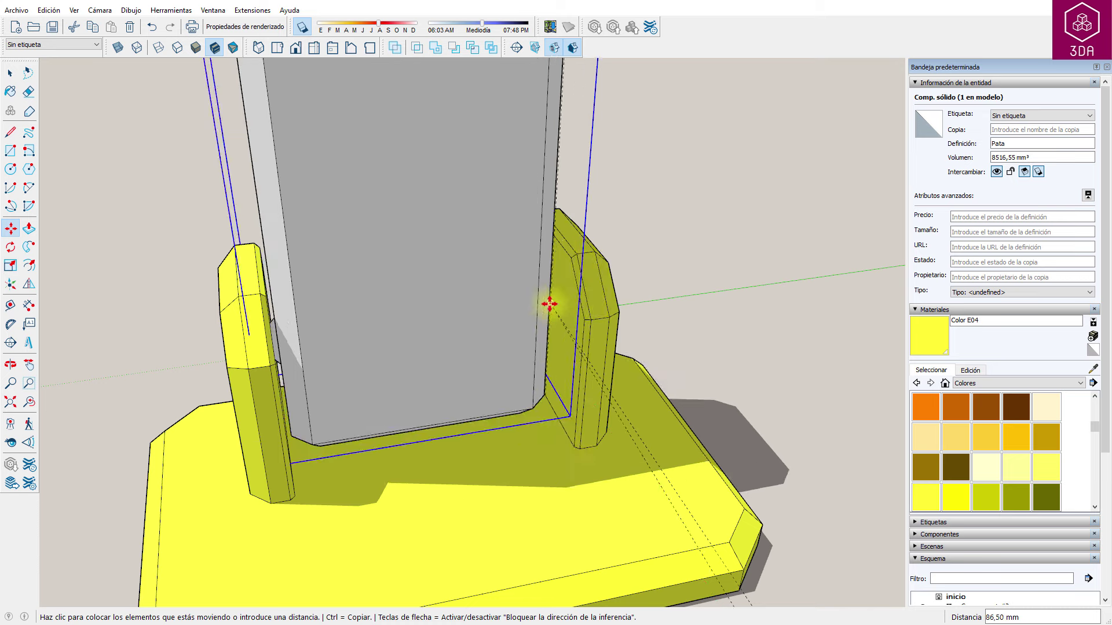
pyautogui.click(551, 304)
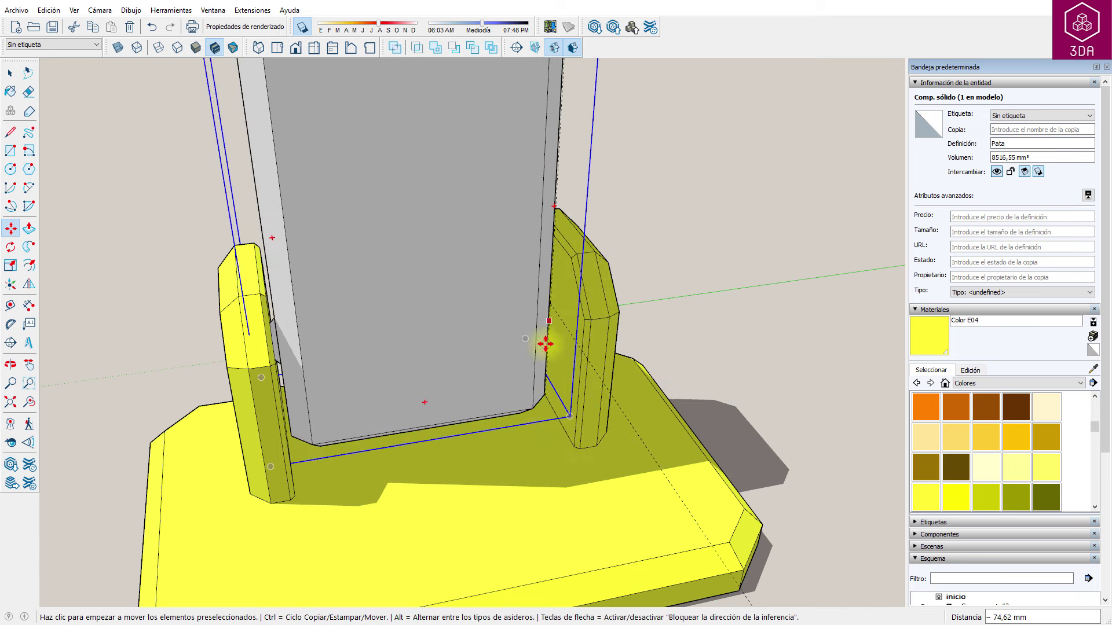
# - Orbit around the model to check the Pata's placement
pyautogui.moveTo(494, 539); pyautogui.dragTo(417, 517, button='middle')
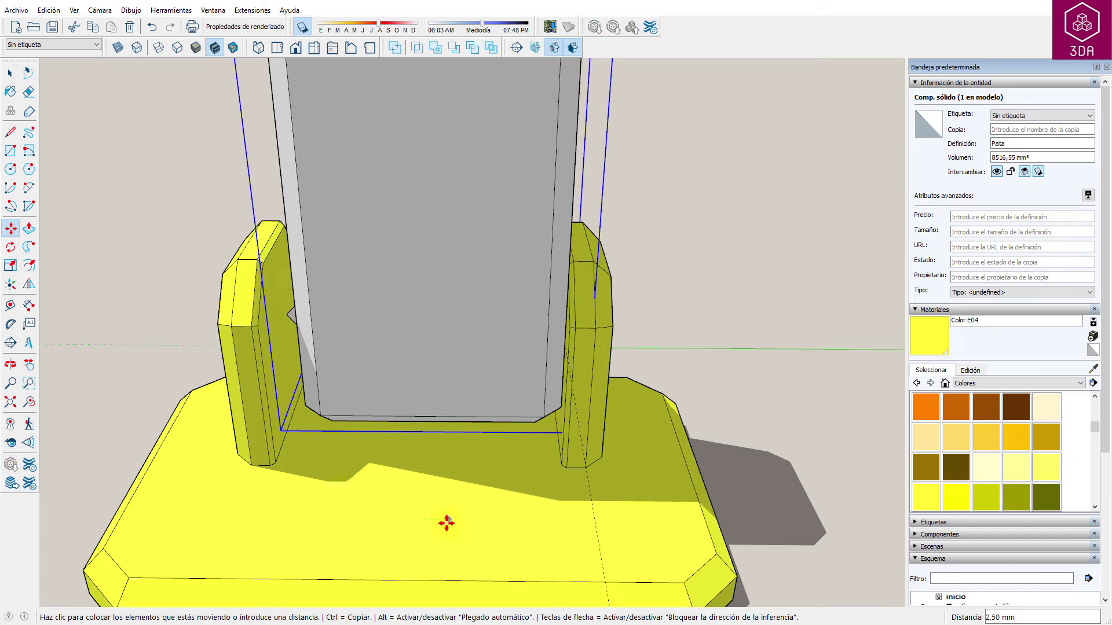
pyautogui.press('space')
pyautogui.moveTo(449, 456)
pyautogui.mouseDown(button='middle')
pyautogui.moveTo(523, 431)
pyautogui.moveTo(394, 439)
pyautogui.mouseUp(button='middle')
pyautogui.moveTo(293, 335); pyautogui.dragTo(265, 333, button='middle')
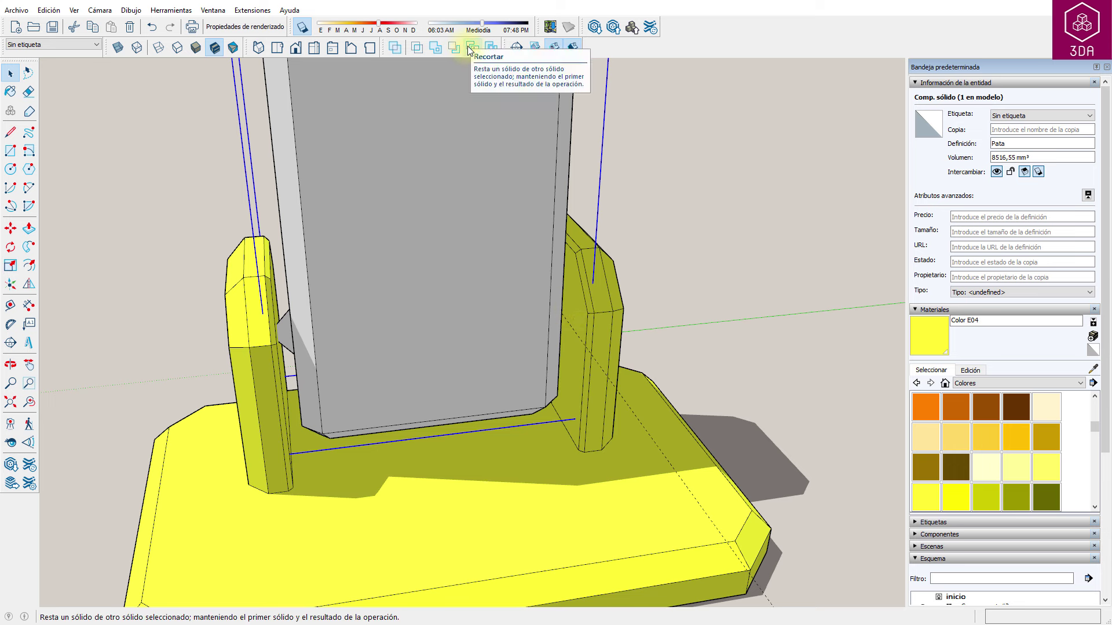
# - Trim the yellow base with the Pata, then hide the Pata to inspect the hole
pyautogui.click(469, 51)
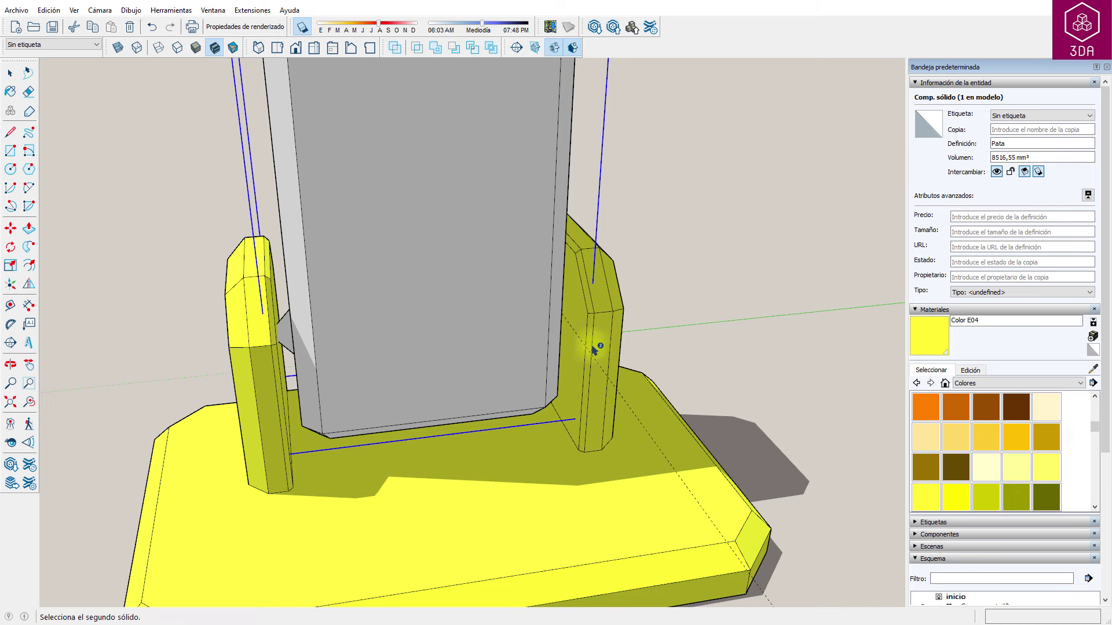
pyautogui.click(620, 463)
pyautogui.moveTo(1107, 370); pyautogui.dragTo(1107, 529)
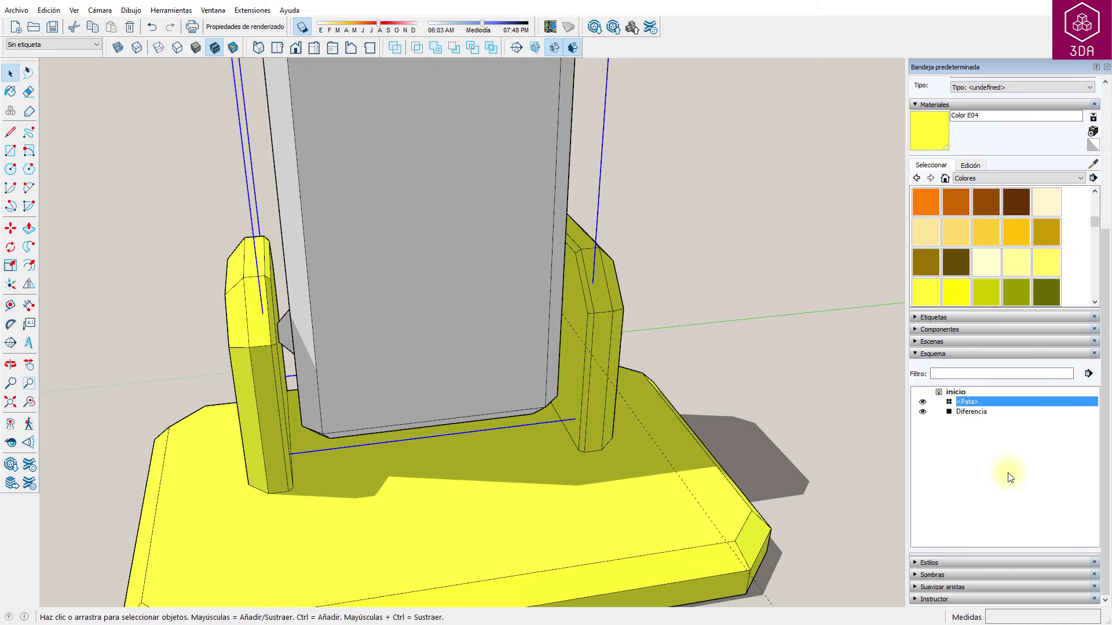
pyautogui.click(923, 403)
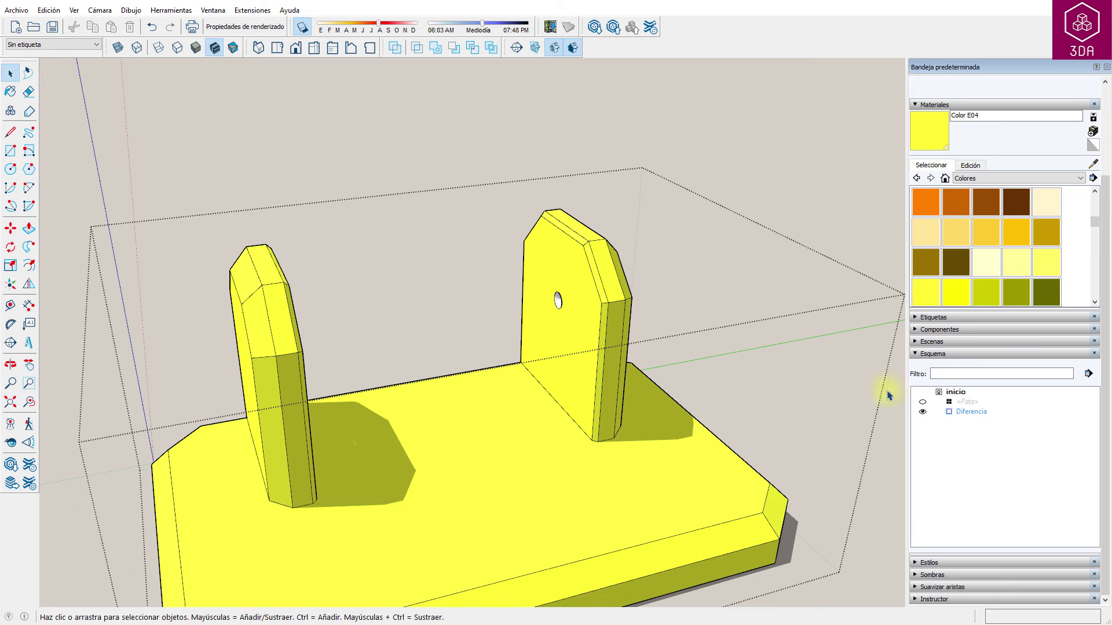
pyautogui.moveTo(552, 316)
pyautogui.mouseDown(button='middle')
pyautogui.moveTo(657, 305)
pyautogui.moveTo(552, 284)
pyautogui.moveTo(521, 320)
pyautogui.moveTo(374, 347)
pyautogui.mouseUp(button='middle')
pyautogui.scroll(5, 553, 283)
pyautogui.scroll(3, 547, 289)
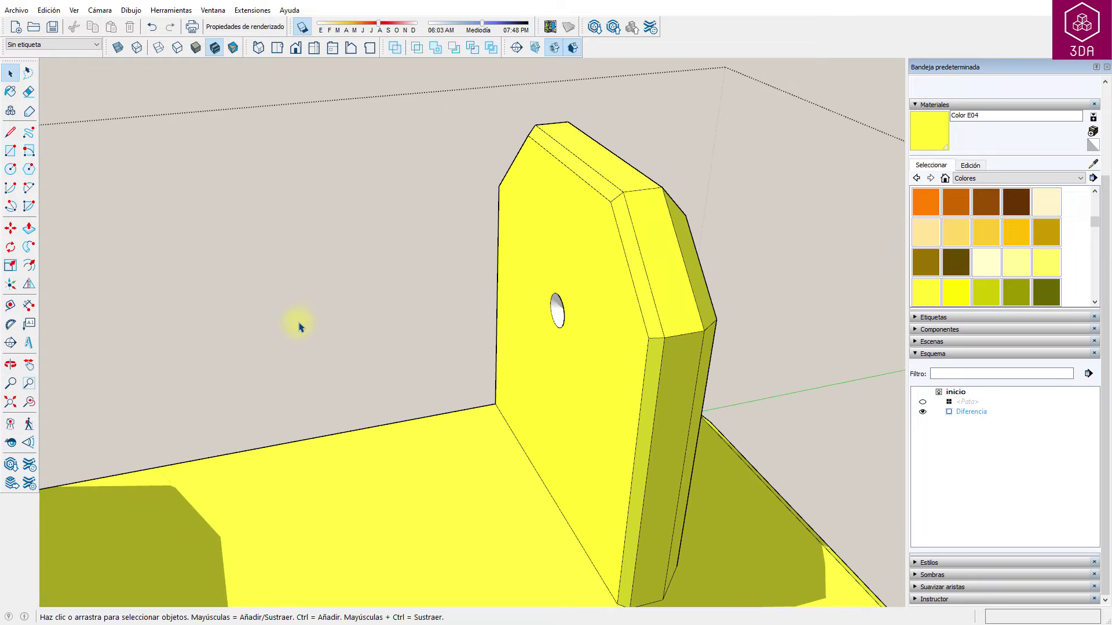
pyautogui.moveTo(298, 323)
pyautogui.mouseDown(button='middle')
pyautogui.moveTo(602, 265)
pyautogui.moveTo(536, 273)
pyautogui.moveTo(354, 213)
pyautogui.moveTo(558, 280)
pyautogui.moveTo(191, 134)
pyautogui.moveTo(159, 201)
pyautogui.moveTo(186, 186)
pyautogui.moveTo(477, 330)
pyautogui.moveTo(633, 346)
pyautogui.moveTo(649, 263)
pyautogui.mouseUp(button='middle')
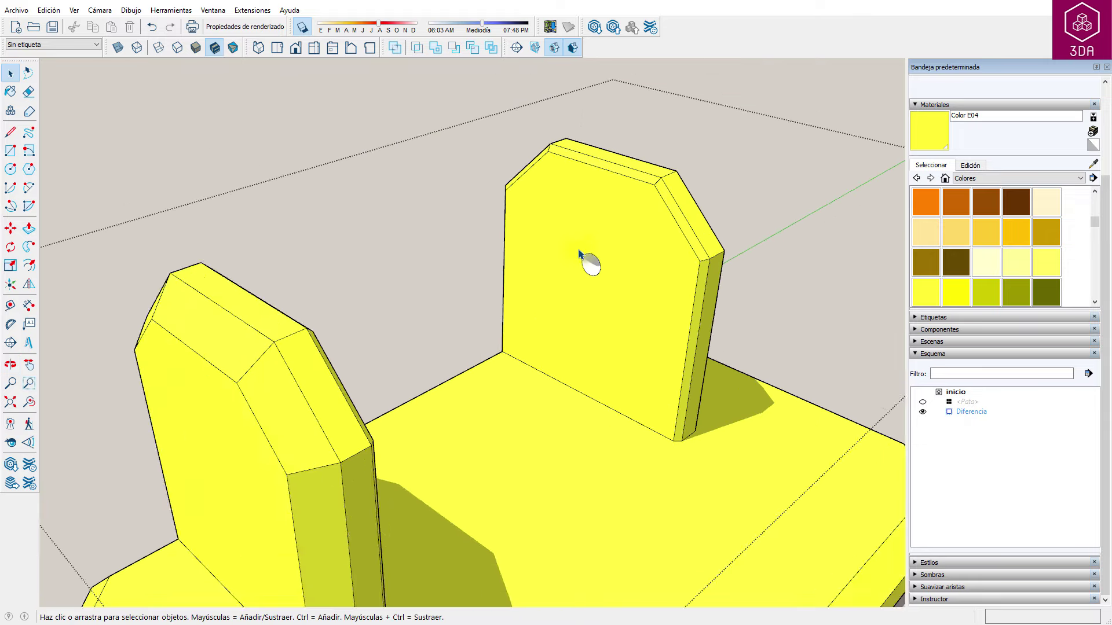
pyautogui.scroll(-5, 587, 260)
pyautogui.scroll(-1, 456, 230)
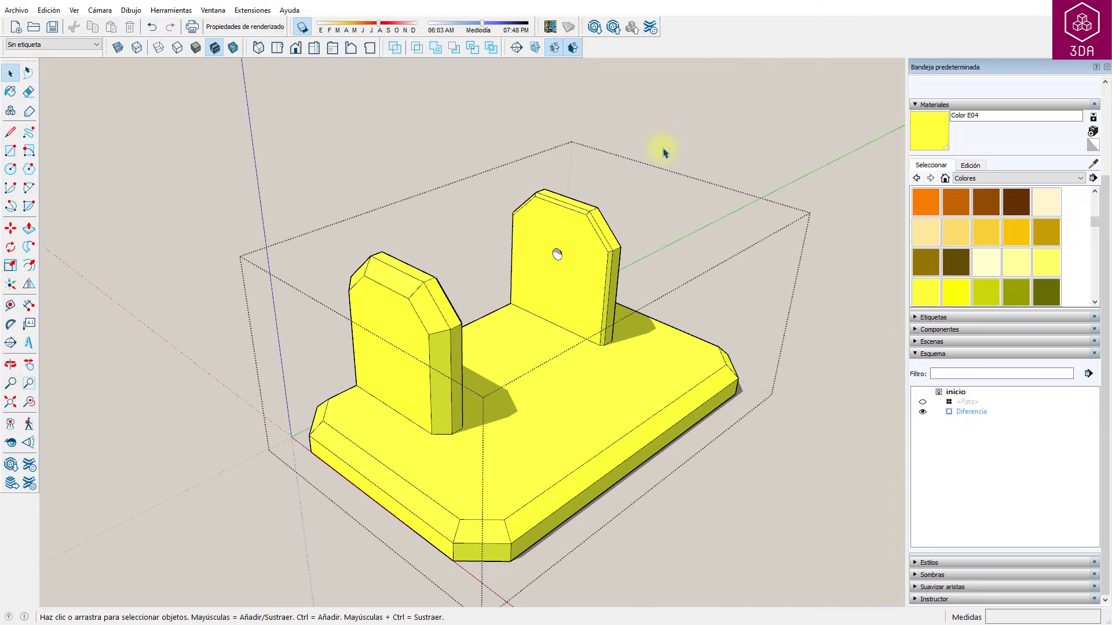
# - Unhide the Pata and rename the Diferencia solid to Pie
pyautogui.click(922, 401)
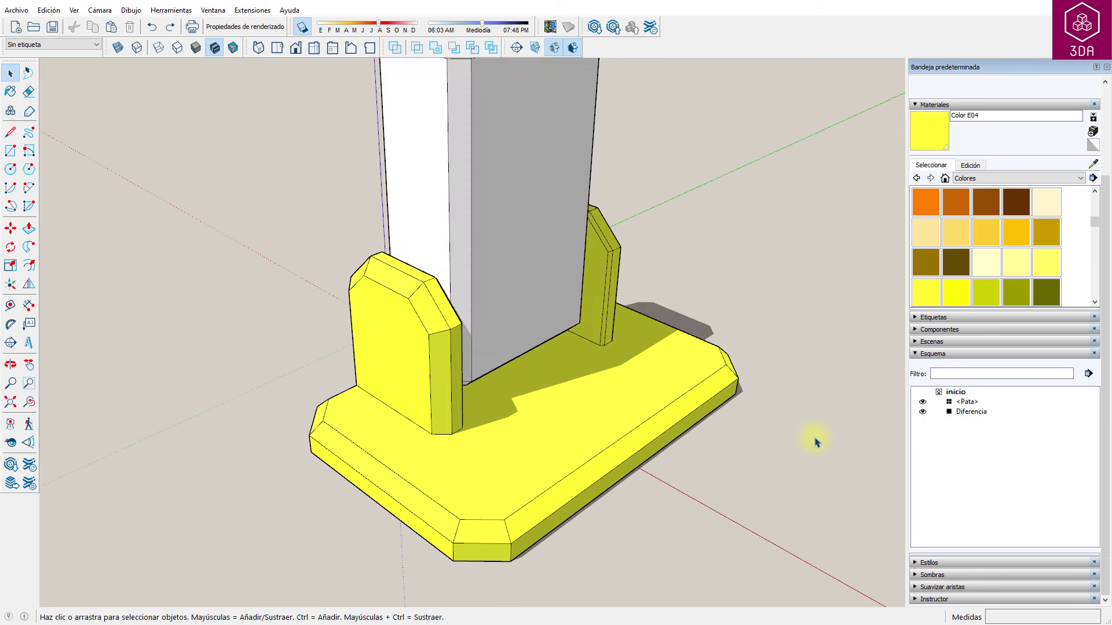
pyautogui.click(964, 411)
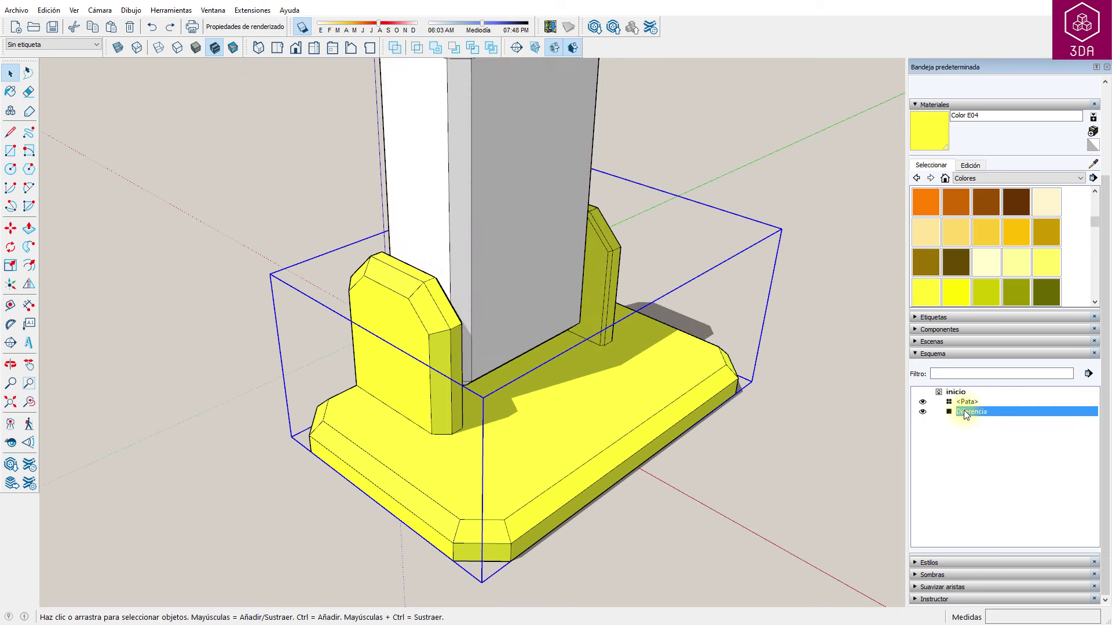
pyautogui.rightClick(963, 409)
pyautogui.click(979, 387)
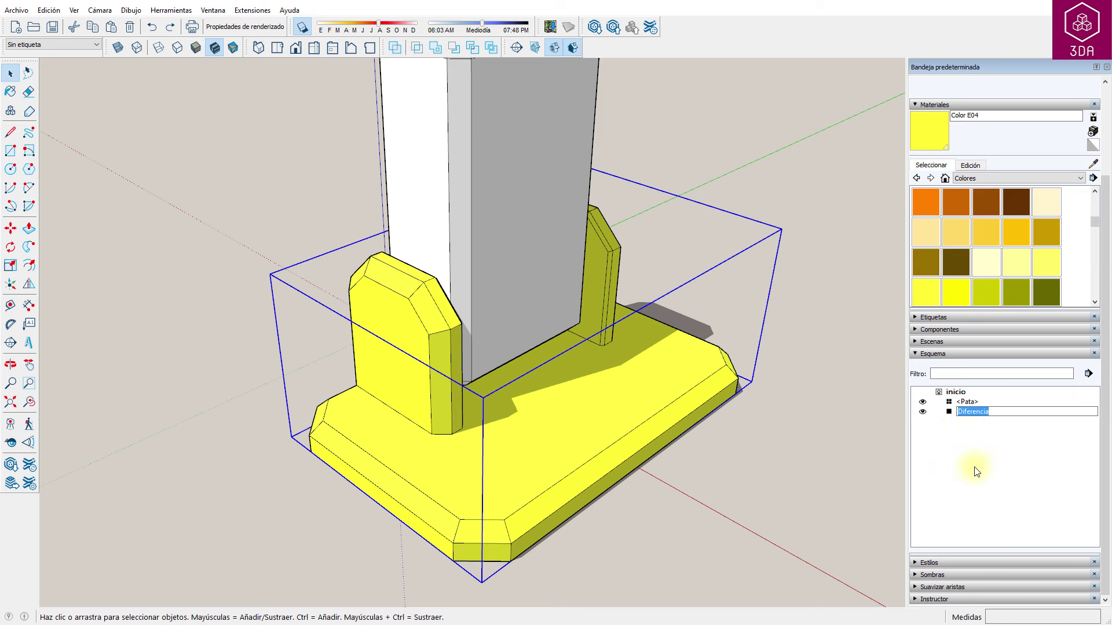
pyautogui.write('Pie')
pyautogui.press('Return')
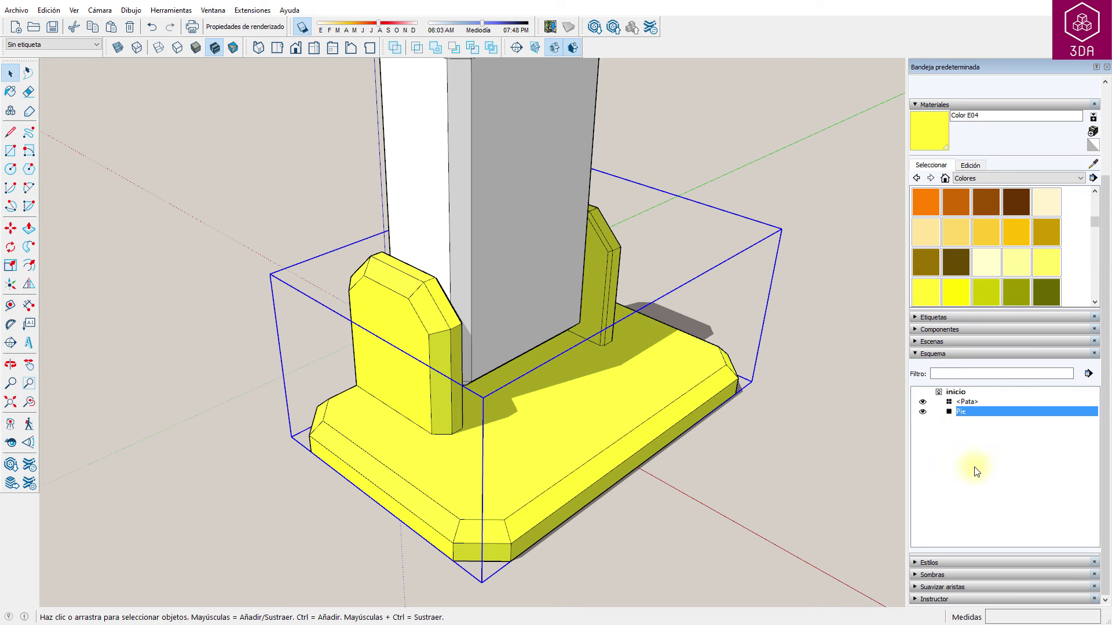
pyautogui.click(856, 476)
# - Select the Pata and Pie and place a flipped copy of both beside the original
pyautogui.scroll(-3, 552, 434)
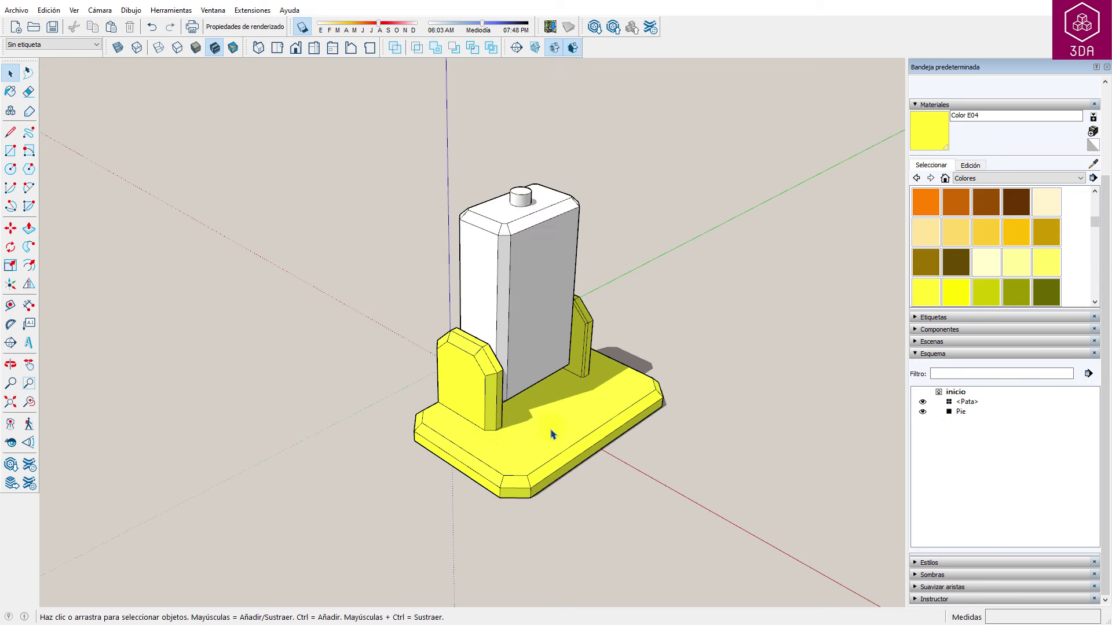
pyautogui.moveTo(532, 458); pyautogui.dragTo(672, 478, button='middle')
pyautogui.moveTo(672, 481); pyautogui.dragTo(356, 241)
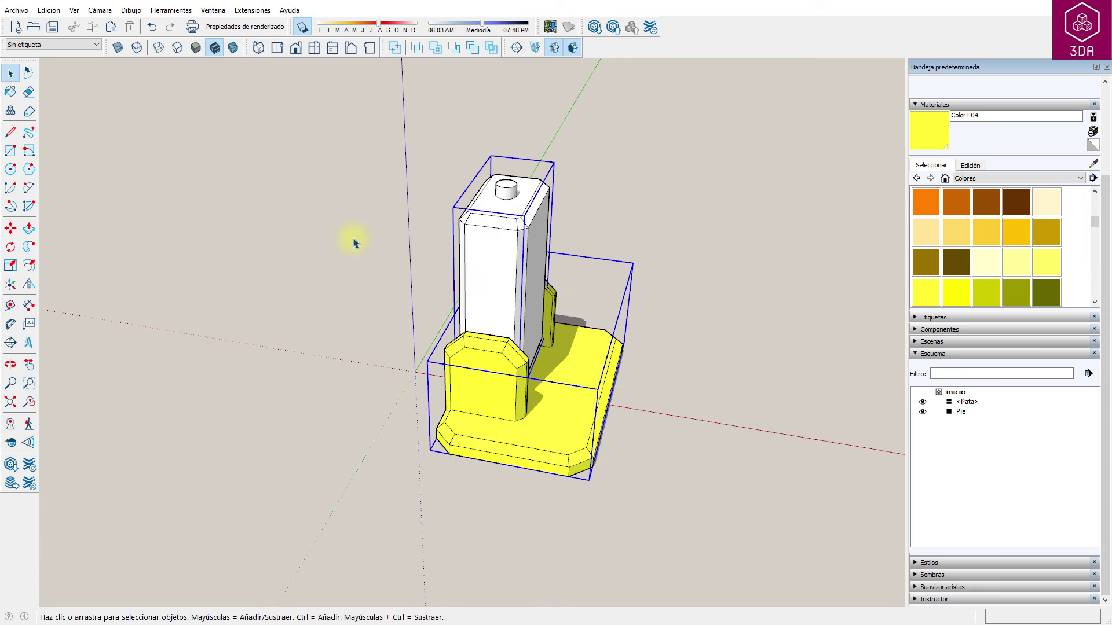
pyautogui.moveTo(379, 348); pyautogui.dragTo(440, 347, button='middle')
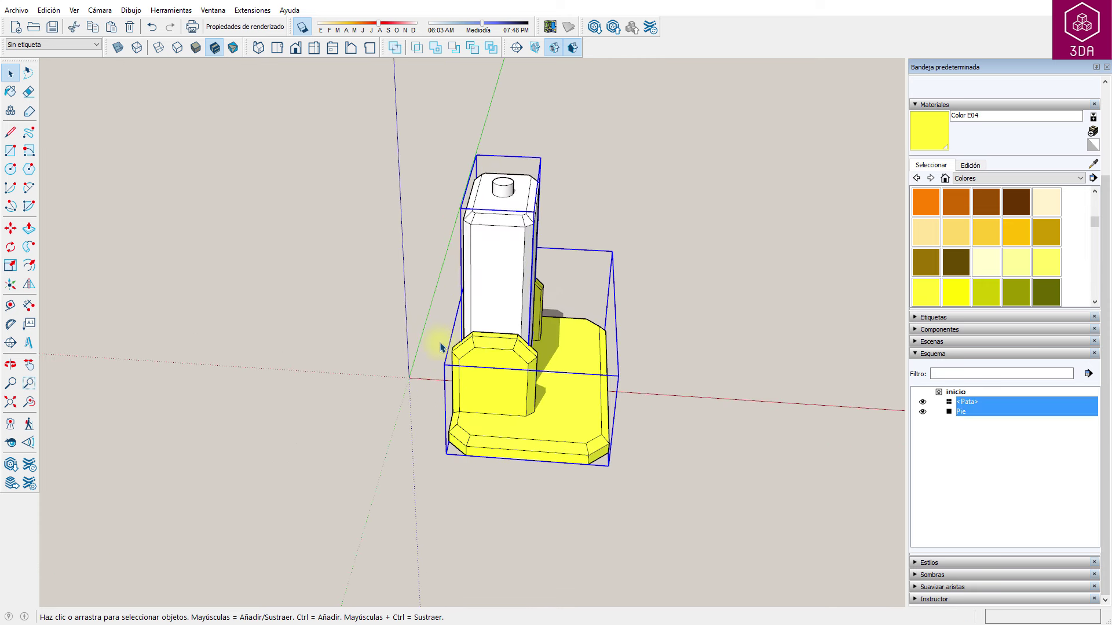
pyautogui.click(29, 283)
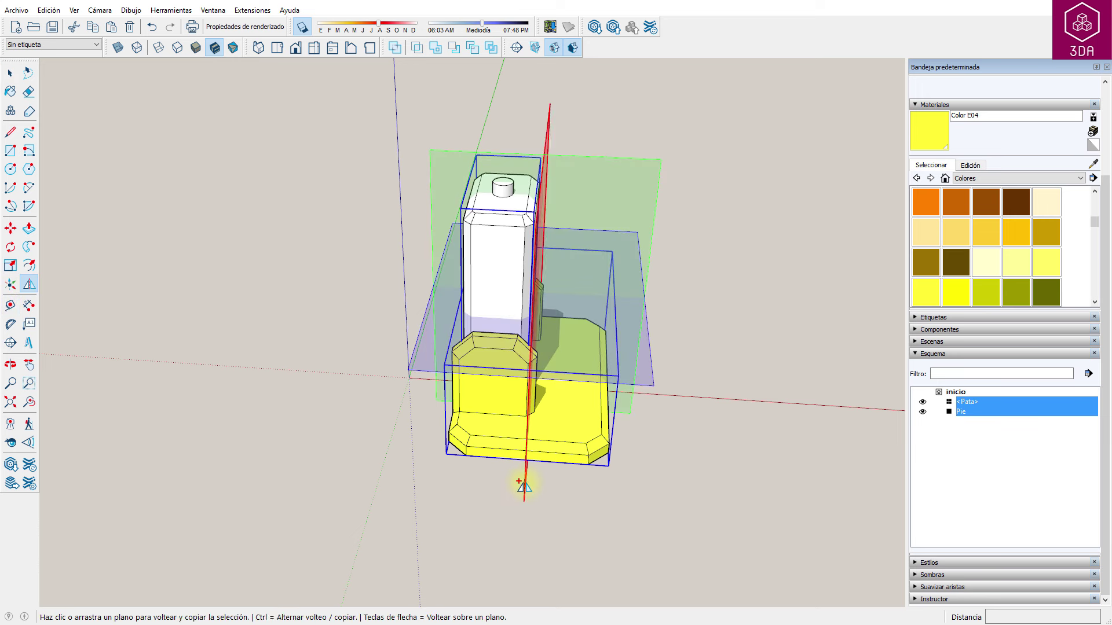
pyautogui.moveTo(520, 481); pyautogui.dragTo(407, 381)
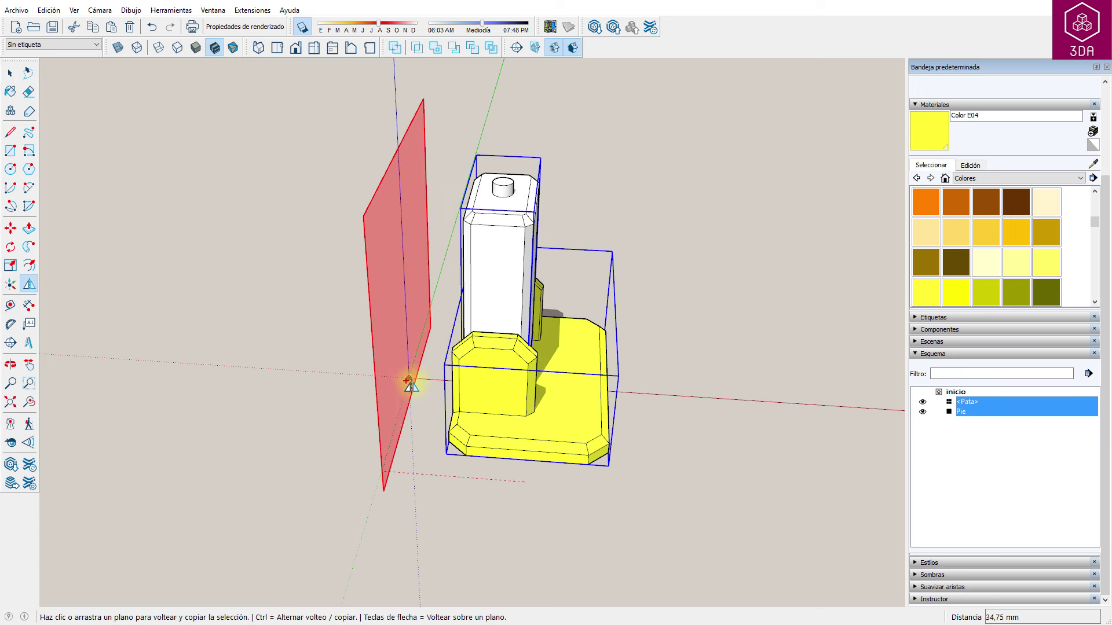
pyautogui.press('space')
pyautogui.click(527, 565)
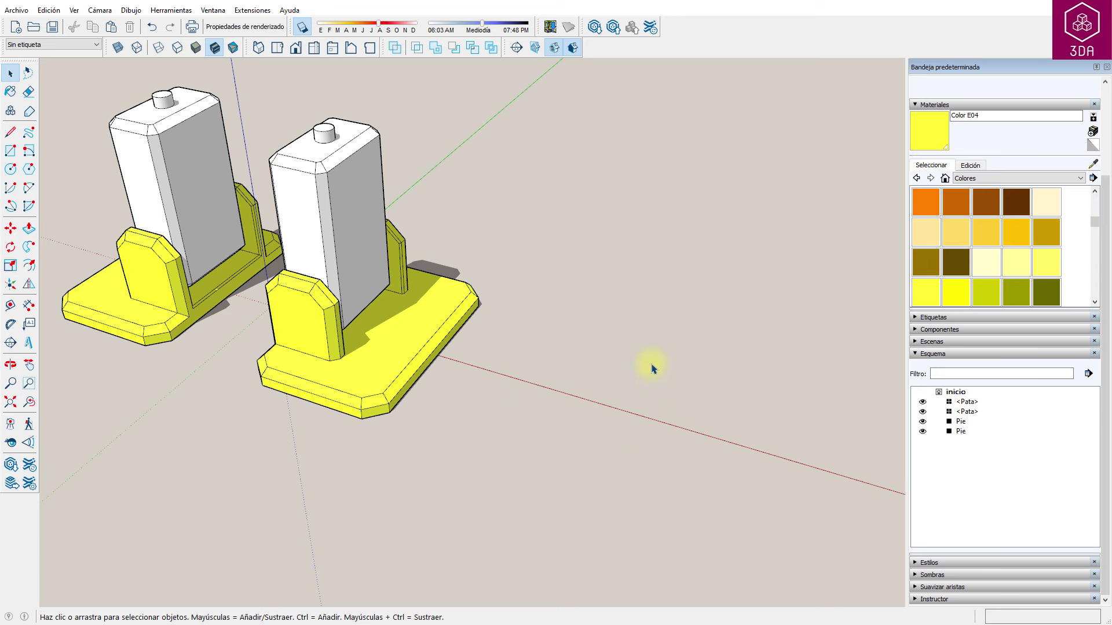
# - Draw a flat rectangle on the ground beside the yellow assemblies
pyautogui.press('r')
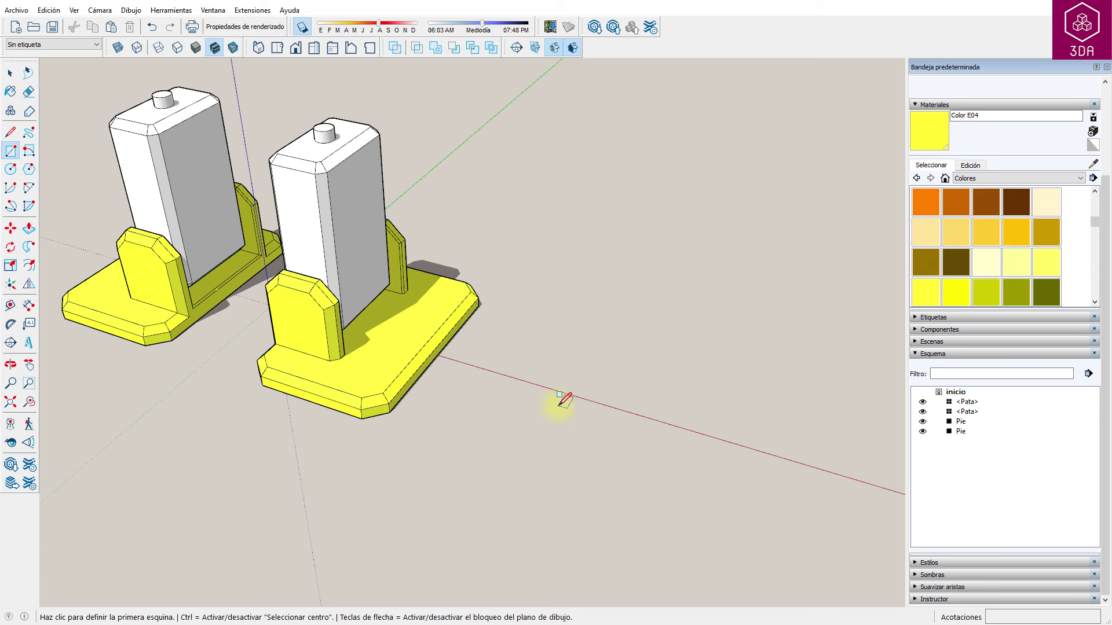
pyautogui.click(559, 406)
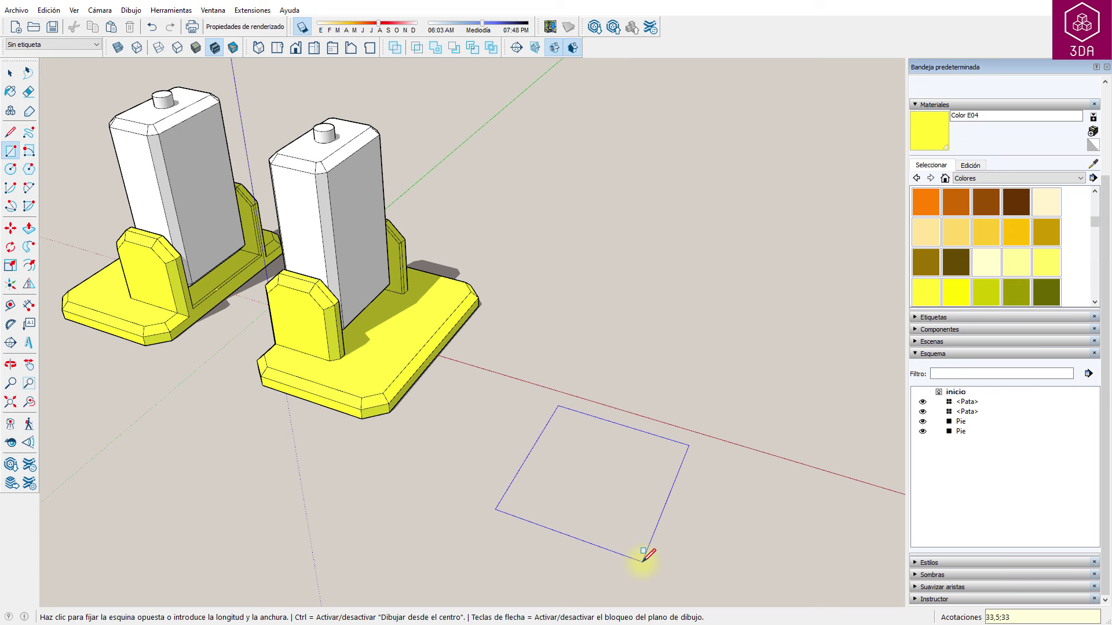
pyautogui.click(643, 561)
pyautogui.scroll(2, 657, 553)
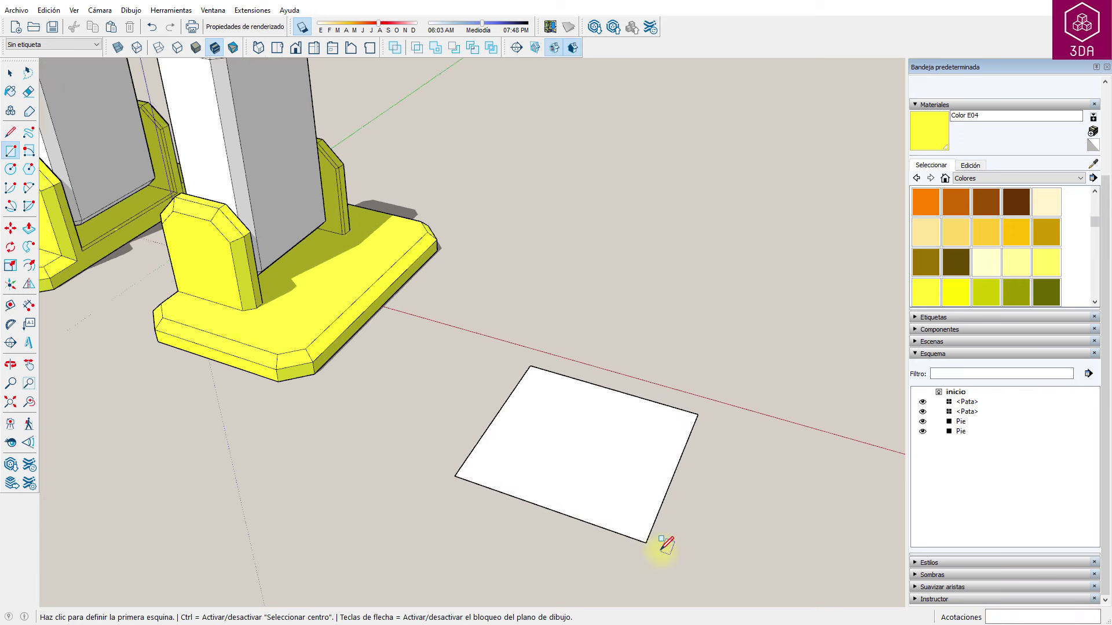
pyautogui.scroll(2, 654, 547)
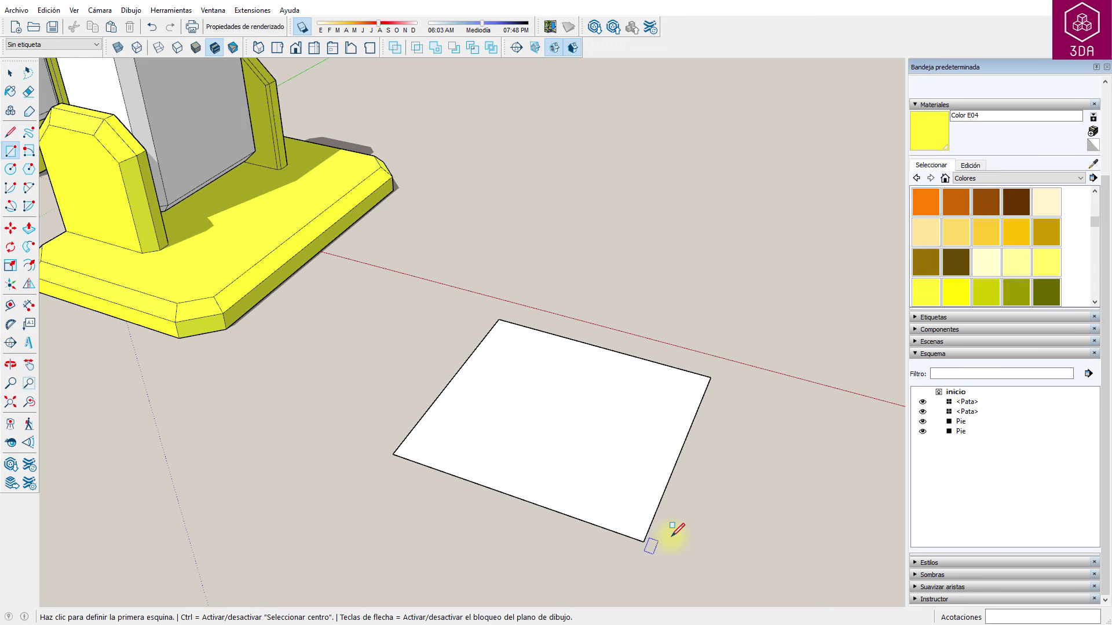
# - Place guides 5 mm in from the rectangle's bottom and right edges
pyautogui.press('t')
pyautogui.click(601, 526)
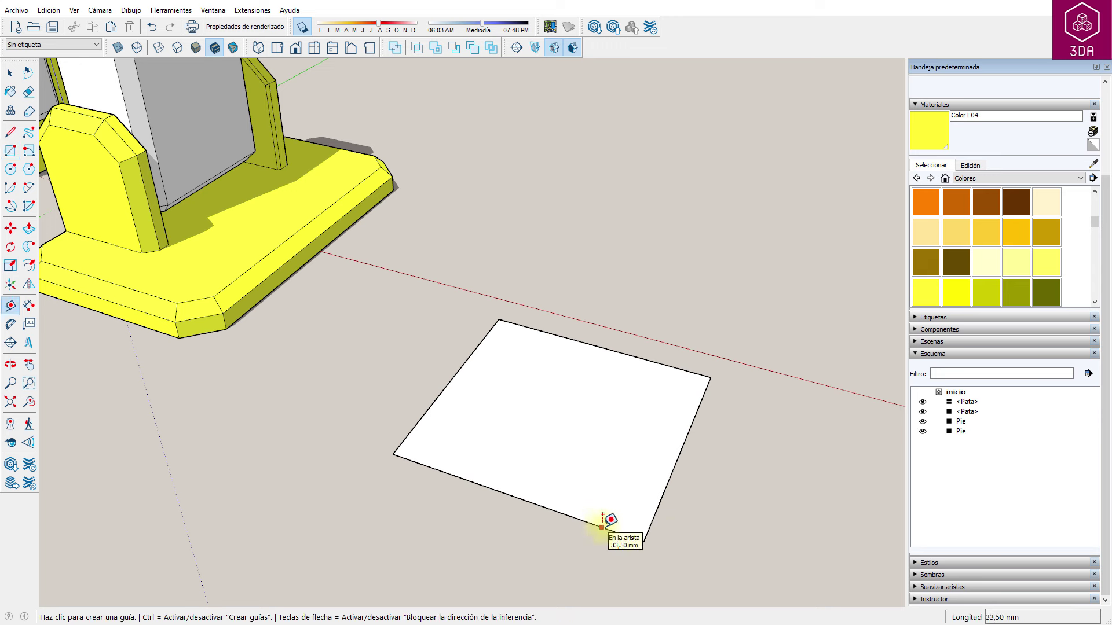
pyautogui.write('5')
pyautogui.click(627, 493)
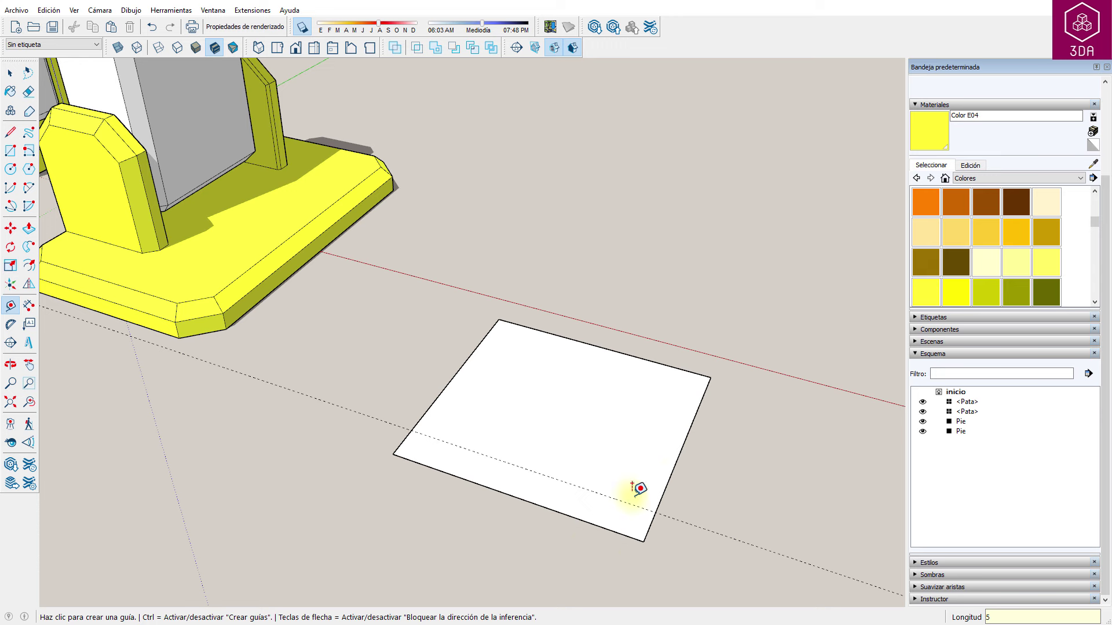
pyautogui.write('5')
pyautogui.click(670, 475)
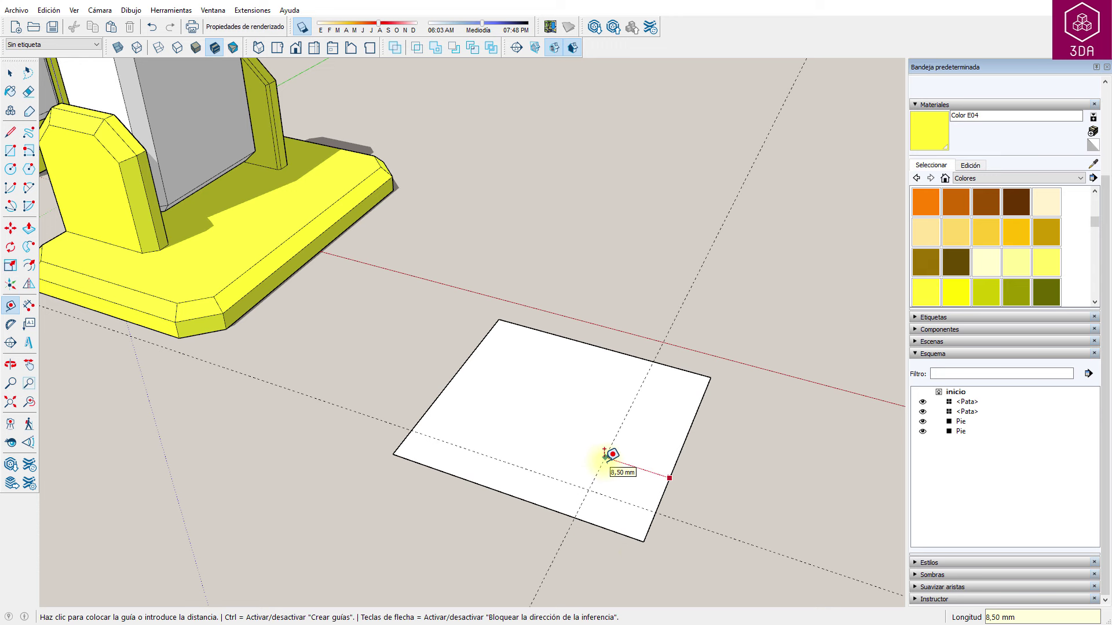
pyautogui.write('5')
pyautogui.press('Return')
# - Draw the chamfer line between the guide points and erase the corner and guides
pyautogui.press('l')
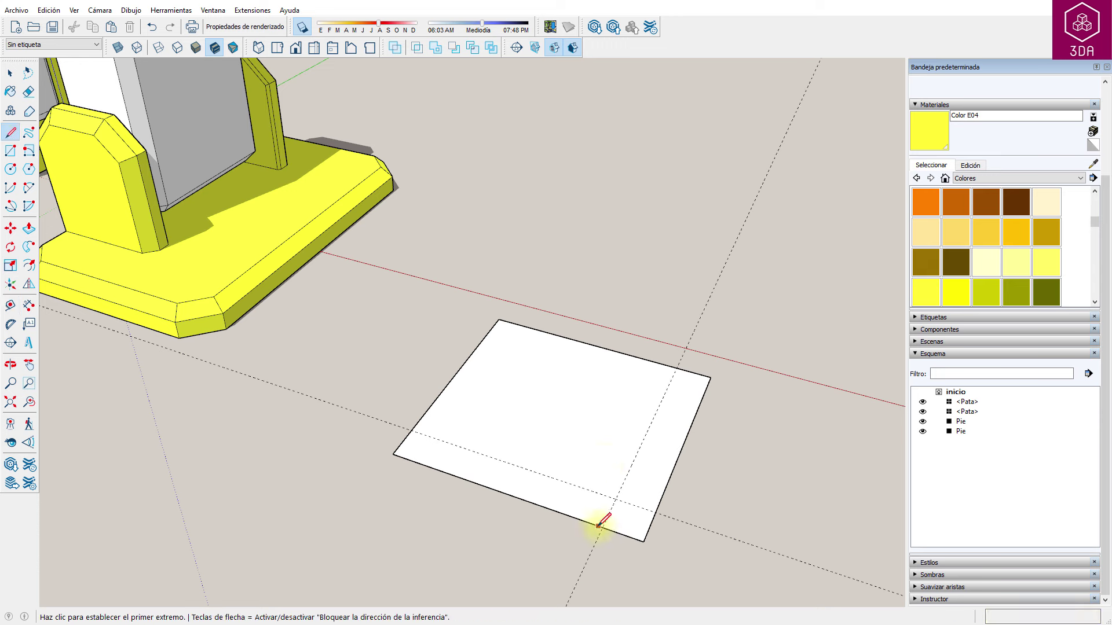
pyautogui.click(602, 527)
pyautogui.click(656, 512)
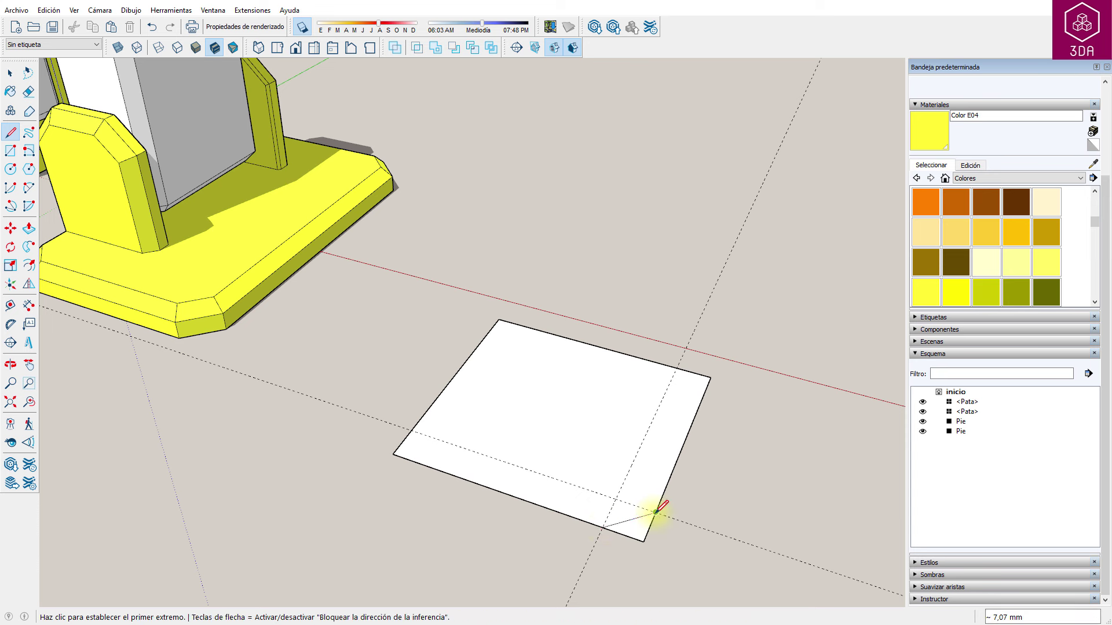
pyautogui.press('e')
pyautogui.moveTo(640, 529)
pyautogui.mouseDown()
pyautogui.moveTo(666, 553)
pyautogui.moveTo(547, 575)
pyautogui.mouseUp()
pyautogui.click(702, 526)
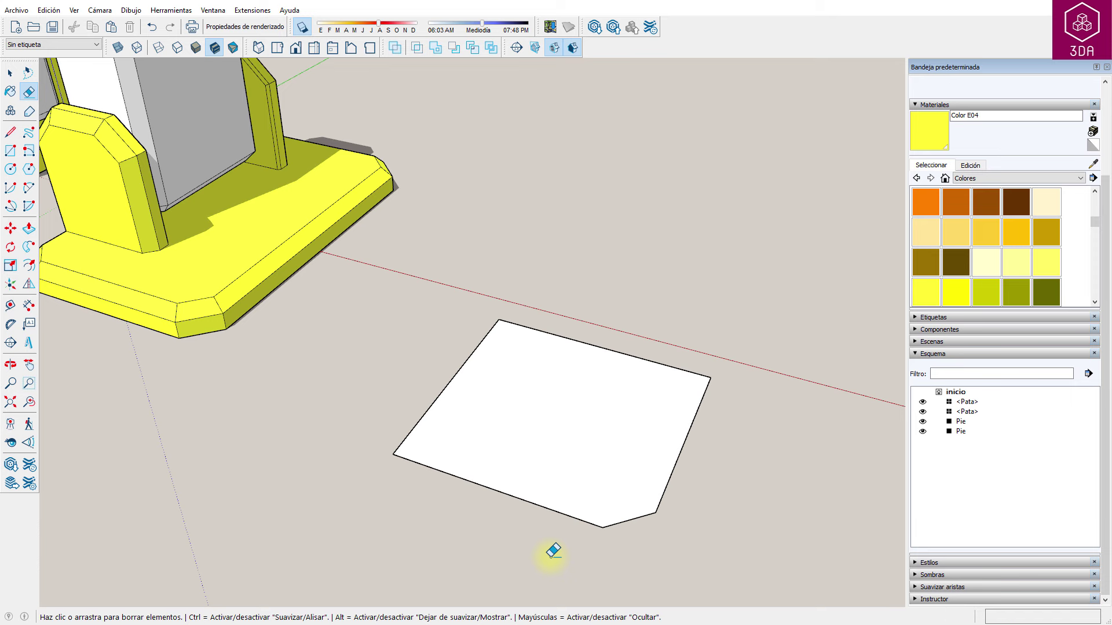
# - Push/Pull the flat face up into a 3 mm thick slab
pyautogui.press('p')
pyautogui.click(569, 485)
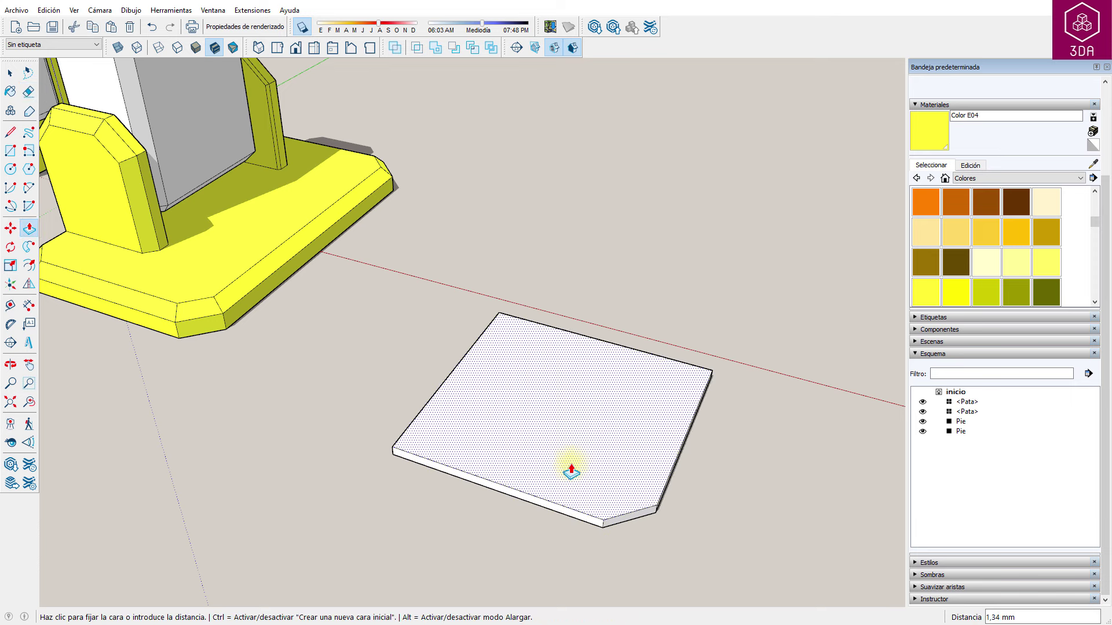
pyautogui.click(574, 459)
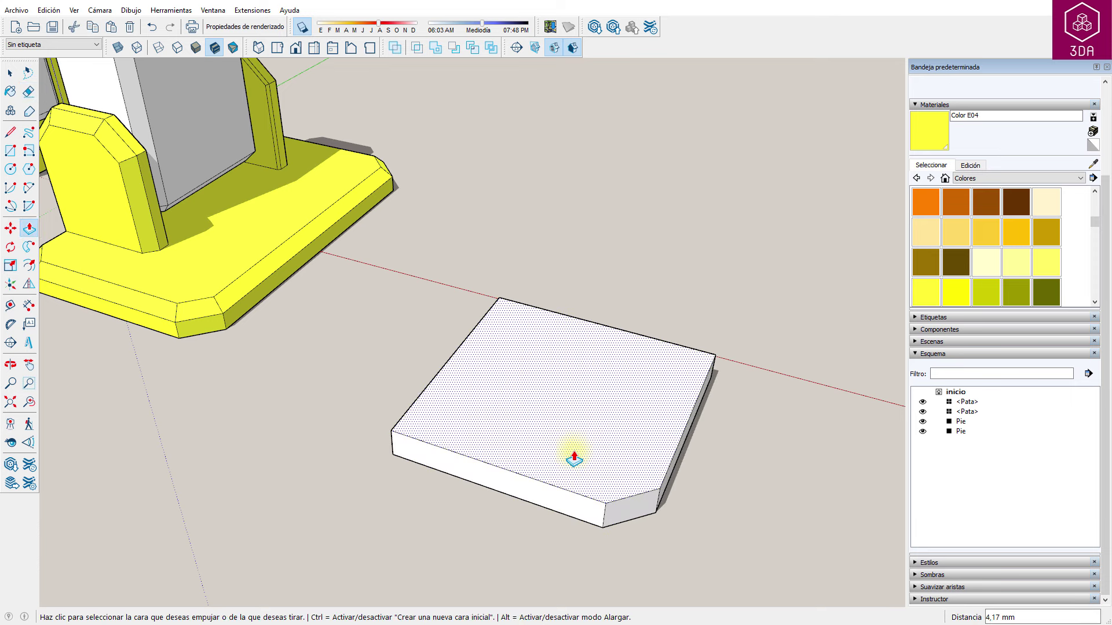
pyautogui.press('Return')
pyautogui.press('space')
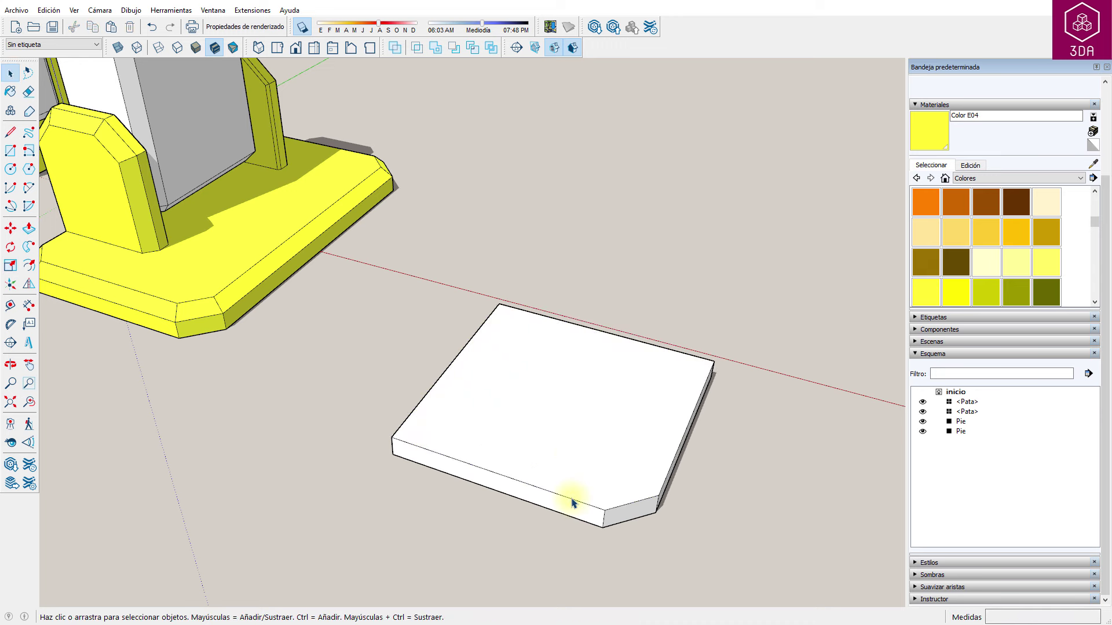
# - Offset the front and chamfered corner edges inward by 1,75 mm
pyautogui.click(573, 492)
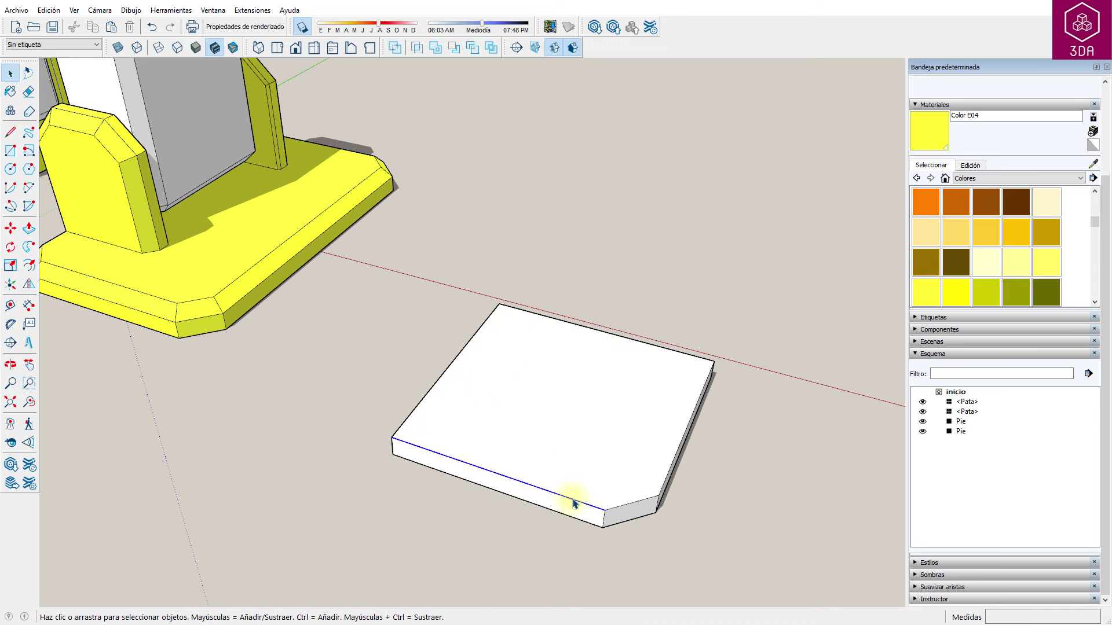
pyautogui.keyDown('shift'); pyautogui.click(630, 505); pyautogui.keyUp('shift')
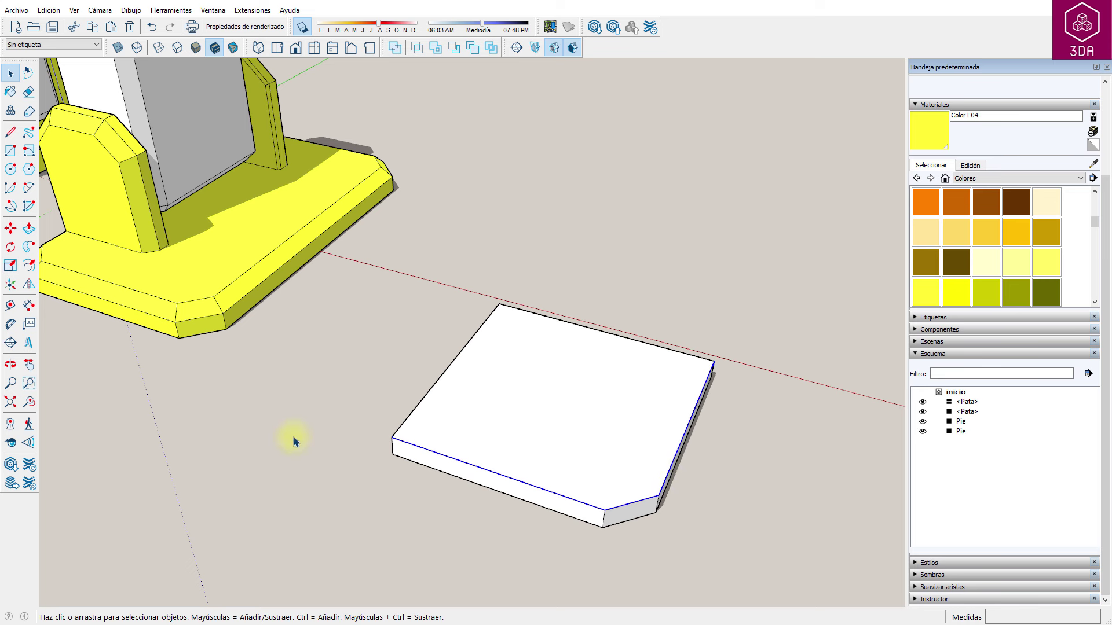
pyautogui.click(30, 267)
pyautogui.click(579, 501)
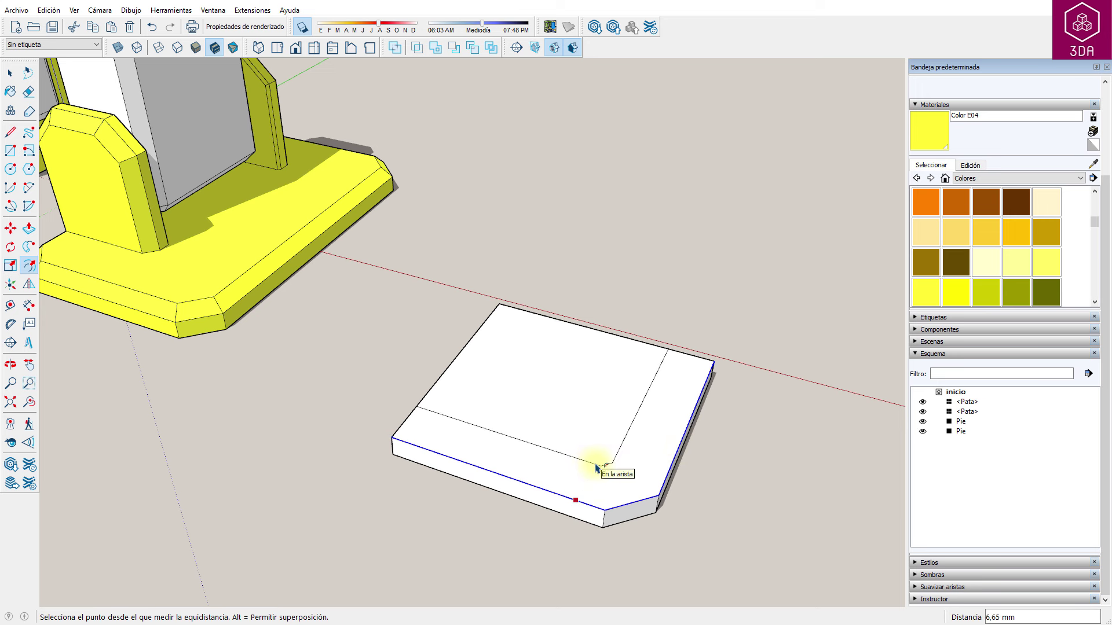
pyautogui.write('1,75')
pyautogui.press('Return')
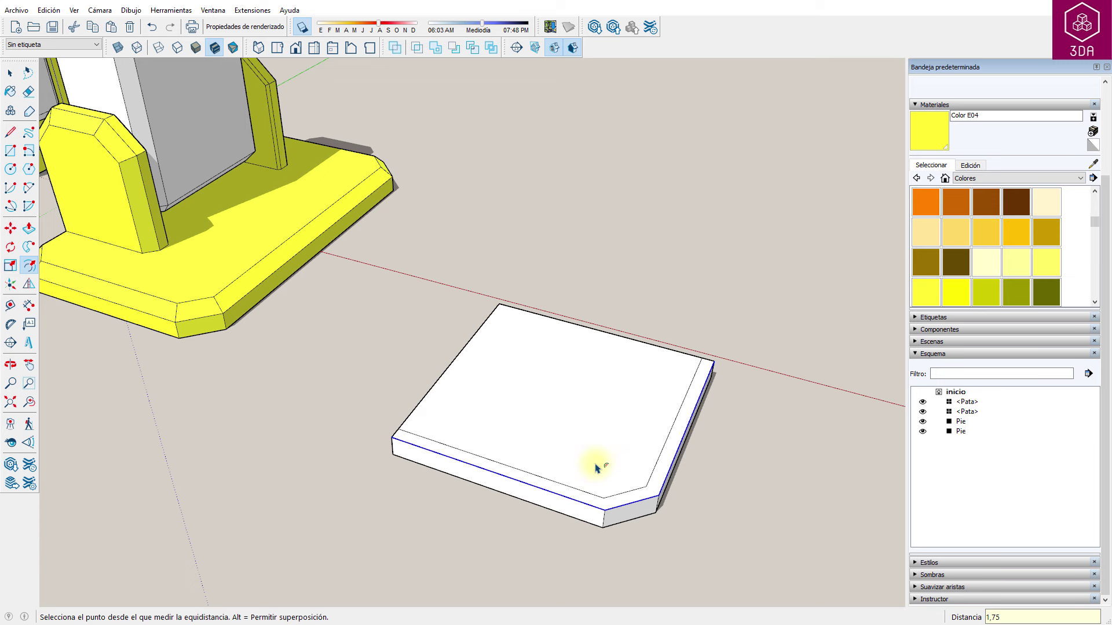
# - Raise the offset strip 35 mm into walls
pyautogui.press('p')
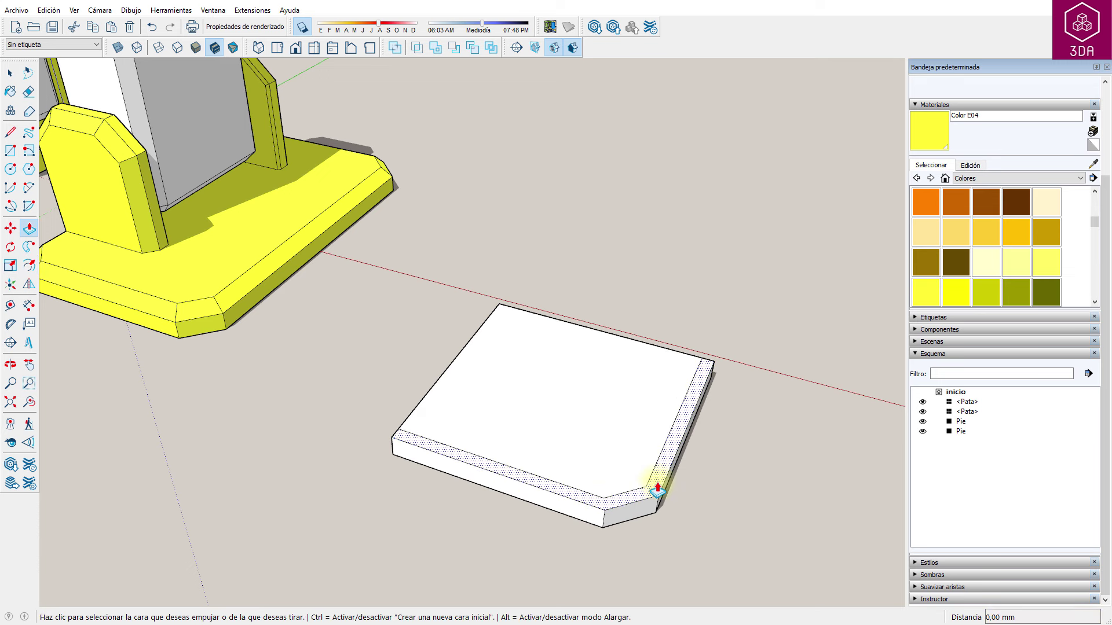
pyautogui.moveTo(656, 490); pyautogui.dragTo(658, 434)
pyautogui.write('35')
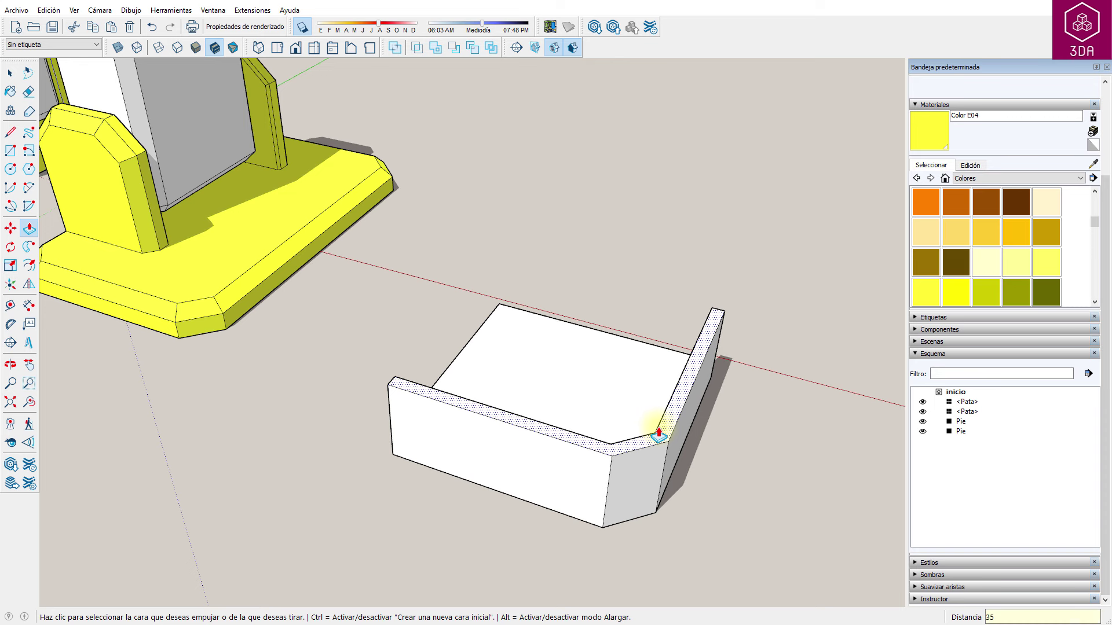
pyautogui.press('Return')
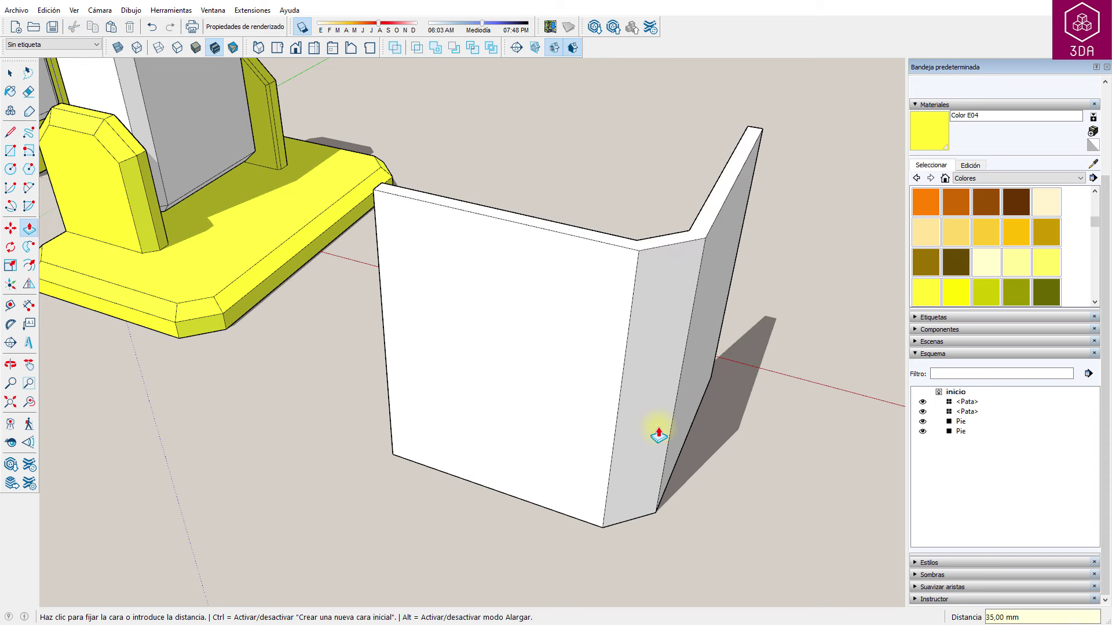
pyautogui.press('space')
pyautogui.scroll(-5, 567, 399)
# - Draw a diagonal chamfer line across the corner where the bracket's base meets its wall
pyautogui.moveTo(566, 405)
pyautogui.mouseDown(button='middle')
pyautogui.moveTo(768, 499)
pyautogui.moveTo(807, 484)
pyautogui.mouseUp(button='middle')
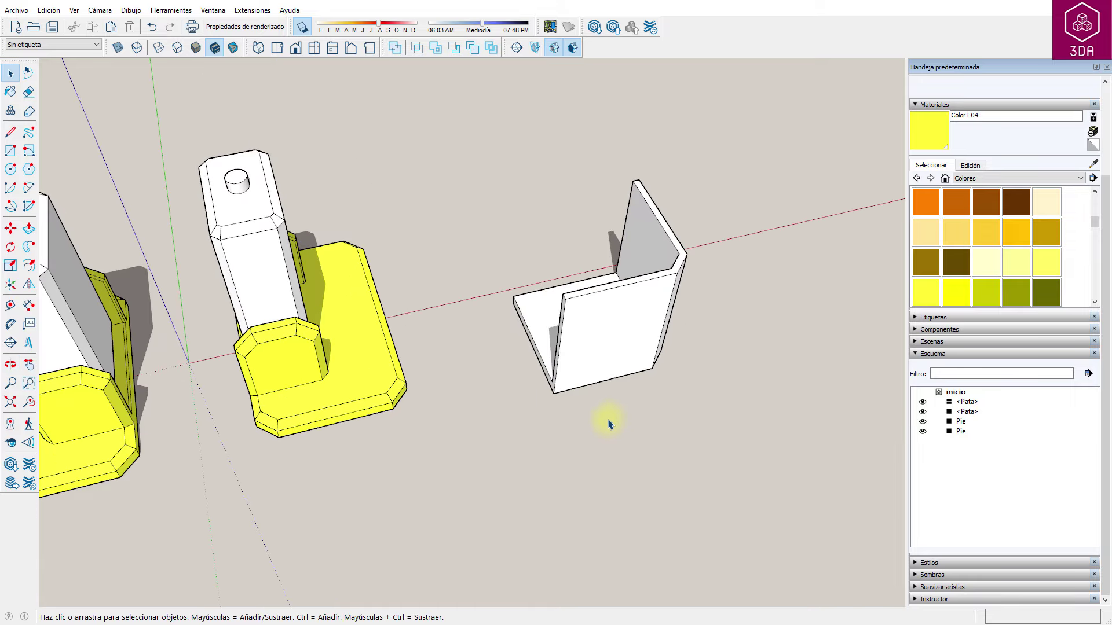
pyautogui.moveTo(582, 421); pyautogui.dragTo(573, 312, button='middle')
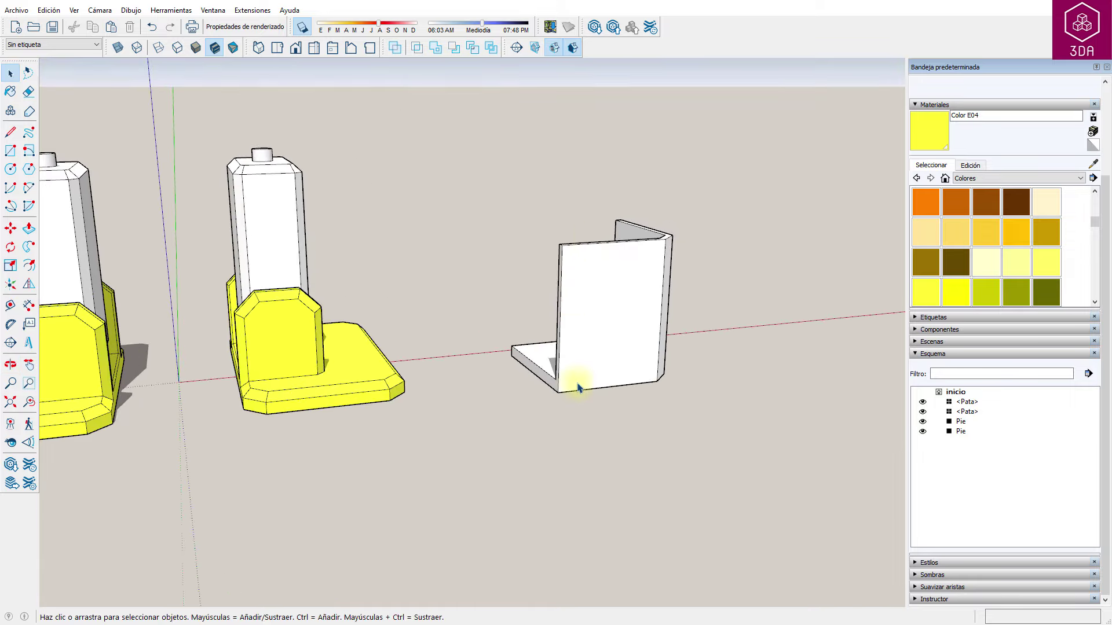
pyautogui.scroll(3, 585, 394)
pyautogui.moveTo(585, 394); pyautogui.dragTo(586, 377, button='middle')
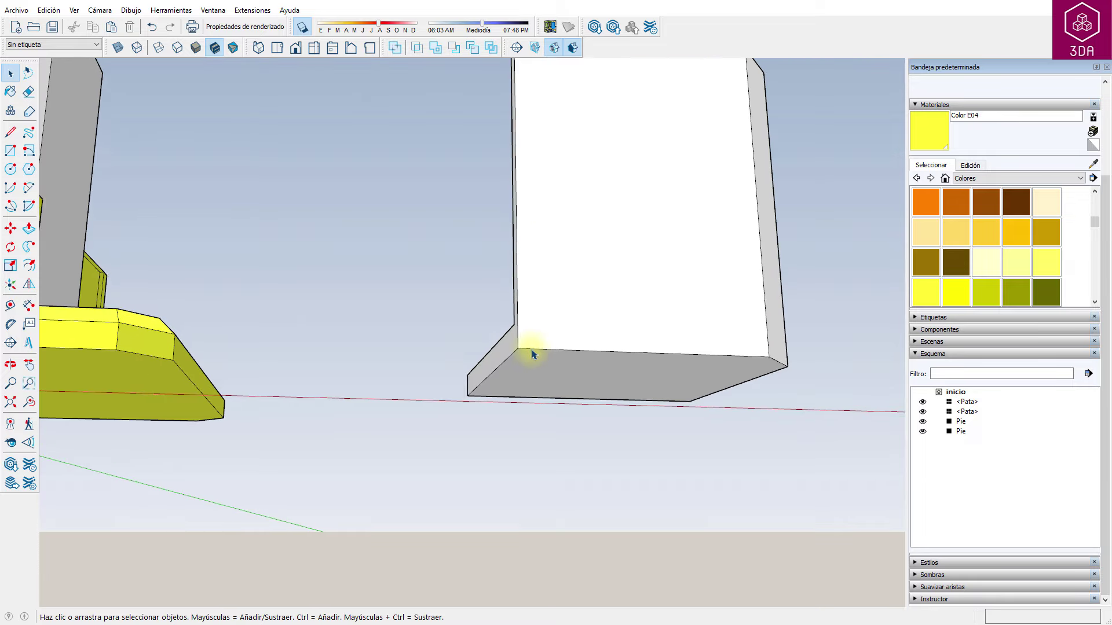
pyautogui.scroll(1, 586, 376)
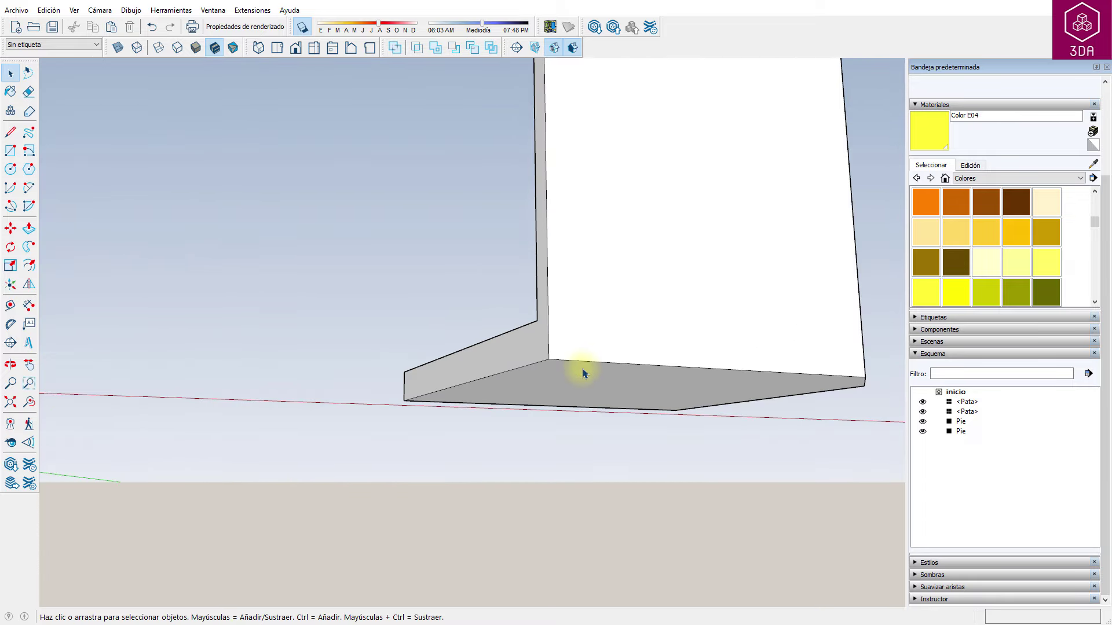
pyautogui.moveTo(544, 365); pyautogui.dragTo(651, 397, button='middle')
pyautogui.press('l')
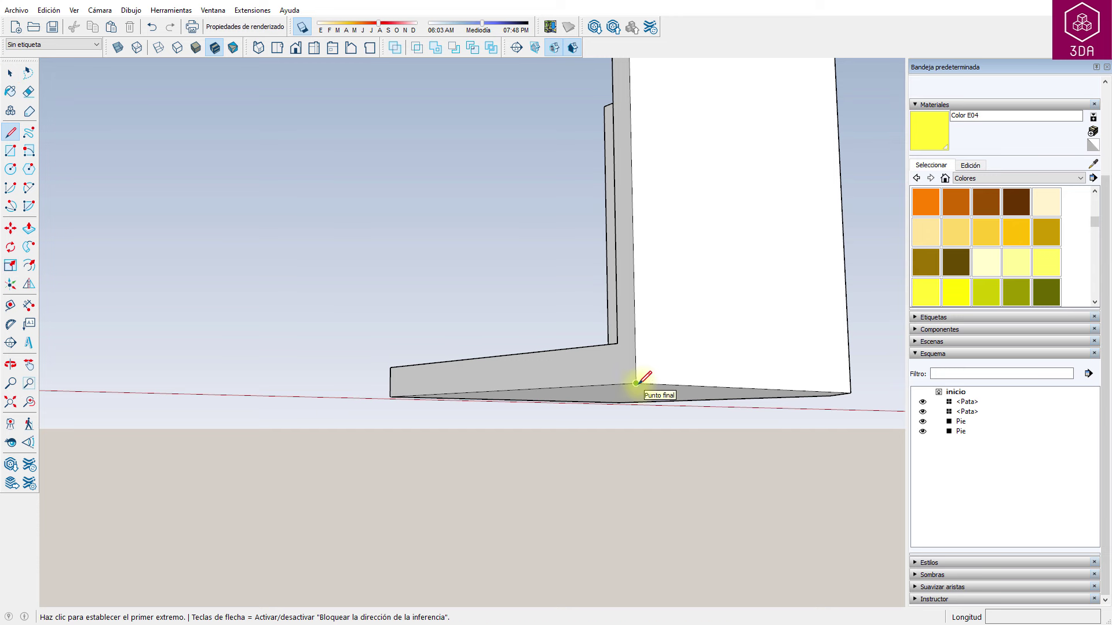
pyautogui.click(636, 383)
pyautogui.write('2')
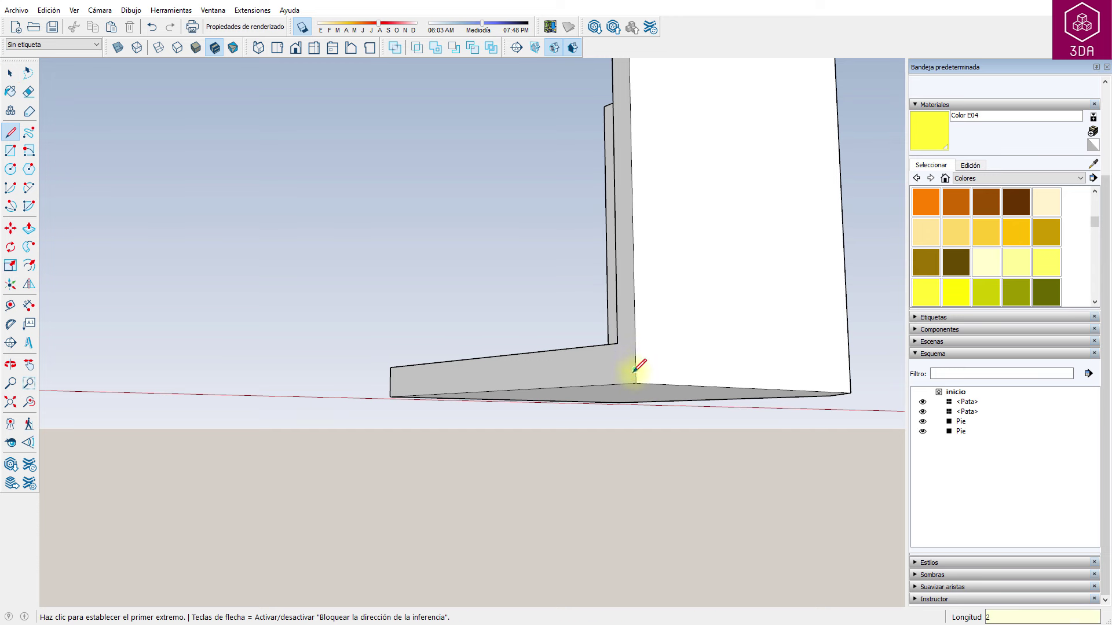
pyautogui.click(636, 382)
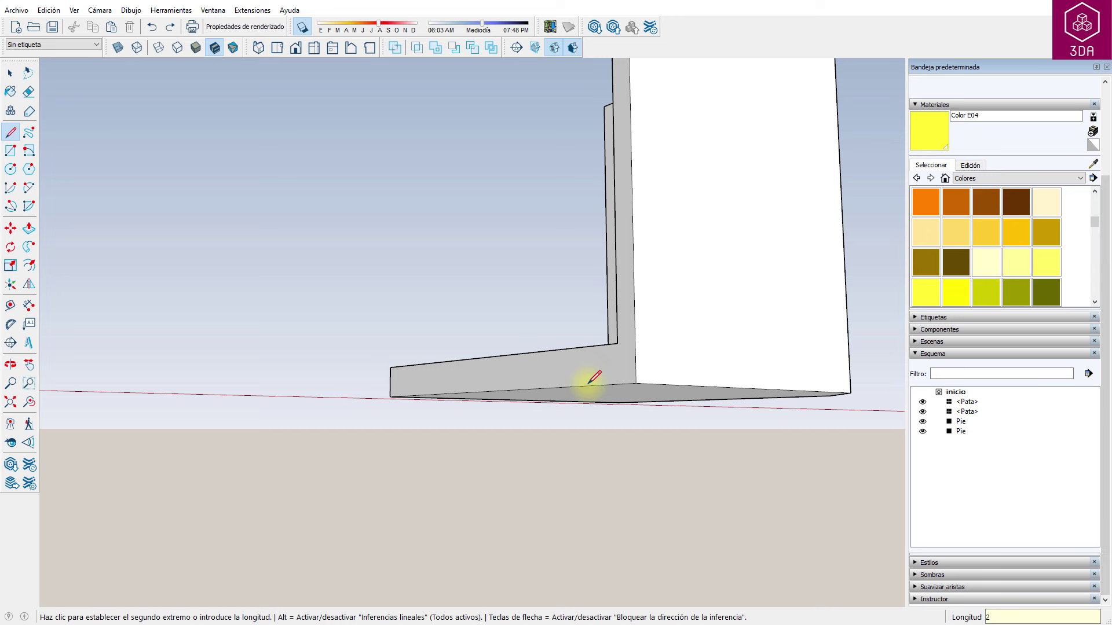
pyautogui.press('Escape')
pyautogui.click(616, 384)
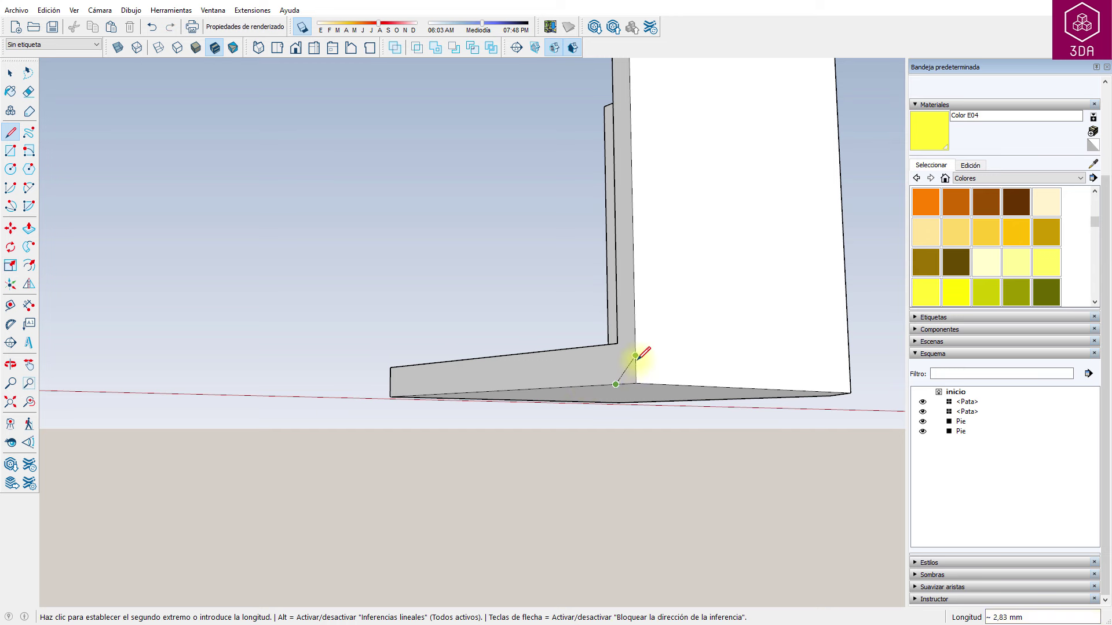
pyautogui.click(635, 355)
pyautogui.press('space')
# - Sweep the chamfer profile with Follow Me along the base's long and short edges
pyautogui.moveTo(643, 315); pyautogui.dragTo(596, 306, button='middle')
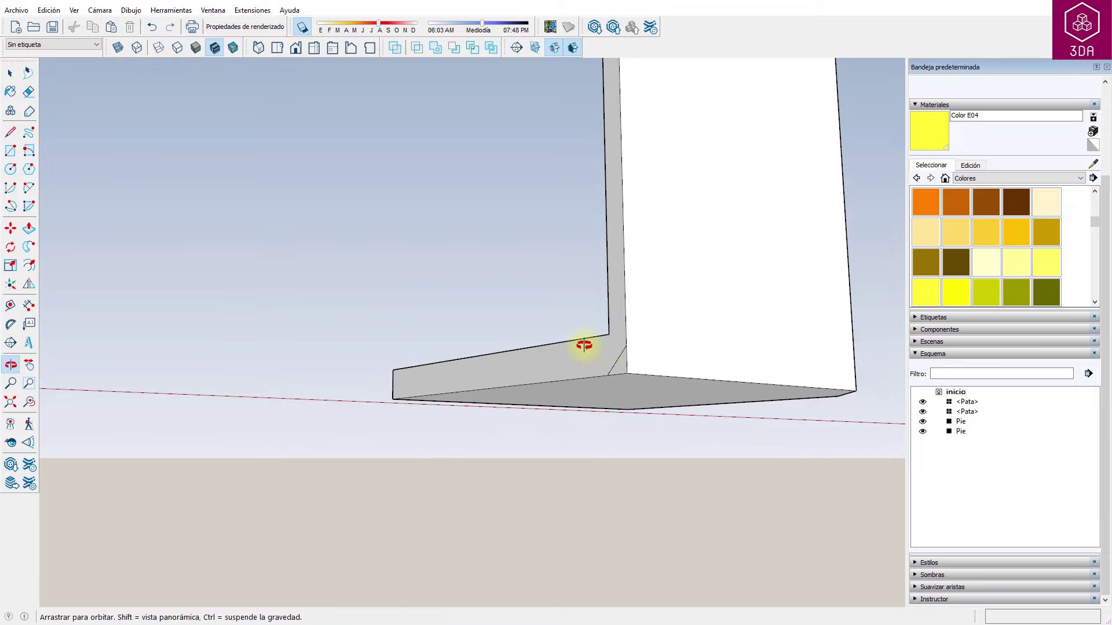
pyautogui.click(618, 301)
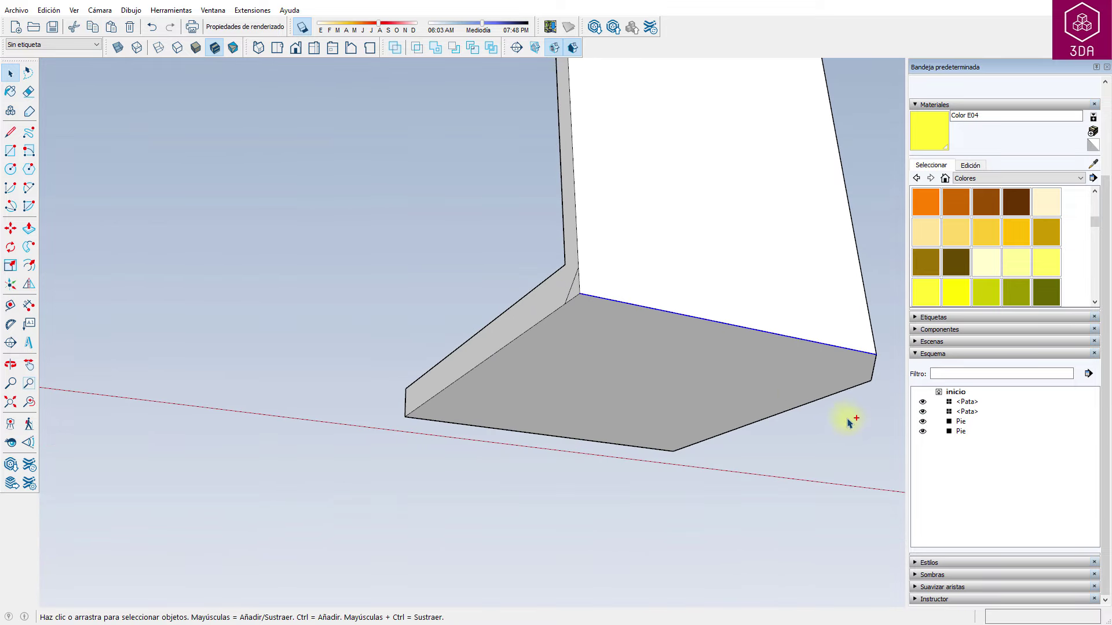
pyautogui.keyDown('ctrl'); pyautogui.click(873, 369); pyautogui.keyUp('ctrl')
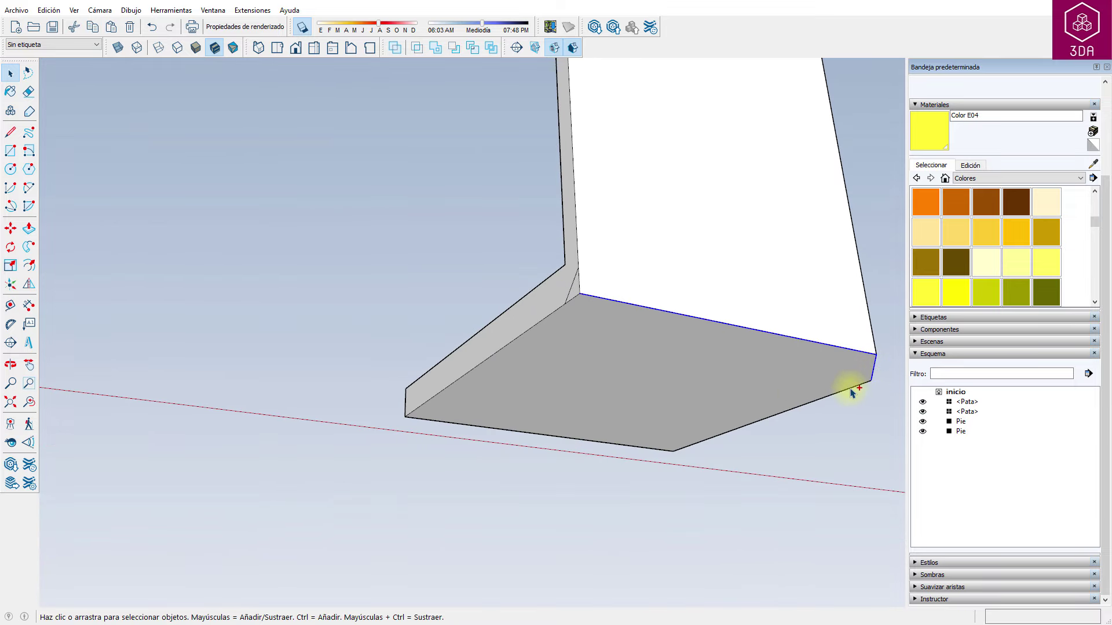
pyautogui.click(28, 246)
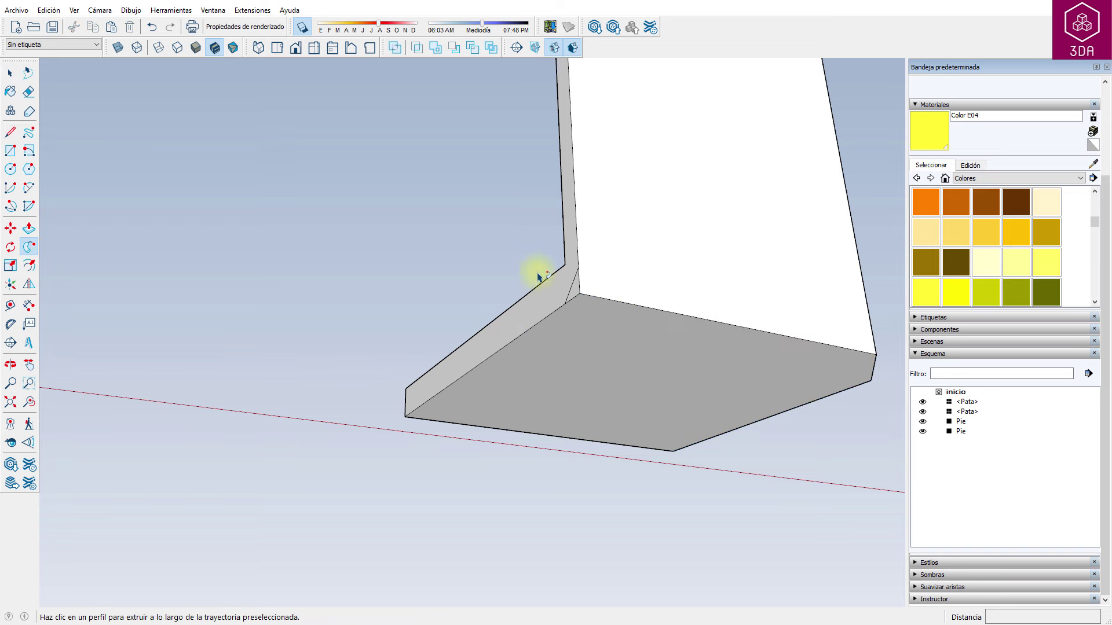
pyautogui.click(574, 289)
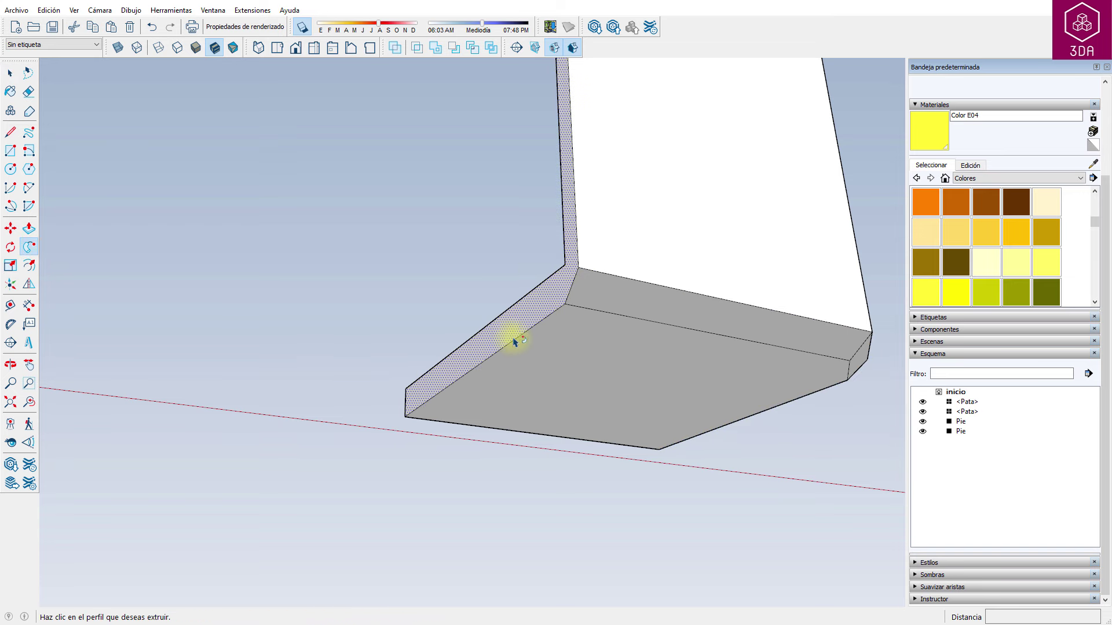
pyautogui.scroll(-5, 514, 342)
pyautogui.moveTo(479, 278)
pyautogui.mouseDown(button='middle')
pyautogui.moveTo(529, 426)
pyautogui.moveTo(563, 352)
pyautogui.moveTo(314, 445)
pyautogui.mouseUp(button='middle')
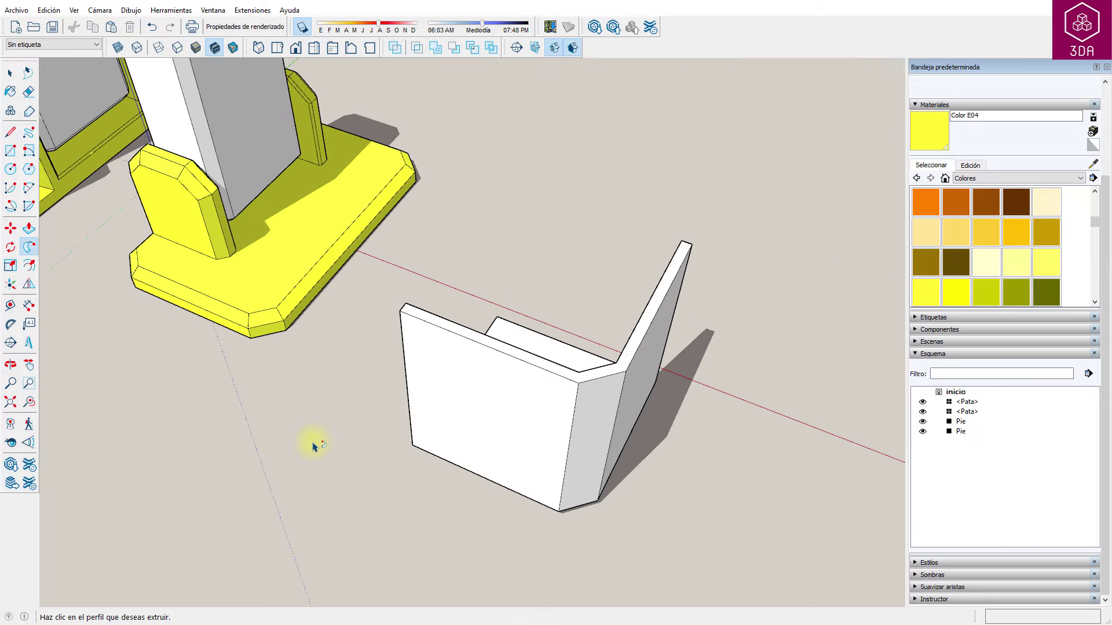
# - Copy the yellow octagonal block from inside the Pie base
pyautogui.press('space')
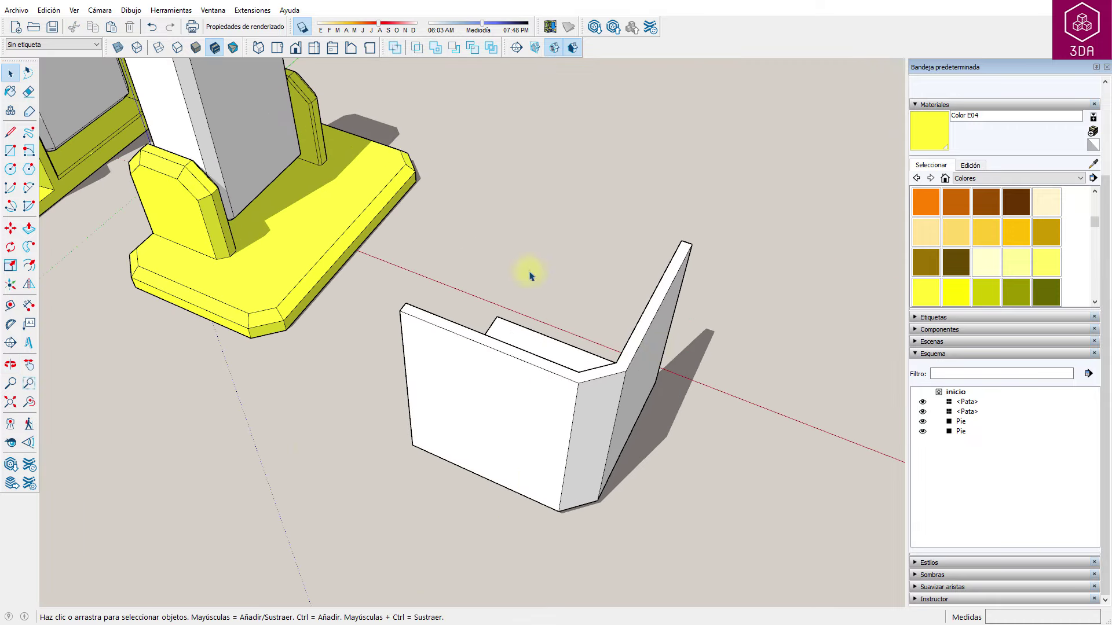
pyautogui.doubleClick(207, 222)
pyautogui.moveTo(165, 243)
pyautogui.mouseDown(button='middle')
pyautogui.moveTo(232, 293)
pyautogui.moveTo(380, 456)
pyautogui.moveTo(397, 280)
pyautogui.moveTo(549, 386)
pyautogui.moveTo(432, 380)
pyautogui.mouseUp(button='middle')
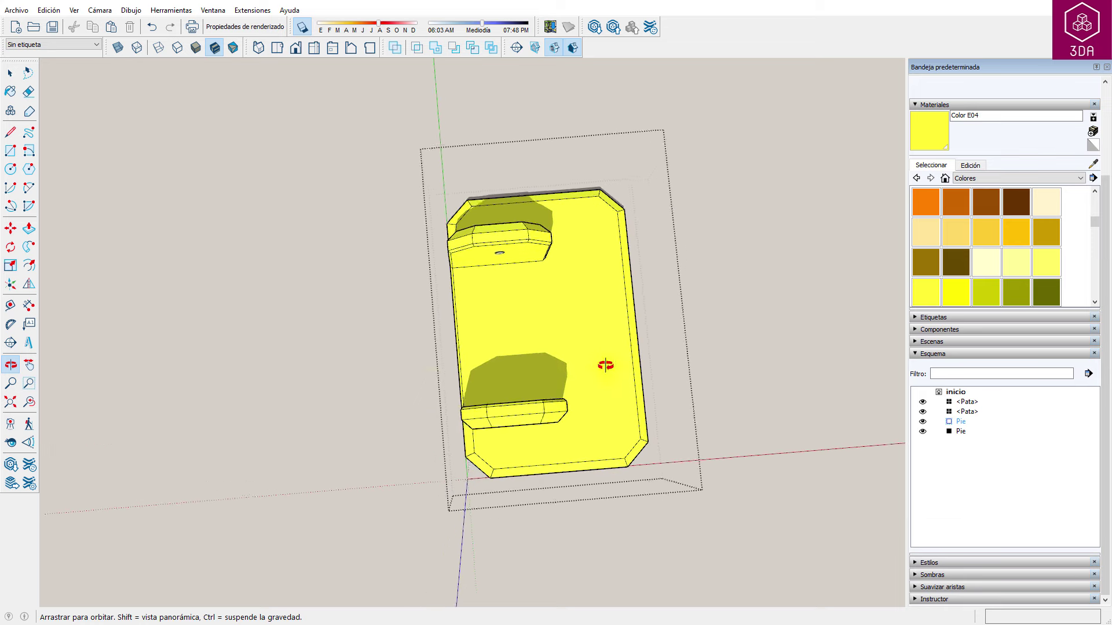
pyautogui.moveTo(431, 379); pyautogui.dragTo(588, 438)
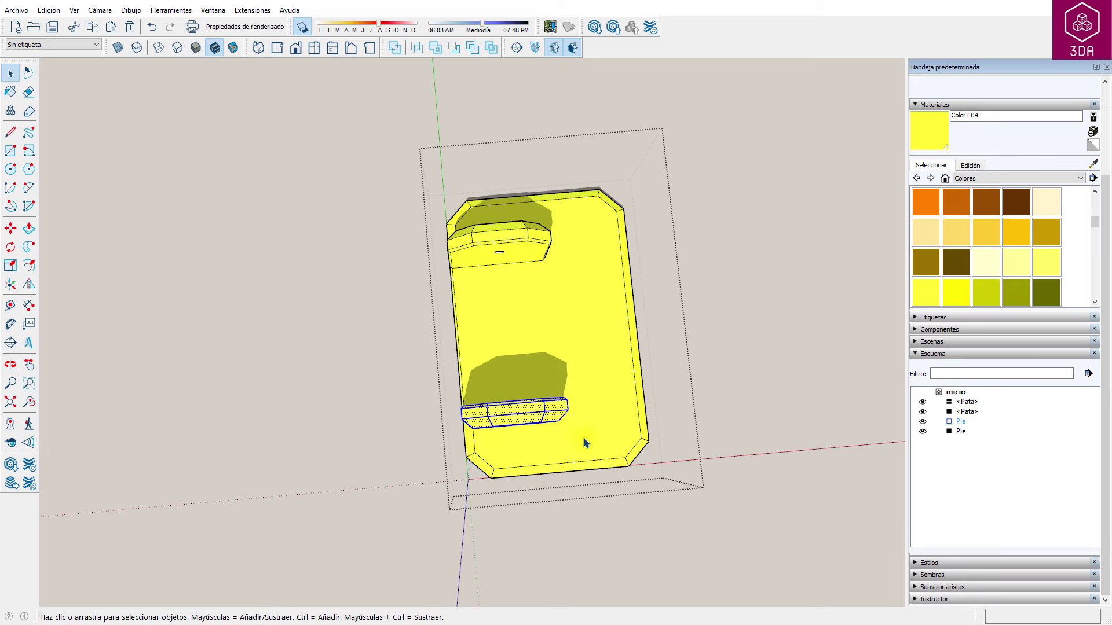
pyautogui.moveTo(469, 462)
pyautogui.mouseDown(button='middle')
pyautogui.moveTo(560, 347)
pyautogui.moveTo(660, 301)
pyautogui.mouseUp(button='middle')
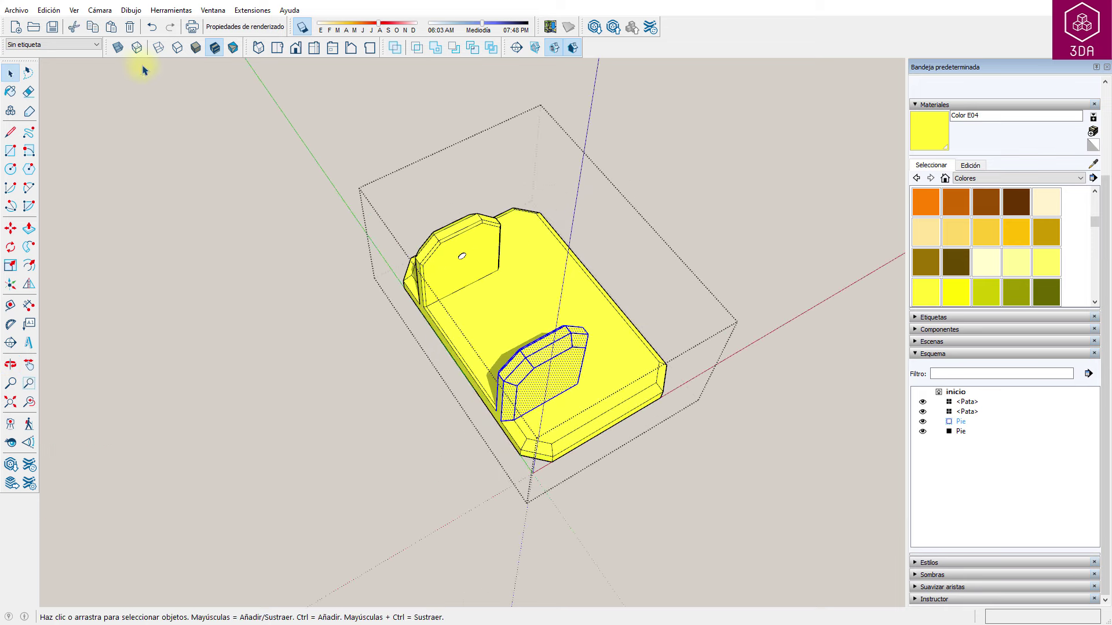
pyautogui.click(49, 10)
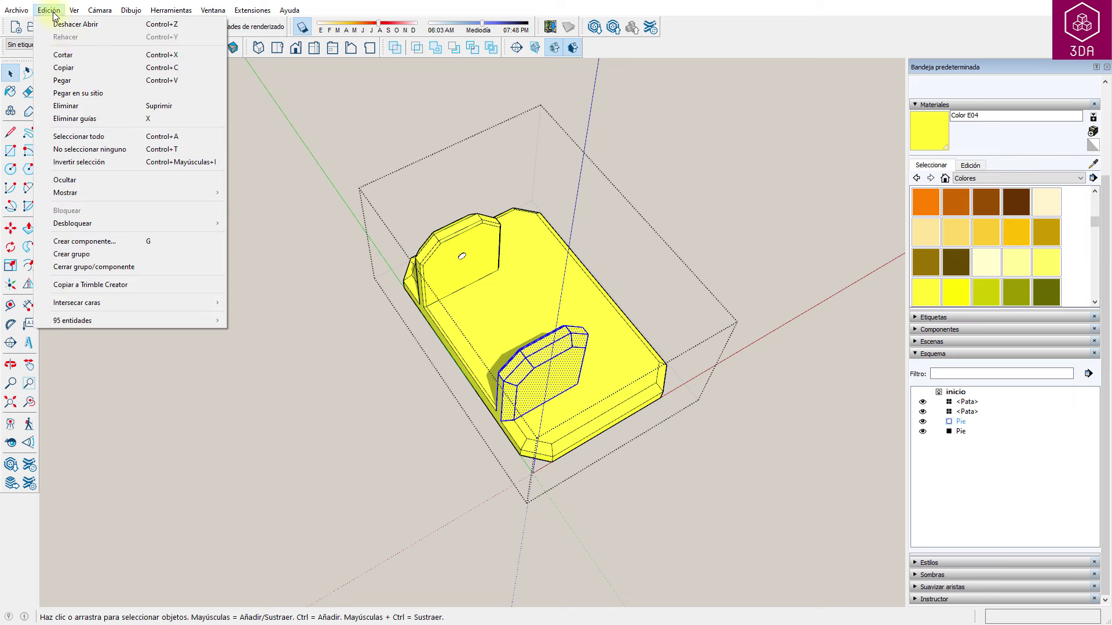
pyautogui.click(73, 69)
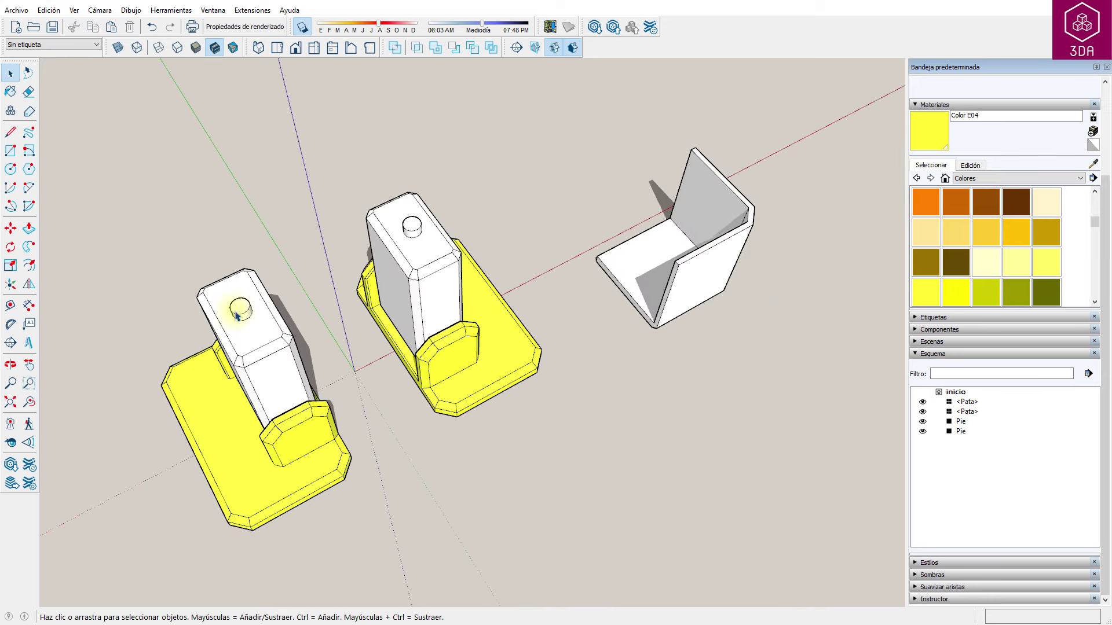
# - Paste the block in place and move it beside the white bracket
pyautogui.moveTo(237, 316)
pyautogui.mouseDown(button='middle')
pyautogui.moveTo(457, 387)
pyautogui.moveTo(260, 377)
pyautogui.mouseUp(button='middle')
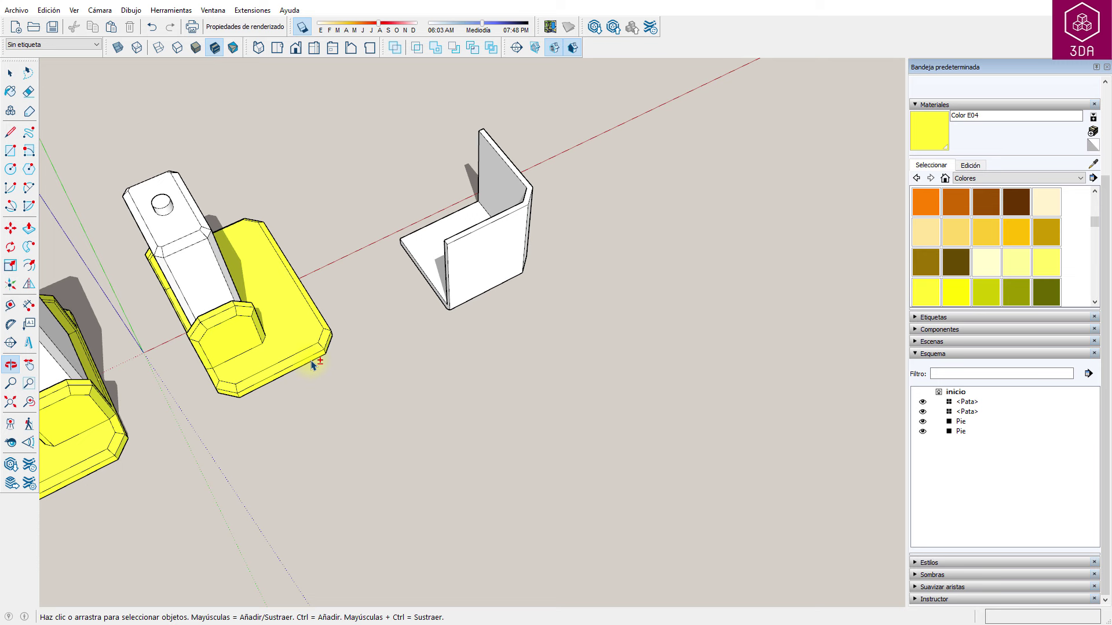
pyautogui.click(49, 10)
pyautogui.click(78, 92)
pyautogui.click(220, 330)
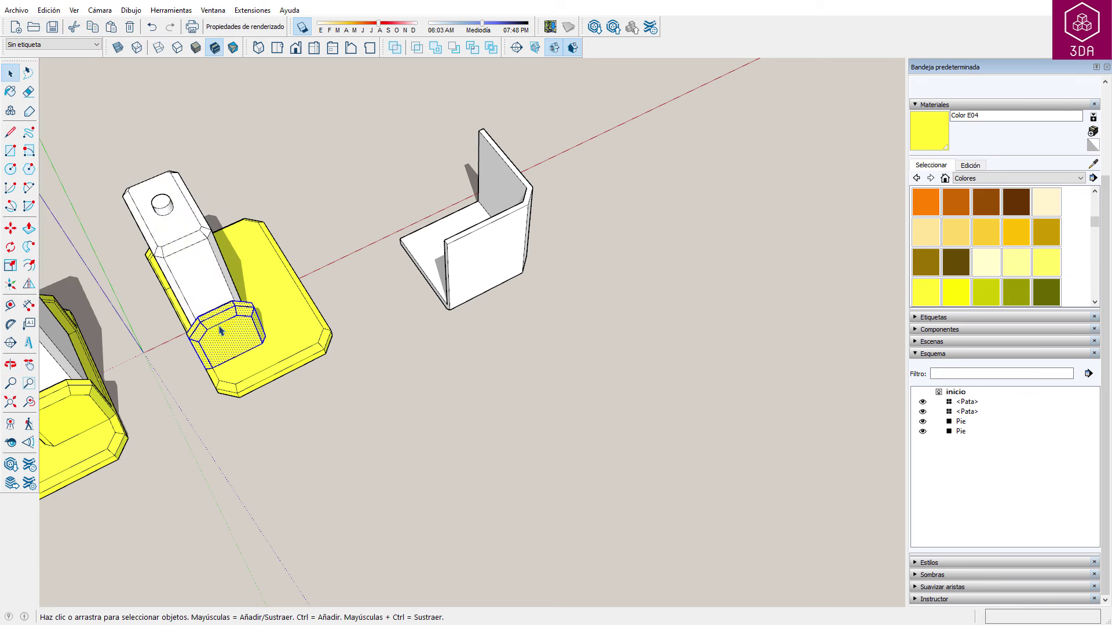
pyautogui.press('m')
pyautogui.click(315, 436)
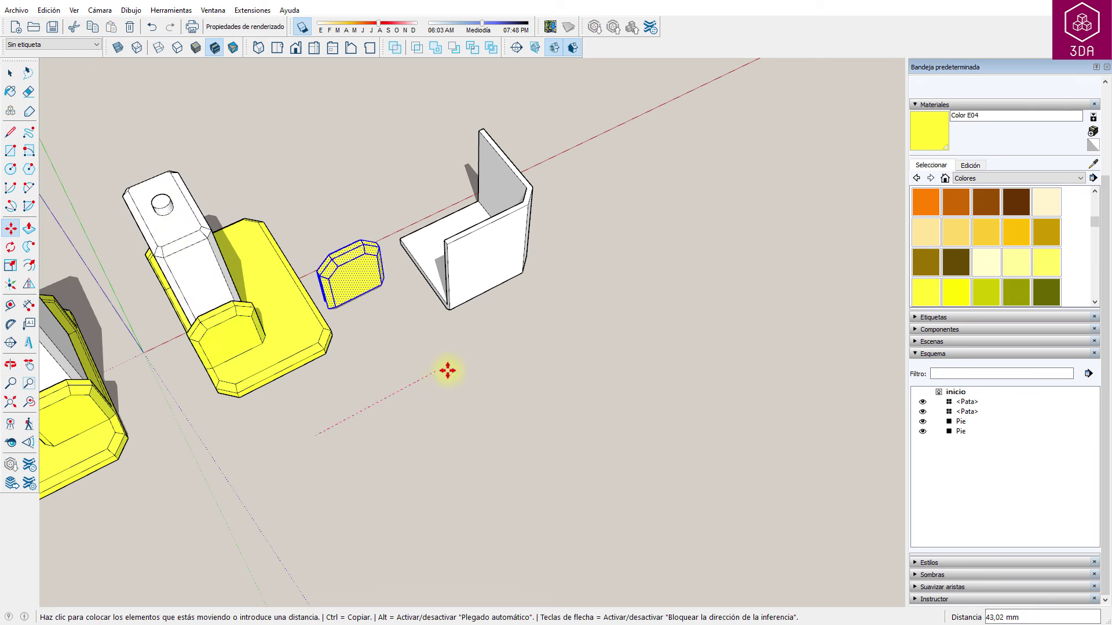
pyautogui.click(648, 288)
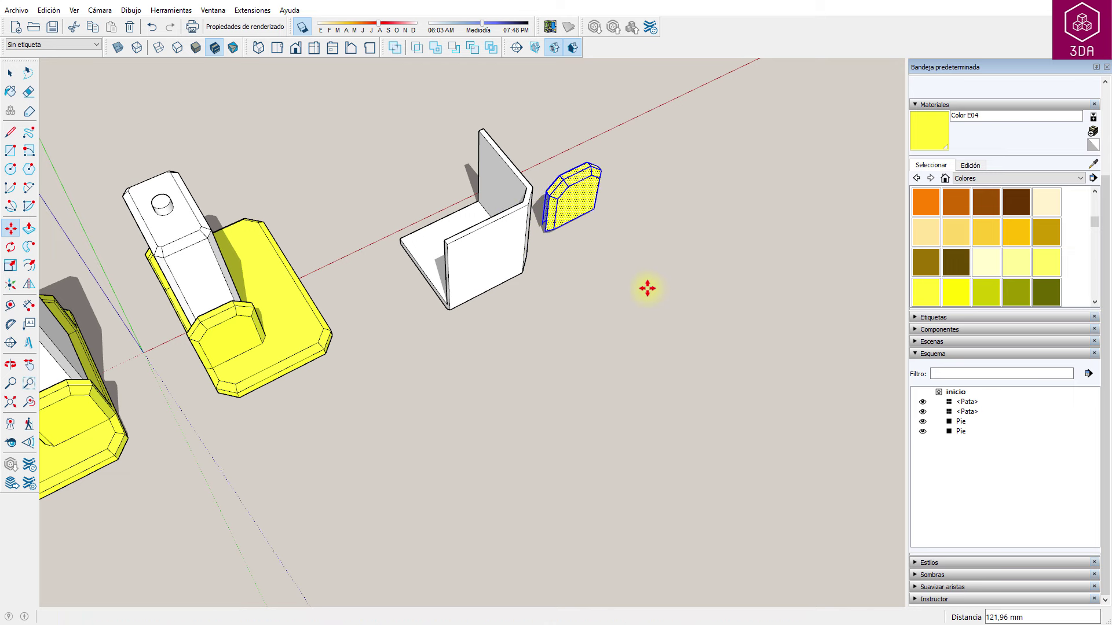
pyautogui.moveTo(646, 287); pyautogui.dragTo(156, 256, button='middle')
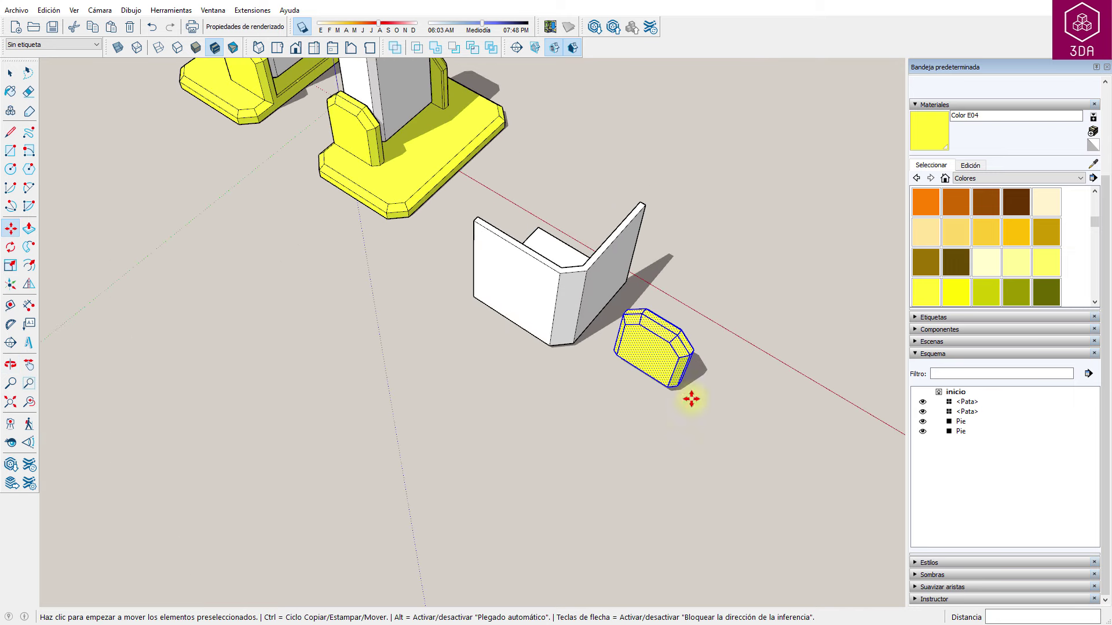
# - Paint the octagonal block with the default white material
pyautogui.click(1093, 145)
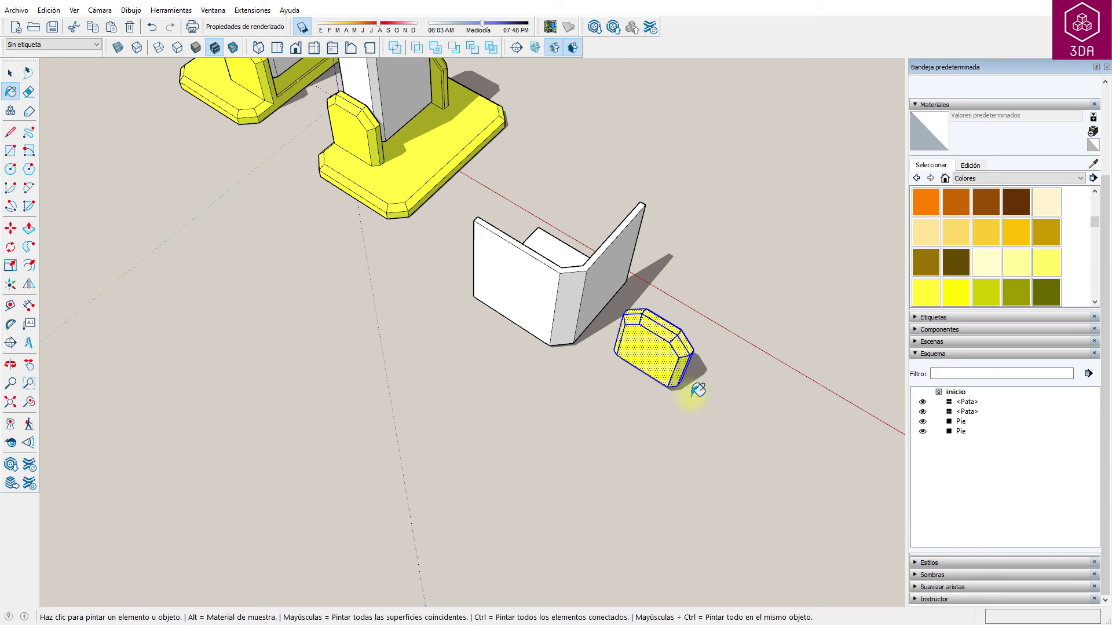
pyautogui.click(678, 362)
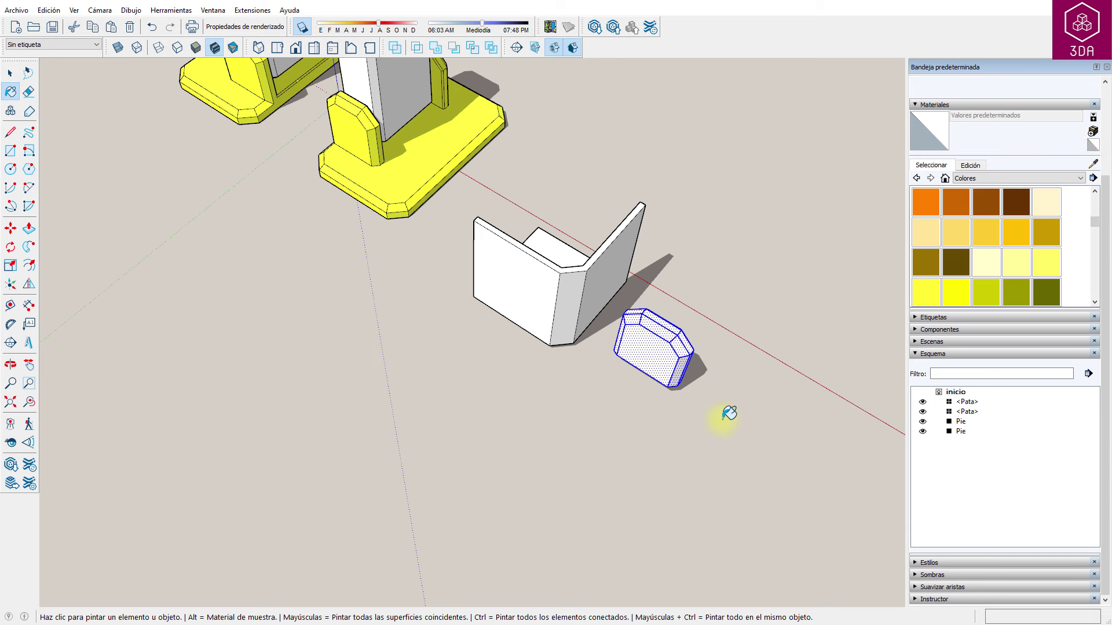
pyautogui.press('space')
pyautogui.scroll(3, 724, 411)
pyautogui.scroll(3, 707, 399)
pyautogui.scroll(3, 671, 324)
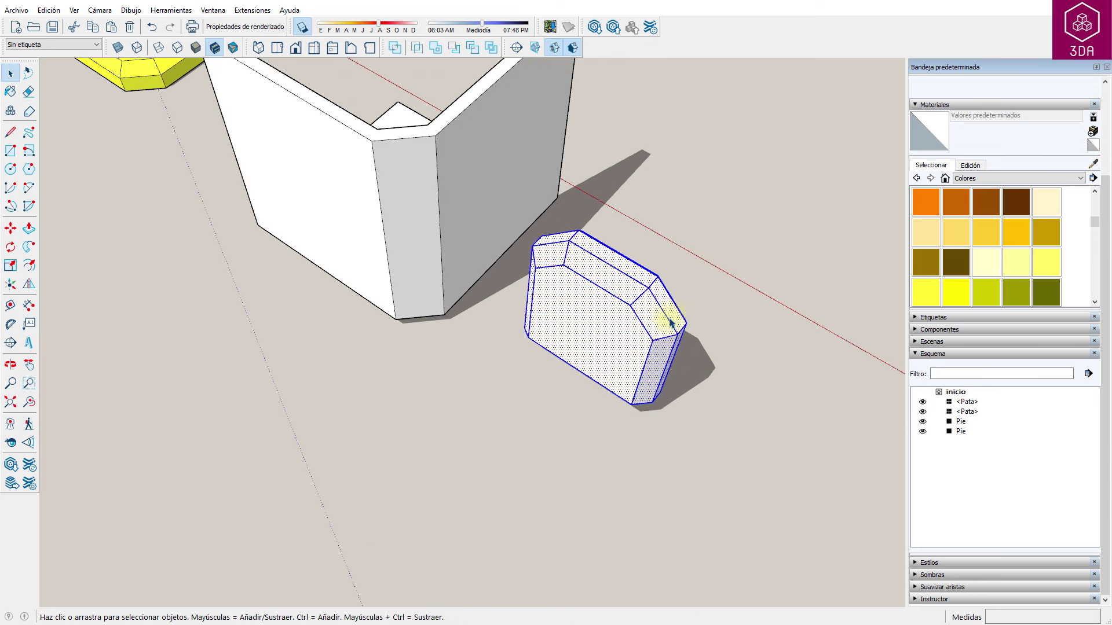
pyautogui.moveTo(666, 318)
pyautogui.mouseDown(button='middle')
pyautogui.moveTo(722, 126)
pyautogui.moveTo(670, 168)
pyautogui.mouseUp(button='middle')
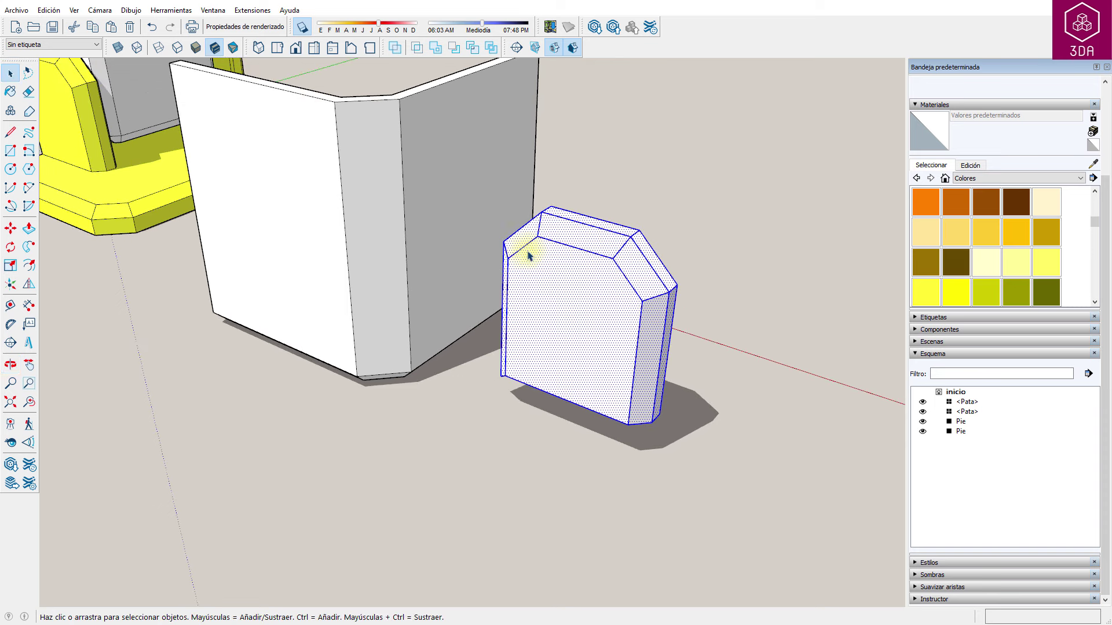
# - Rotate the block 90° to stand it upright and select its chamfered bottom-left edges
pyautogui.click(10, 247)
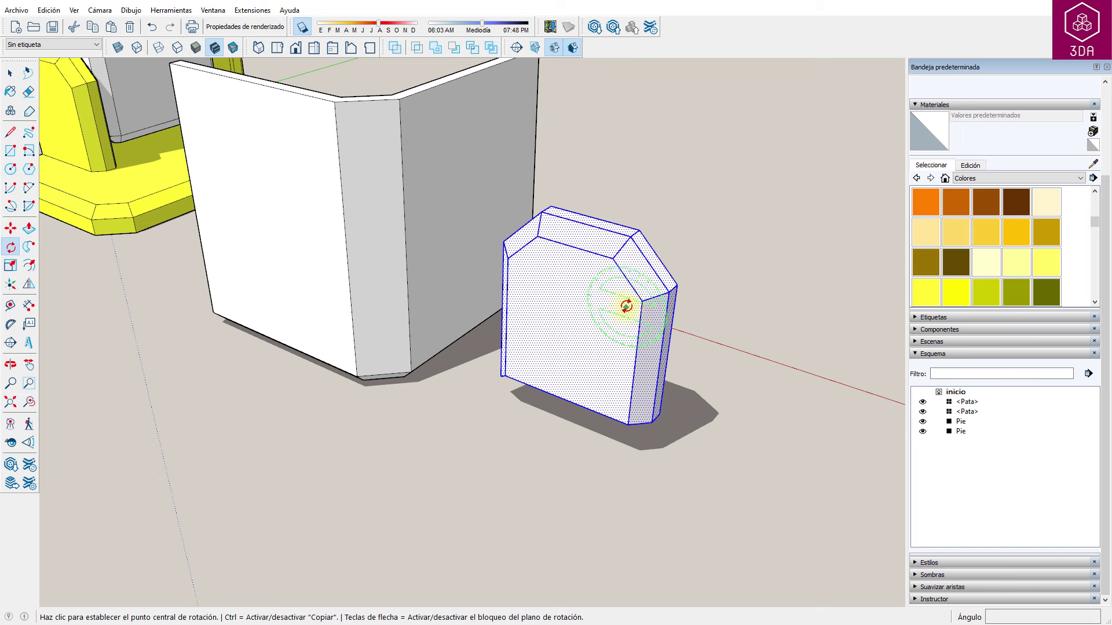
pyautogui.click(633, 303)
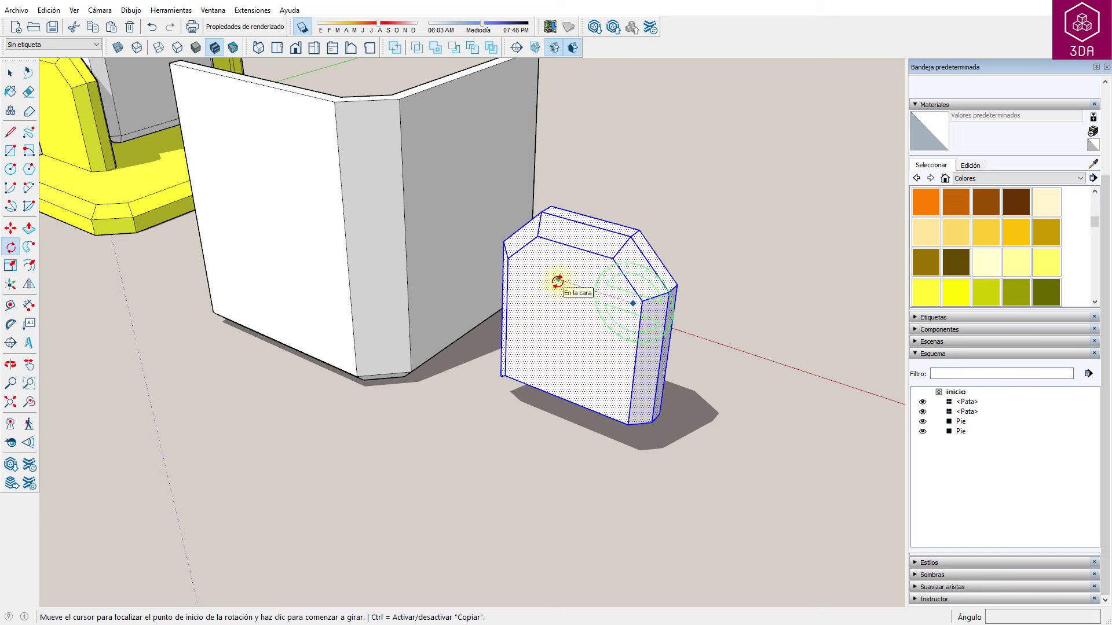
pyautogui.click(558, 281)
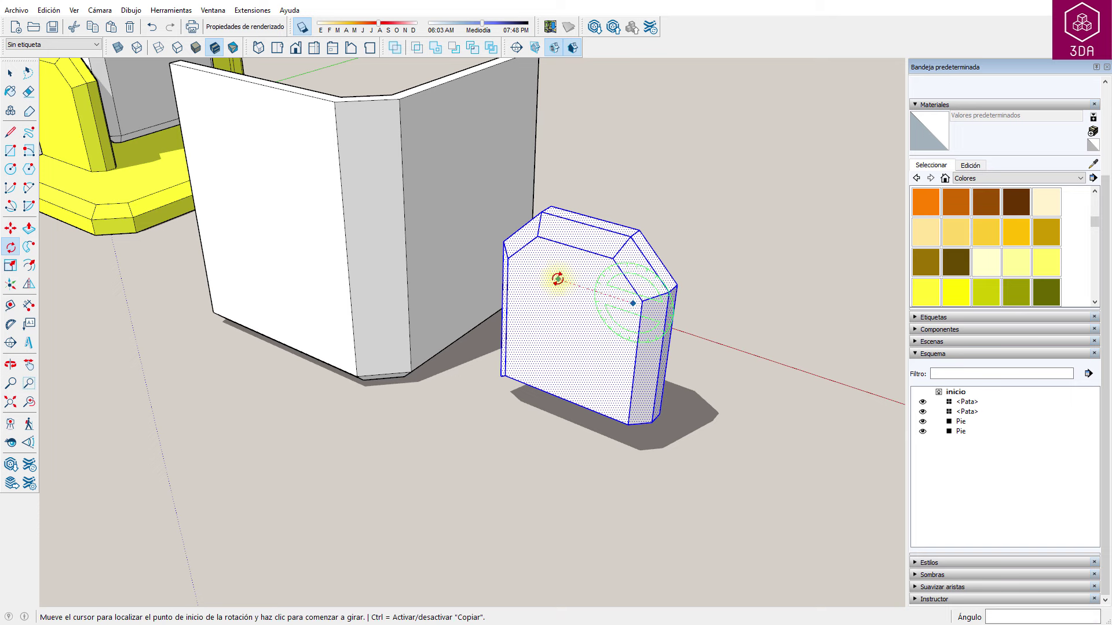
pyautogui.click(640, 243)
pyautogui.moveTo(542, 390)
pyautogui.mouseDown(button='middle')
pyautogui.moveTo(772, 404)
pyautogui.moveTo(571, 261)
pyautogui.moveTo(661, 330)
pyautogui.moveTo(657, 391)
pyautogui.mouseUp(button='middle')
pyautogui.scroll(3, 595, 145)
pyautogui.press('space')
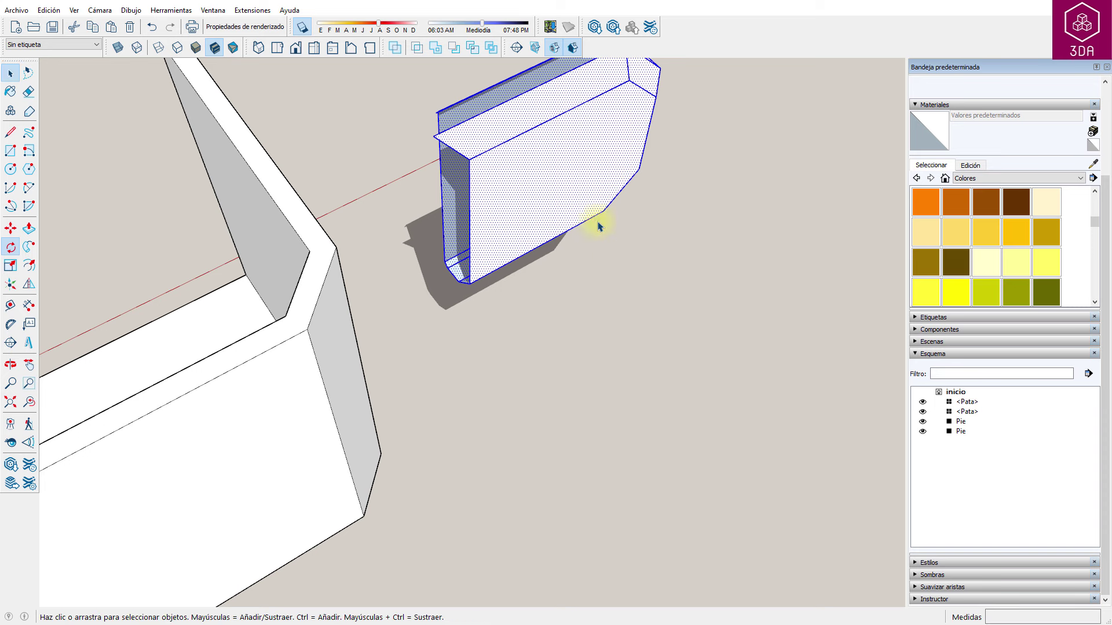
pyautogui.moveTo(617, 262)
pyautogui.mouseDown(button='middle')
pyautogui.moveTo(640, 367)
pyautogui.moveTo(603, 303)
pyautogui.moveTo(486, 238)
pyautogui.mouseUp(button='middle')
pyautogui.scroll(2, 486, 278)
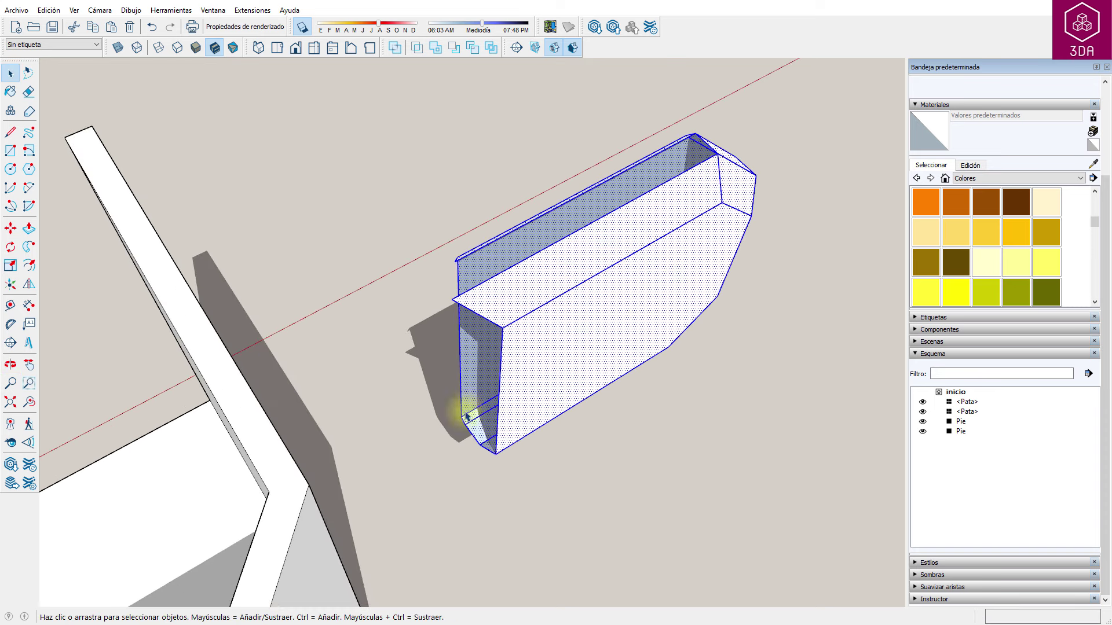
pyautogui.moveTo(454, 409); pyautogui.dragTo(517, 486)
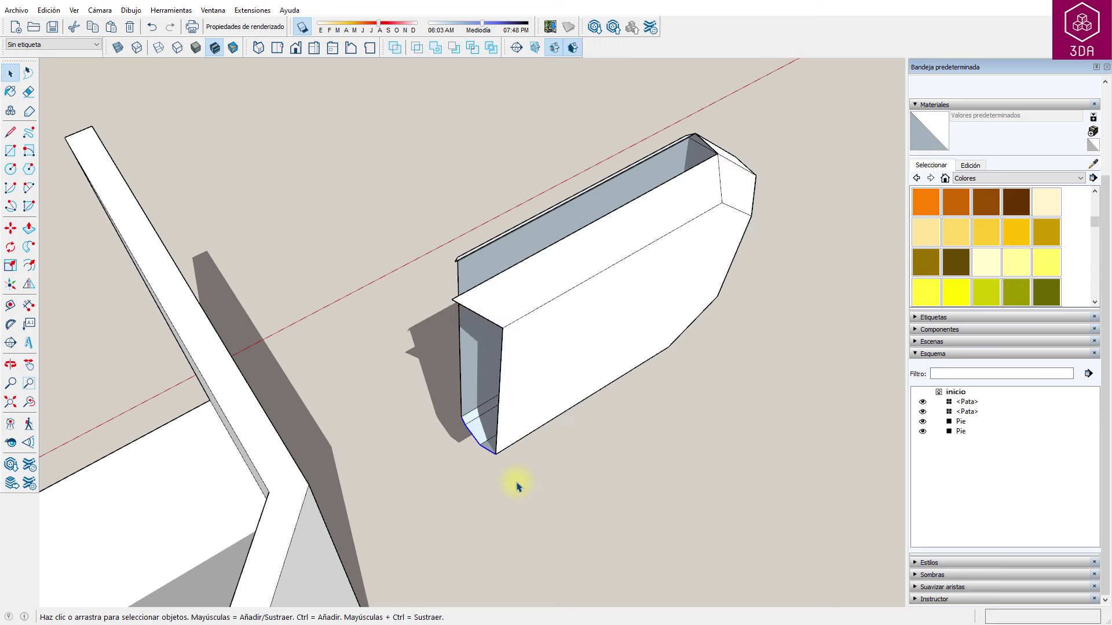
# - Flip-copy the selected chamfer edges to the block's top corner
pyautogui.click(29, 283)
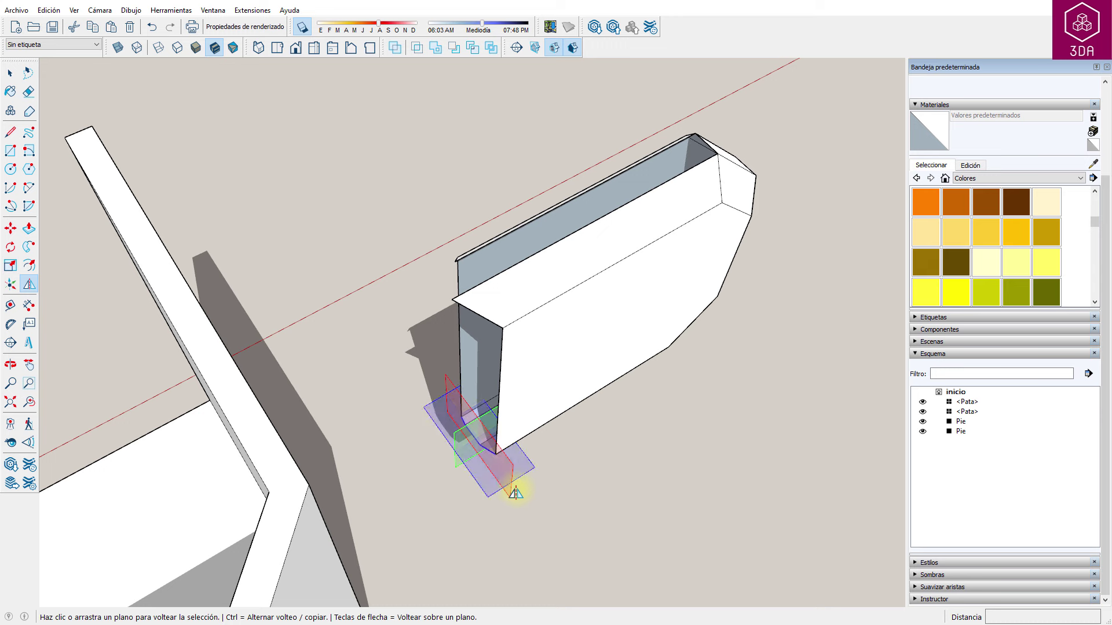
pyautogui.press('ctrl')
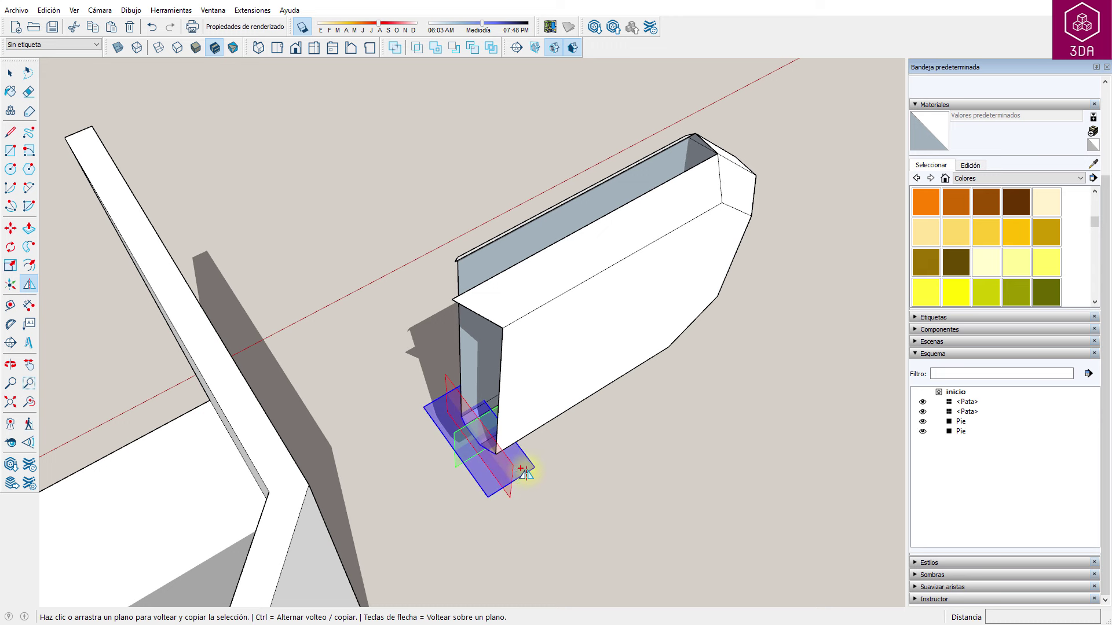
pyautogui.moveTo(521, 460); pyautogui.dragTo(503, 383)
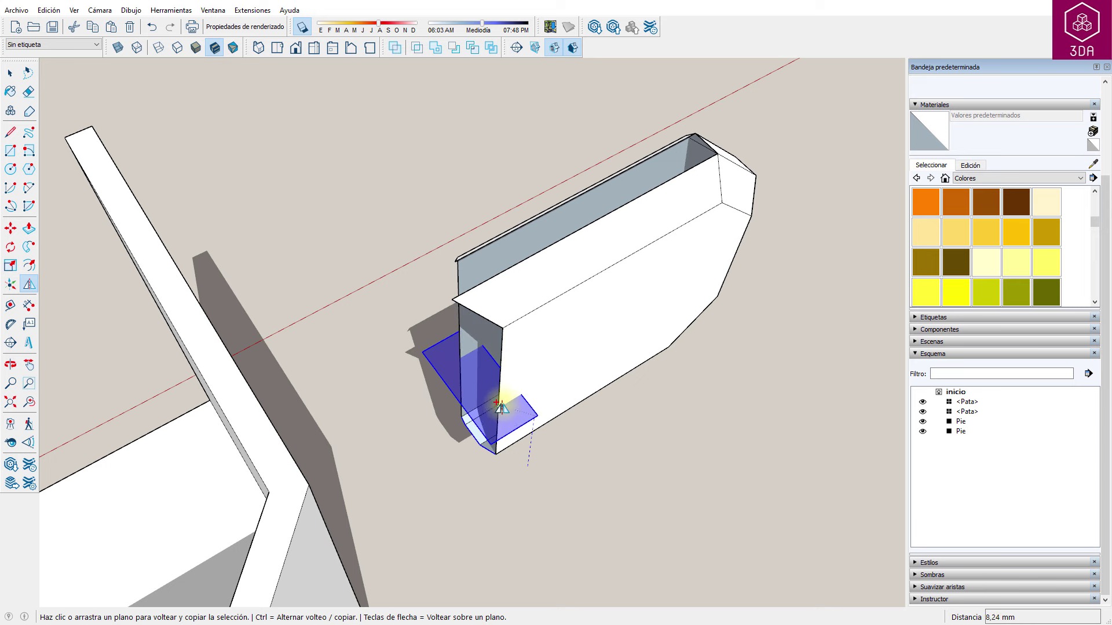
pyautogui.moveTo(503, 383); pyautogui.dragTo(501, 403)
pyautogui.press('space')
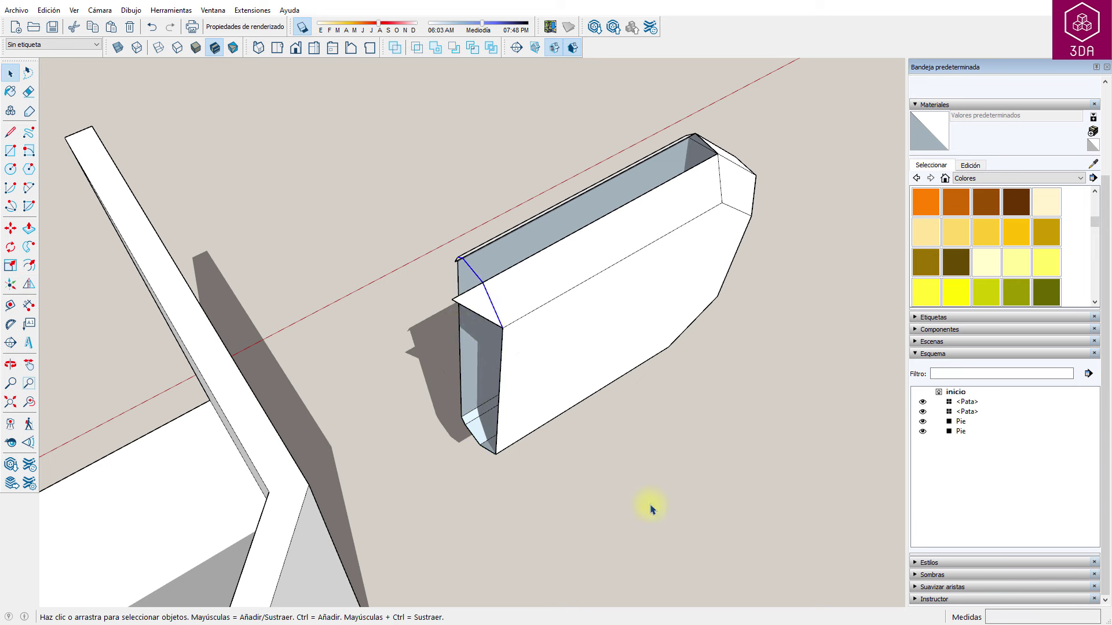
pyautogui.scroll(3, 474, 301)
pyautogui.moveTo(489, 298)
pyautogui.mouseDown()
pyautogui.moveTo(553, 241)
pyautogui.moveTo(558, 288)
pyautogui.mouseUp()
pyautogui.press('space')
pyautogui.scroll(3, 486, 310)
pyautogui.scroll(1, 485, 310)
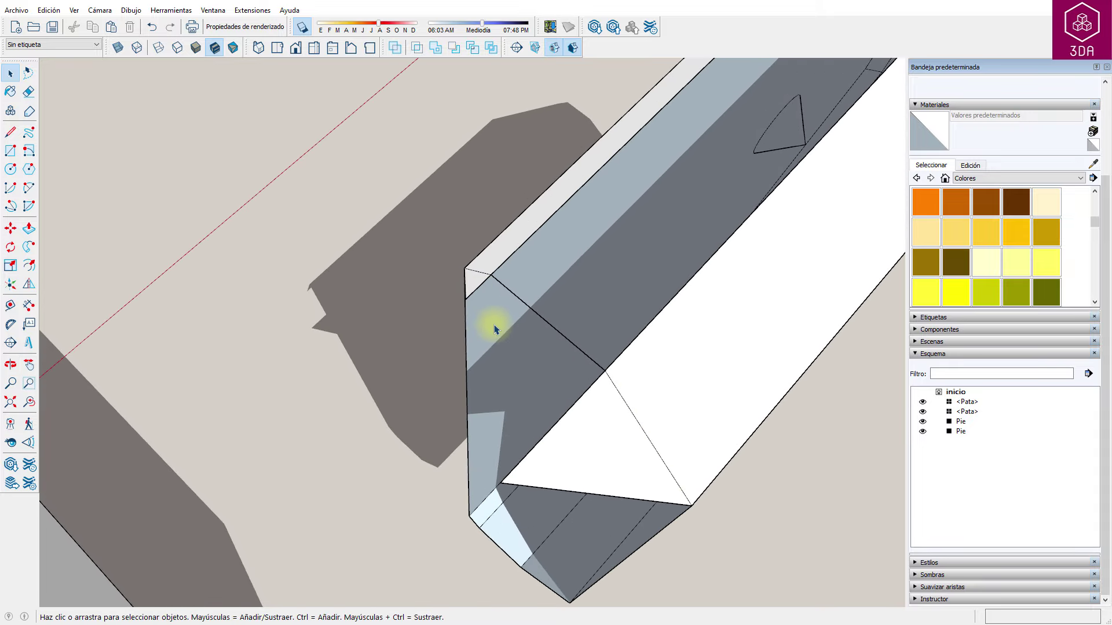
pyautogui.moveTo(492, 315); pyautogui.dragTo(576, 298, button='middle')
# - Erase the stray triangular face and its leftover edges at the corner
pyautogui.press('e')
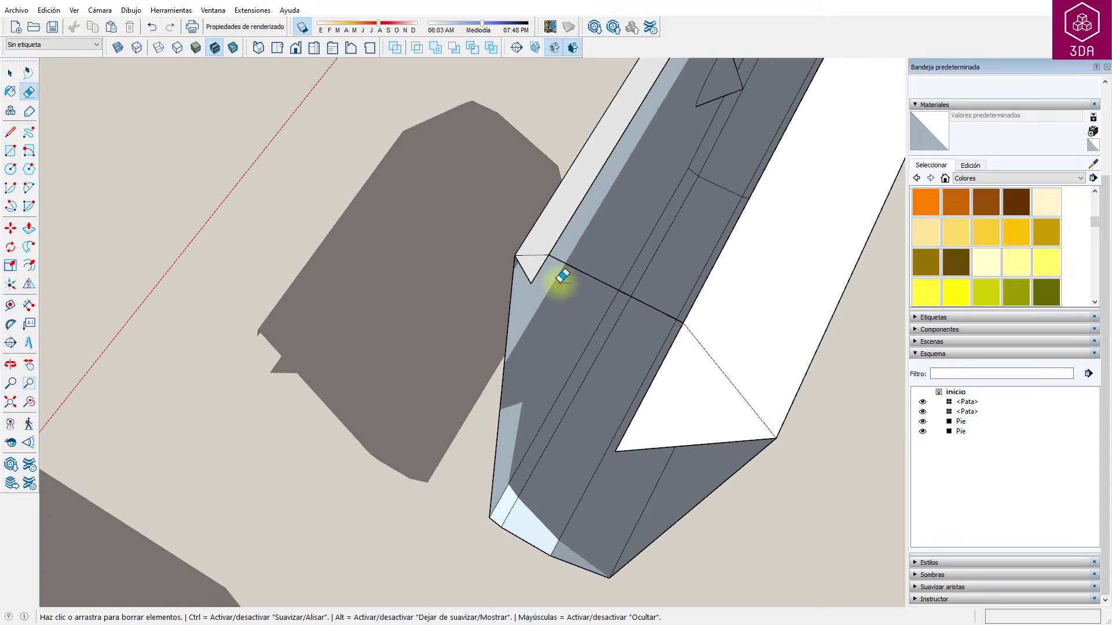
pyautogui.click(530, 274)
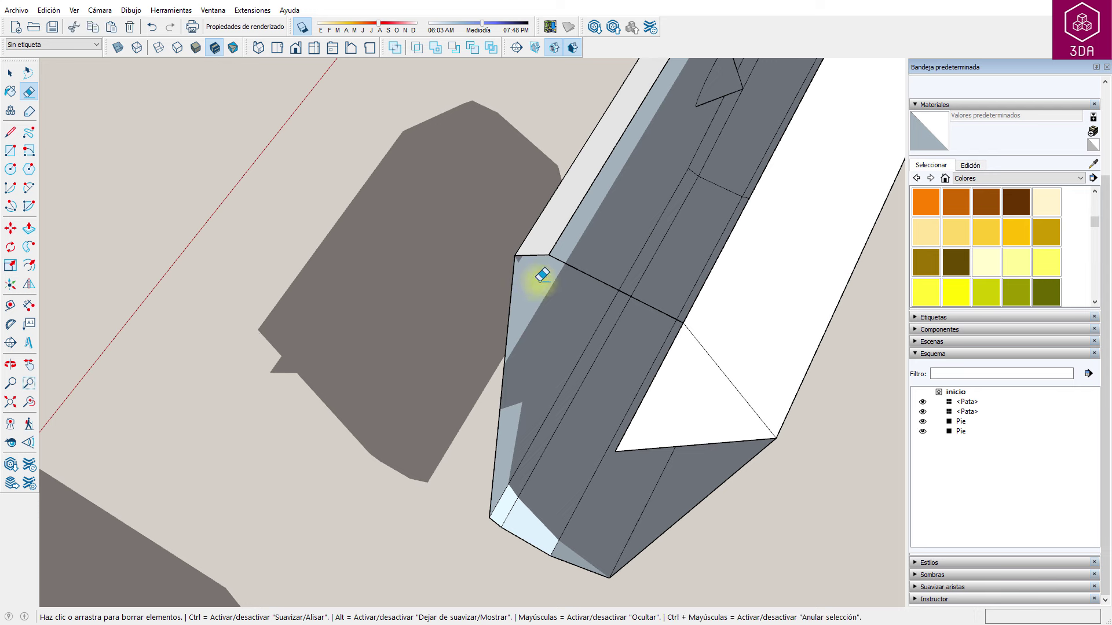
pyautogui.click(639, 406)
pyautogui.click(649, 446)
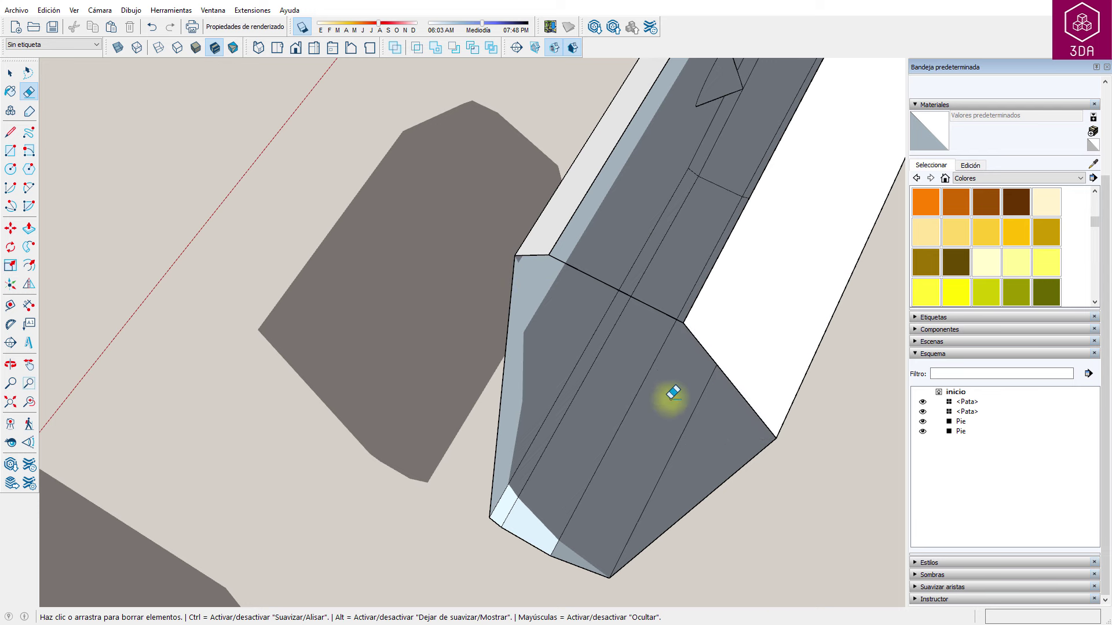
pyautogui.scroll(-3, 532, 365)
pyautogui.moveTo(462, 308); pyautogui.dragTo(628, 129, button='middle')
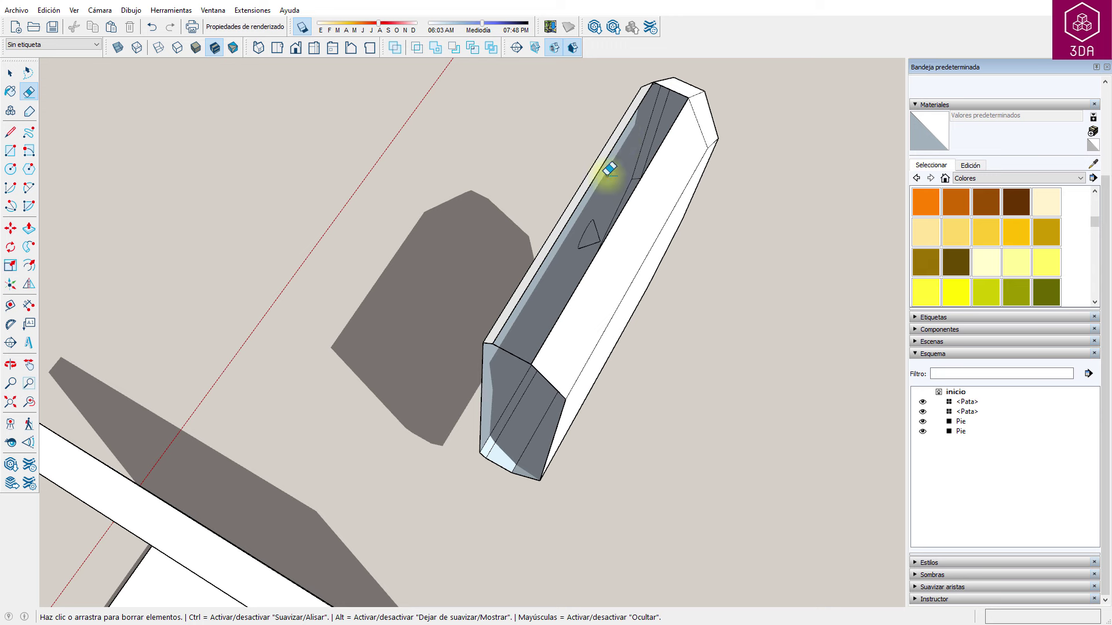
# - Redraw a closing line at the block's corner to rebuild its faces
pyautogui.press('l')
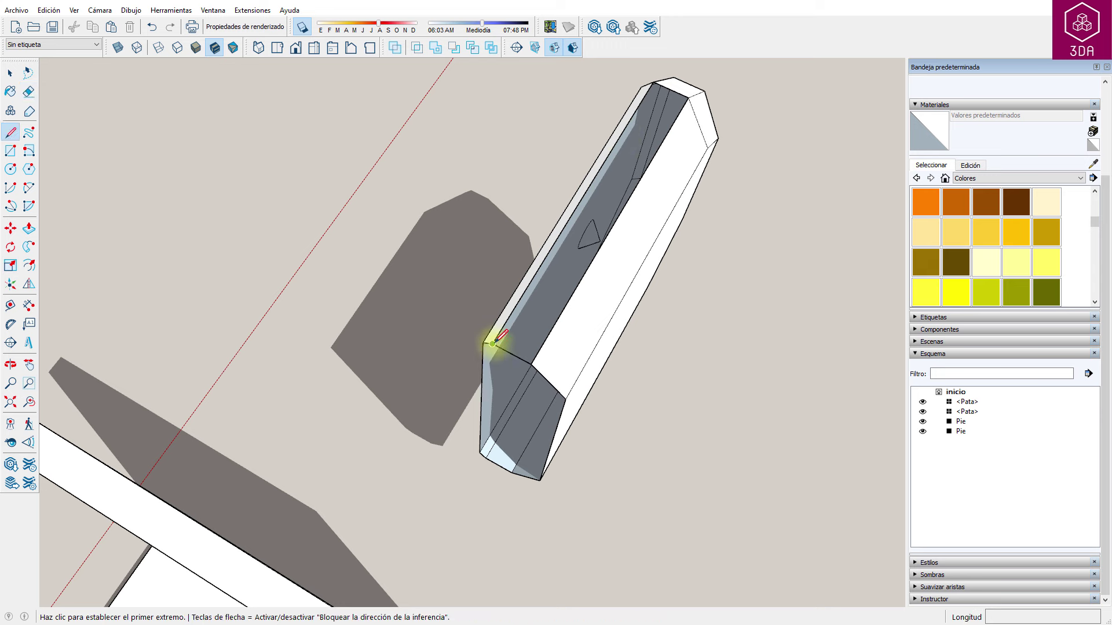
pyautogui.click(493, 343)
pyautogui.click(531, 364)
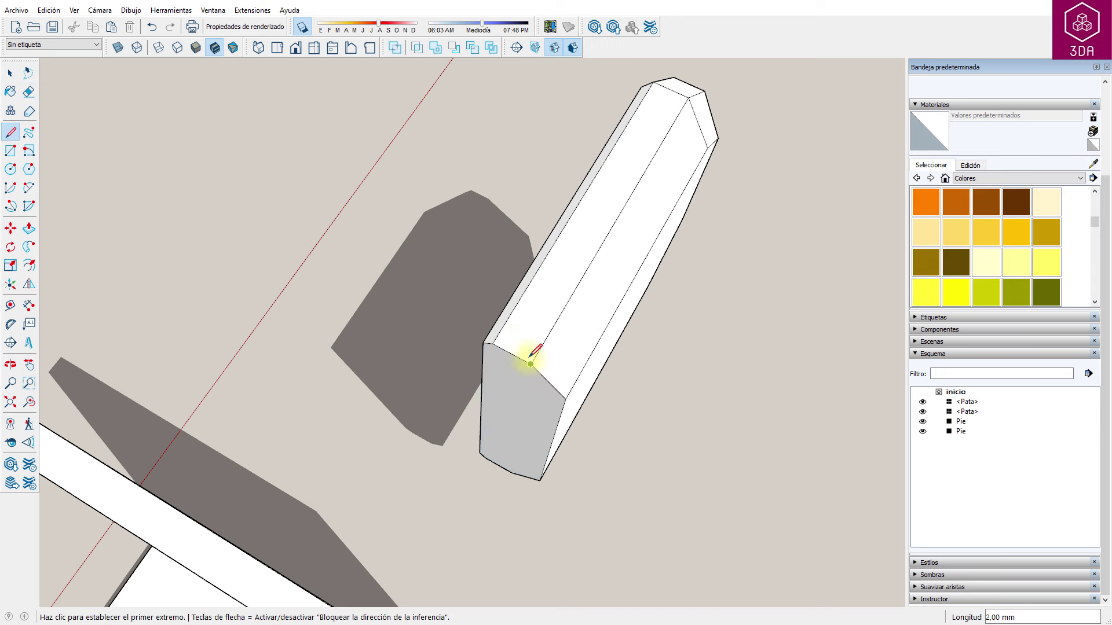
pyautogui.press('space')
pyautogui.moveTo(670, 414); pyautogui.dragTo(454, 288, button='middle')
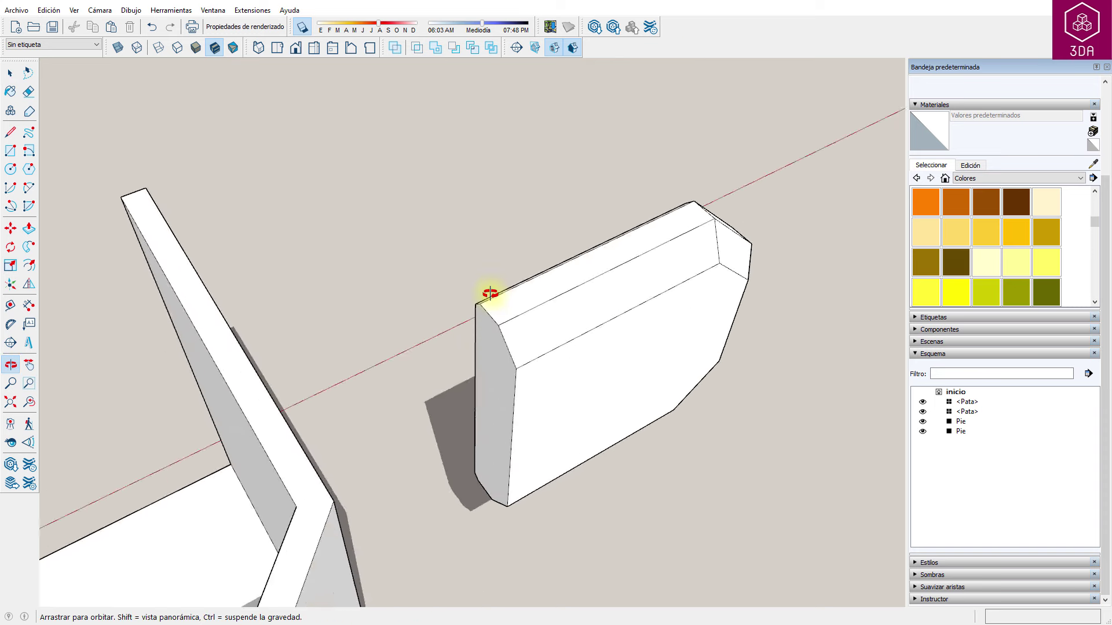
# - Delete the block's narrow left side face
pyautogui.click(469, 335)
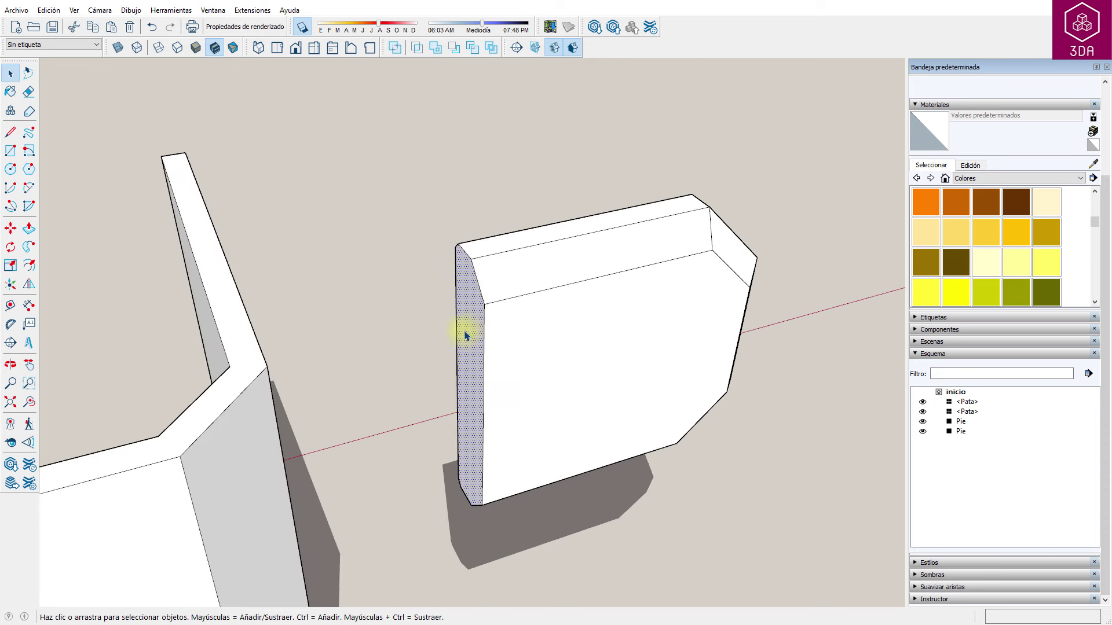
pyautogui.press('Delete')
pyautogui.moveTo(504, 415); pyautogui.dragTo(429, 281, button='middle')
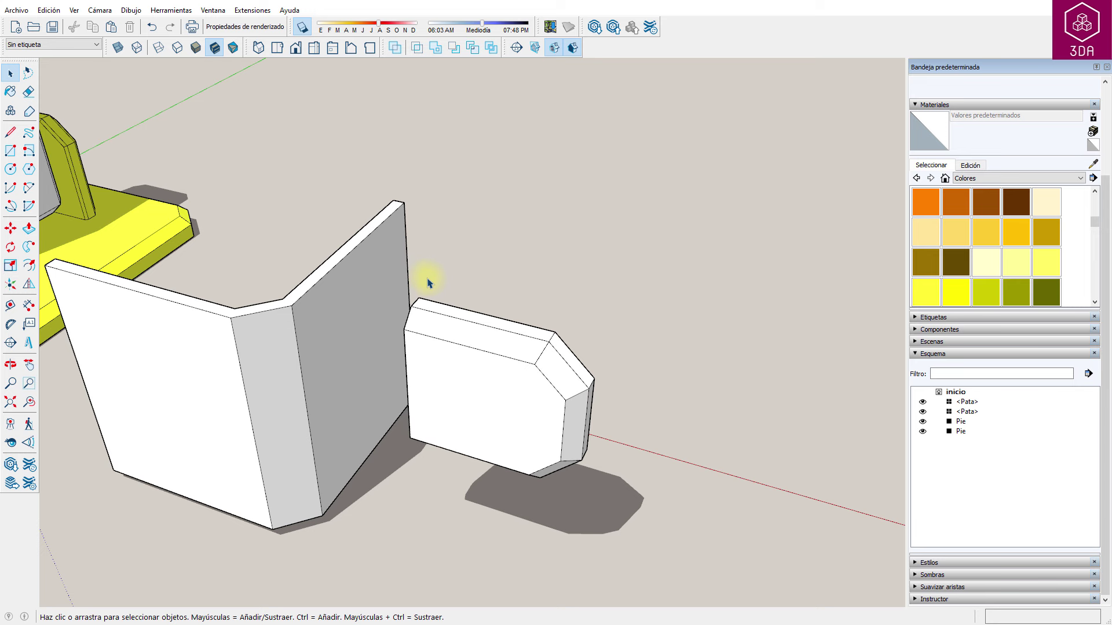
pyautogui.scroll(2, 393, 261)
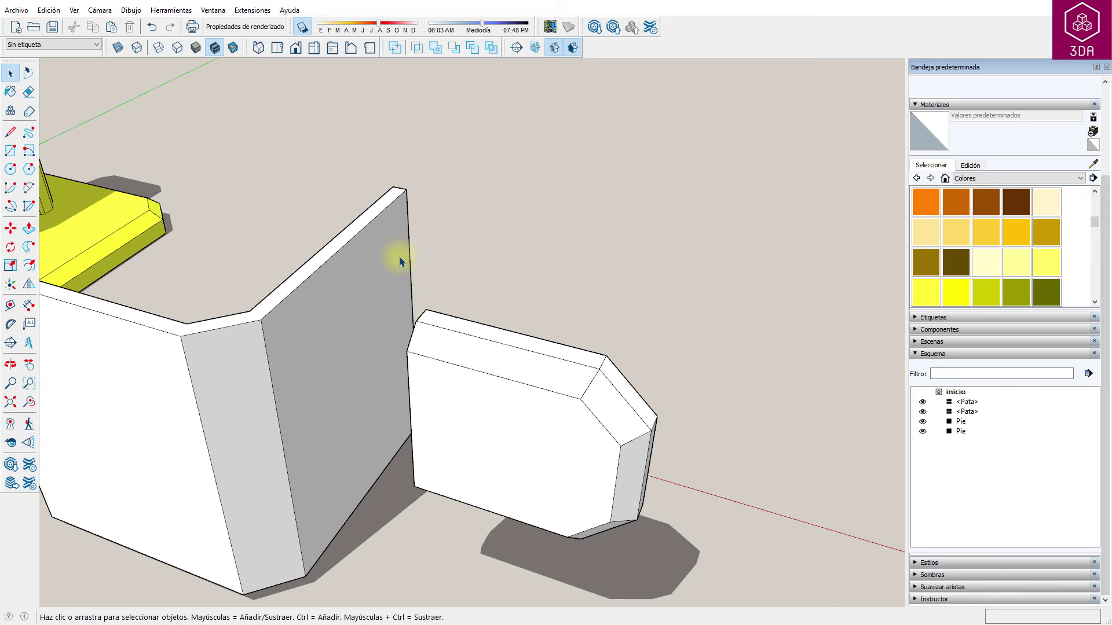
# - Place a guide 15,5 mm in from the wall's top edge and select the white Pie board
pyautogui.press('t')
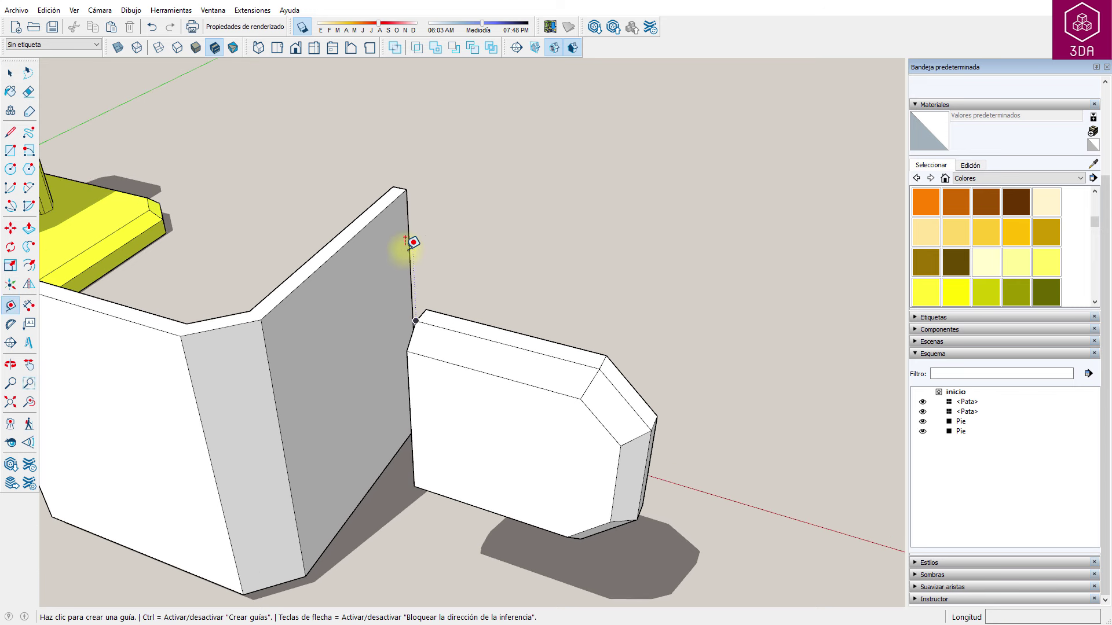
pyautogui.click(408, 231)
pyautogui.write('15,5')
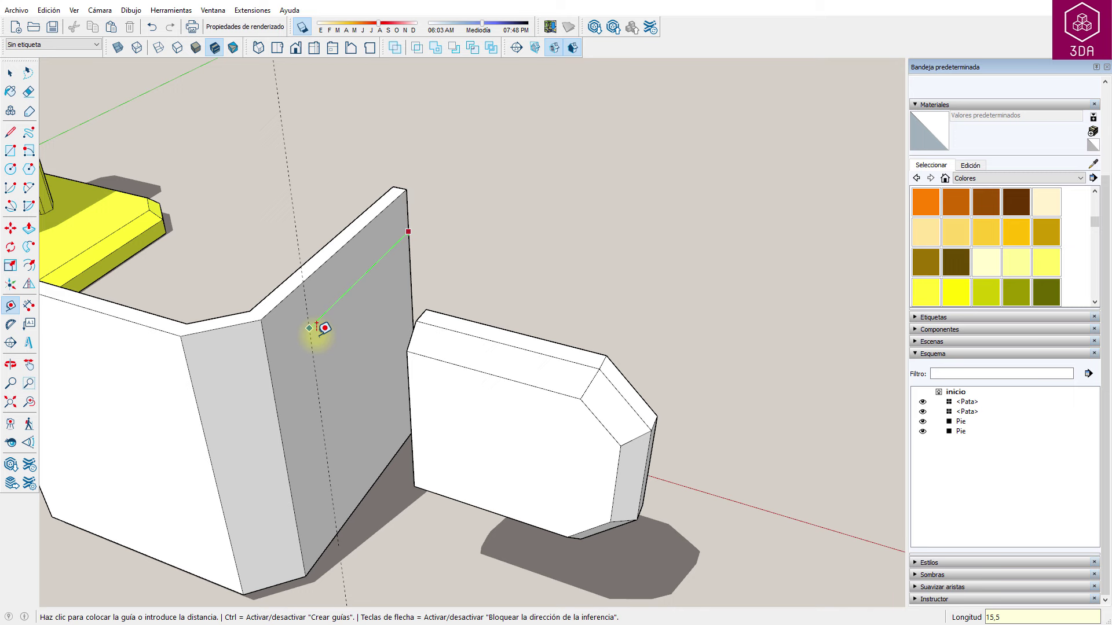
pyautogui.press('Return')
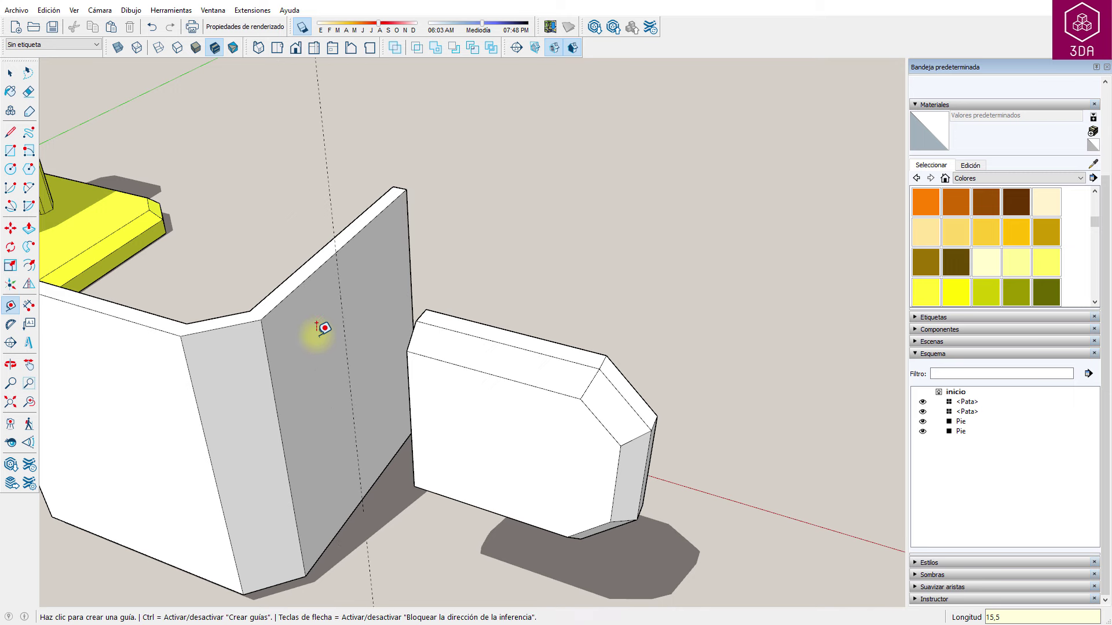
pyautogui.press('space')
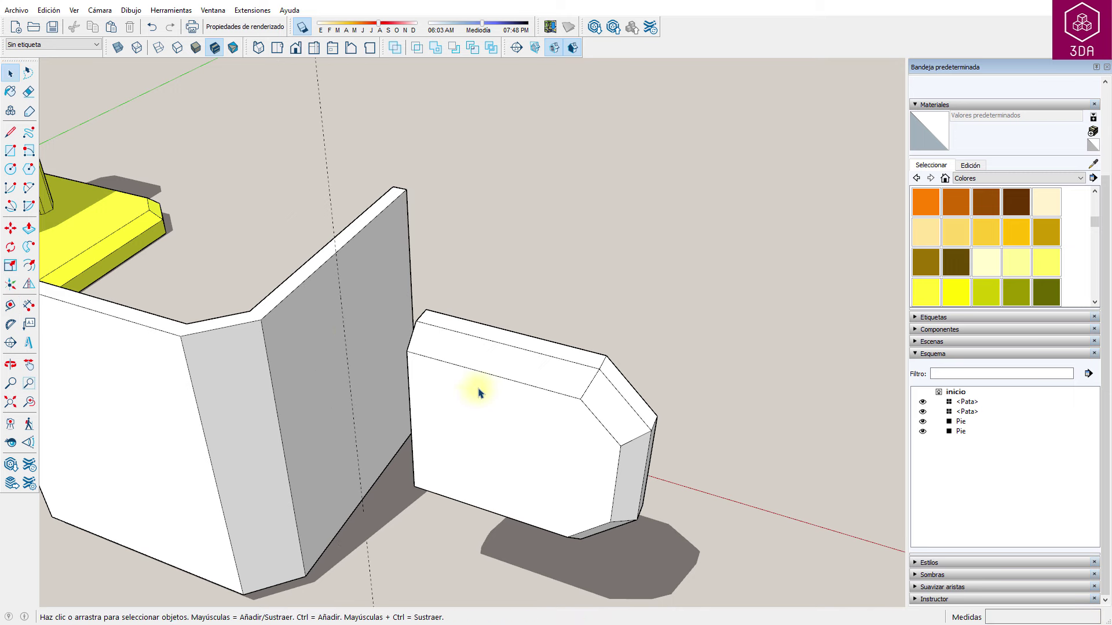
pyautogui.moveTo(479, 393)
pyautogui.mouseDown(button='middle')
pyautogui.moveTo(457, 330)
pyautogui.moveTo(377, 367)
pyautogui.moveTo(472, 422)
pyautogui.mouseUp(button='middle')
pyautogui.click(473, 424)
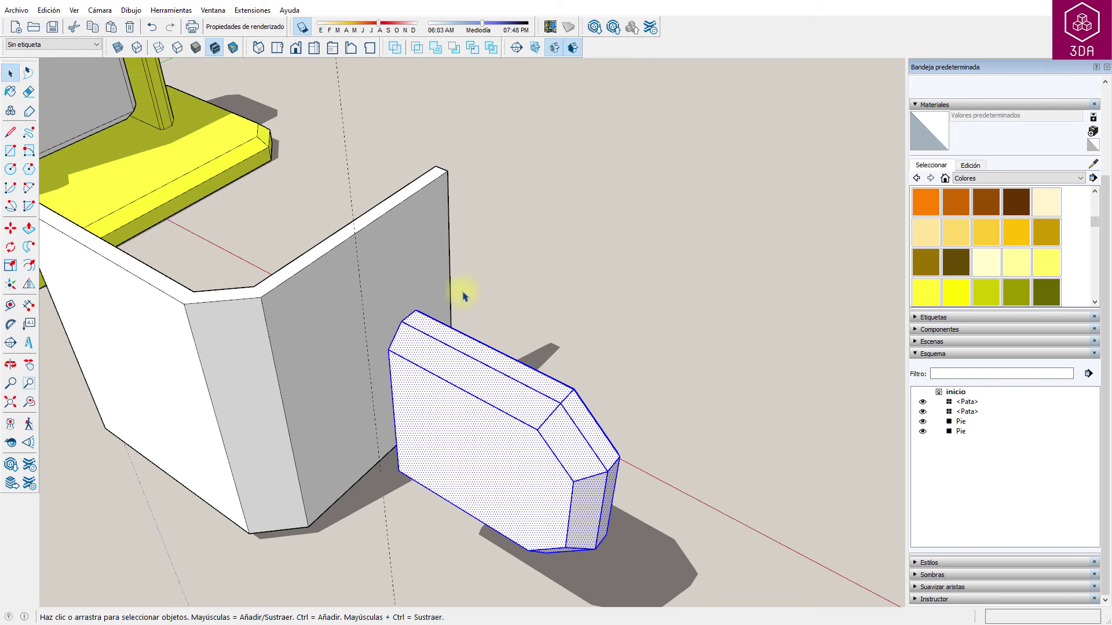
# - Move the board so its top corner snaps onto the guide on the wall
pyautogui.moveTo(463, 297)
pyautogui.mouseDown(button='middle')
pyautogui.moveTo(372, 280)
pyautogui.moveTo(229, 300)
pyautogui.moveTo(69, 244)
pyautogui.mouseUp(button='middle')
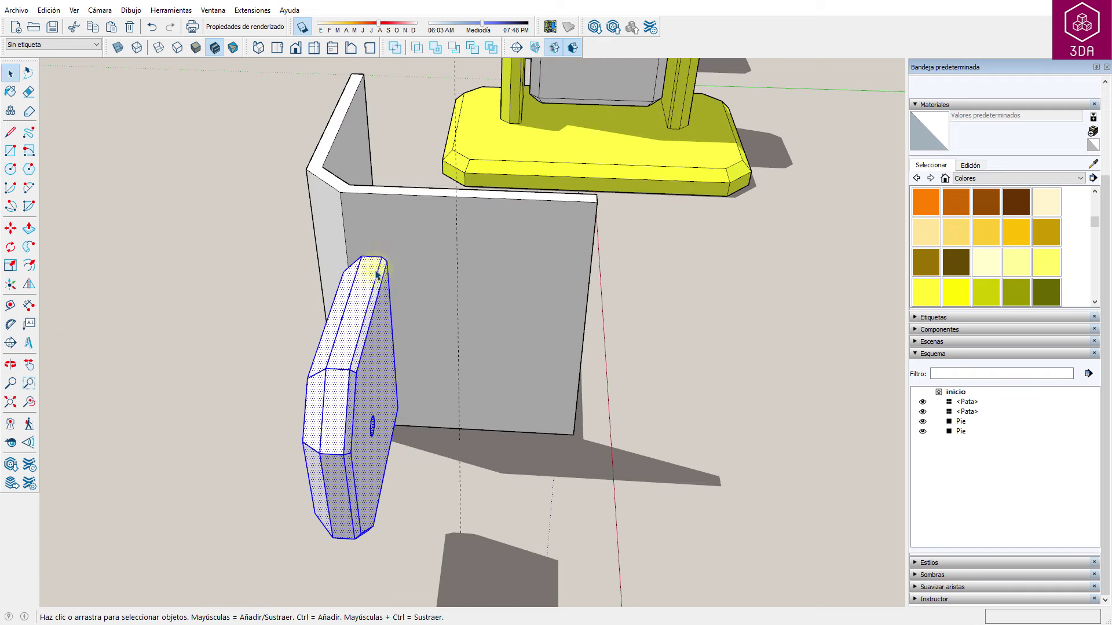
pyautogui.scroll(2, 377, 272)
pyautogui.scroll(2, 385, 261)
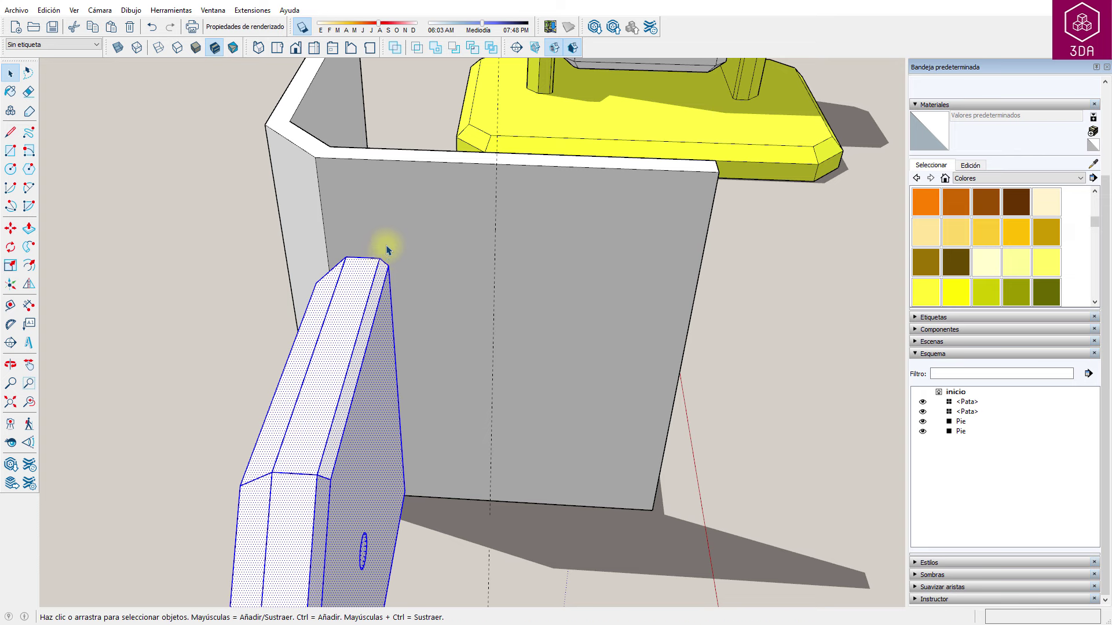
pyautogui.press('m')
pyautogui.click(390, 255)
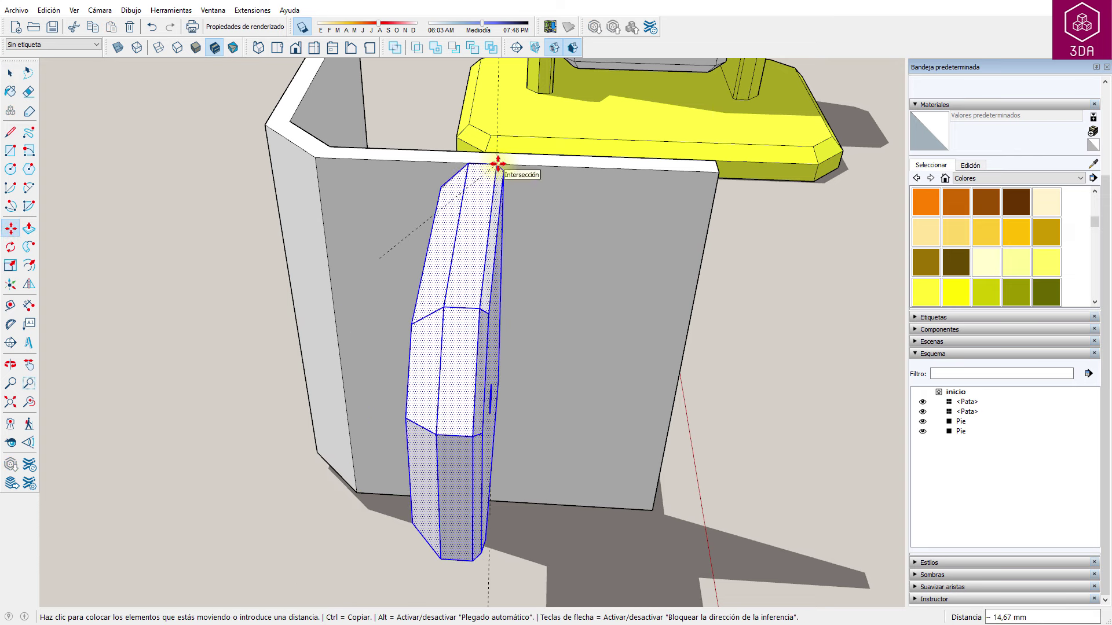
pyautogui.click(497, 164)
# - Nudge the board 0,5 mm along the green axis and deselect it
pyautogui.scroll(2, 530, 184)
pyautogui.scroll(1, 556, 183)
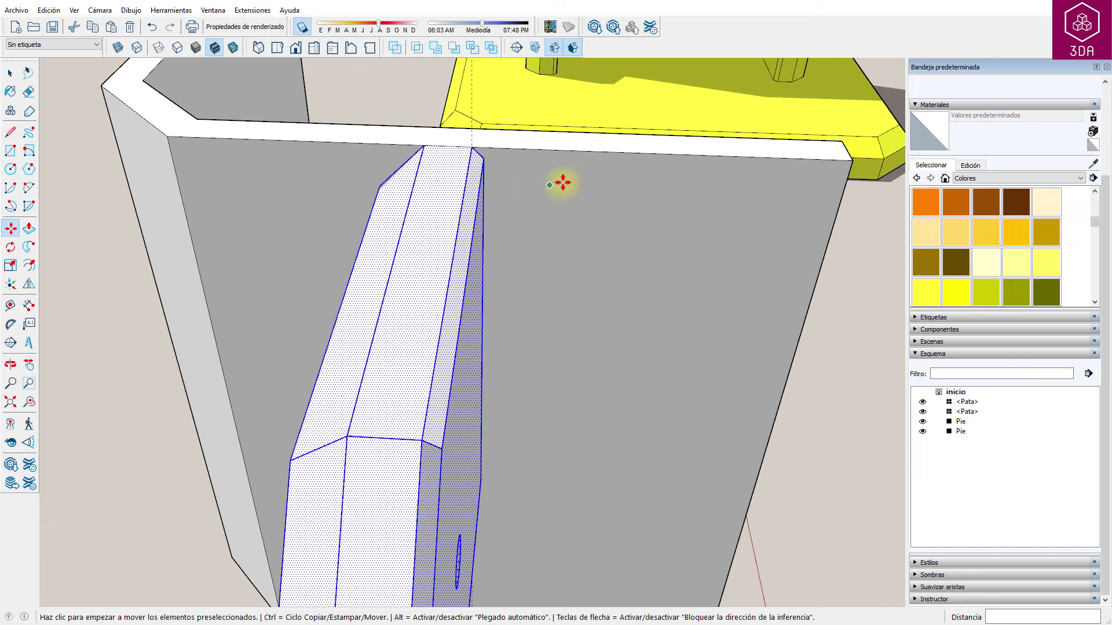
pyautogui.click(574, 183)
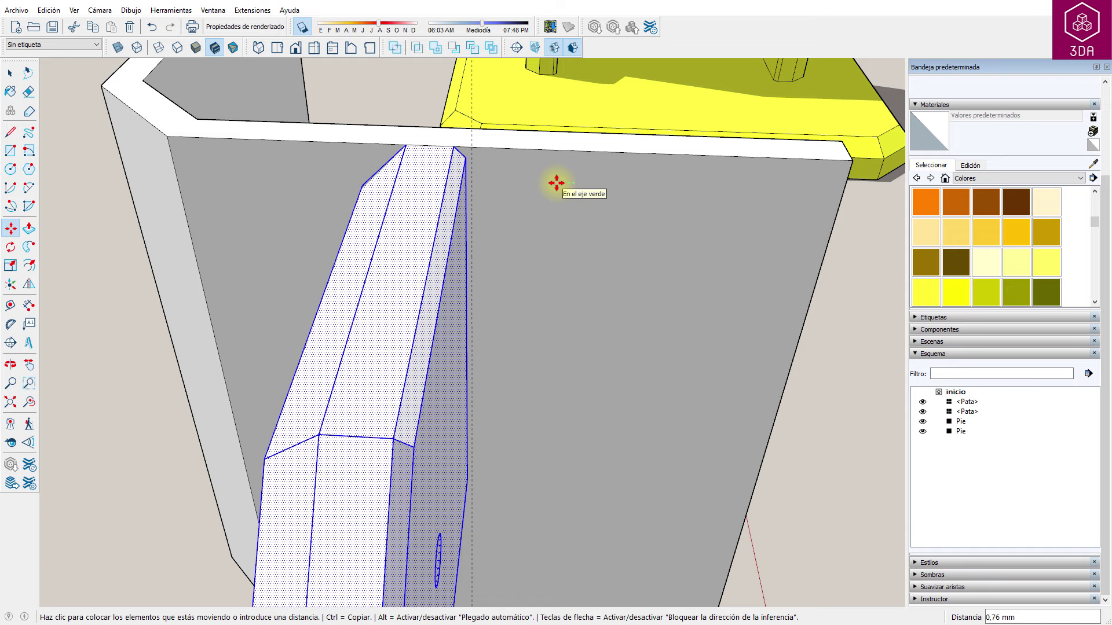
pyautogui.write('0,5')
pyautogui.press('Return')
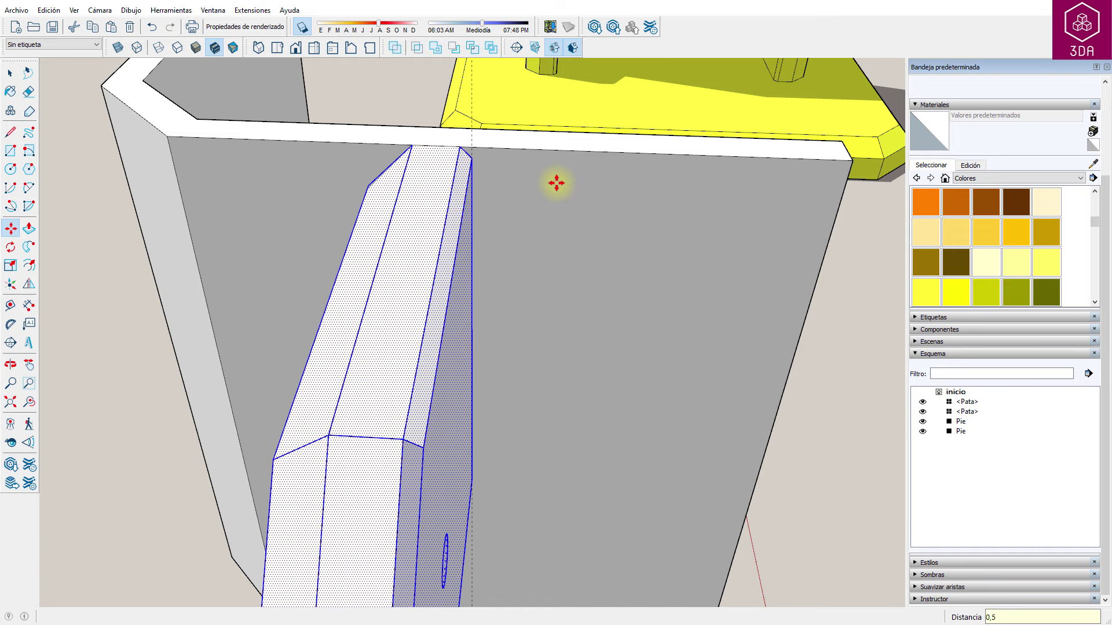
pyautogui.scroll(-4, 544, 191)
pyautogui.press('space')
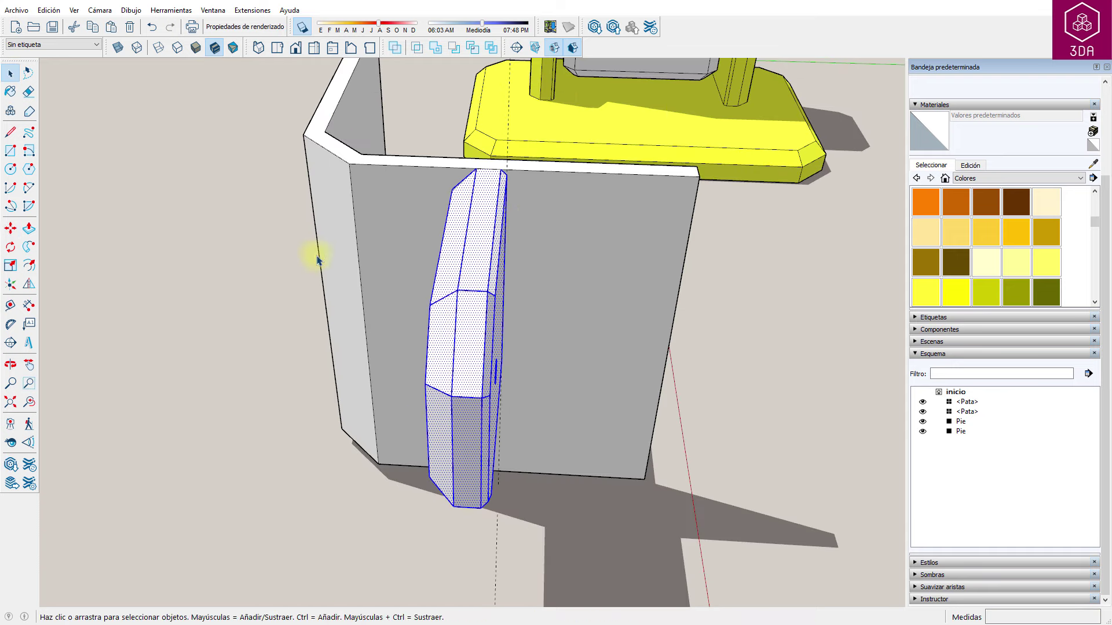
pyautogui.click(292, 263)
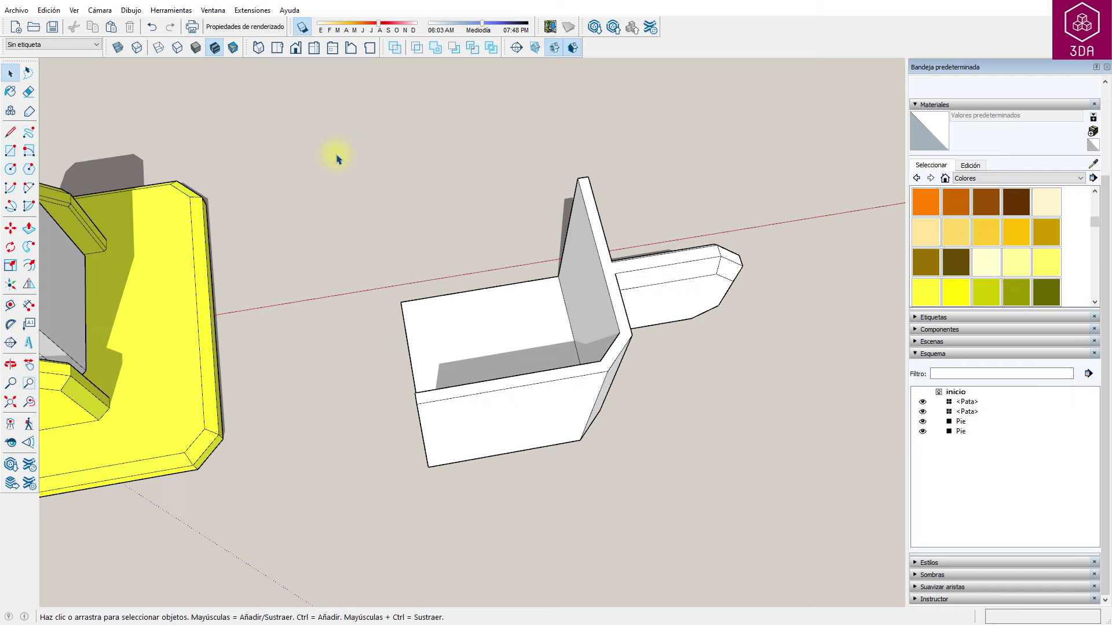
# - Mirror a copy of the wall-and-board piece across the green plane
pyautogui.moveTo(338, 159); pyautogui.dragTo(794, 546)
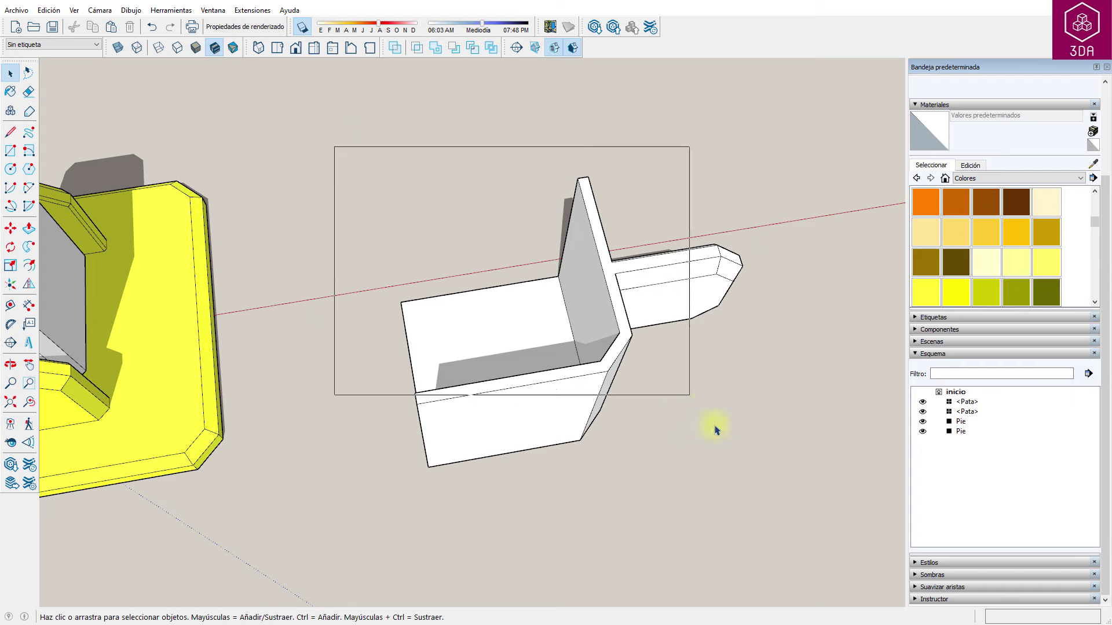
pyautogui.click(32, 284)
pyautogui.moveTo(357, 296)
pyautogui.mouseDown(button='middle')
pyautogui.moveTo(509, 290)
pyautogui.moveTo(647, 258)
pyautogui.mouseUp(button='middle')
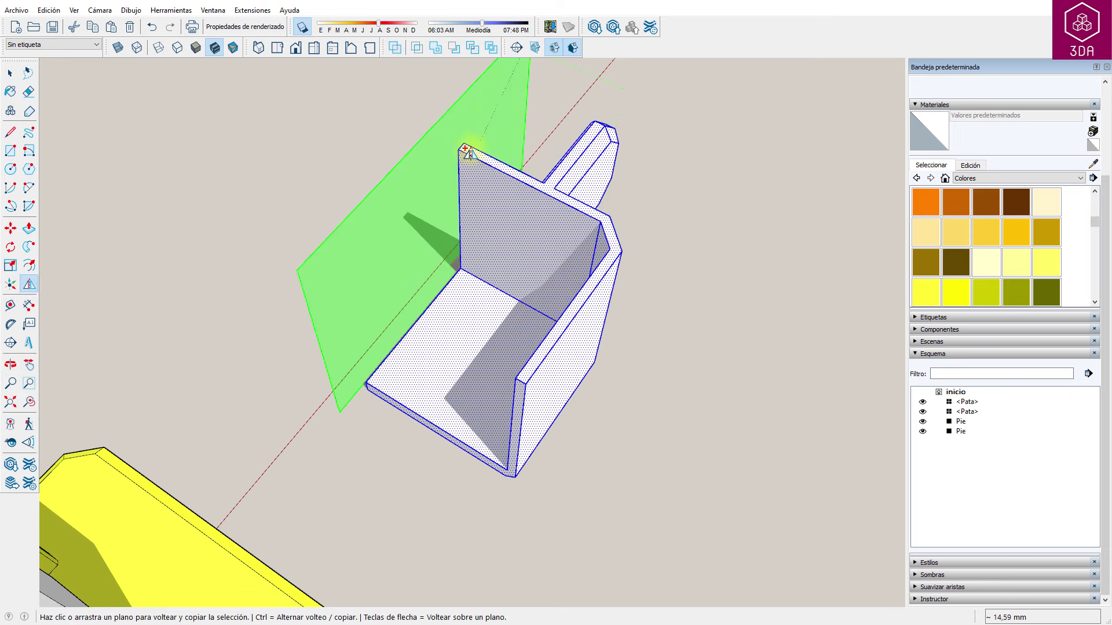
pyautogui.click(457, 153)
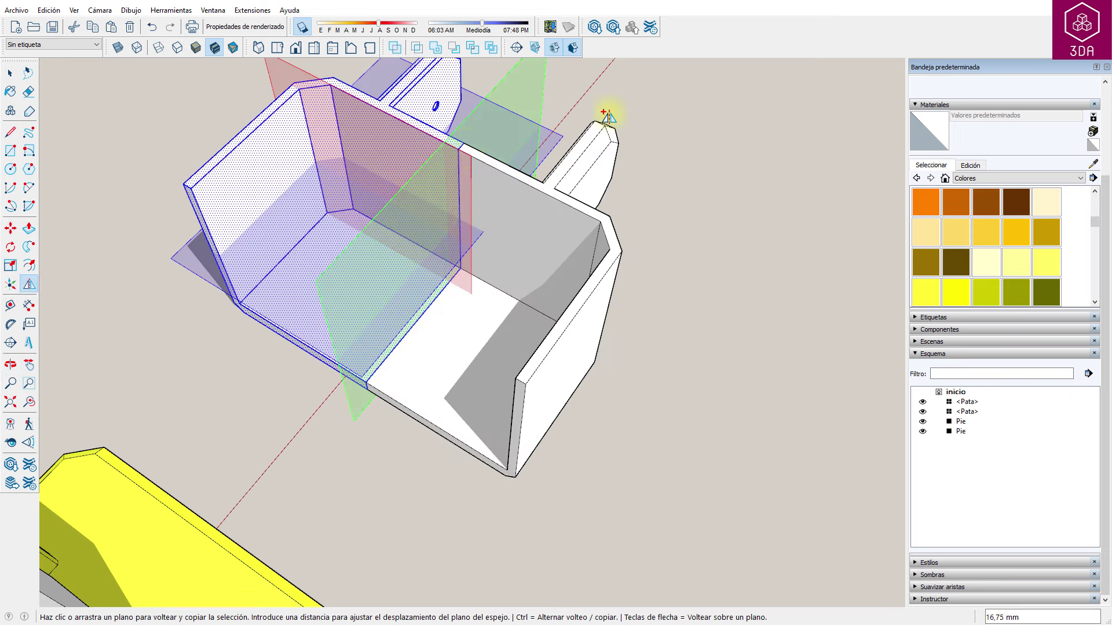
pyautogui.press('space')
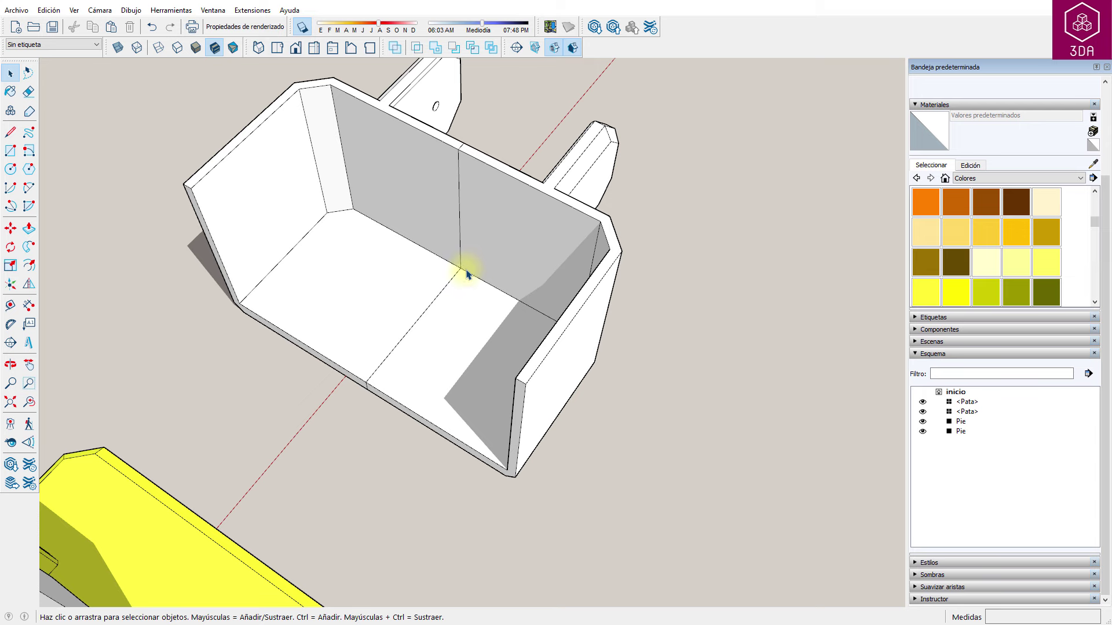
# - Delete the centre seam edge to merge the floor, then begin a guide from the bottom edge
pyautogui.moveTo(452, 265)
pyautogui.mouseDown(button='middle')
pyautogui.moveTo(509, 330)
pyautogui.moveTo(644, 396)
pyautogui.mouseUp(button='middle')
pyautogui.moveTo(364, 179); pyautogui.dragTo(451, 465)
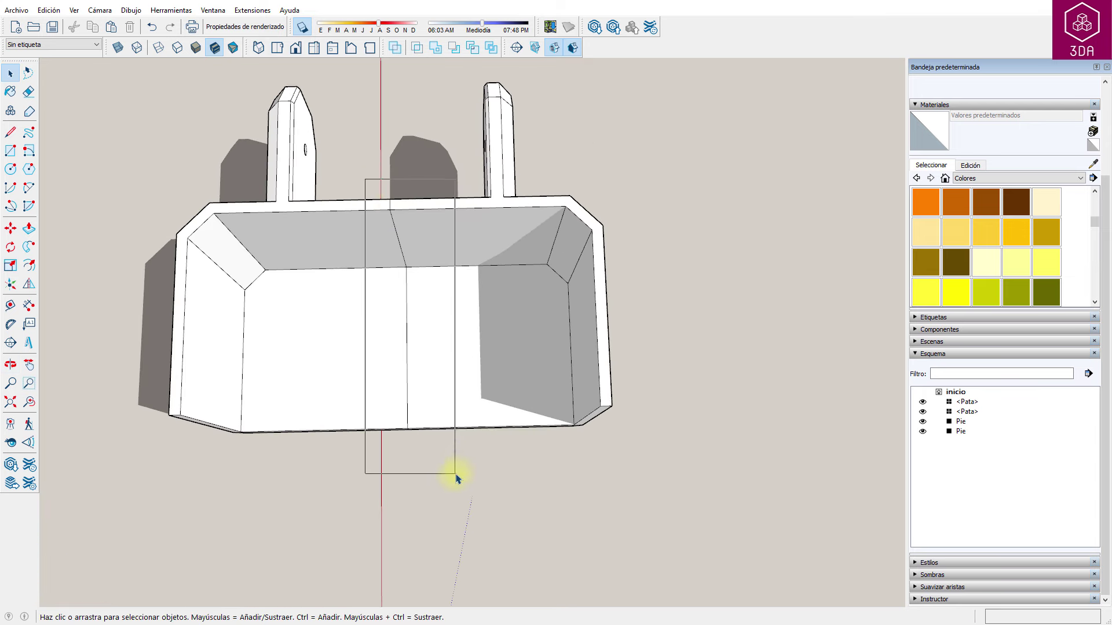
pyautogui.press('Delete')
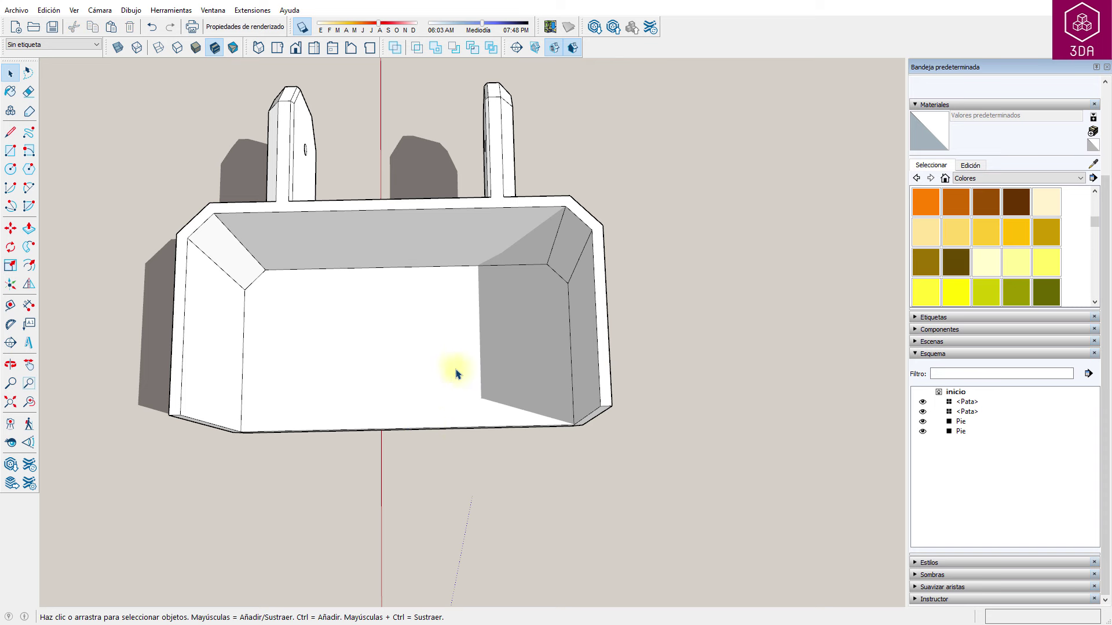
pyautogui.moveTo(413, 351)
pyautogui.mouseDown(button='middle')
pyautogui.moveTo(389, 193)
pyautogui.moveTo(397, 248)
pyautogui.mouseUp(button='middle')
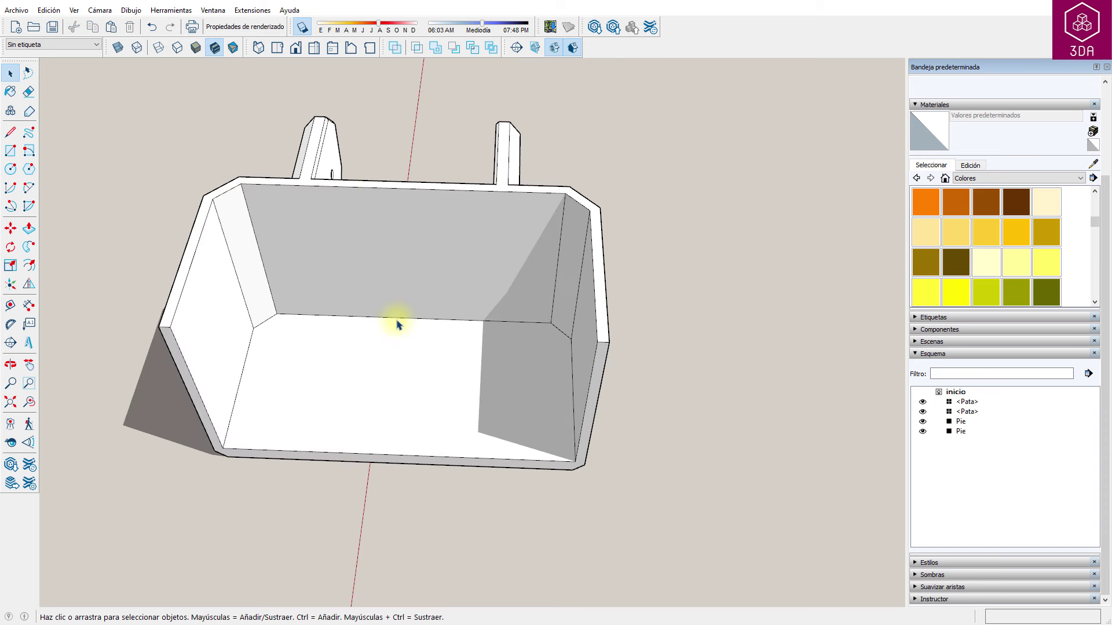
pyautogui.scroll(3, 406, 331)
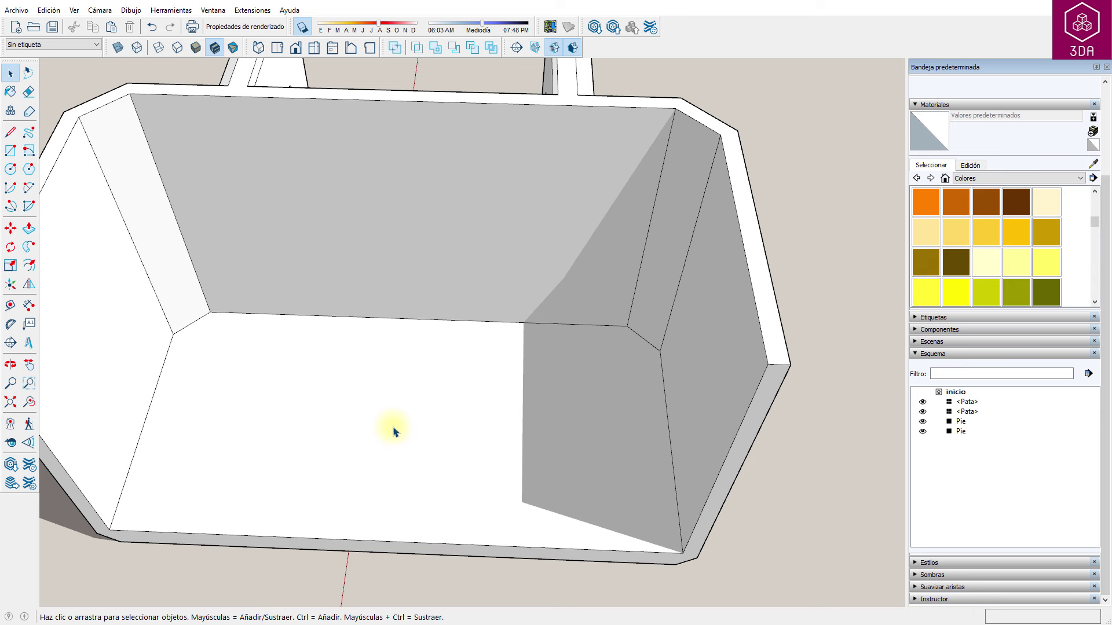
pyautogui.press('t')
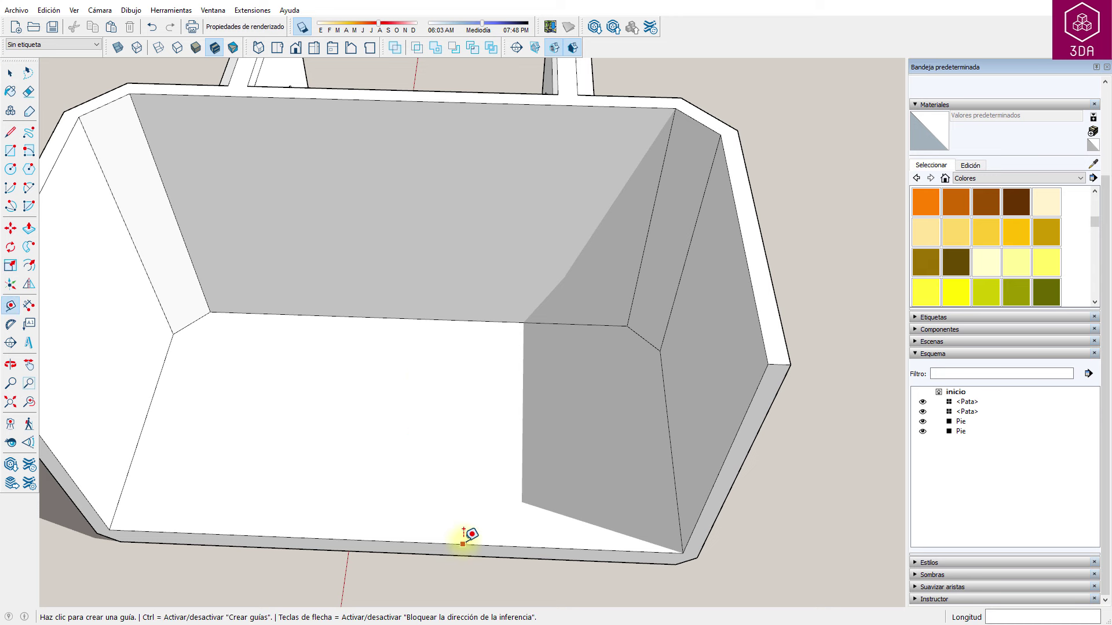
pyautogui.click(463, 543)
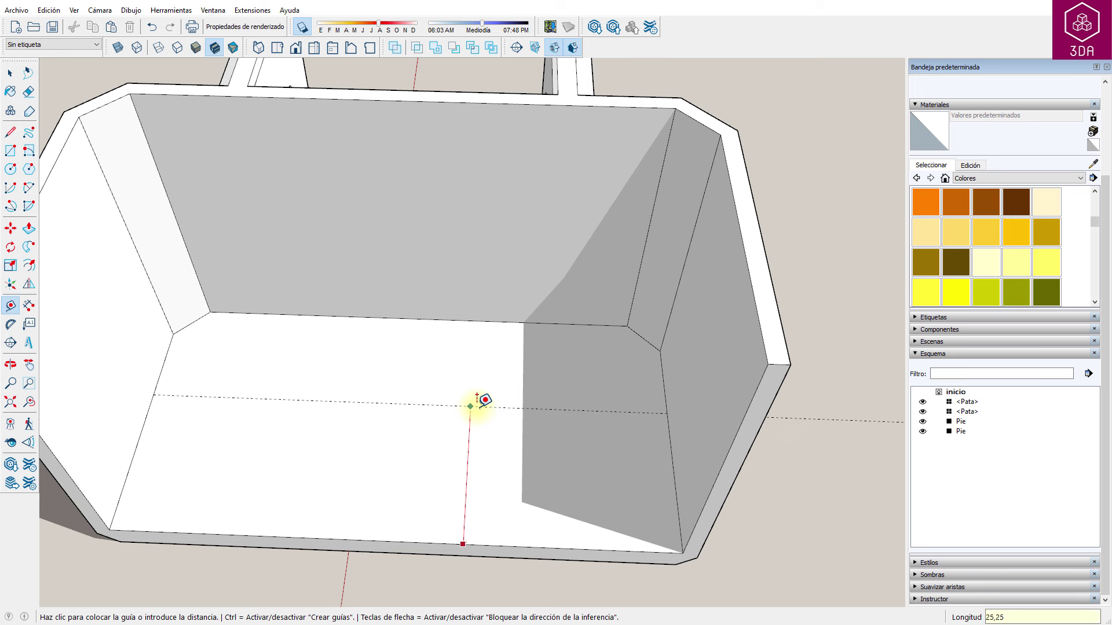
# - Place two crossing guides on the shell floor and draw a 2,5 mm circle at their intersection
pyautogui.press('Return')
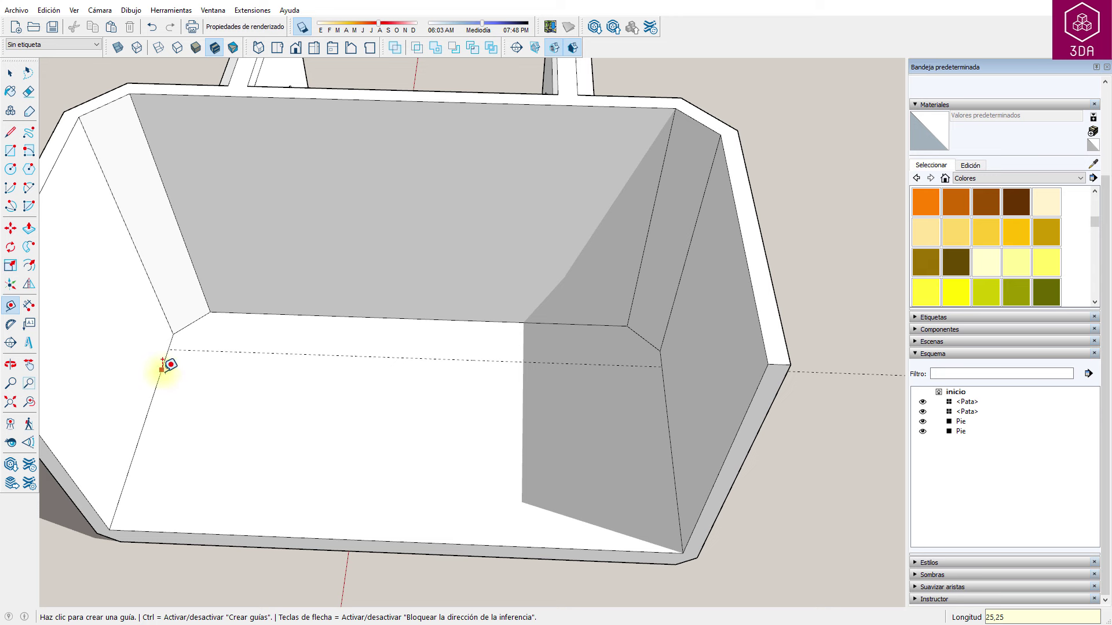
pyautogui.click(161, 371)
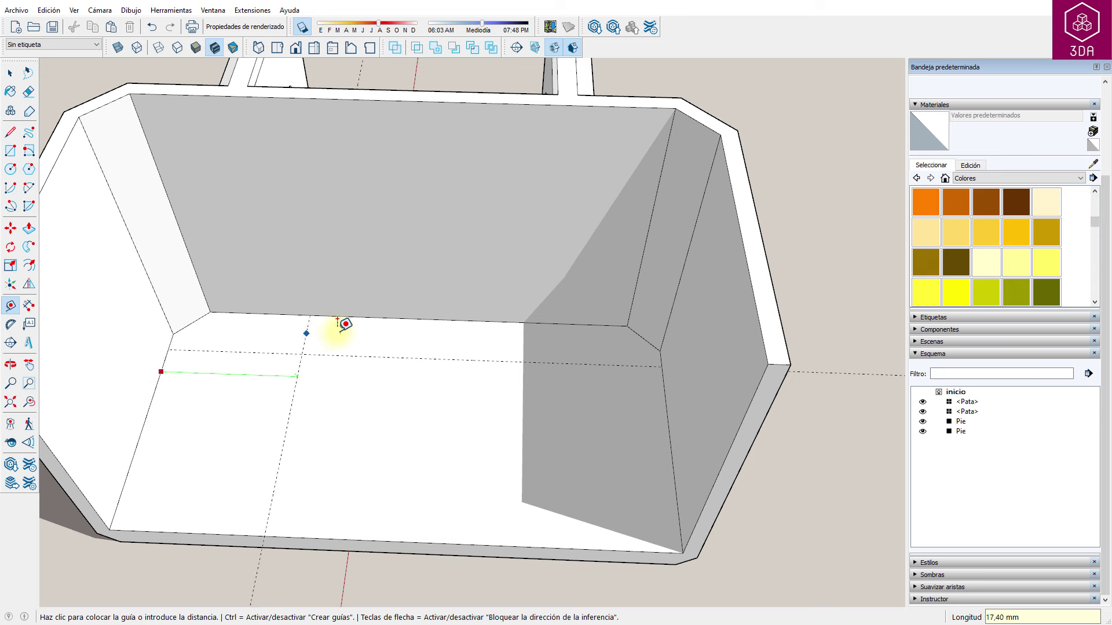
pyautogui.click(416, 317)
pyautogui.press('c')
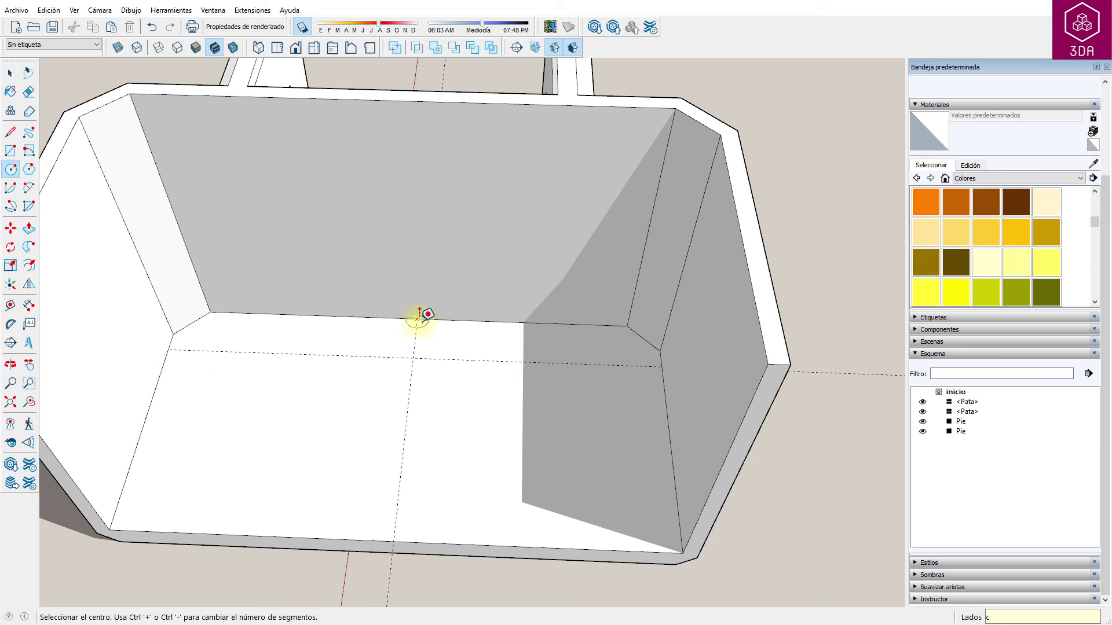
pyautogui.click(412, 358)
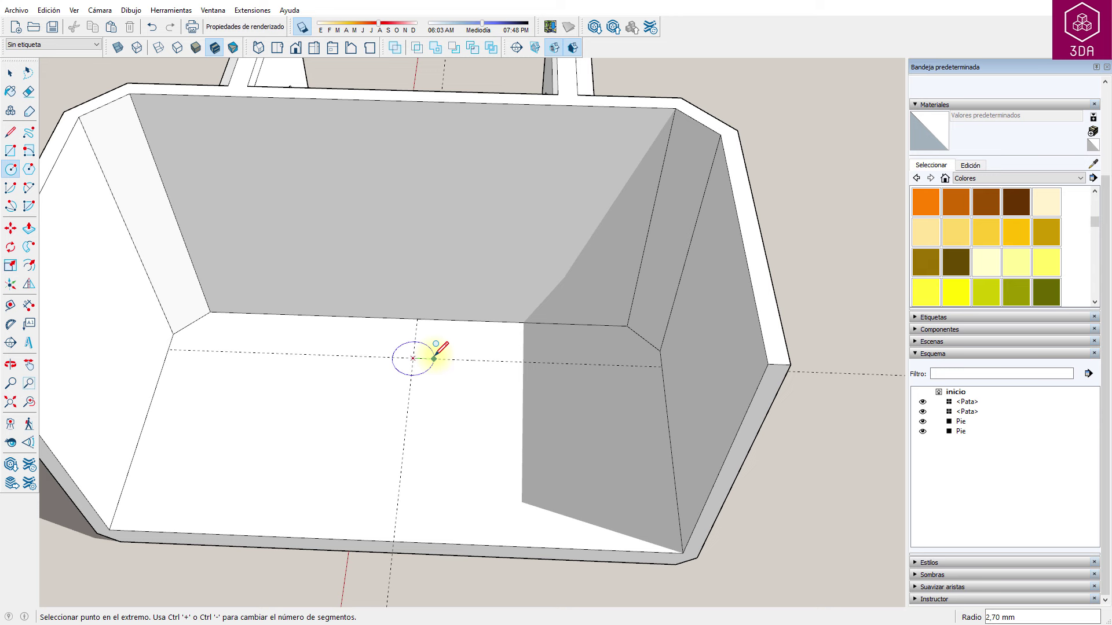
pyautogui.press('Return')
# - Push the circle 3 mm into the floor to form a drain hole
pyautogui.press('space')
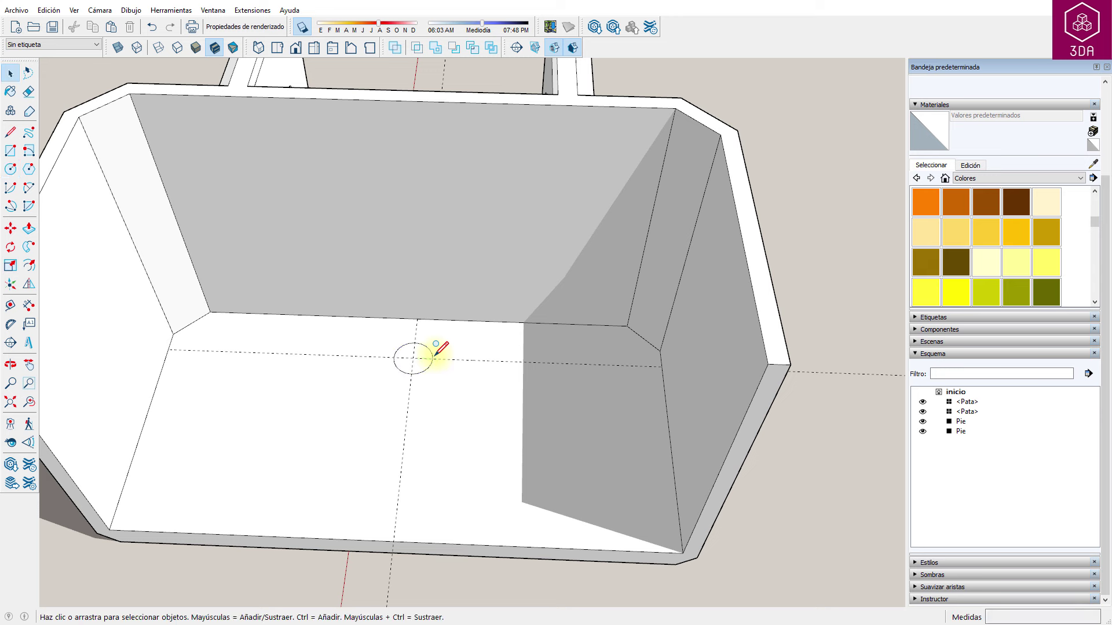
pyautogui.press('p')
pyautogui.doubleClick(424, 360)
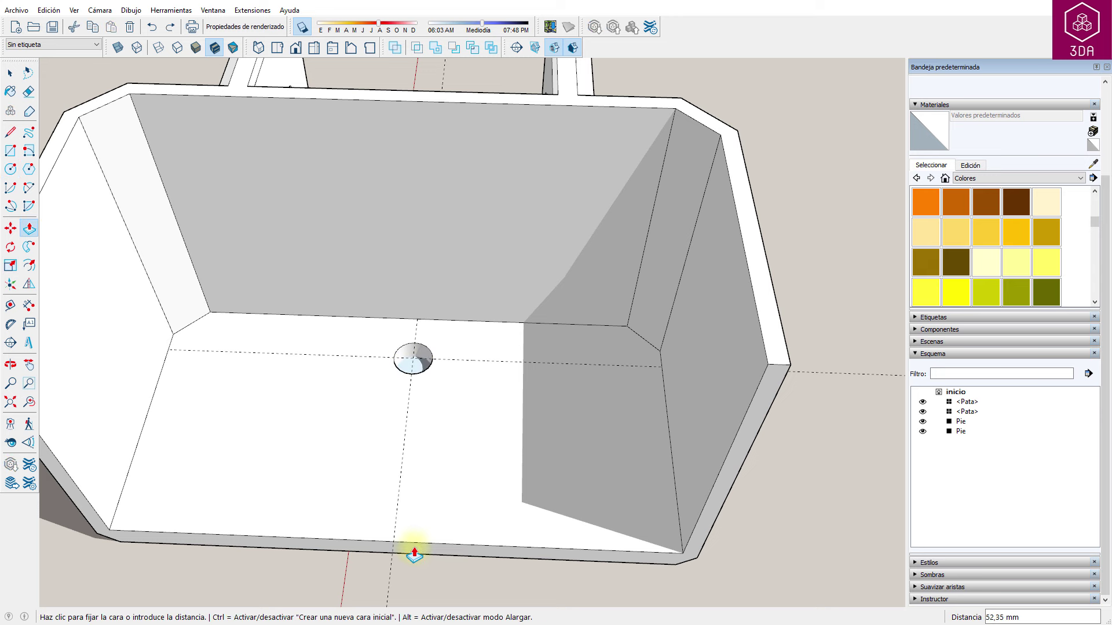
pyautogui.press('space')
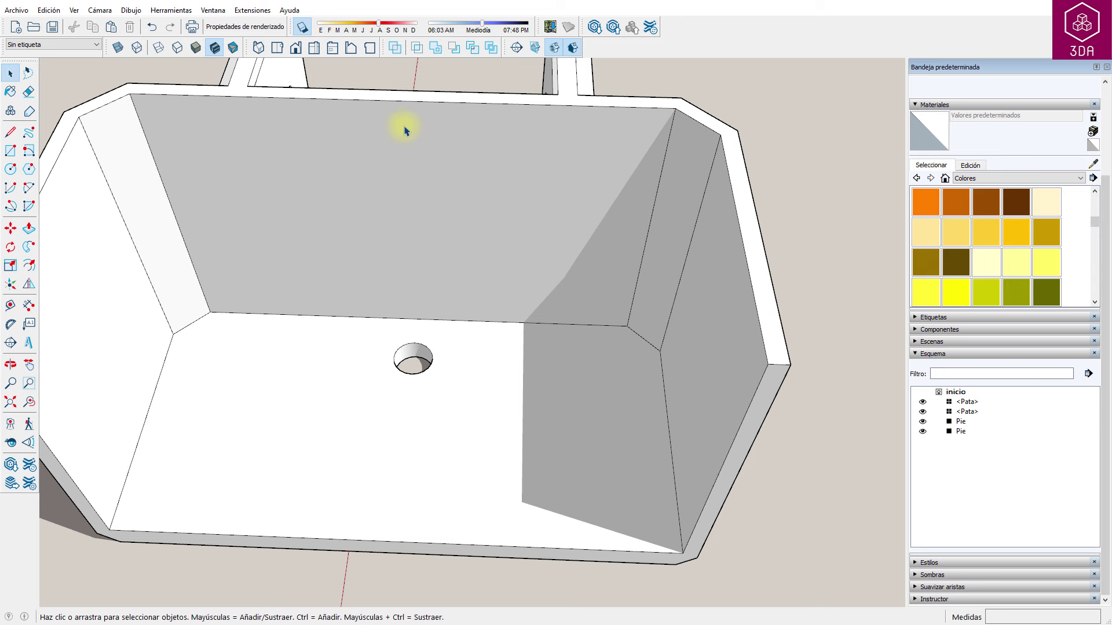
# - Place two horizontal and two vertical guides on the inner back wall, verticals 11 mm apart
pyautogui.press('t')
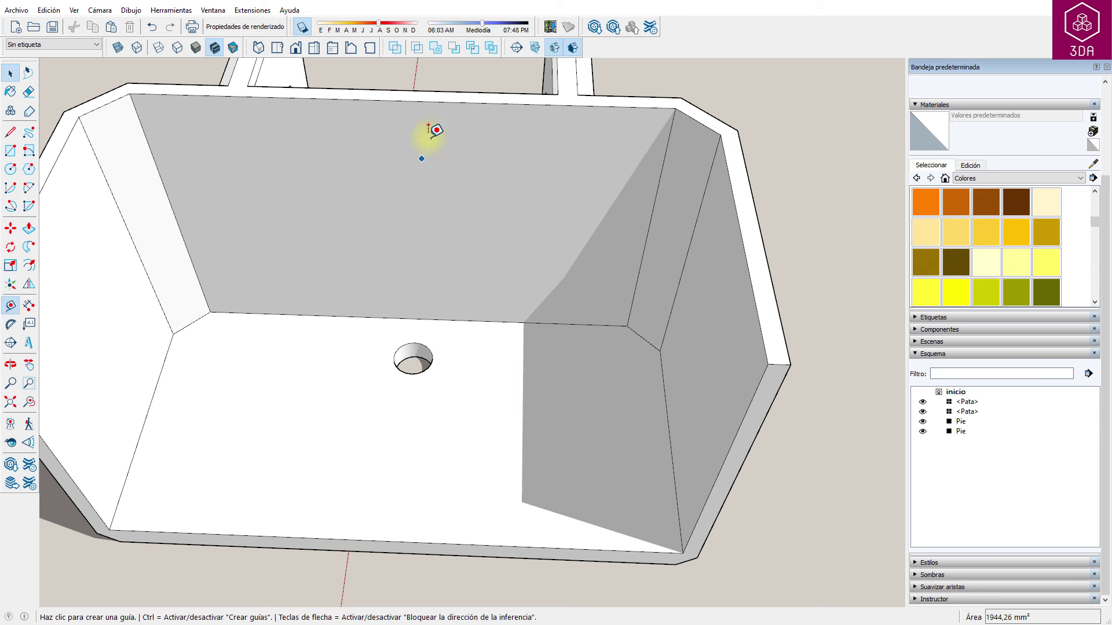
pyautogui.click(441, 102)
pyautogui.write('5,67')
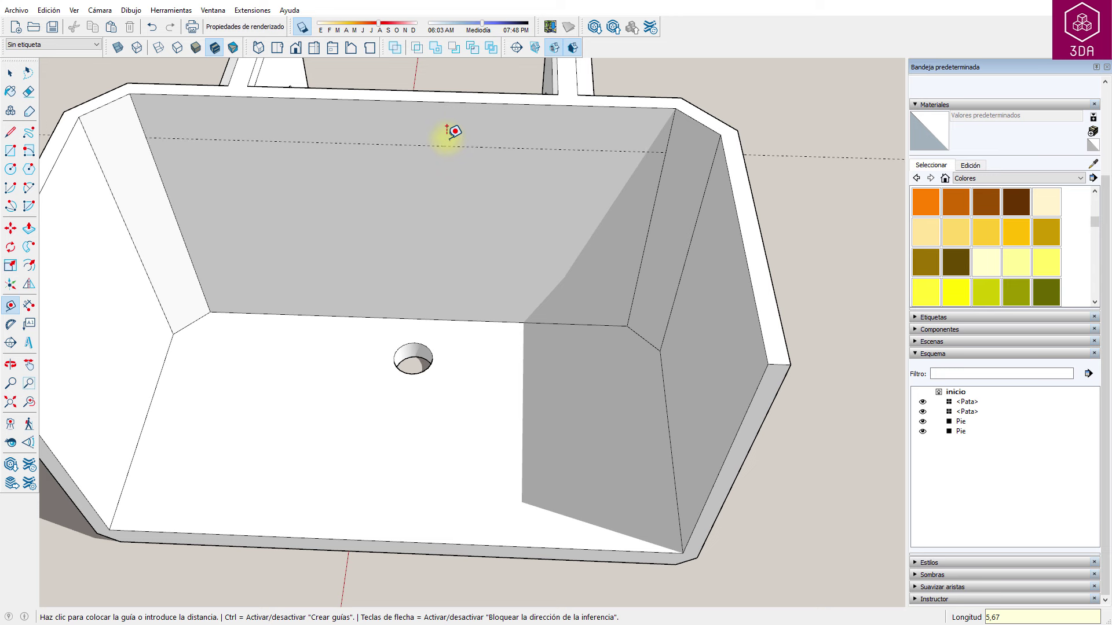
pyautogui.click(447, 141)
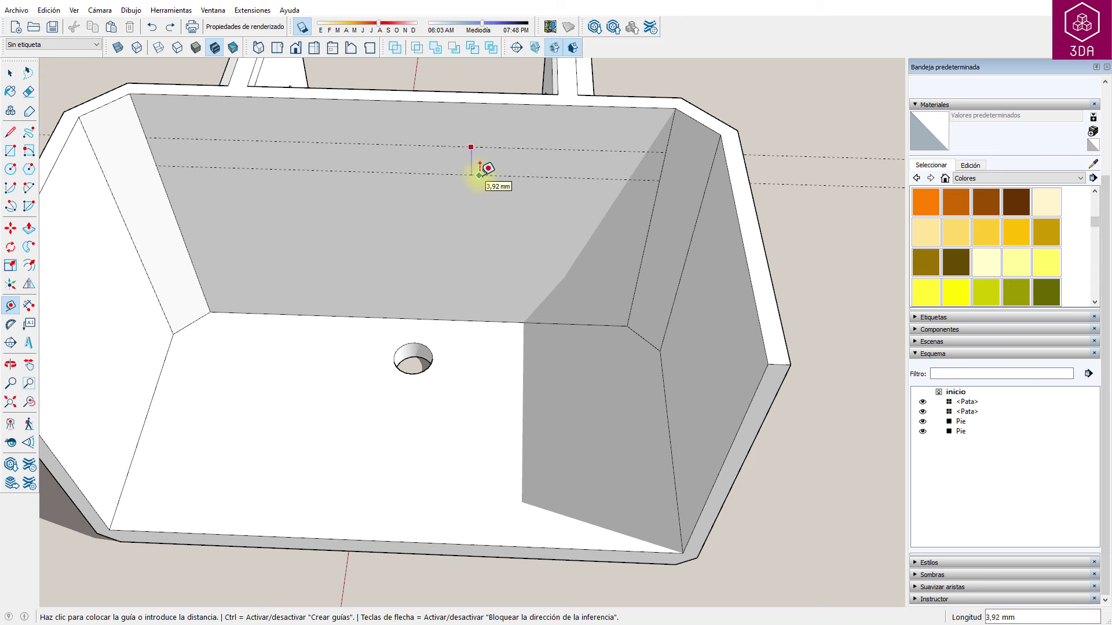
pyautogui.write('5,32')
pyautogui.click(479, 174)
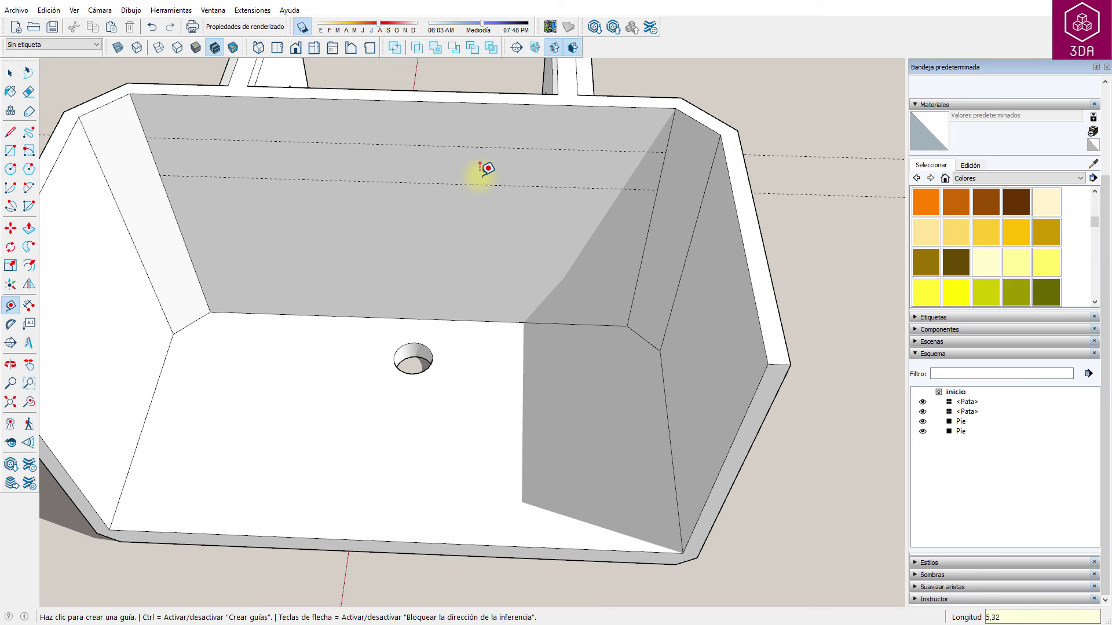
pyautogui.click(154, 160)
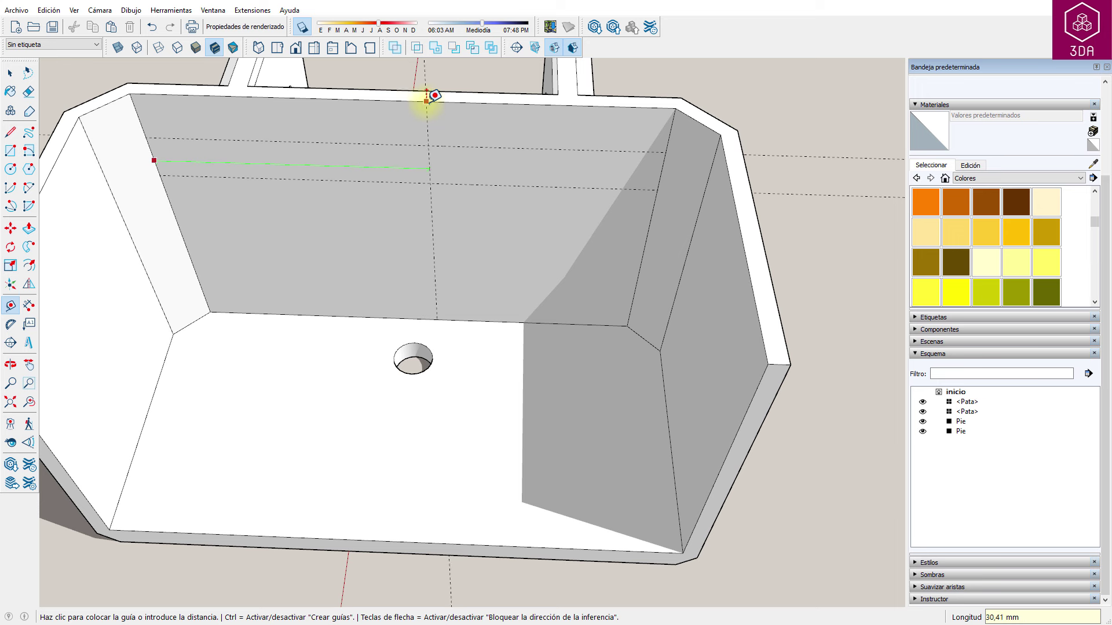
pyautogui.click(404, 91)
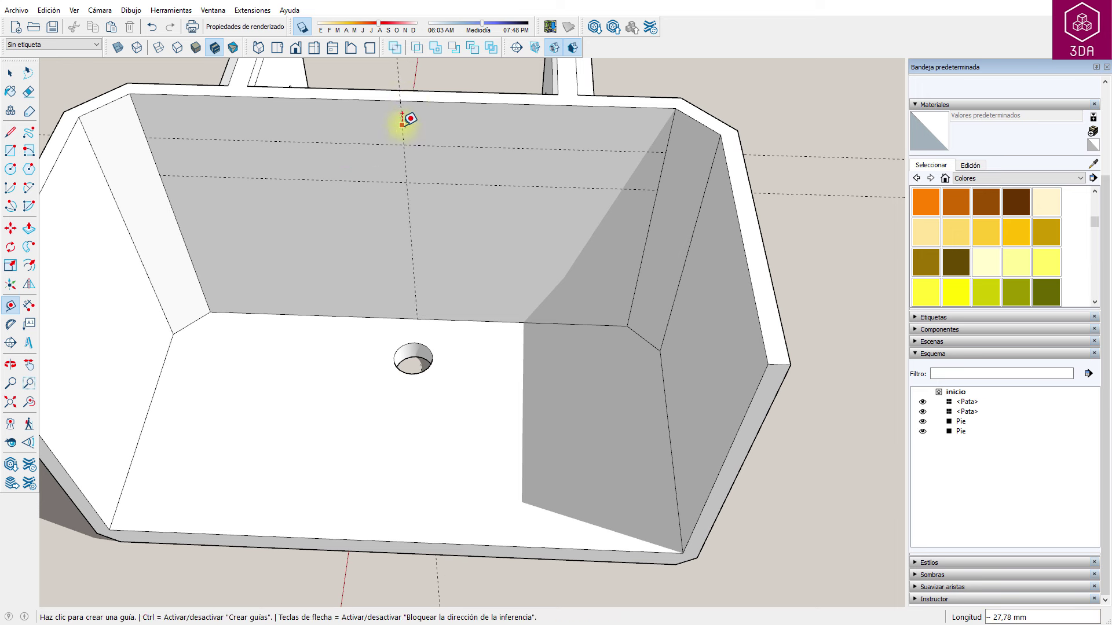
pyautogui.click(402, 124)
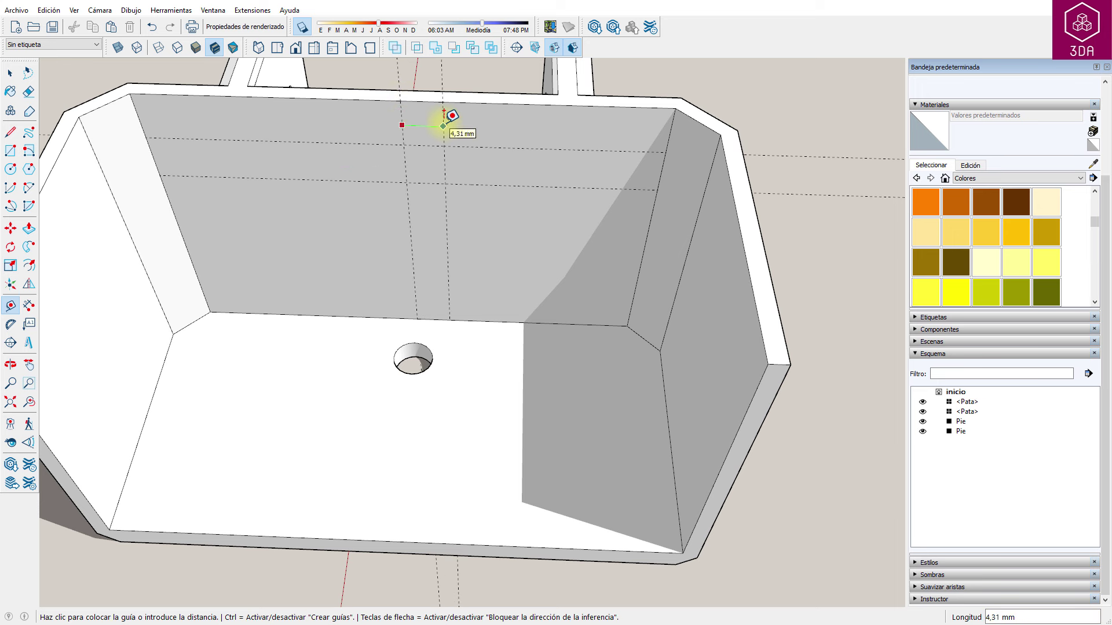
pyautogui.press('Return')
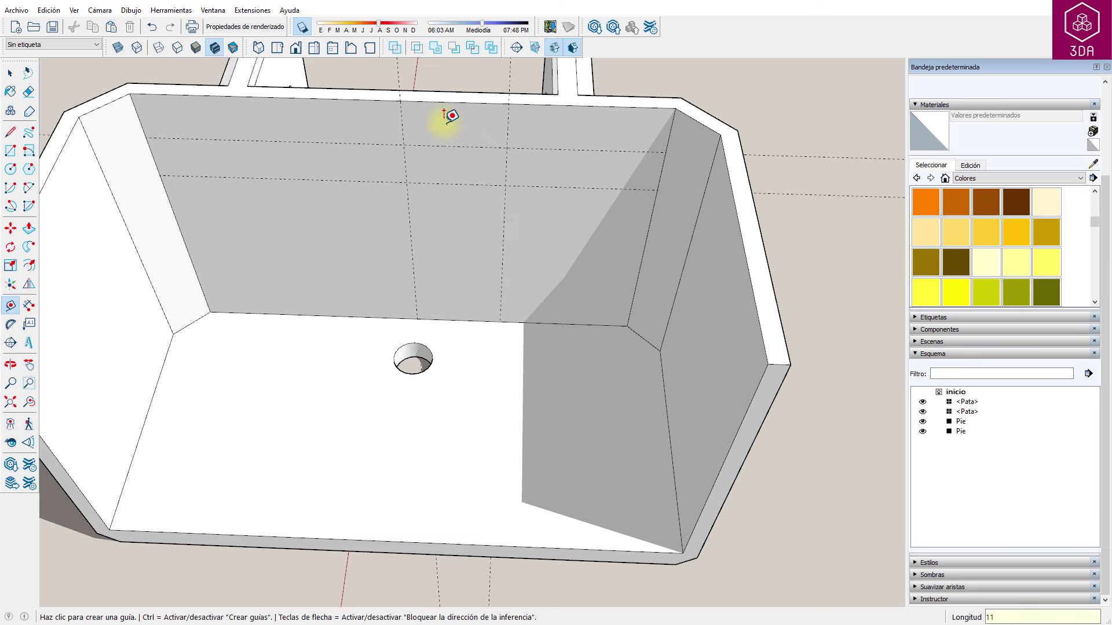
pyautogui.click(402, 123)
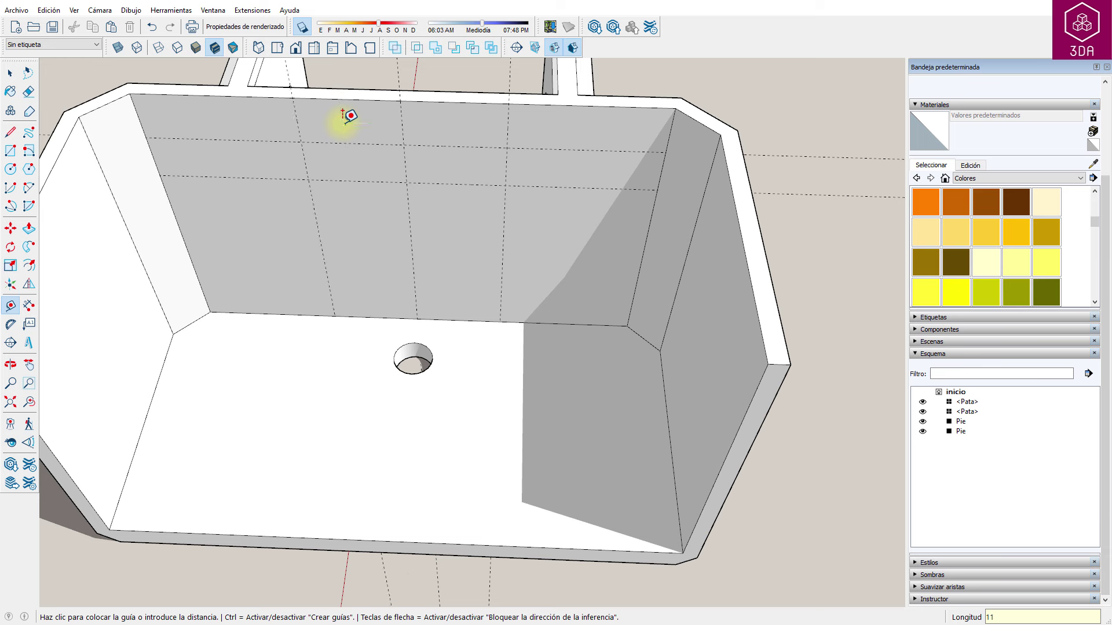
# - Draw a 22 × 5,32 mm rectangle between the guide intersections on the back wall
pyautogui.press('Escape')
pyautogui.press('r')
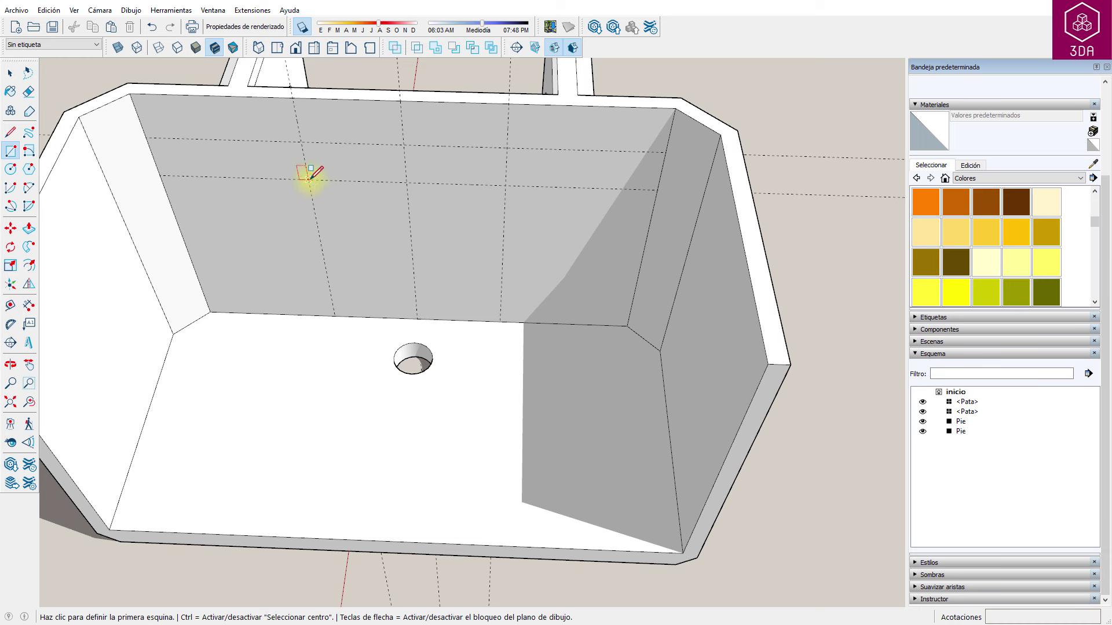
pyautogui.click(308, 178)
pyautogui.click(508, 148)
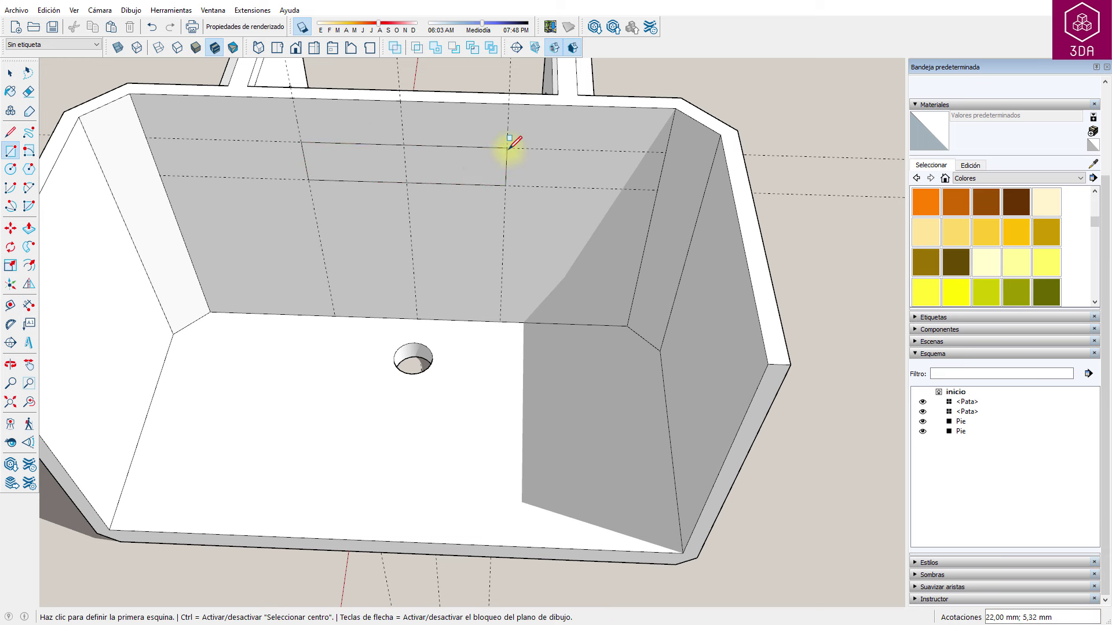
pyautogui.press('space')
# - Recess the back-wall rectangle 0,4 mm into the wall
pyautogui.scroll(2, 449, 154)
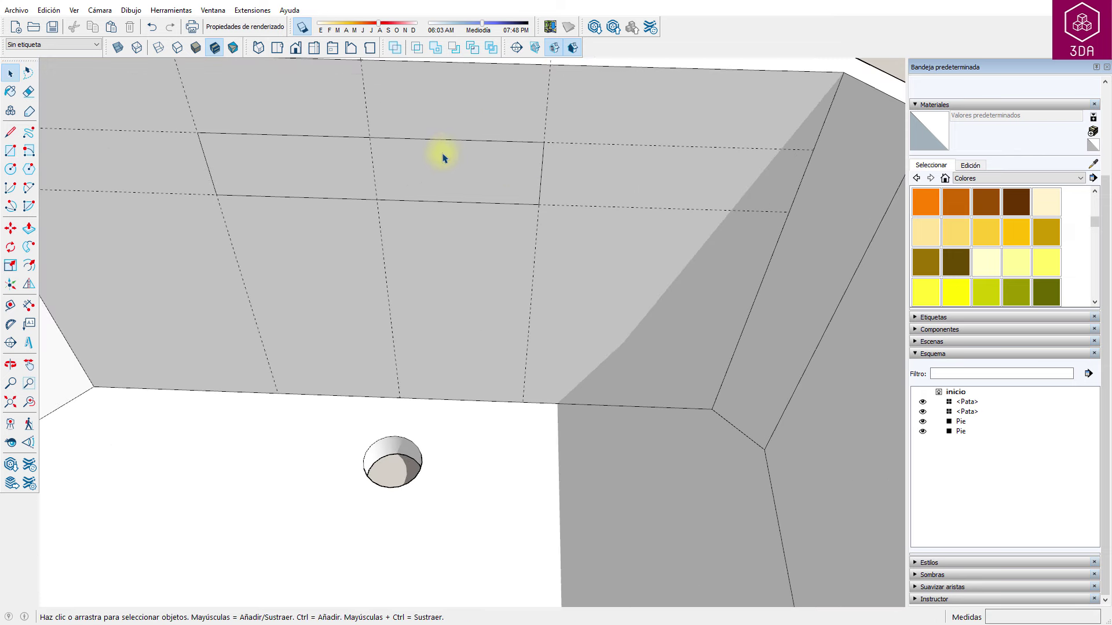
pyautogui.scroll(3, 408, 169)
pyautogui.click(410, 175)
pyautogui.press('p')
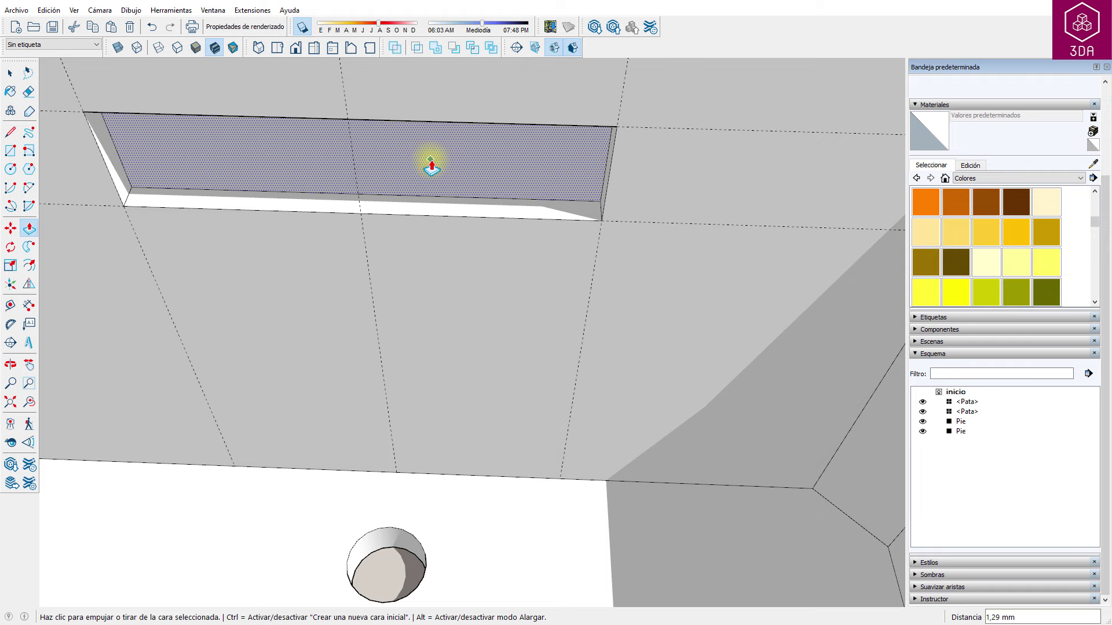
pyautogui.press('Return')
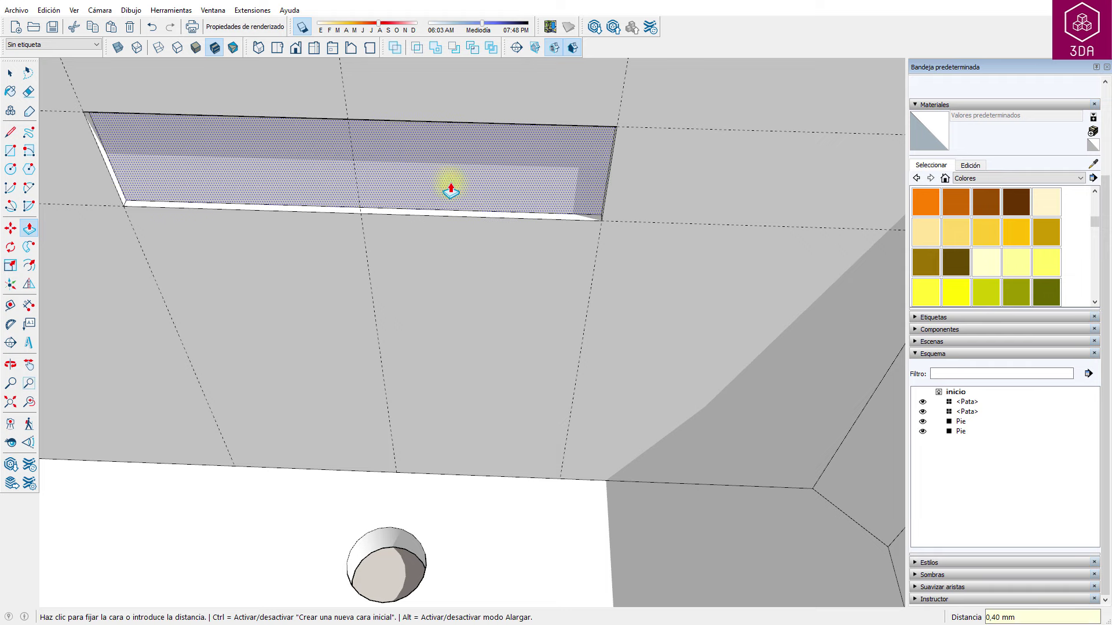
pyautogui.moveTo(447, 181)
pyautogui.mouseDown(button='middle')
pyautogui.moveTo(534, 288)
pyautogui.moveTo(474, 218)
pyautogui.mouseUp(button='middle')
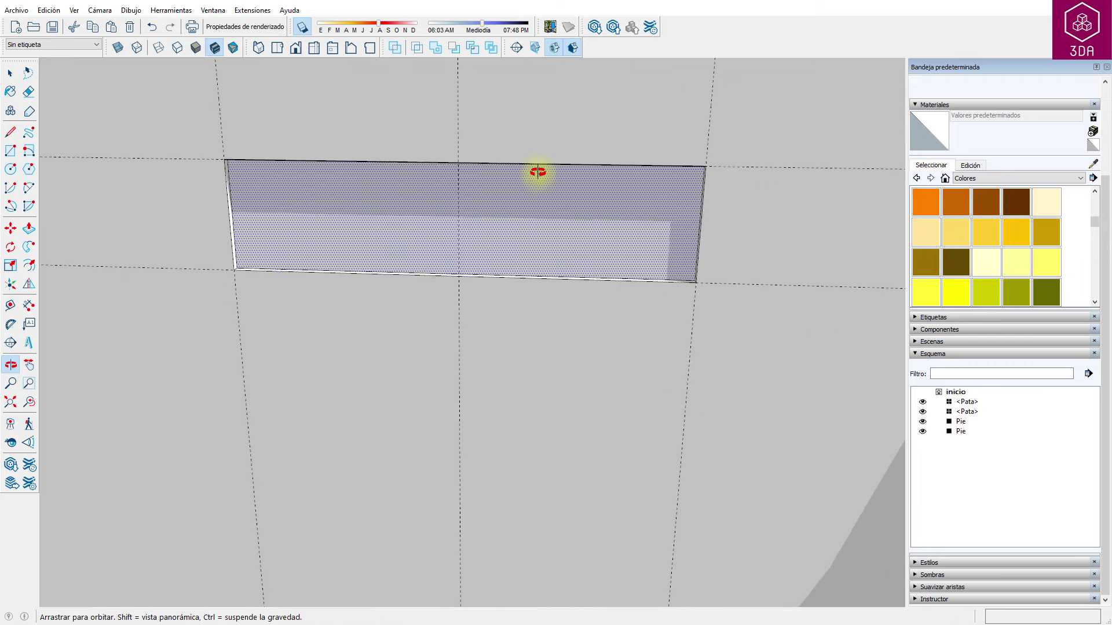
pyautogui.scroll(3, 289, 260)
pyautogui.scroll(2, 269, 258)
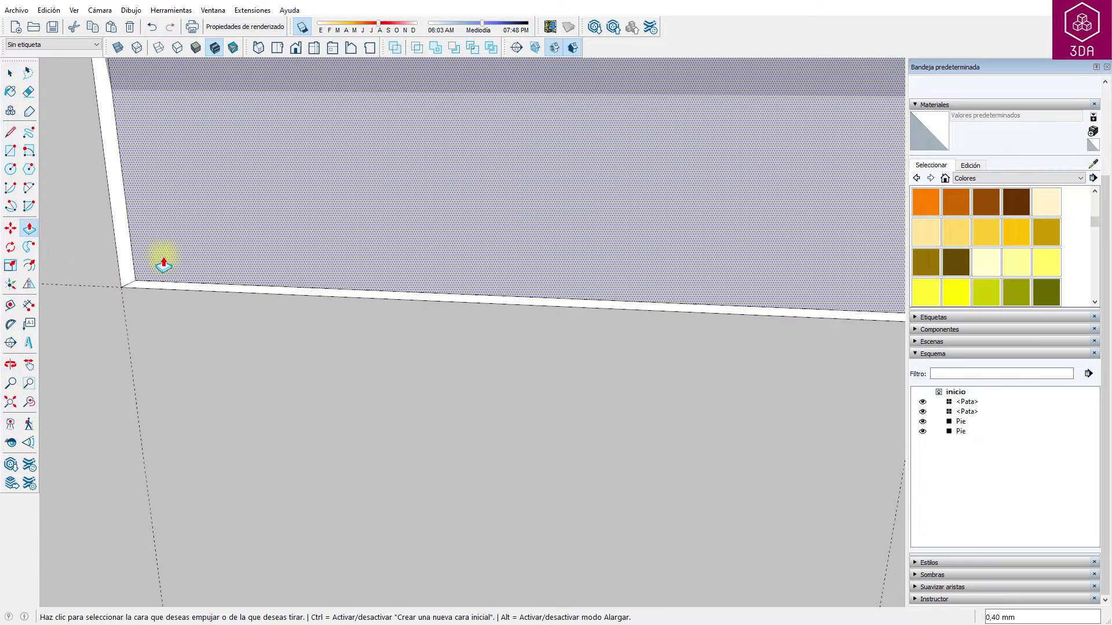
pyautogui.press('space')
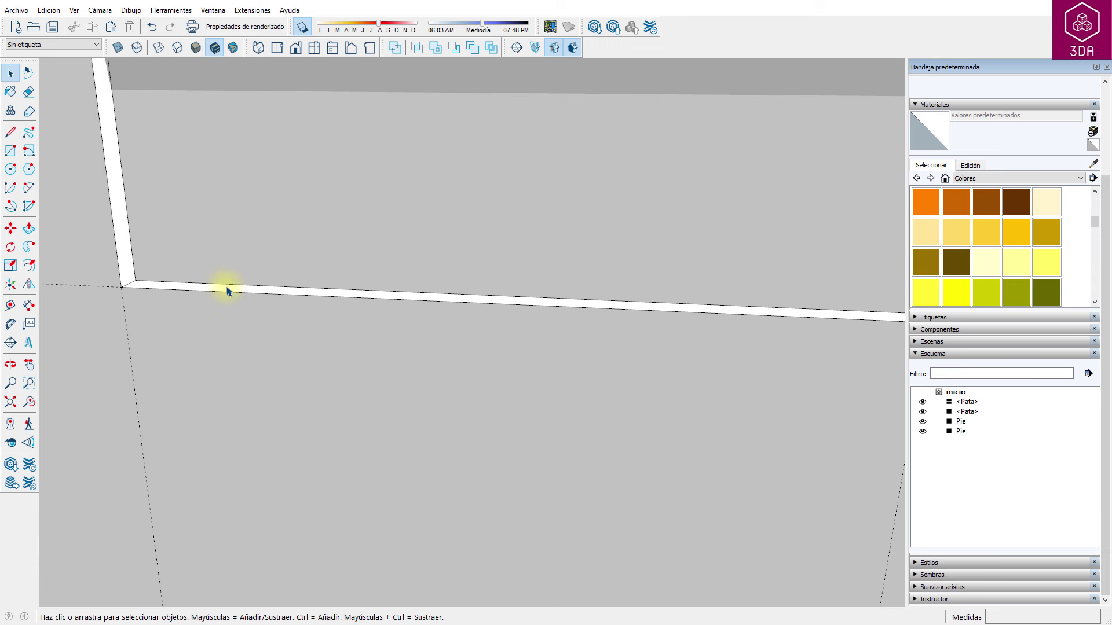
# - Move the recess's lower edge up 0,4 mm and its top edge down 0,4 mm
pyautogui.press('m')
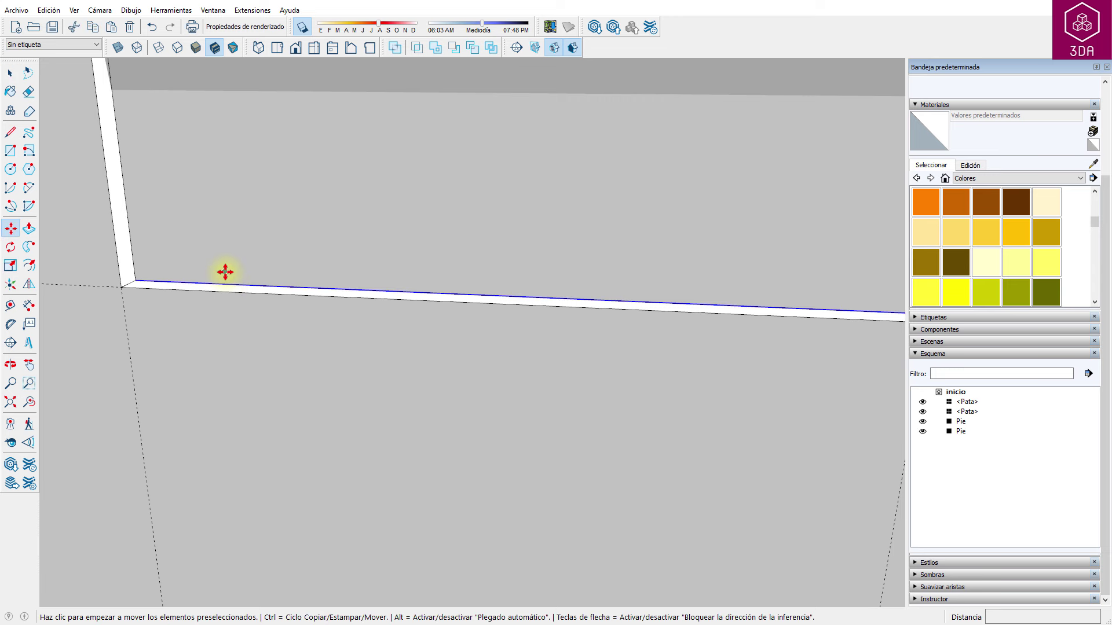
pyautogui.click(225, 272)
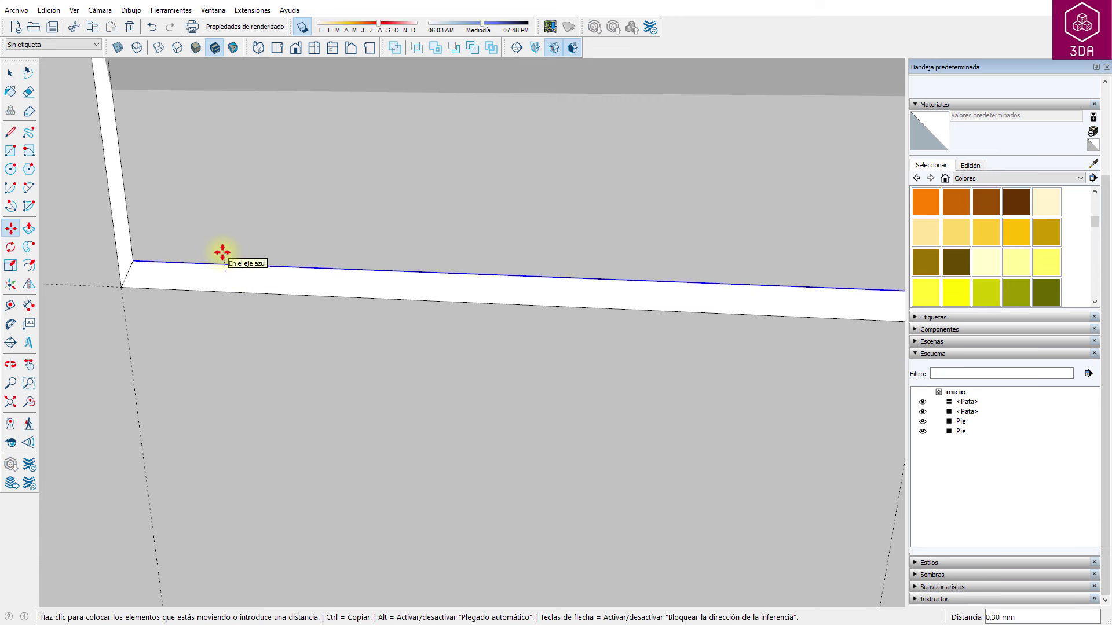
pyautogui.write('0,4')
pyautogui.press('Return')
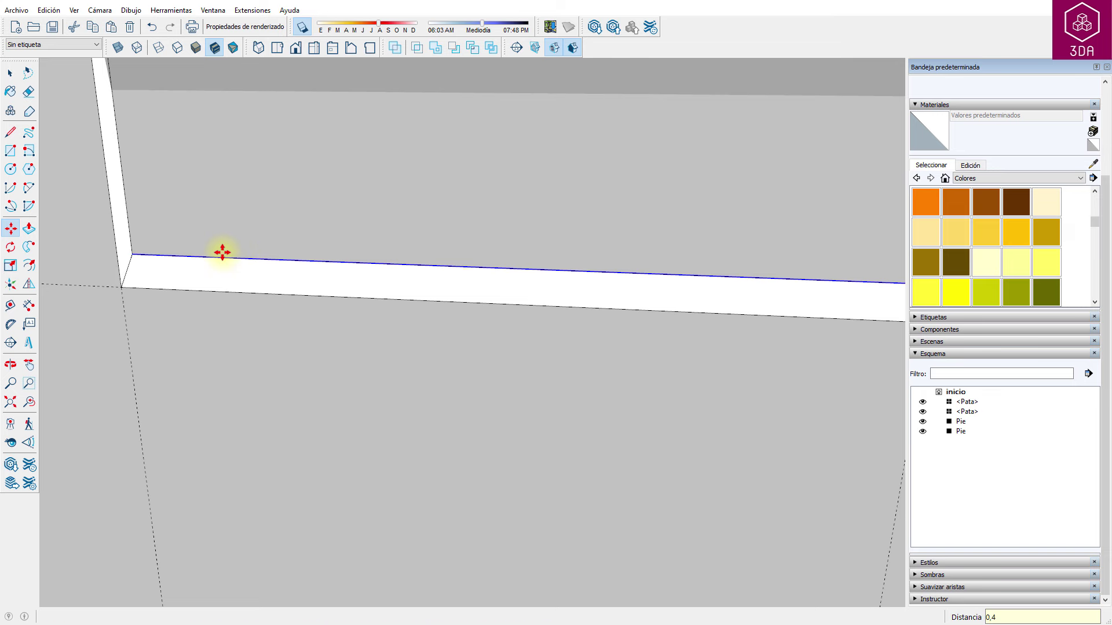
pyautogui.moveTo(293, 239)
pyautogui.mouseDown(button='middle')
pyautogui.moveTo(385, 476)
pyautogui.moveTo(390, 308)
pyautogui.moveTo(378, 235)
pyautogui.mouseUp(button='middle')
pyautogui.press('space')
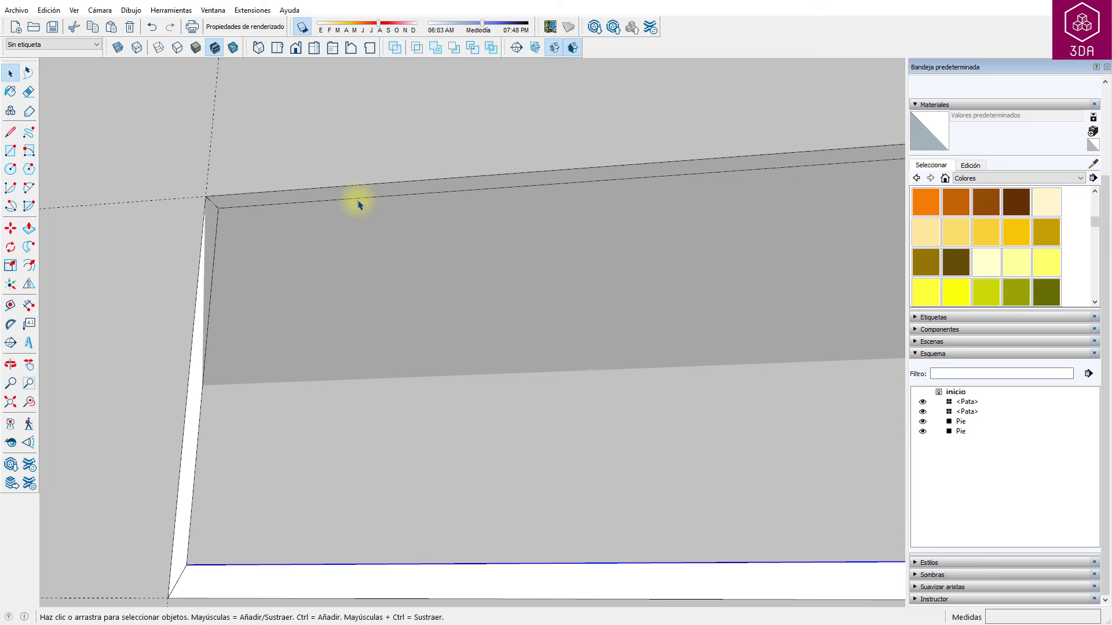
pyautogui.click(358, 205)
pyautogui.press('m')
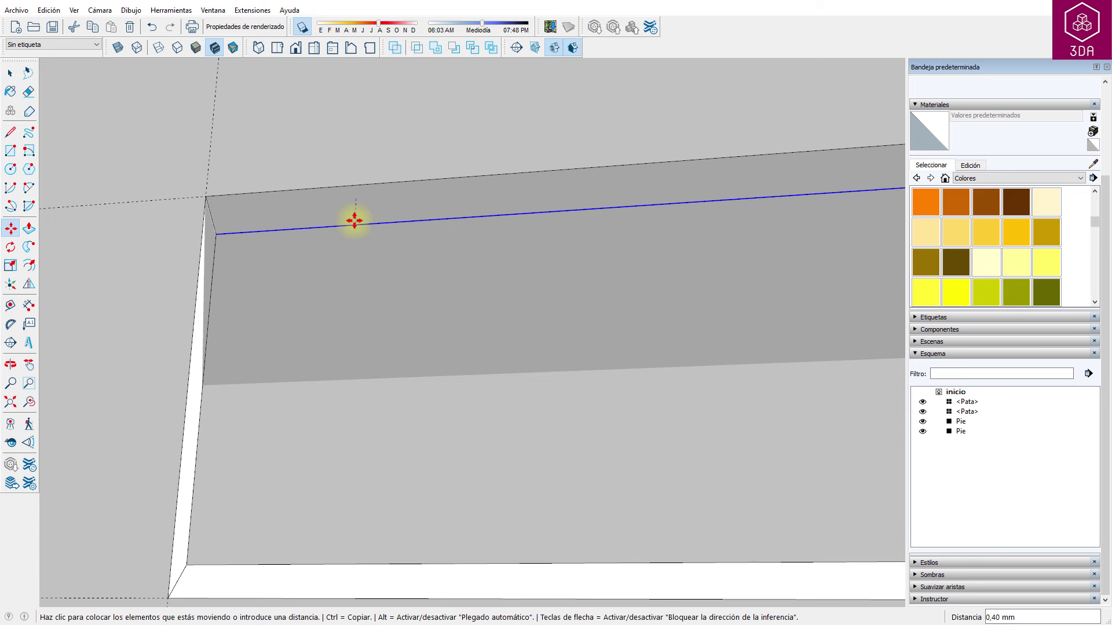
pyautogui.write('0,4')
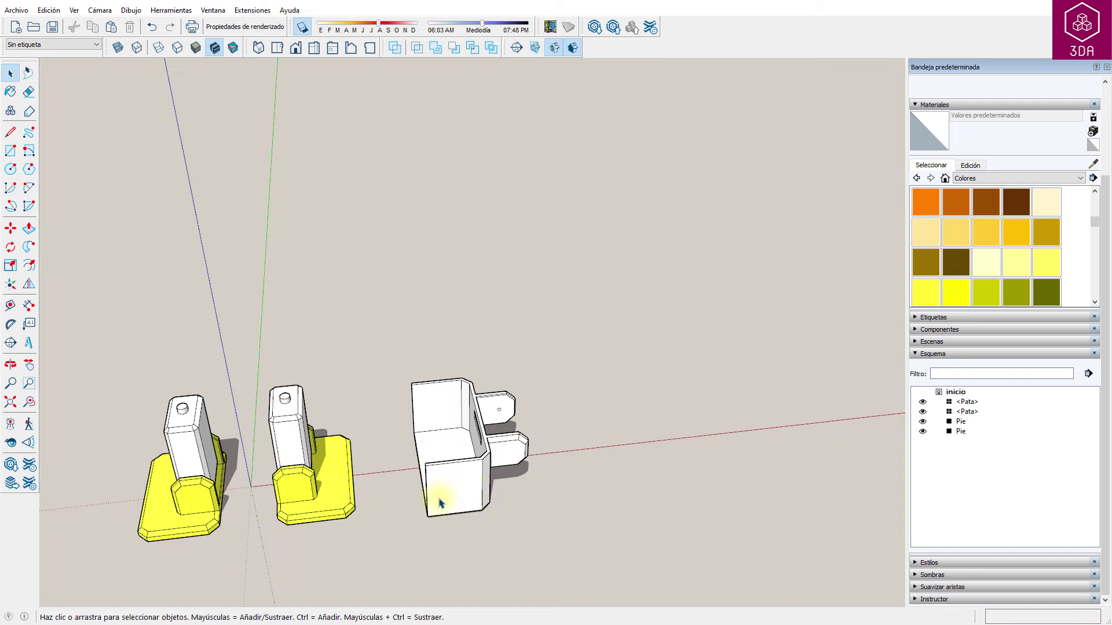
pyautogui.moveTo(435, 497)
pyautogui.mouseDown()
pyautogui.moveTo(472, 494)
pyautogui.moveTo(426, 517)
pyautogui.mouseUp()
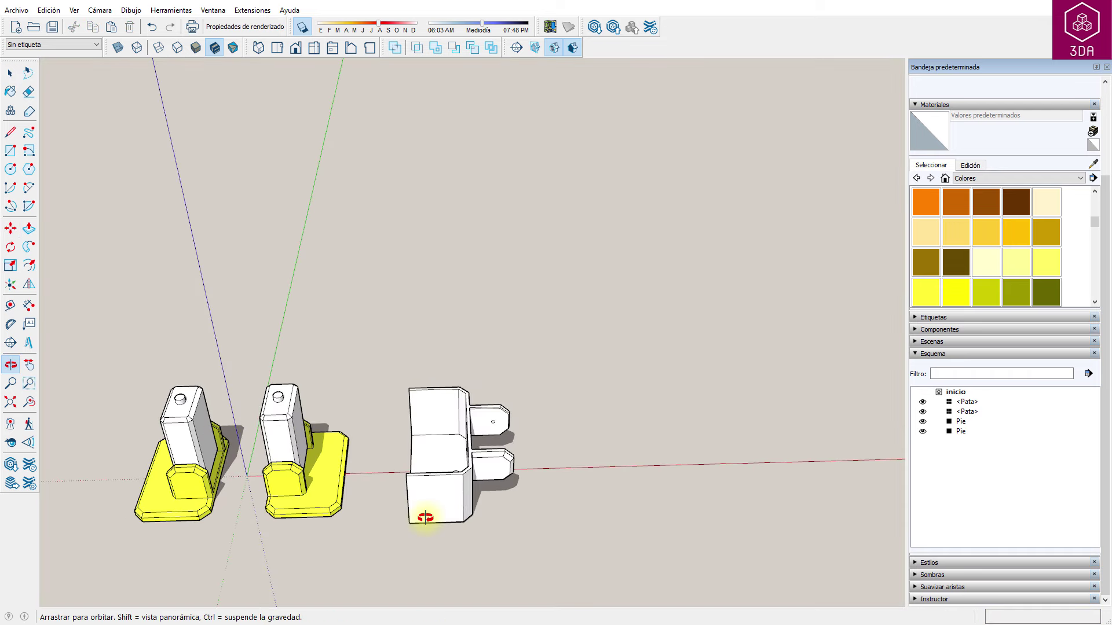
# - Select the whole white half-body part and move it to the right
pyautogui.press('space')
pyautogui.scroll(2, 379, 405)
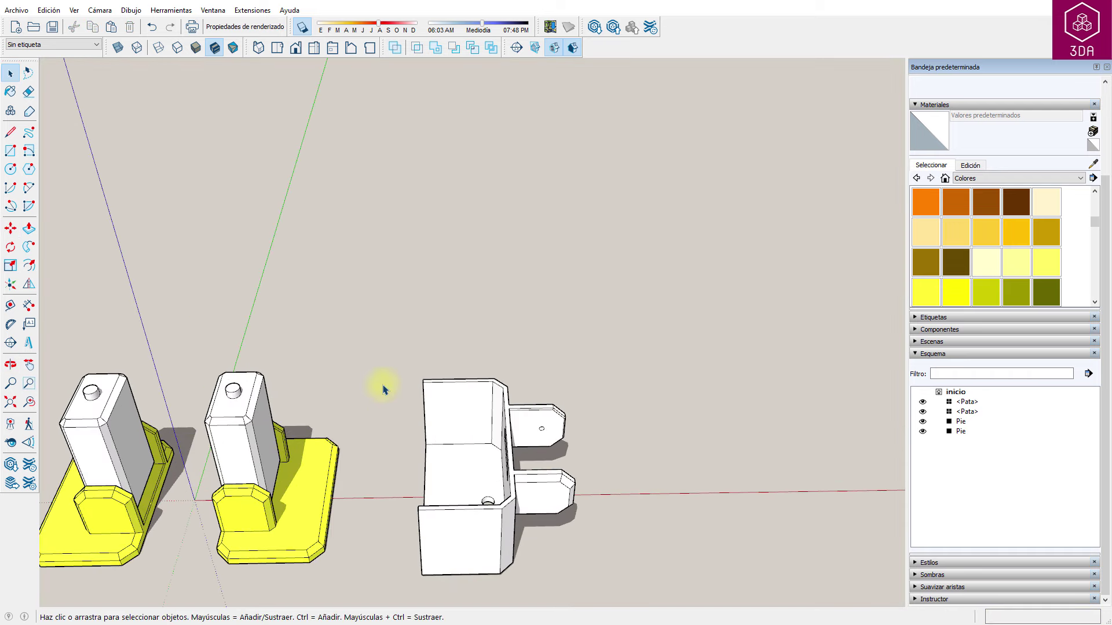
pyautogui.moveTo(425, 410); pyautogui.dragTo(431, 427, button='middle')
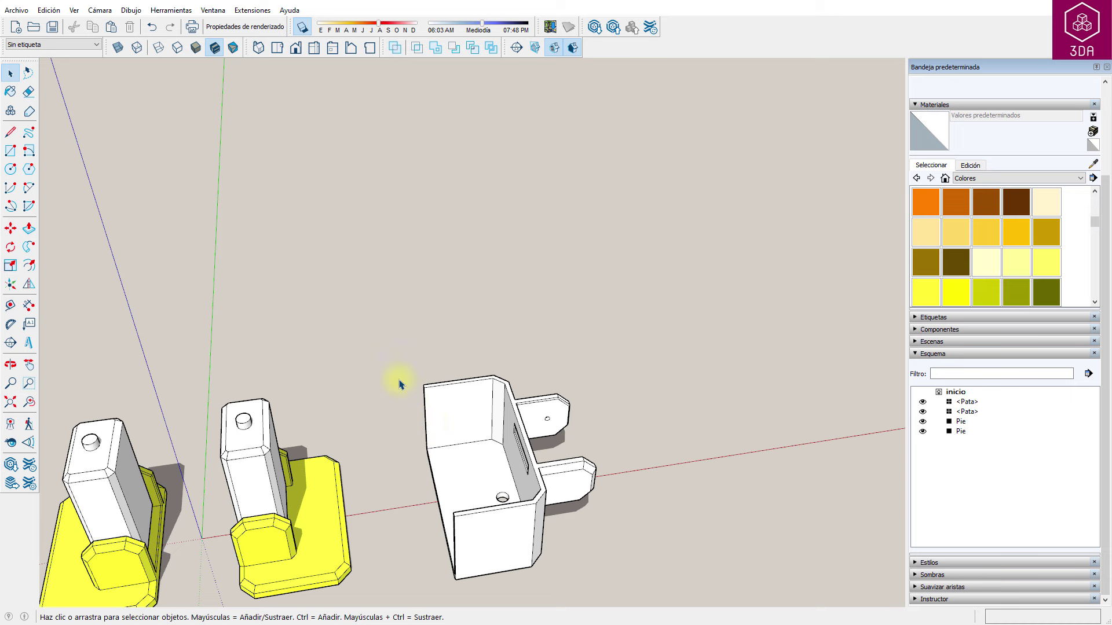
pyautogui.moveTo(399, 362); pyautogui.dragTo(641, 593)
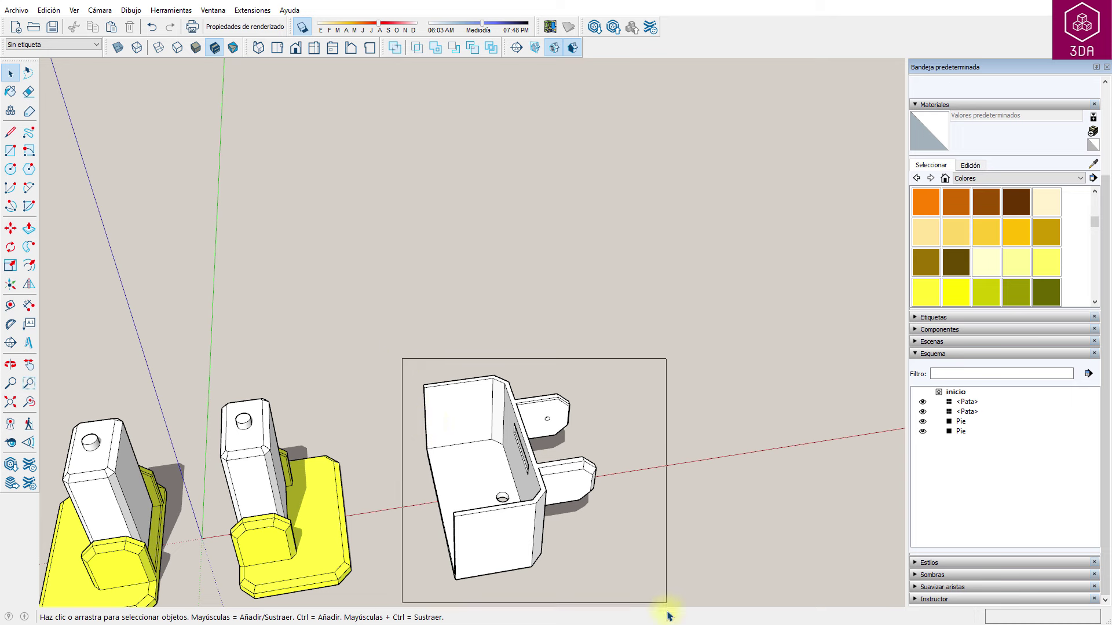
pyautogui.press('m')
pyautogui.click(625, 571)
pyautogui.click(729, 552)
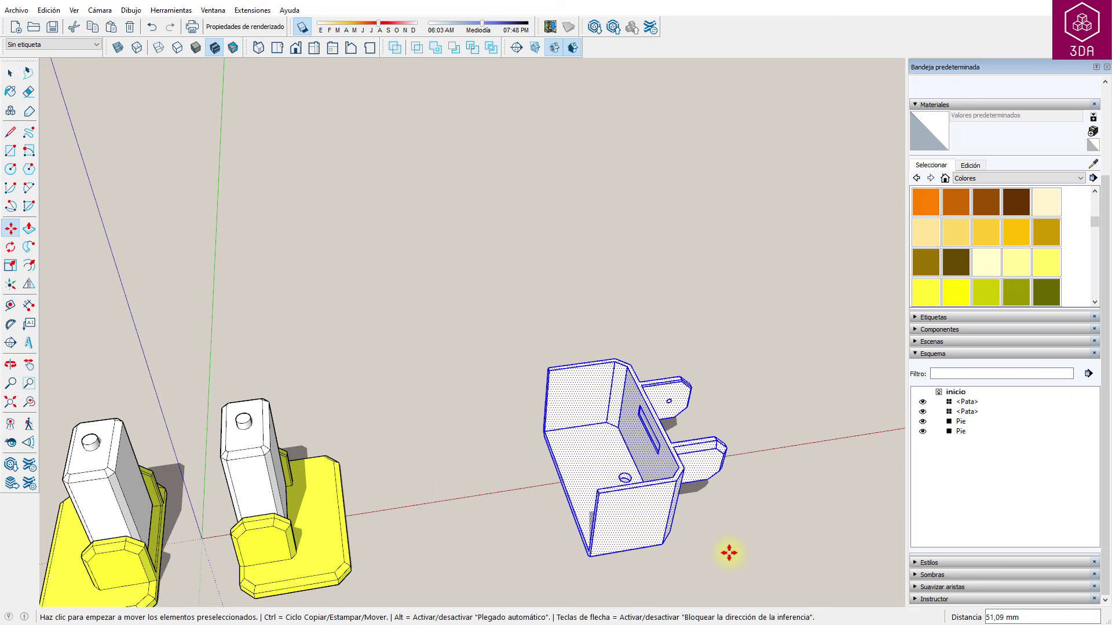
# - Mirror a copy of the half body with Ctrl to complete the box
pyautogui.click(29, 283)
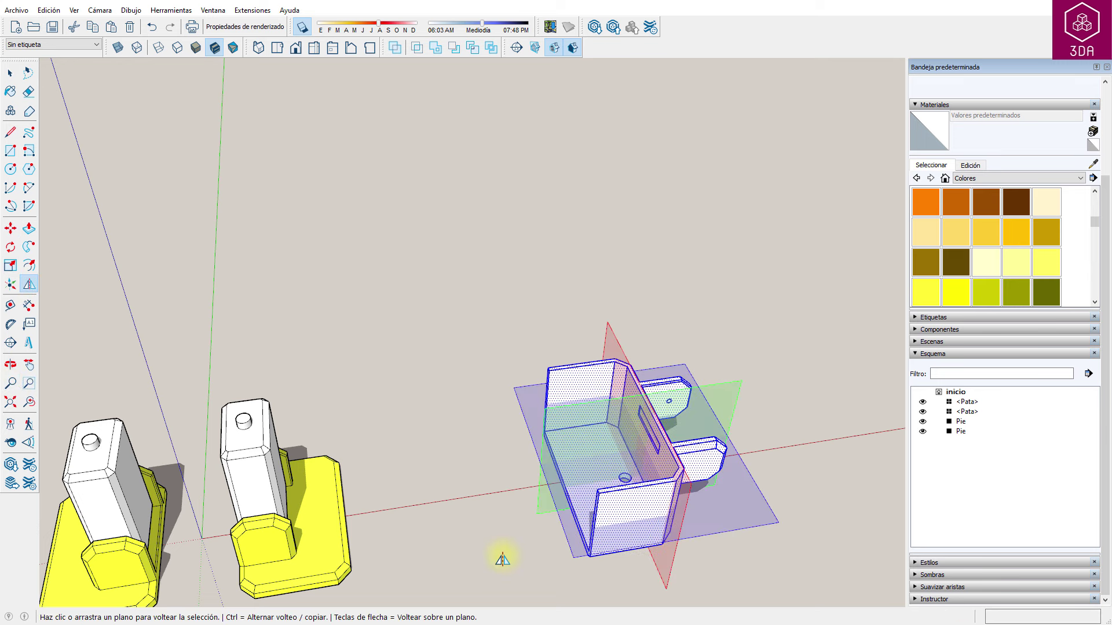
pyautogui.press('ctrl')
pyautogui.moveTo(646, 579)
pyautogui.mouseDown()
pyautogui.moveTo(589, 550)
pyautogui.moveTo(571, 558)
pyautogui.mouseUp()
pyautogui.press('space')
pyautogui.click(625, 571)
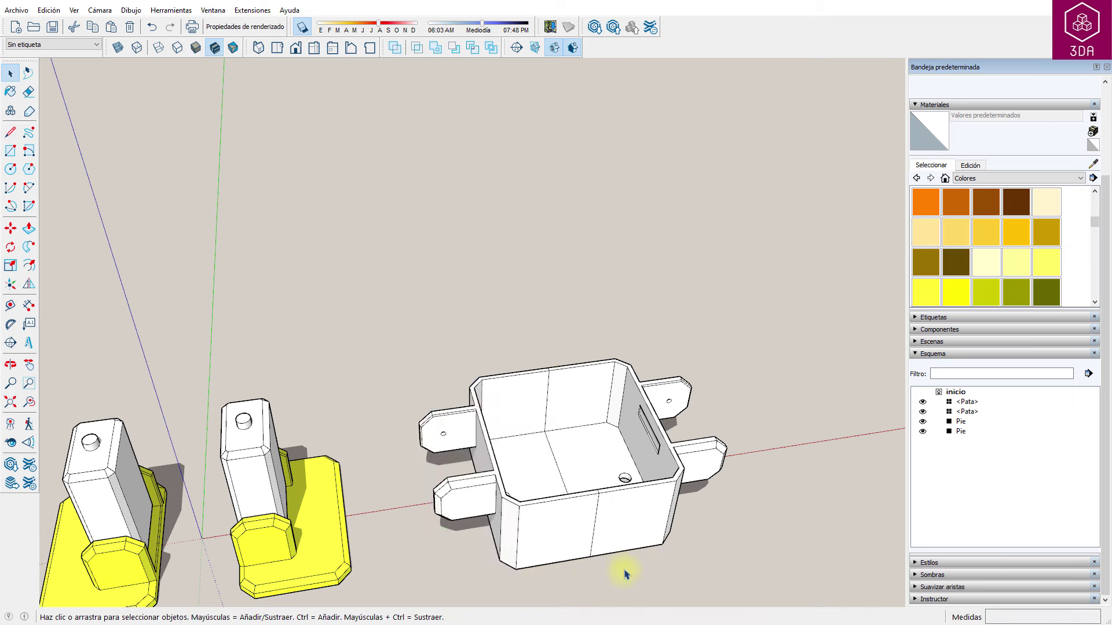
pyautogui.moveTo(626, 570); pyautogui.dragTo(516, 603, button='middle')
pyautogui.moveTo(507, 367); pyautogui.dragTo(573, 594)
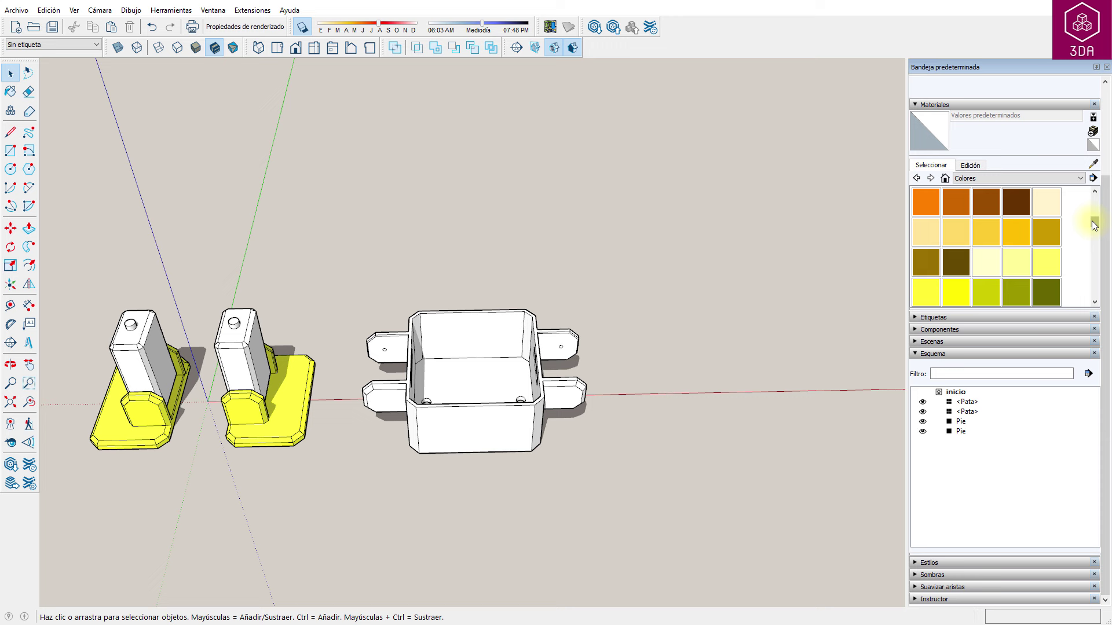
# - Paint the entire box with the blue Color I05 material
pyautogui.moveTo(1094, 223); pyautogui.dragTo(1094, 259)
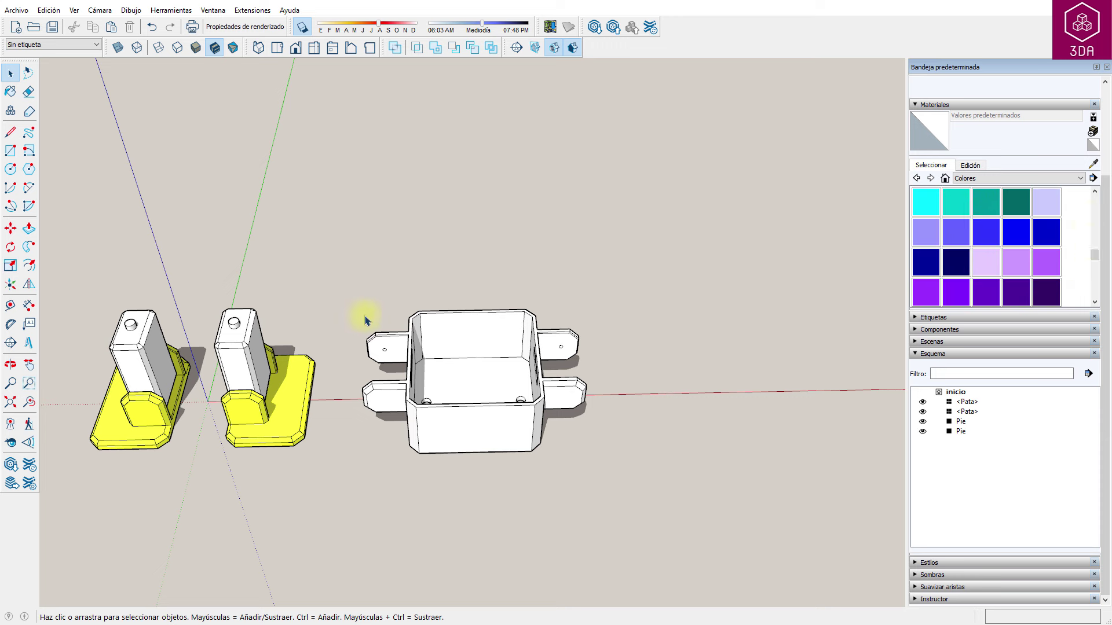
pyautogui.moveTo(387, 322); pyautogui.dragTo(618, 495)
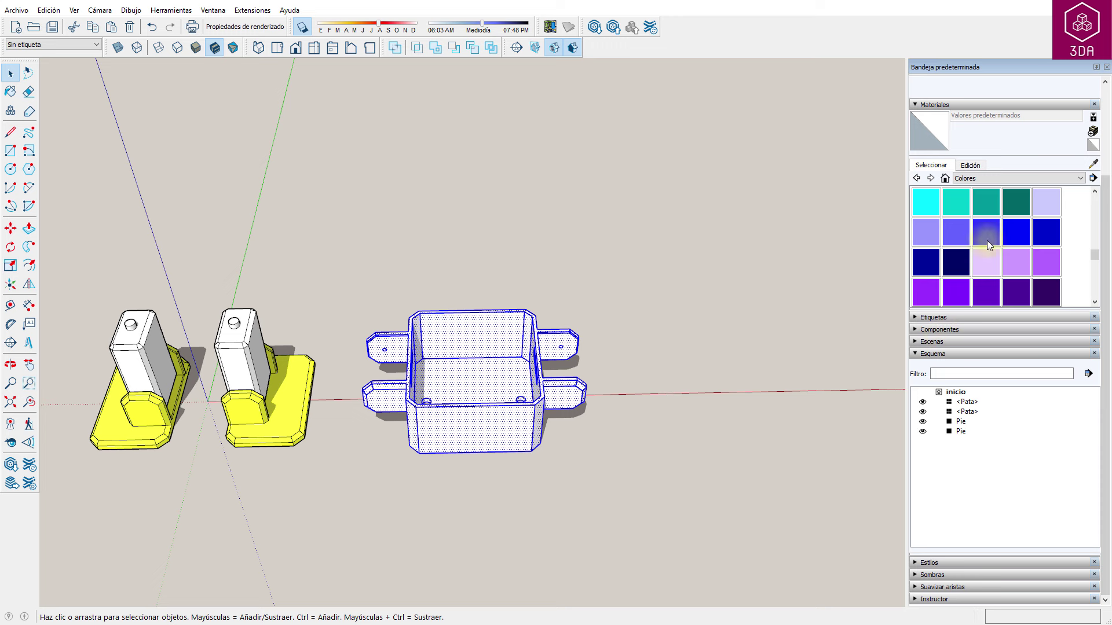
pyautogui.click(1014, 238)
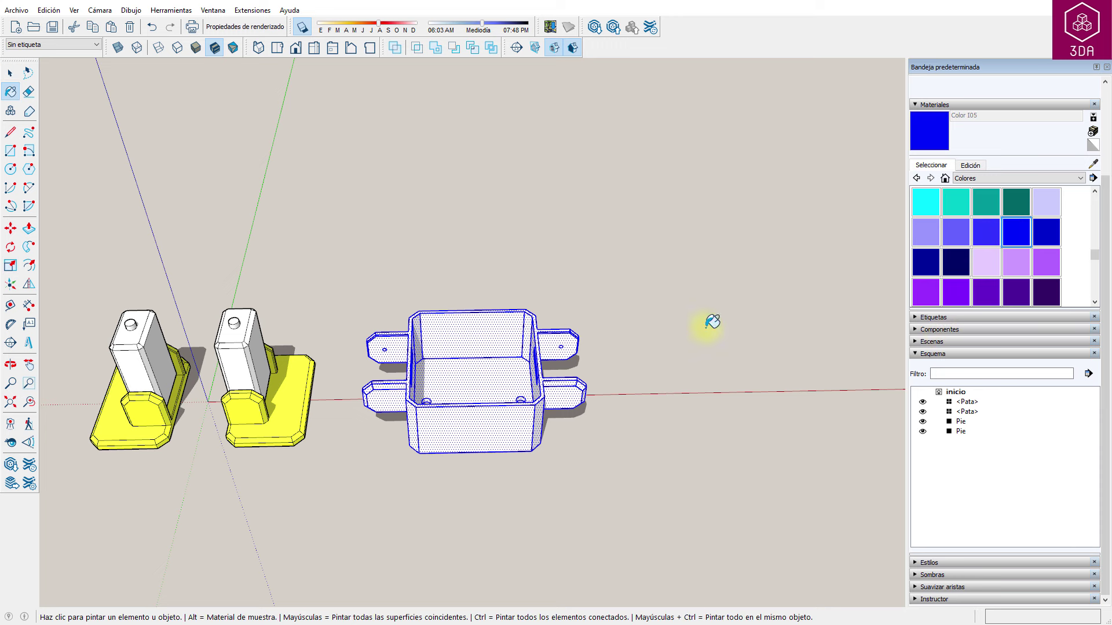
pyautogui.click(481, 336)
# - Make the blue box a component named Cuerpo
pyautogui.press('space')
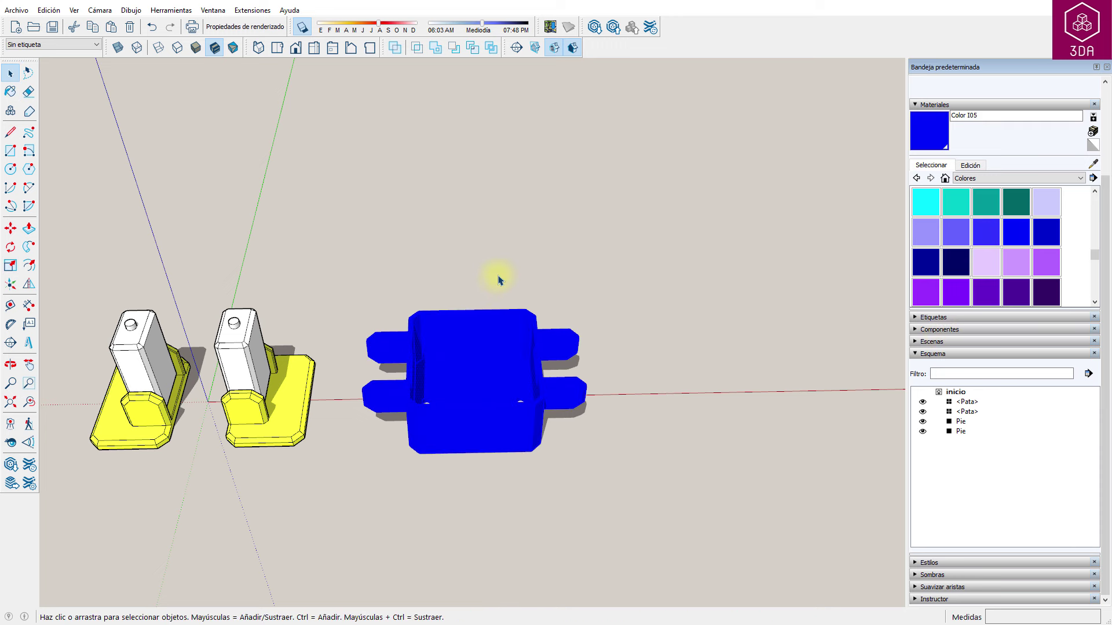
pyautogui.scroll(3, 516, 461)
pyautogui.scroll(2, 515, 405)
pyautogui.rightClick(514, 392)
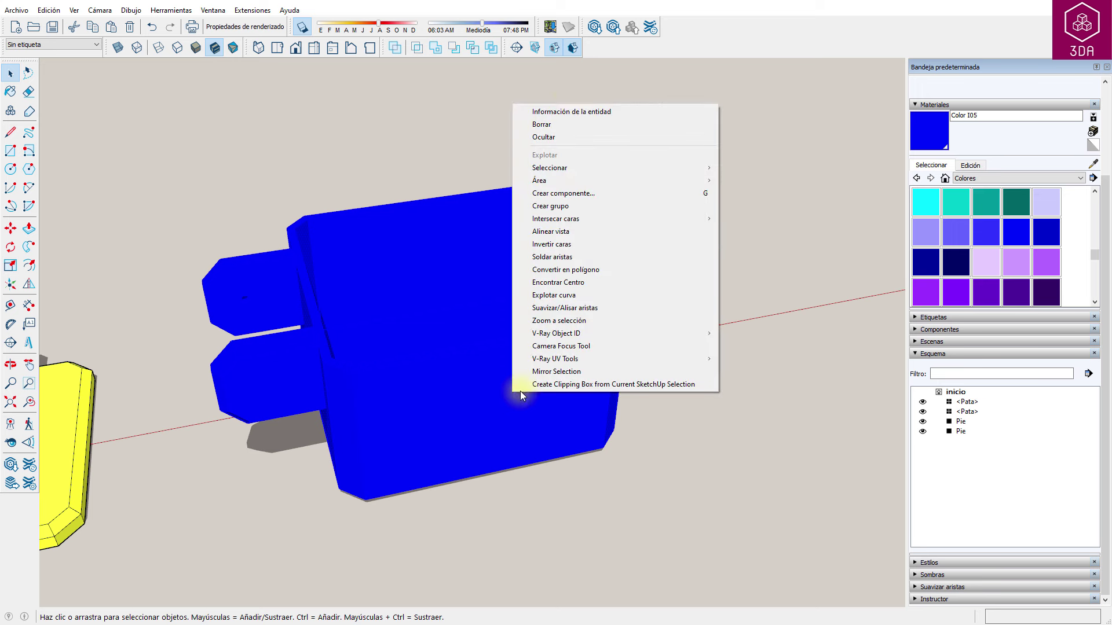
pyautogui.click(558, 195)
pyautogui.write('Cuerpo')
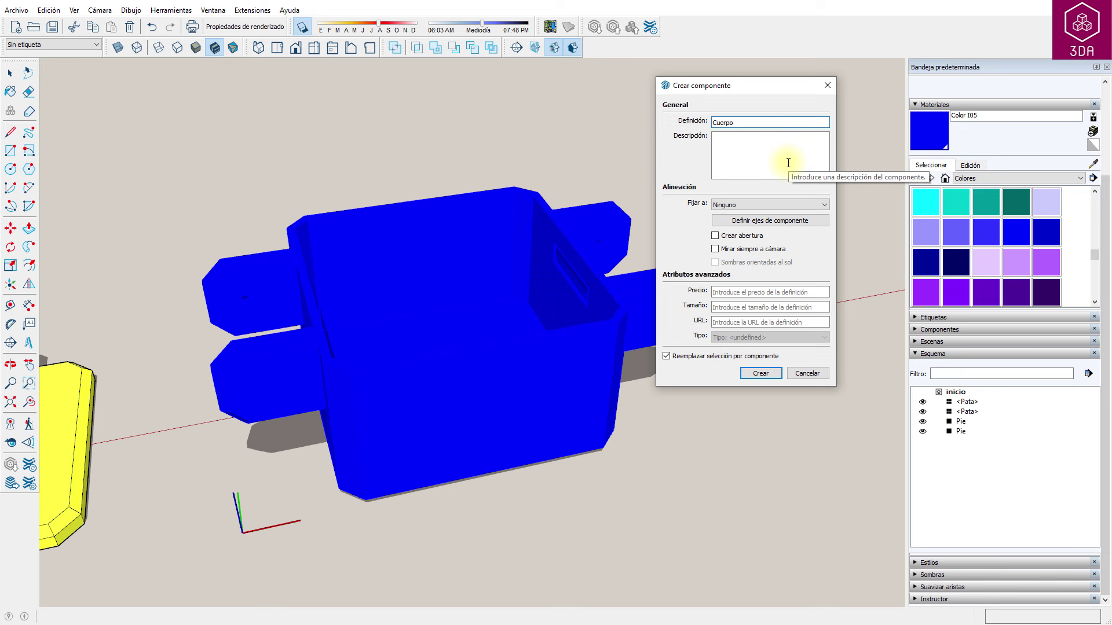
pyautogui.press('Return')
pyautogui.click(733, 469)
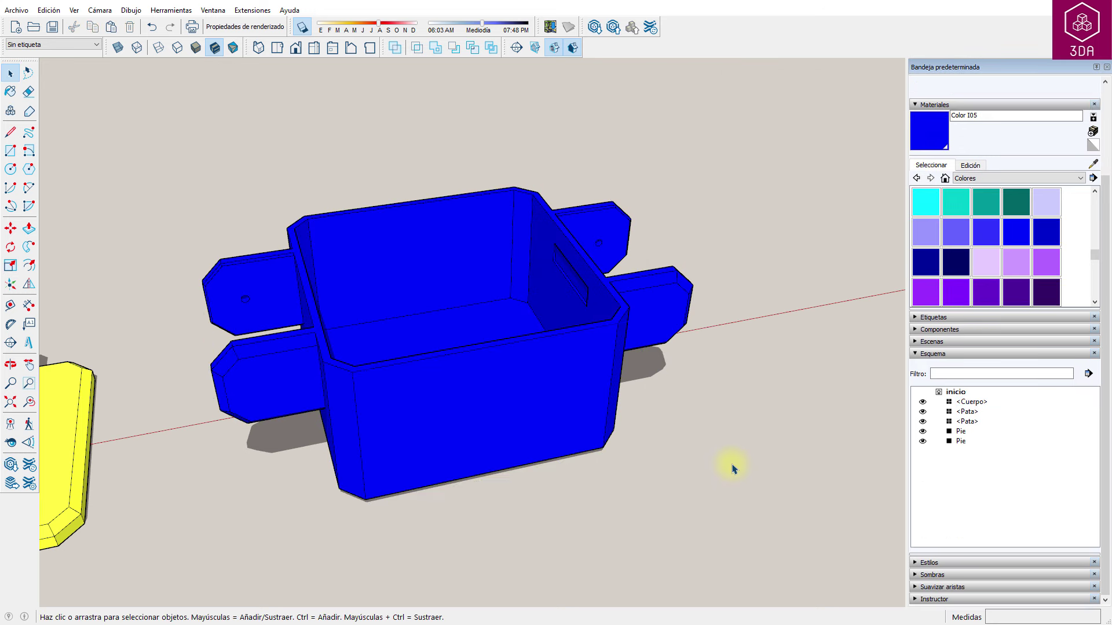
# - Move the Cuerpo body onto the top of the grey legs
pyautogui.moveTo(728, 474)
pyautogui.mouseDown(button='middle')
pyautogui.moveTo(578, 506)
pyautogui.moveTo(405, 477)
pyautogui.moveTo(497, 389)
pyautogui.moveTo(633, 537)
pyautogui.moveTo(663, 471)
pyautogui.moveTo(666, 491)
pyautogui.moveTo(722, 489)
pyautogui.moveTo(661, 348)
pyautogui.moveTo(631, 348)
pyautogui.moveTo(658, 318)
pyautogui.mouseUp(button='middle')
pyautogui.scroll(3, 661, 348)
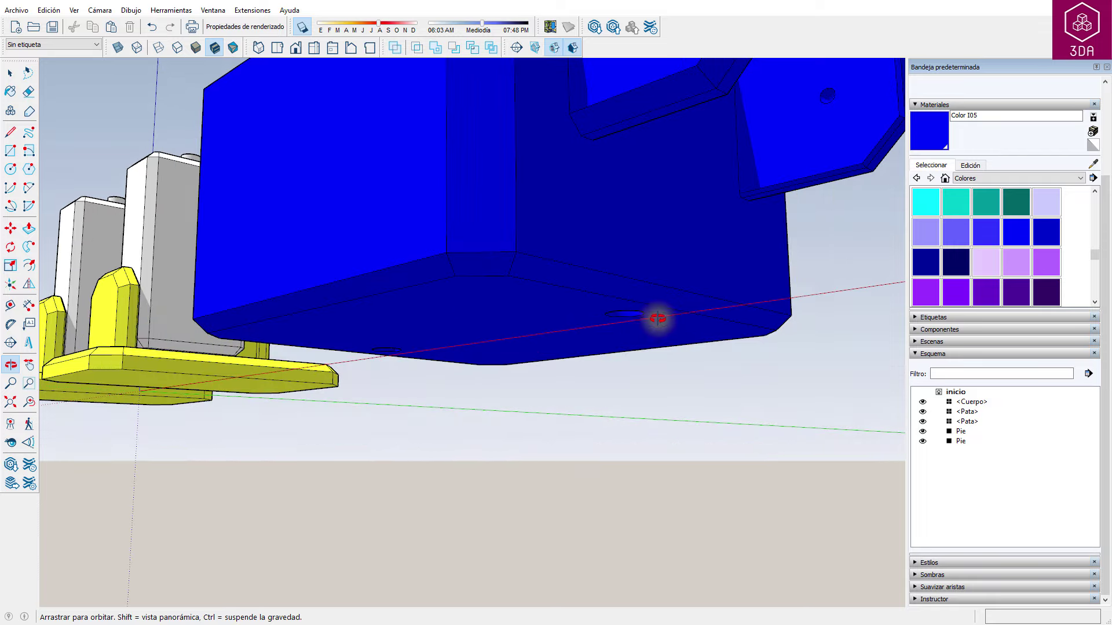
pyautogui.click(637, 249)
pyautogui.press('m')
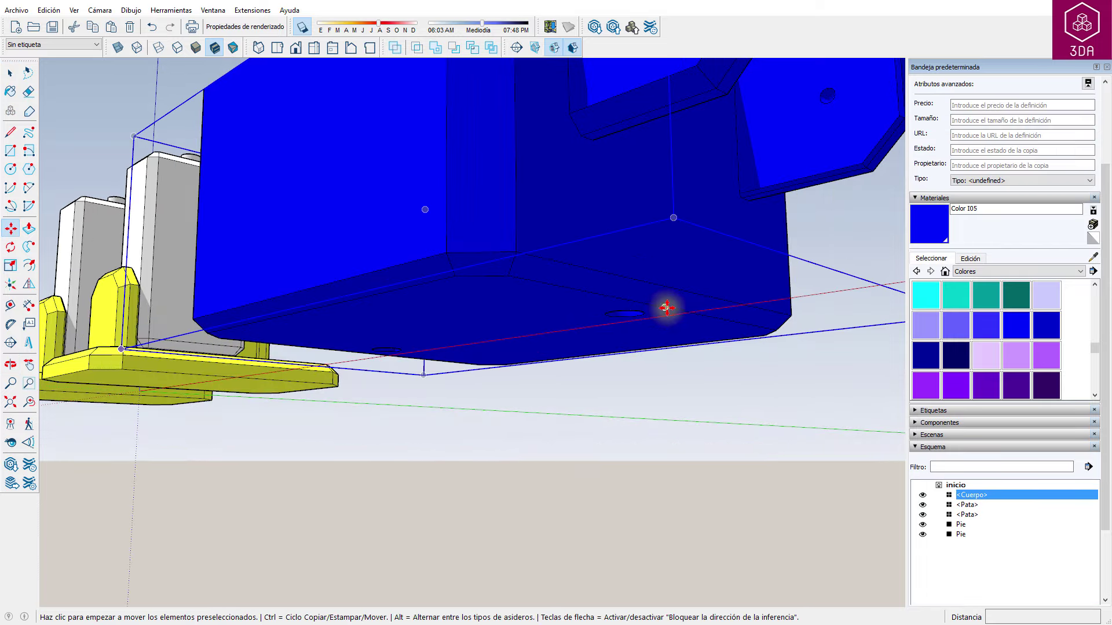
pyautogui.click(665, 308)
pyautogui.scroll(-3, 635, 228)
pyautogui.scroll(-2, 596, 236)
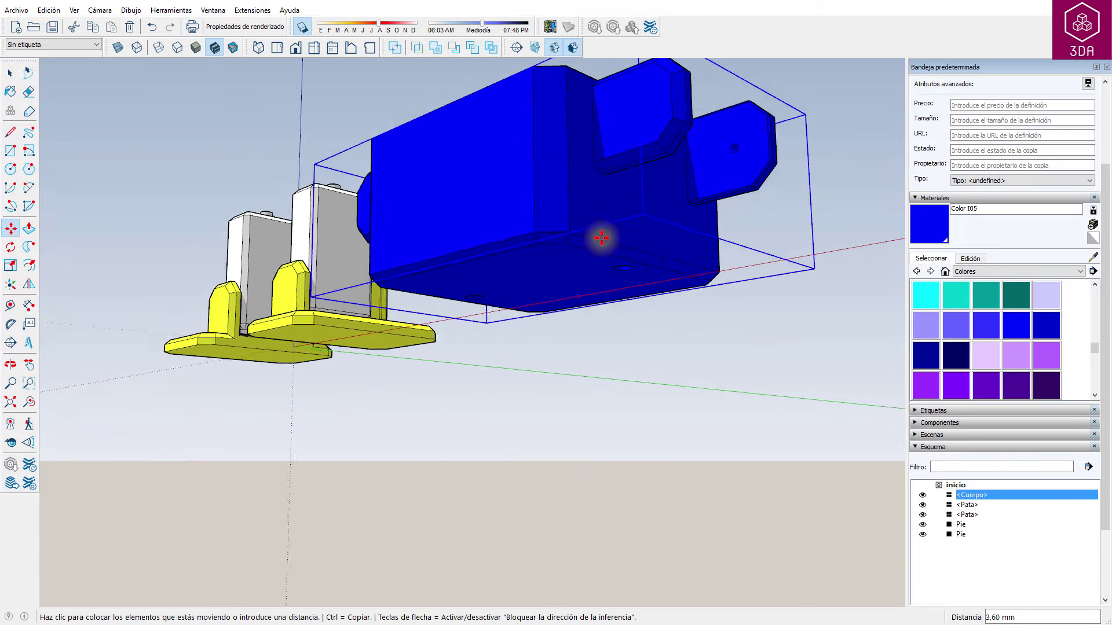
pyautogui.scroll(3, 409, 179)
pyautogui.moveTo(409, 179); pyautogui.dragTo(551, 241, button='middle')
pyautogui.scroll(3, 550, 241)
pyautogui.scroll(2, 519, 258)
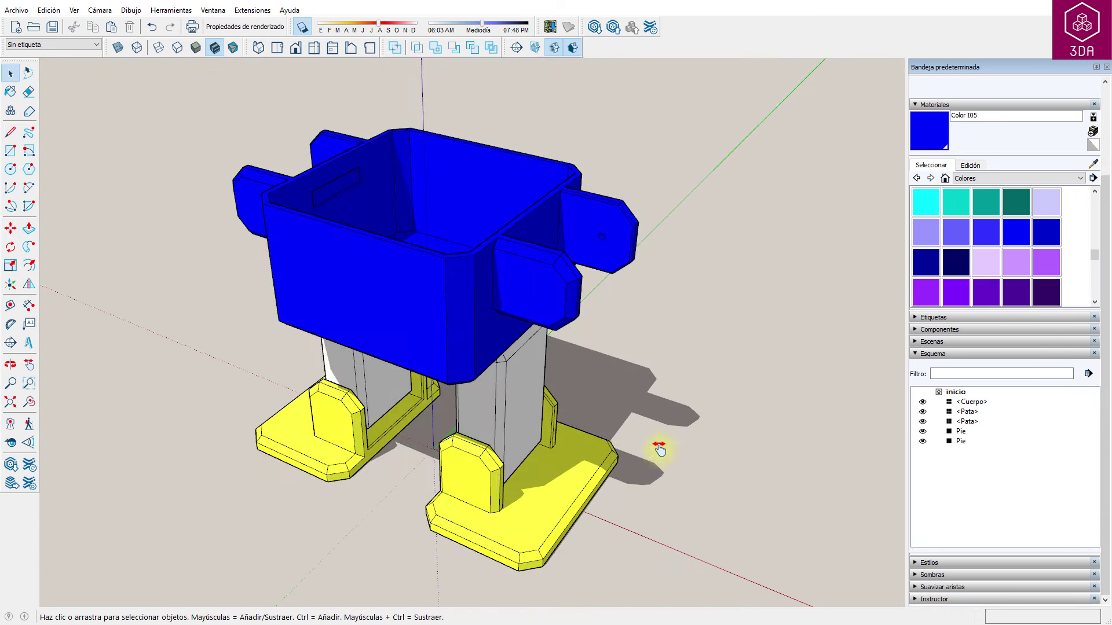
# - Copy a leg with Ctrl and place the copy beside the robot
pyautogui.keyDown('shift'); pyautogui.moveTo(659, 449); pyautogui.dragTo(434, 318, button='middle'); pyautogui.keyUp('shift')
pyautogui.scroll(2, 258, 342)
pyautogui.click(270, 310)
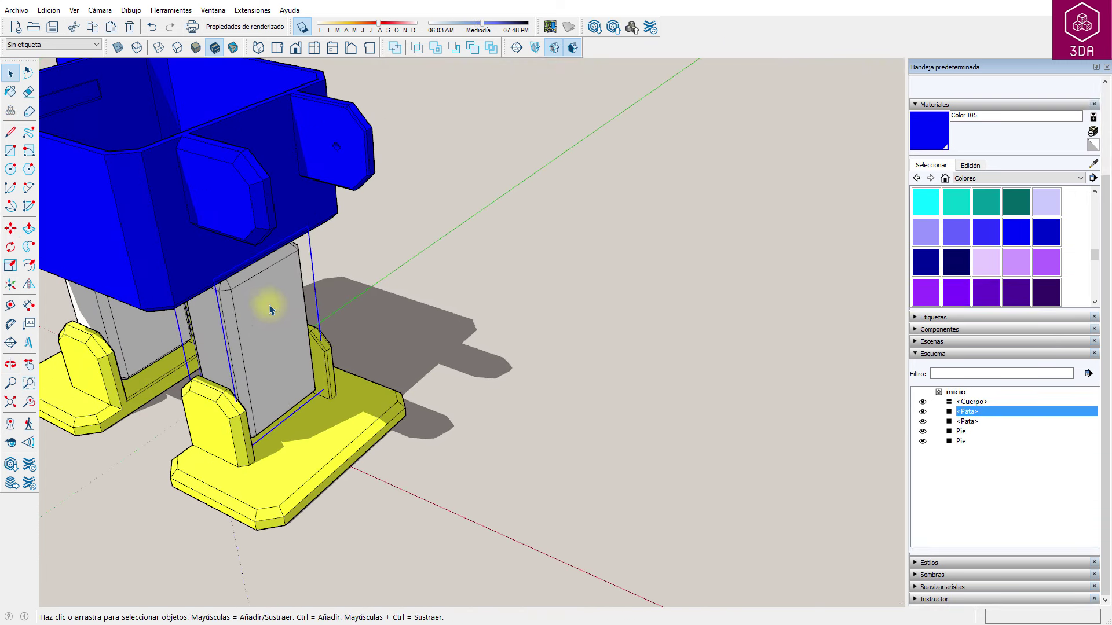
pyautogui.moveTo(278, 312); pyautogui.dragTo(347, 293, button='middle')
pyautogui.press('m')
pyautogui.click(375, 331)
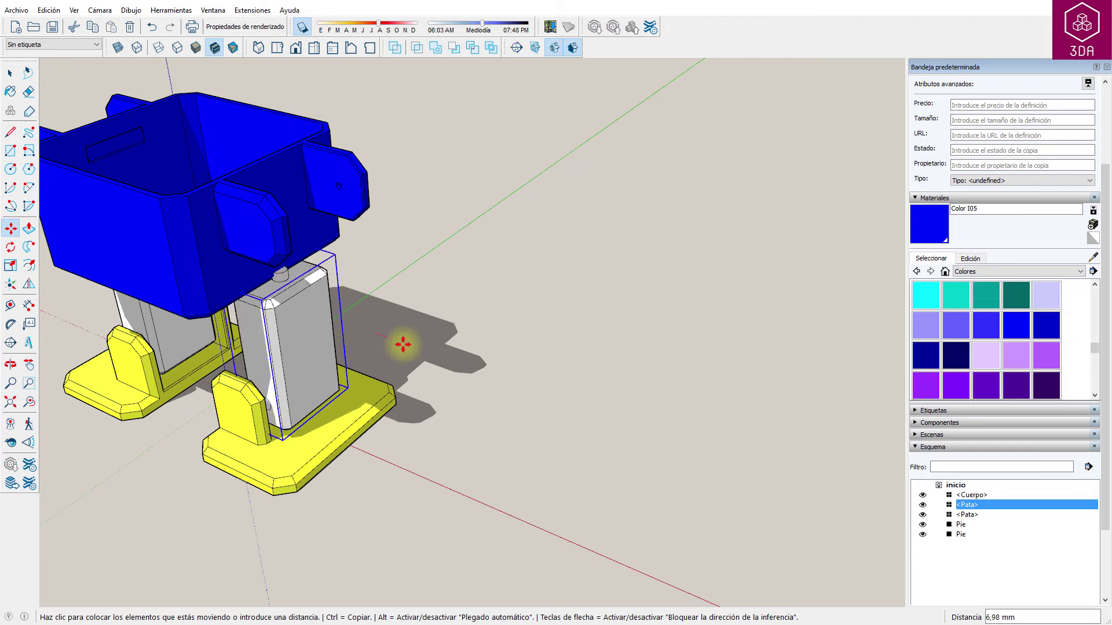
pyautogui.press('ctrl')
pyautogui.click(586, 412)
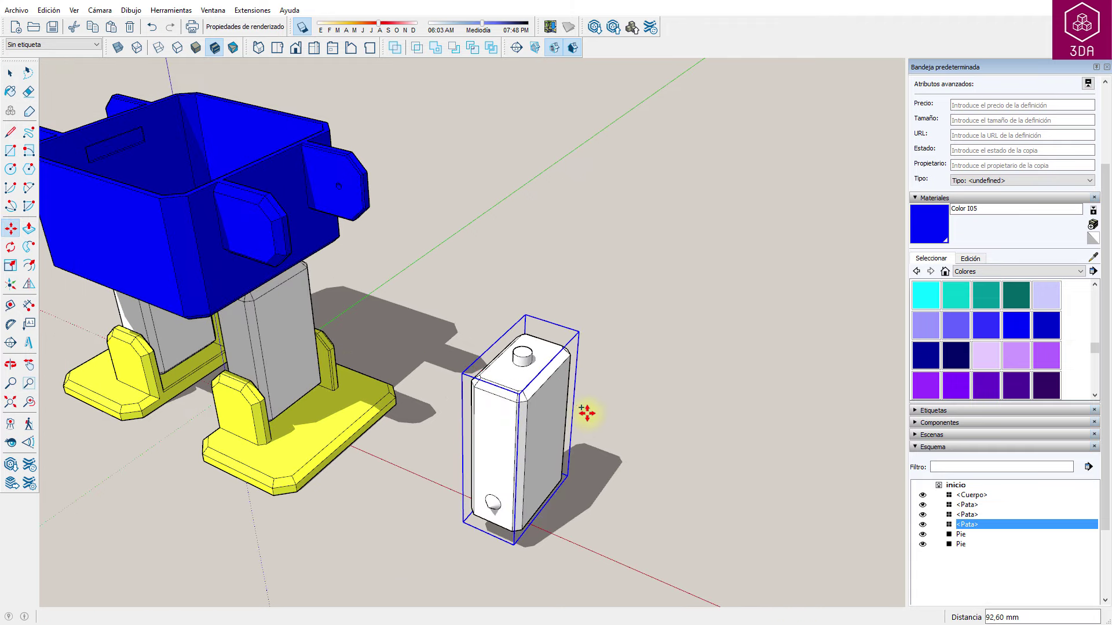
pyautogui.moveTo(572, 442); pyautogui.dragTo(579, 366, button='middle')
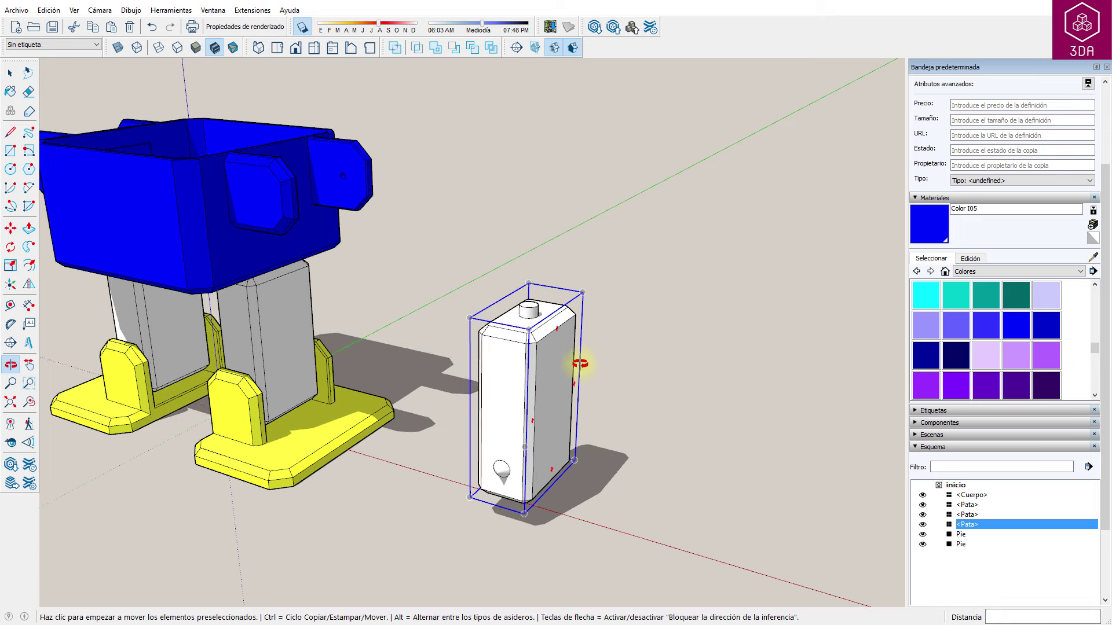
# - Explode the leg copy and delete the cylinder cap on its top
pyautogui.rightClick(547, 359)
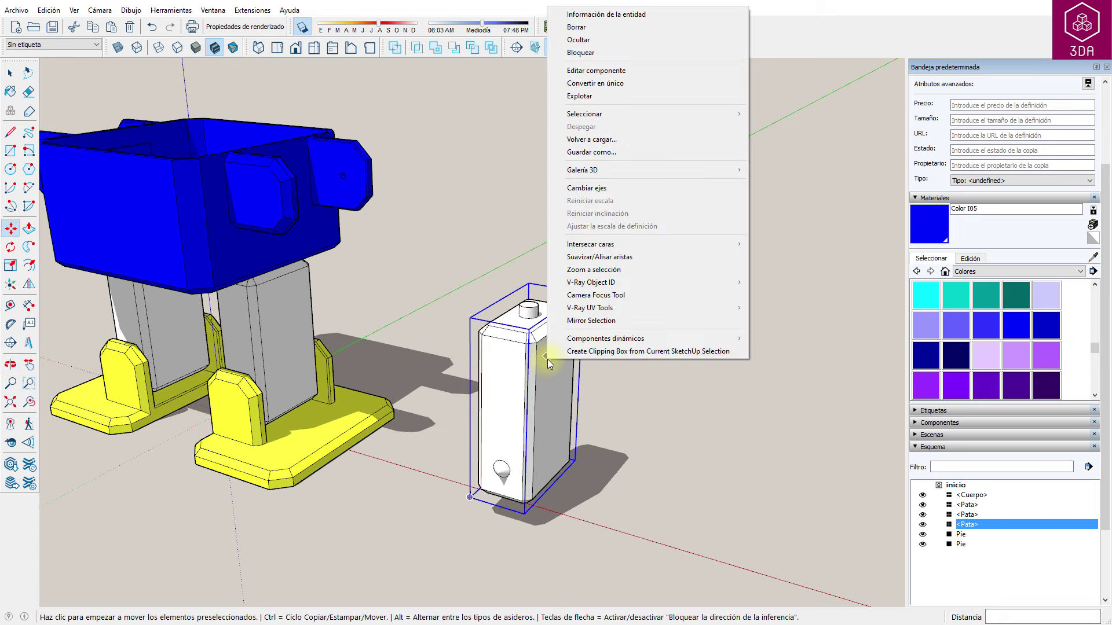
pyautogui.click(627, 95)
pyautogui.moveTo(536, 316)
pyautogui.mouseDown(button='middle')
pyautogui.moveTo(635, 305)
pyautogui.moveTo(702, 238)
pyautogui.mouseUp(button='middle')
pyautogui.scroll(5, 508, 275)
pyautogui.scroll(2, 508, 274)
pyautogui.press('space')
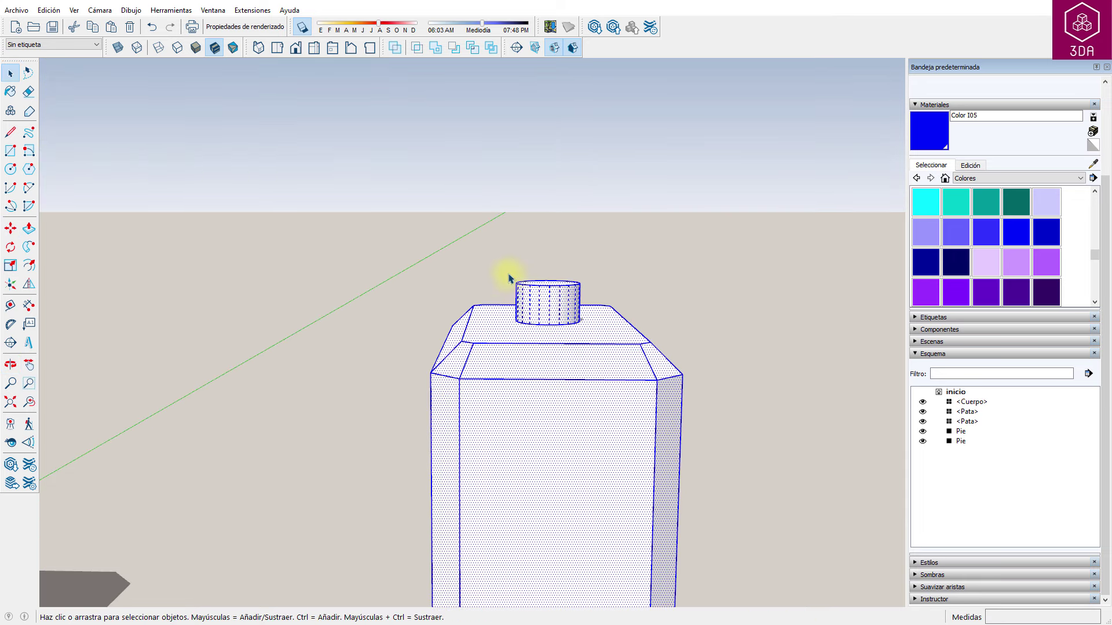
pyautogui.moveTo(509, 274); pyautogui.dragTo(594, 337)
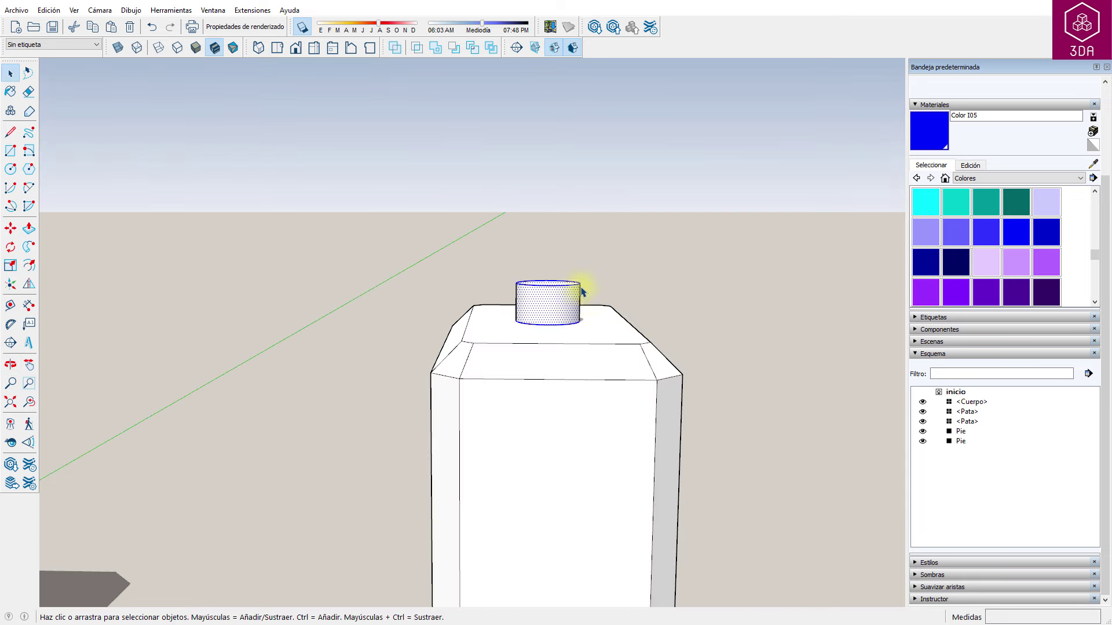
pyautogui.press('Delete')
# - Flip the white block vertically so its circle sits near the top, then reselect it
pyautogui.scroll(-3, 635, 372)
pyautogui.moveTo(635, 372); pyautogui.dragTo(446, 476, button='middle')
pyautogui.scroll(-3, 446, 476)
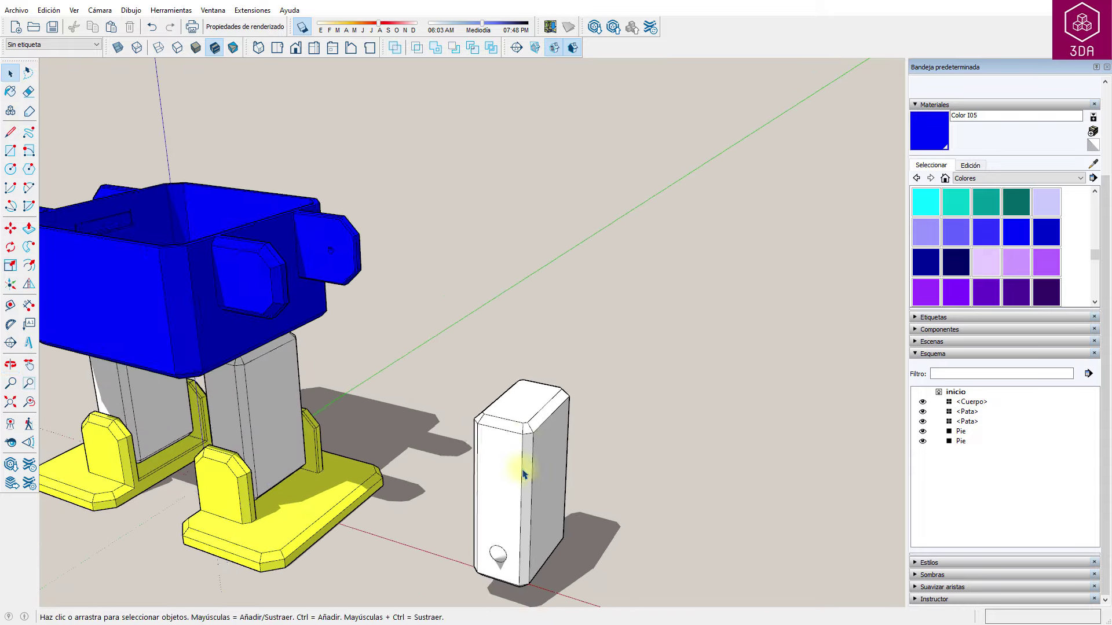
pyautogui.moveTo(521, 464)
pyautogui.mouseDown(button='middle')
pyautogui.moveTo(532, 408)
pyautogui.moveTo(389, 357)
pyautogui.moveTo(505, 386)
pyautogui.mouseUp(button='middle')
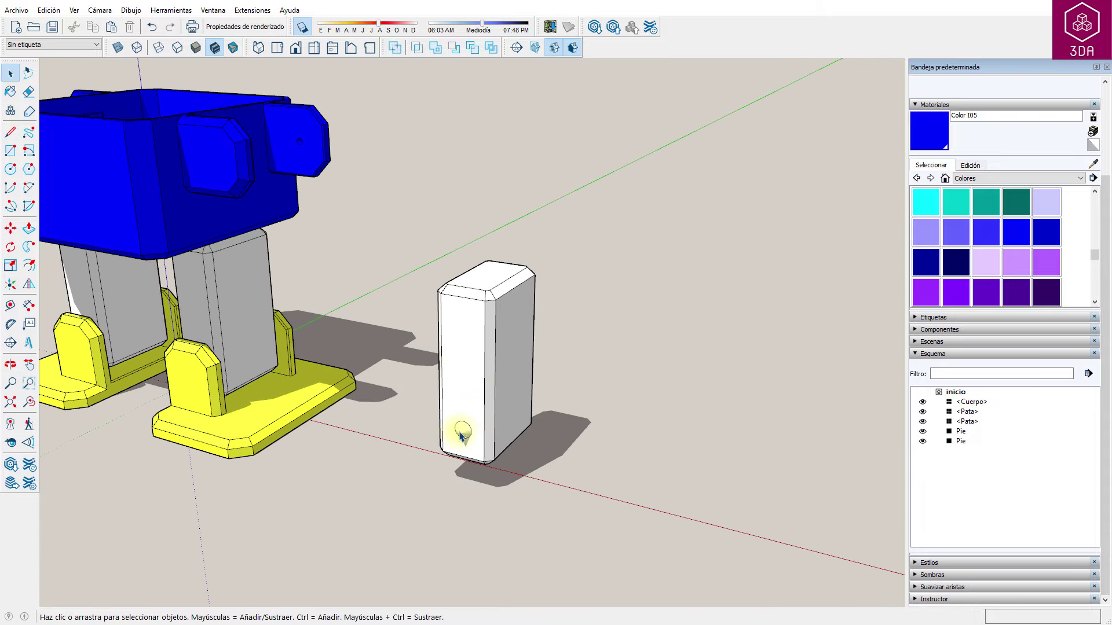
pyautogui.moveTo(403, 229)
pyautogui.mouseDown()
pyautogui.moveTo(606, 407)
pyautogui.moveTo(660, 510)
pyautogui.mouseUp()
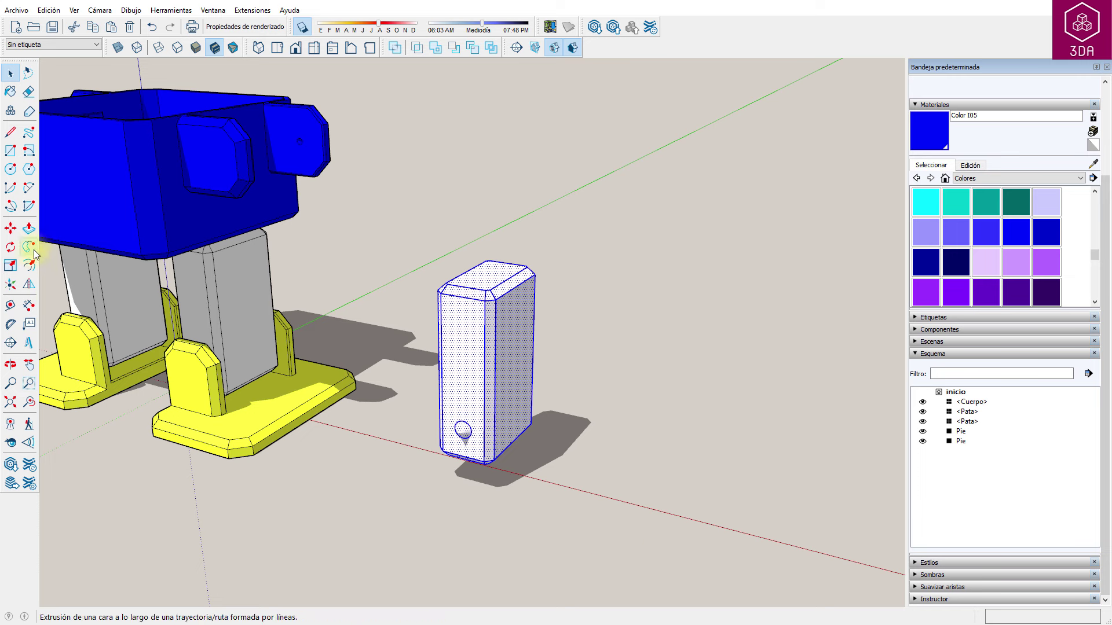
pyautogui.click(28, 284)
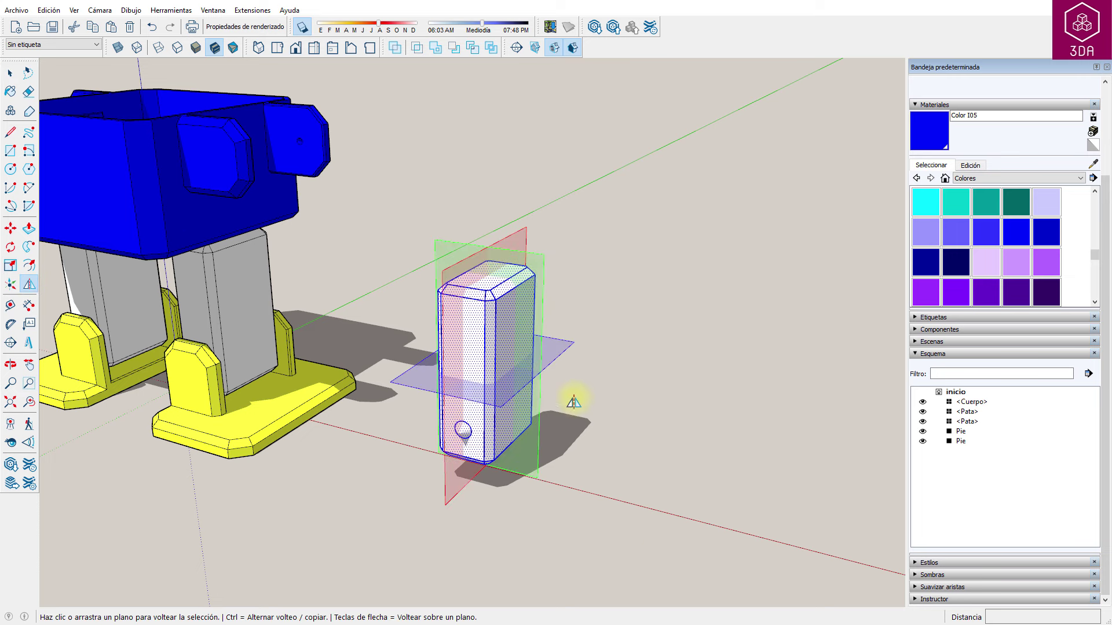
pyautogui.click(558, 354)
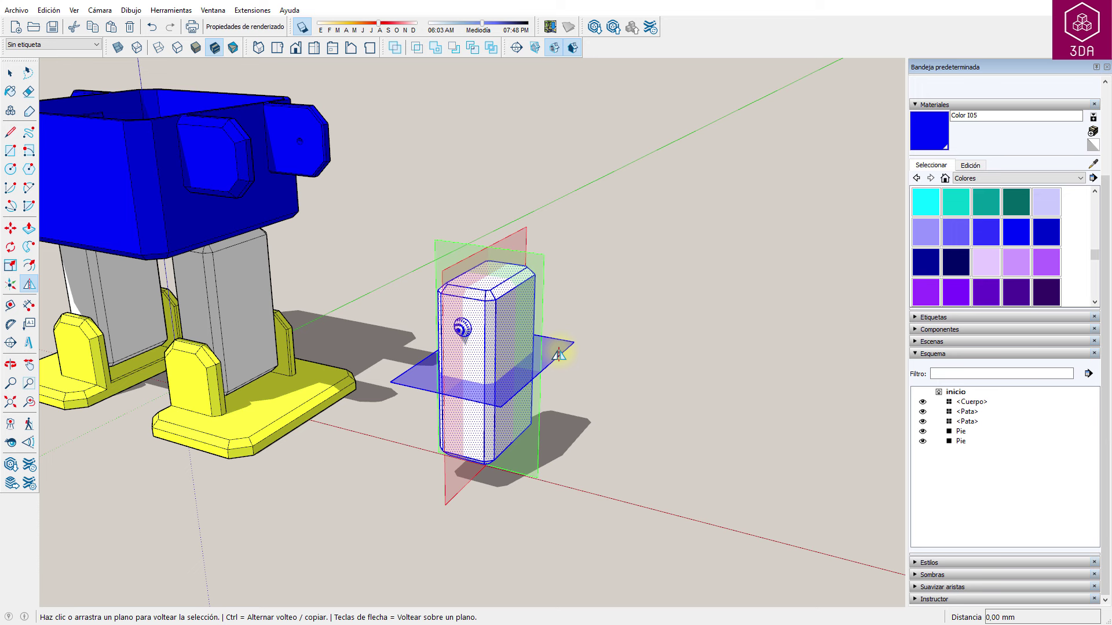
pyautogui.press('space')
pyautogui.click(643, 347)
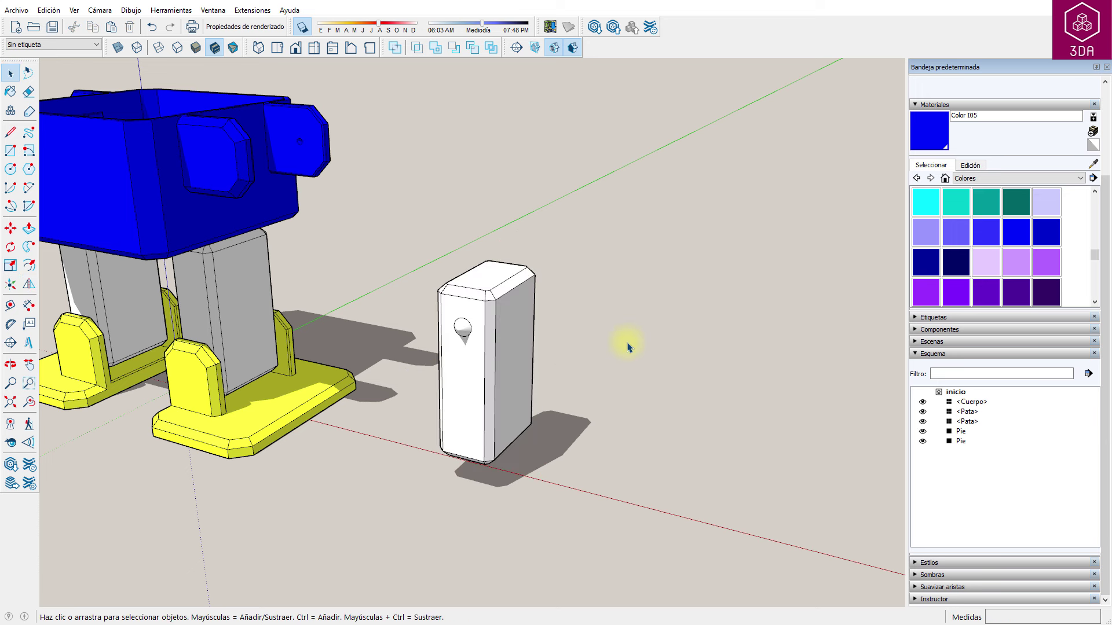
pyautogui.moveTo(410, 245); pyautogui.dragTo(572, 411)
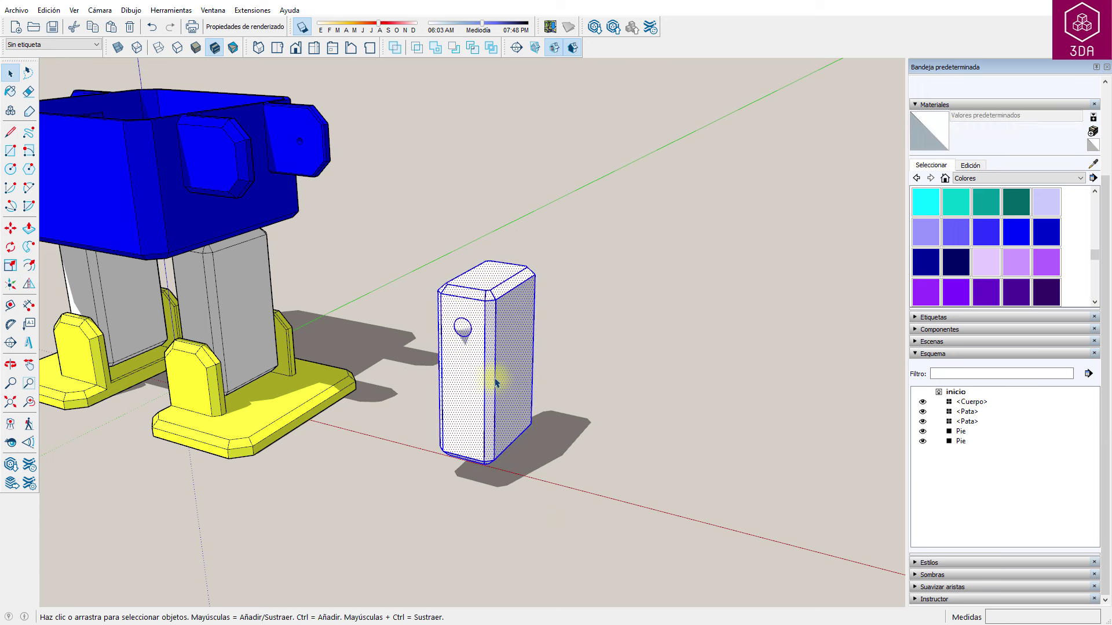
pyautogui.rightClick(467, 380)
# - Make the white block a component named Brazo
pyautogui.click(551, 463)
pyautogui.write('Braz')
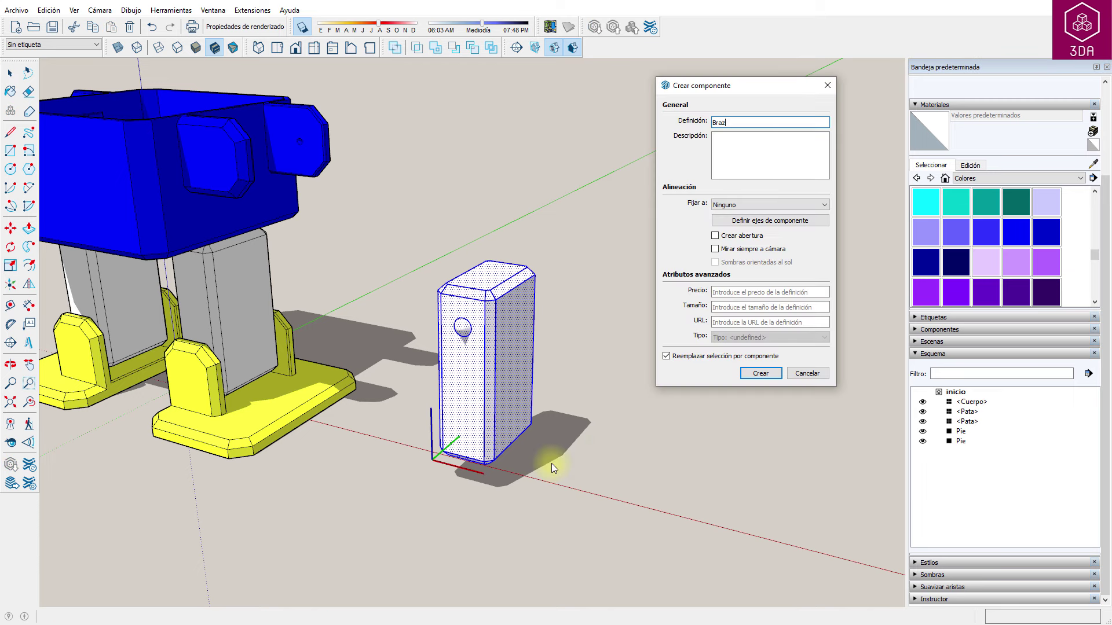
pyautogui.write('o')
pyautogui.press('Return')
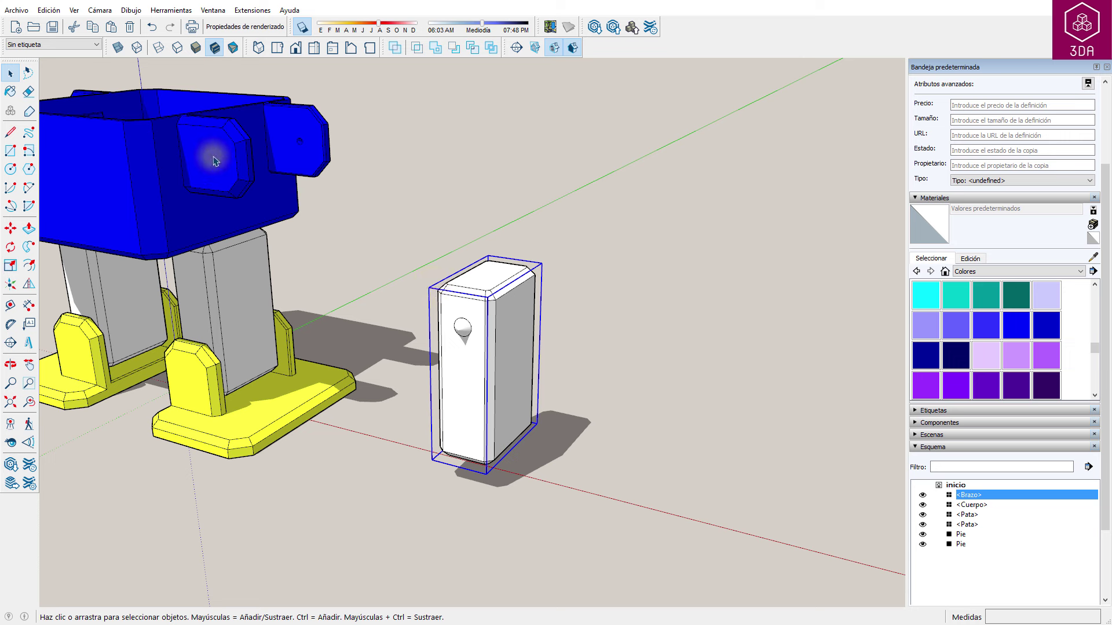
# - With X-ray on, move Brazo so its circle snaps onto the blue body's peg
pyautogui.click(117, 48)
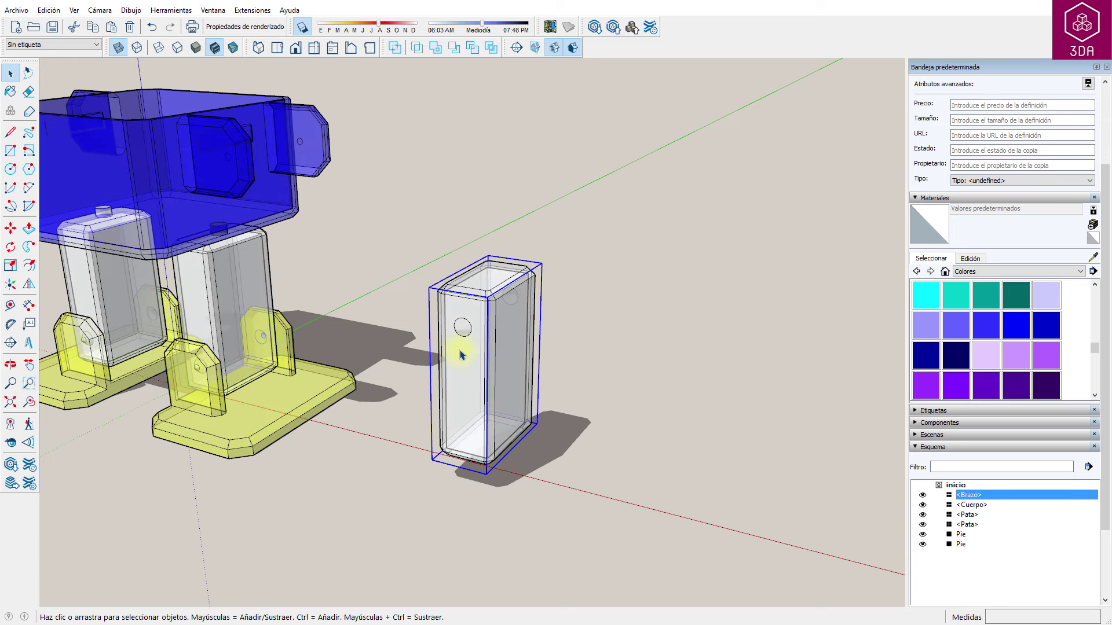
pyautogui.press('m')
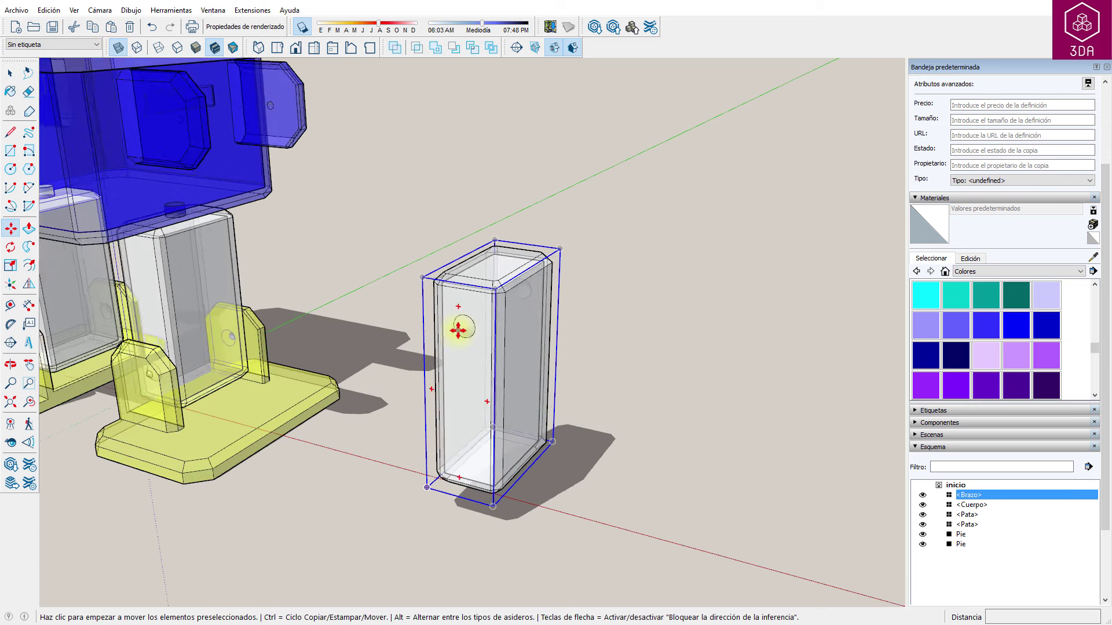
pyautogui.scroll(3, 463, 326)
pyautogui.click(457, 329)
pyautogui.scroll(-2, 463, 290)
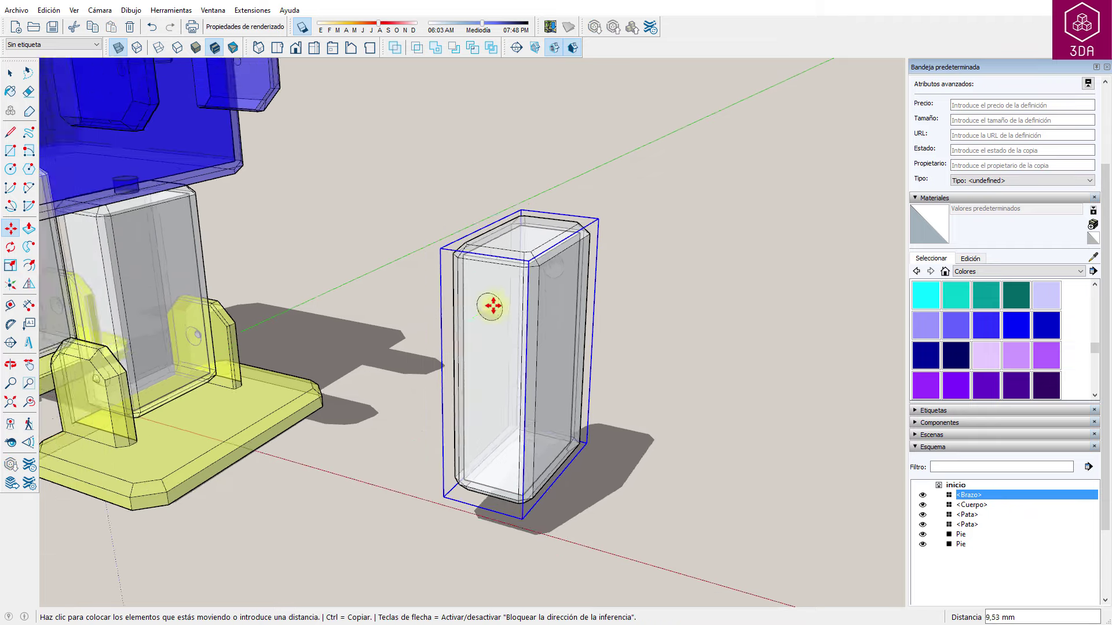
pyautogui.scroll(-3, 492, 241)
pyautogui.moveTo(318, 236); pyautogui.dragTo(454, 290, button='middle')
pyautogui.scroll(2, 448, 306)
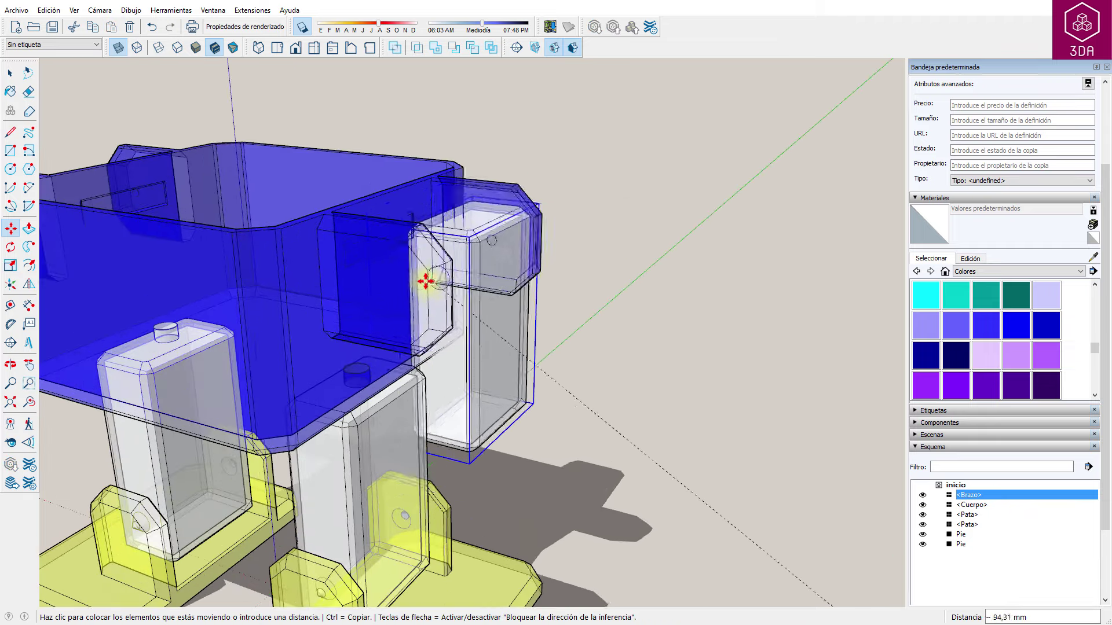
pyautogui.scroll(2, 427, 281)
pyautogui.scroll(2, 399, 285)
pyautogui.scroll(2, 415, 275)
pyautogui.scroll(2, 405, 287)
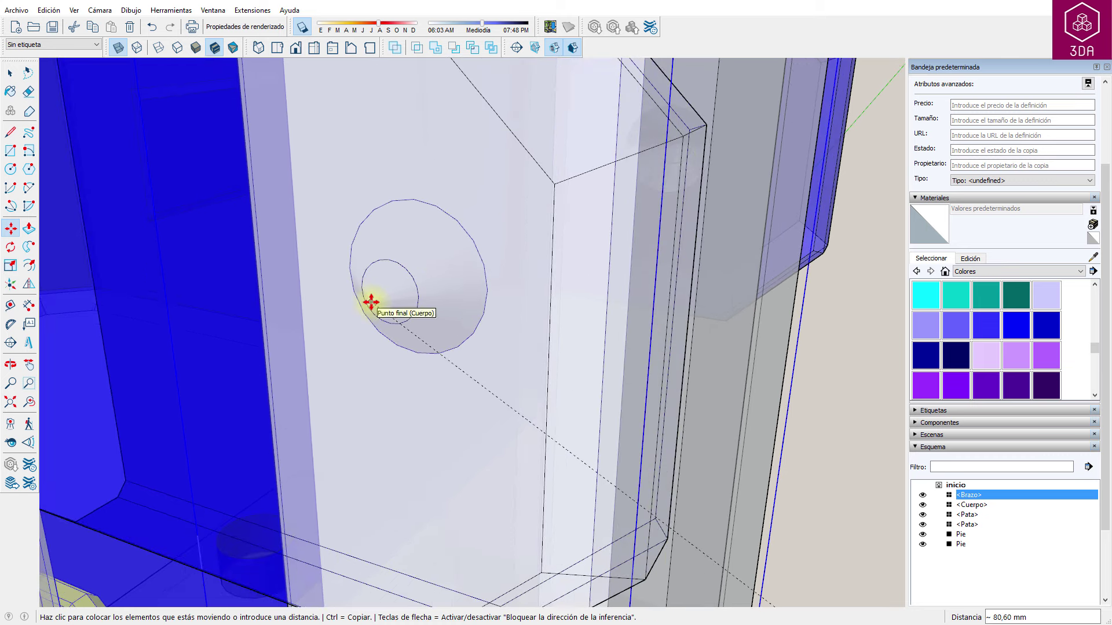
pyautogui.click(371, 298)
pyautogui.scroll(-3, 373, 298)
pyautogui.scroll(-2, 717, 336)
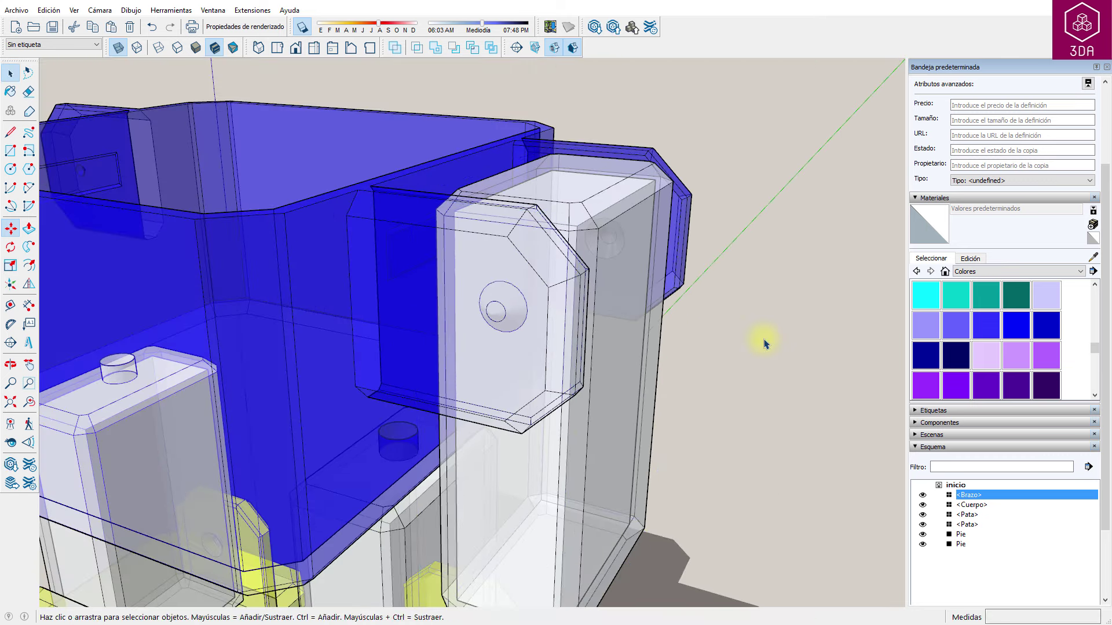
pyautogui.press('space')
pyautogui.click(717, 335)
# - Turn X-ray off and mirror a copy of Brazo across the body's centre to the other side
pyautogui.click(118, 49)
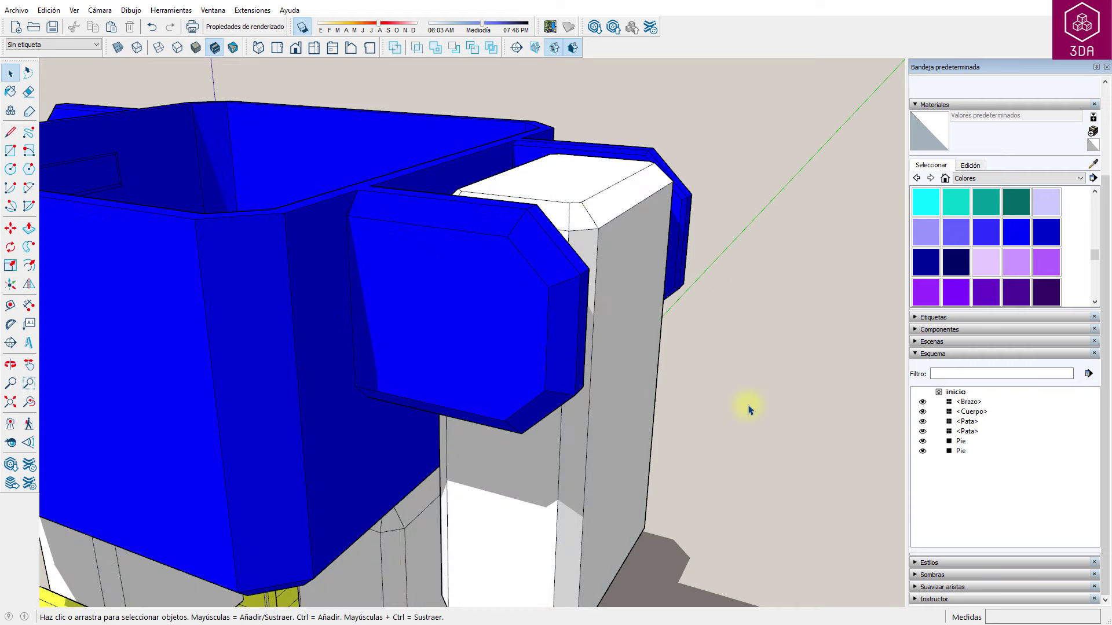
pyautogui.moveTo(745, 405)
pyautogui.mouseDown(button='middle')
pyautogui.moveTo(677, 337)
pyautogui.moveTo(390, 426)
pyautogui.moveTo(303, 400)
pyautogui.moveTo(307, 362)
pyautogui.moveTo(432, 337)
pyautogui.moveTo(658, 390)
pyautogui.moveTo(692, 426)
pyautogui.mouseUp(button='middle')
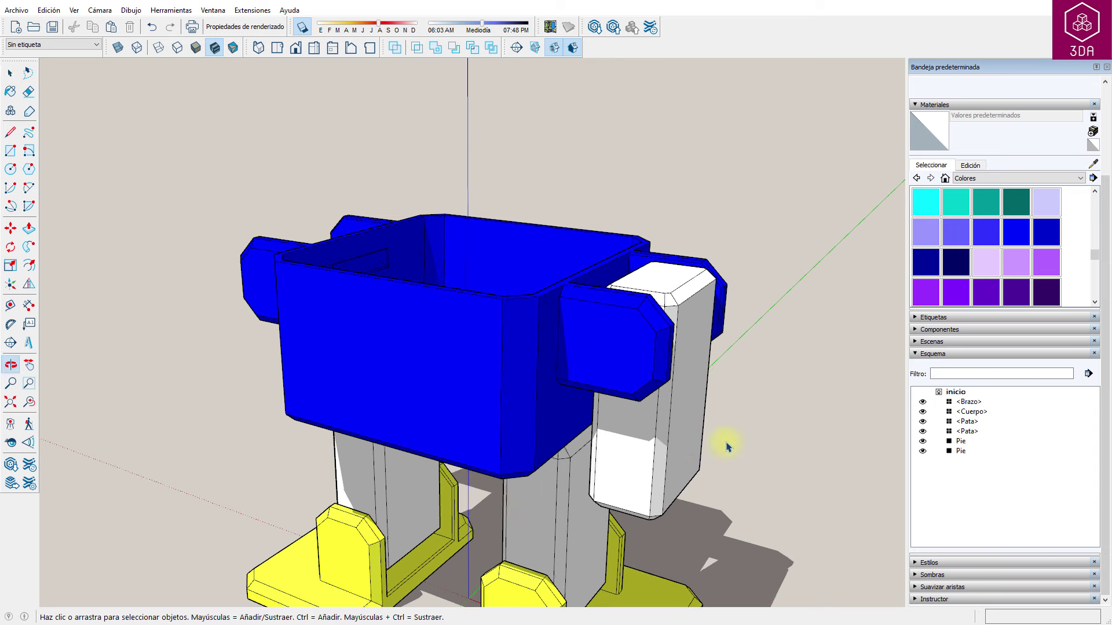
pyautogui.scroll(-3, 744, 449)
pyautogui.moveTo(745, 449); pyautogui.dragTo(645, 409, button='middle')
pyautogui.click(617, 415)
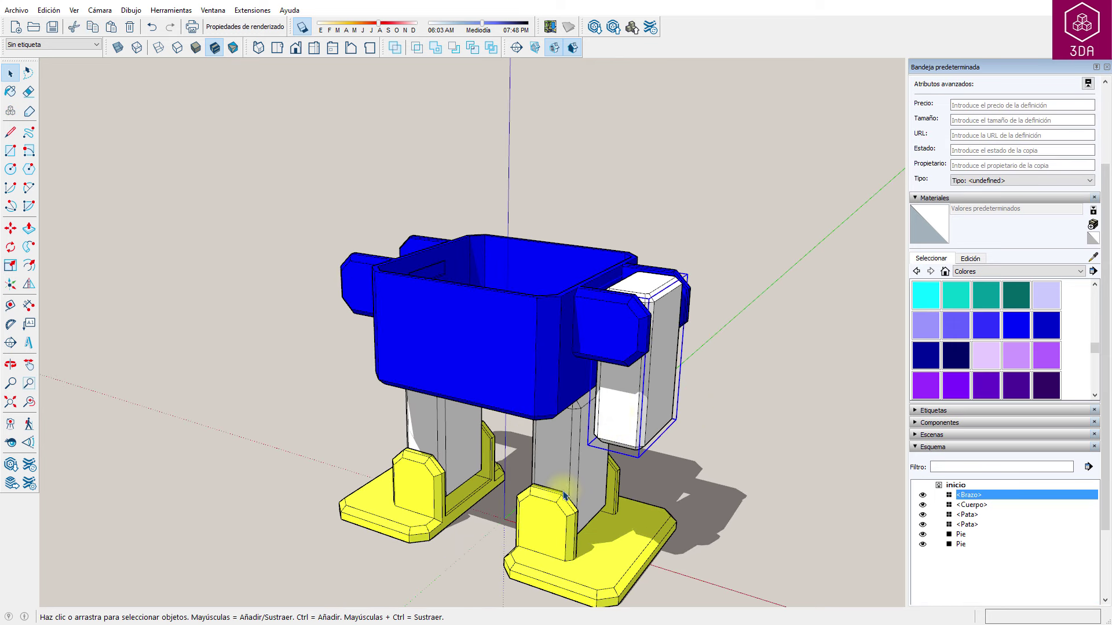
pyautogui.click(29, 284)
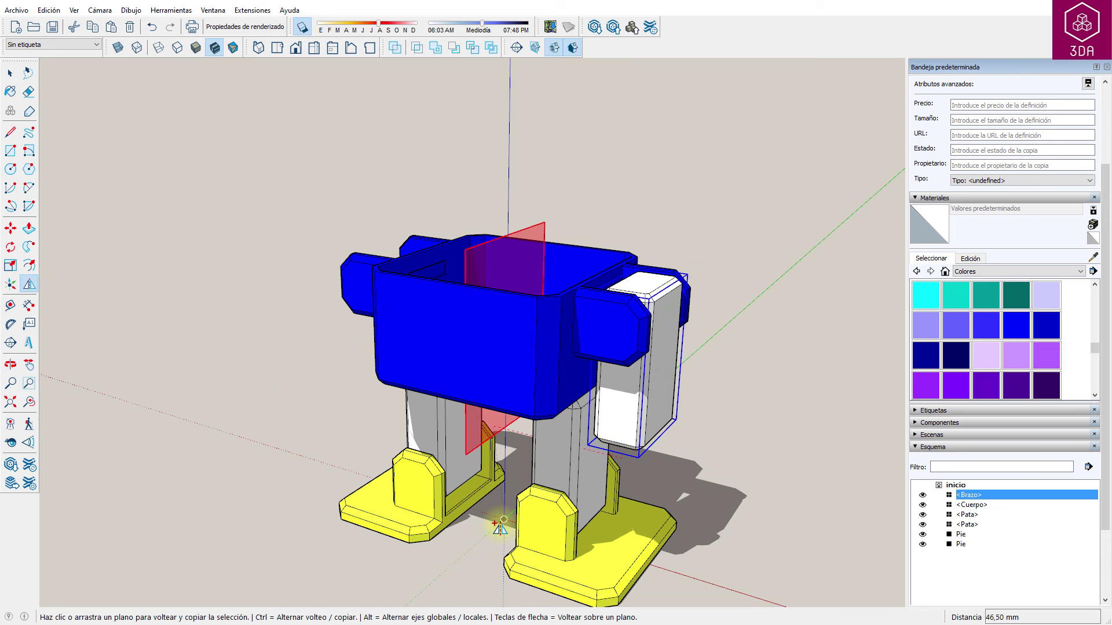
pyautogui.keyDown('ctrl'); pyautogui.click(499, 527); pyautogui.keyUp('ctrl')
pyautogui.press('space')
pyautogui.click(293, 438)
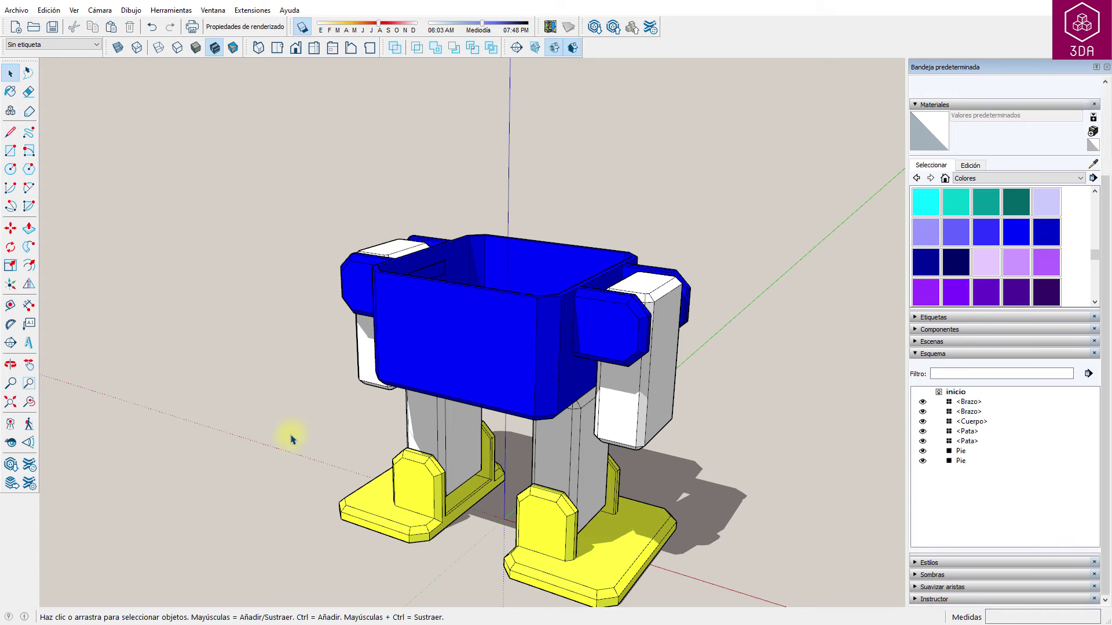
pyautogui.moveTo(292, 439); pyautogui.dragTo(743, 529, button='middle')
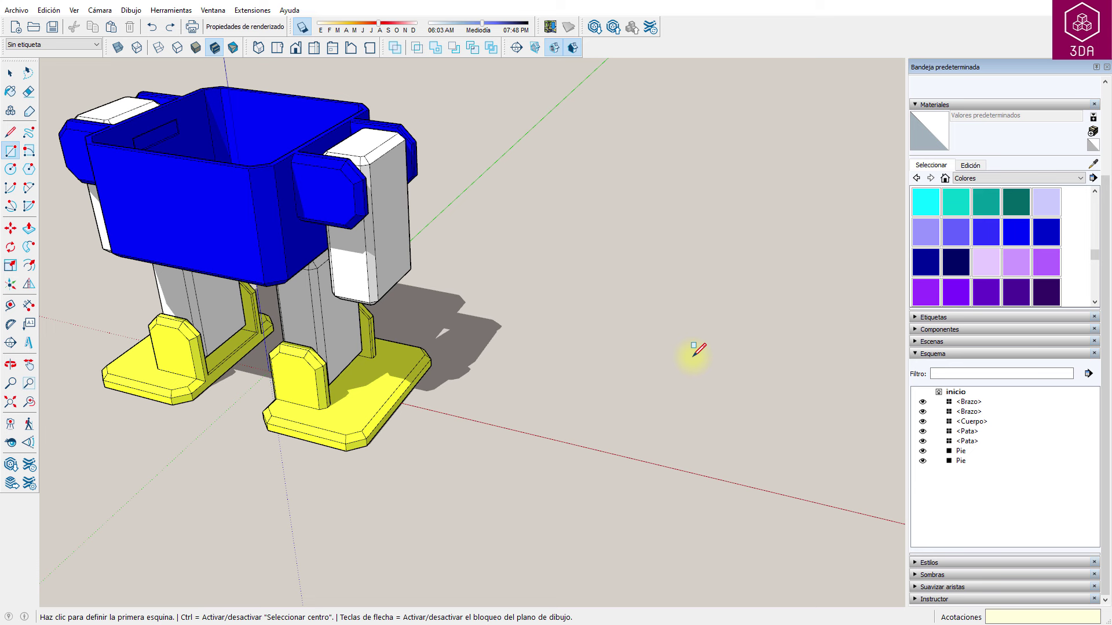
# - Draw a 31.5 × 63 mm rectangle beside the robot
pyautogui.click(545, 482)
pyautogui.write('31,5;63')
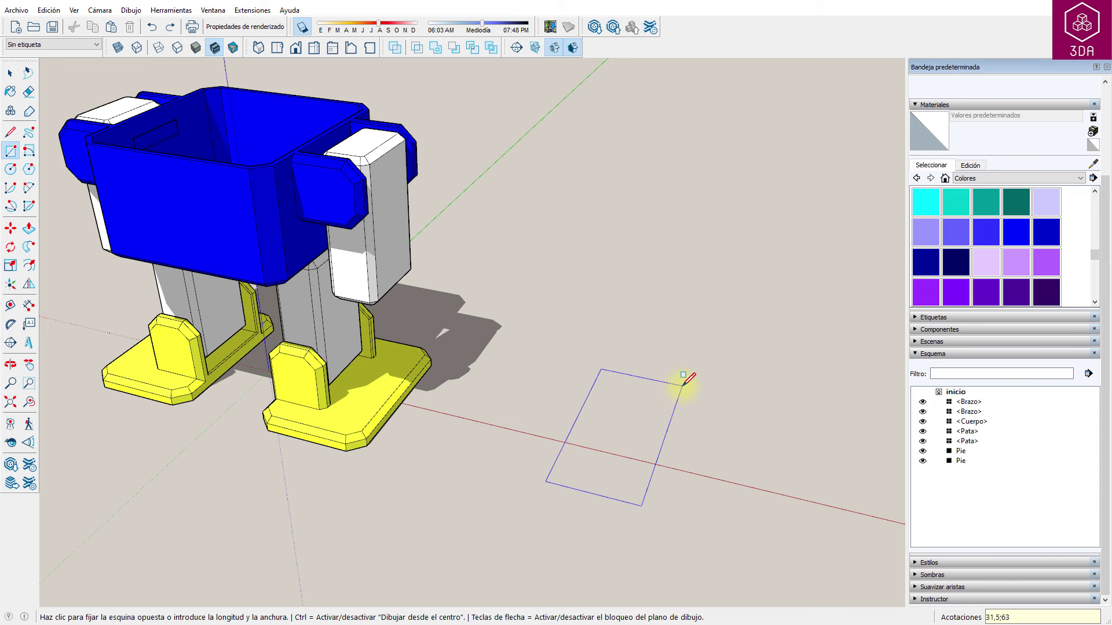
pyautogui.press('Return')
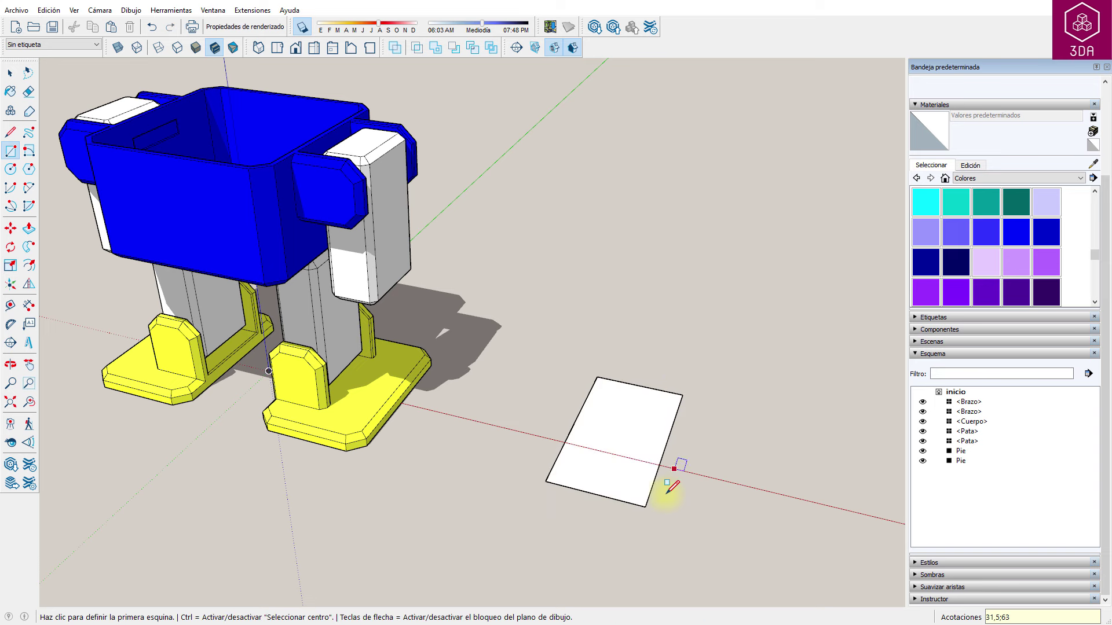
pyautogui.scroll(3, 660, 510)
pyautogui.scroll(2, 651, 495)
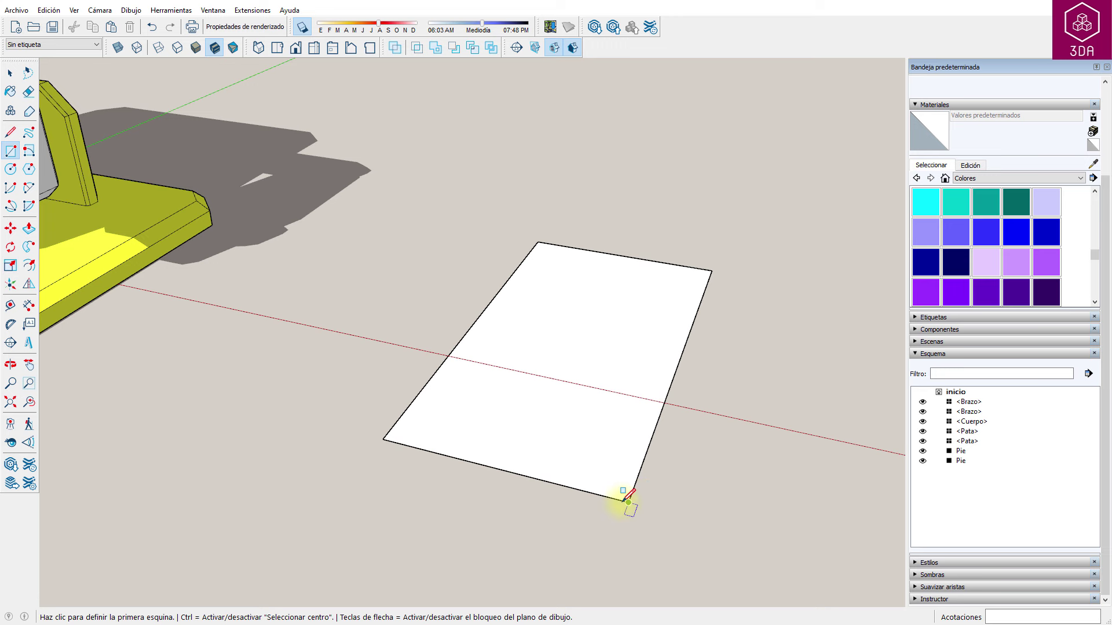
# - Place Tape Measure guides 4 mm inside the rectangle's right and top edges
pyautogui.press('t')
pyautogui.click(592, 493)
pyautogui.write('4')
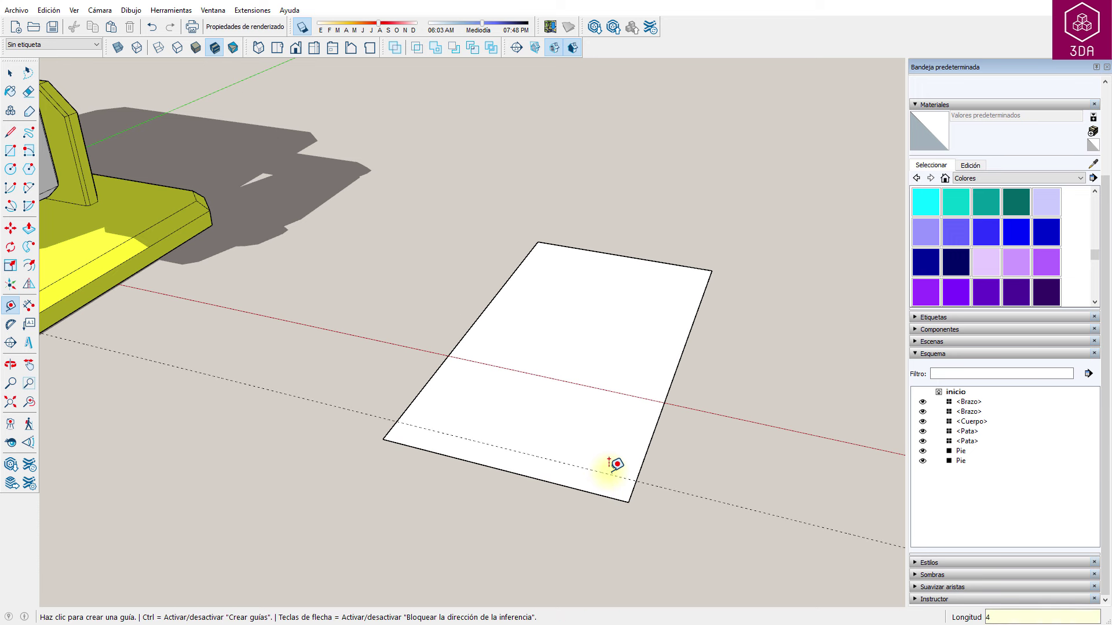
pyautogui.click(654, 442)
pyautogui.write('4')
pyautogui.press('Return')
pyautogui.click(647, 260)
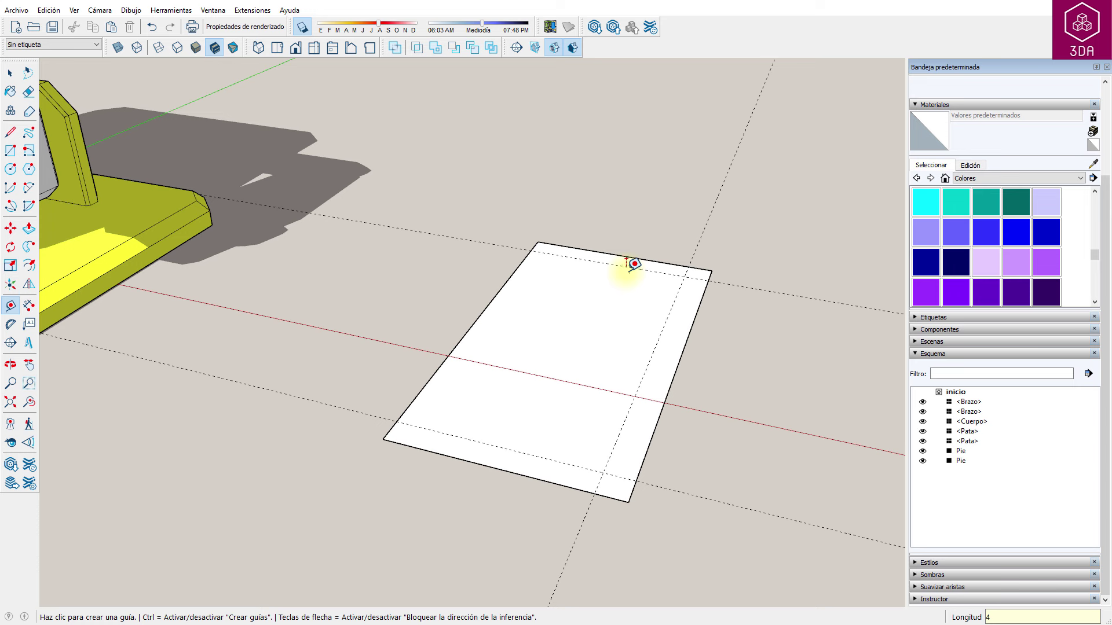
# - Draw chamfer lines across both right-hand corners and erase the cut-off triangles
pyautogui.press('l')
pyautogui.click(688, 267)
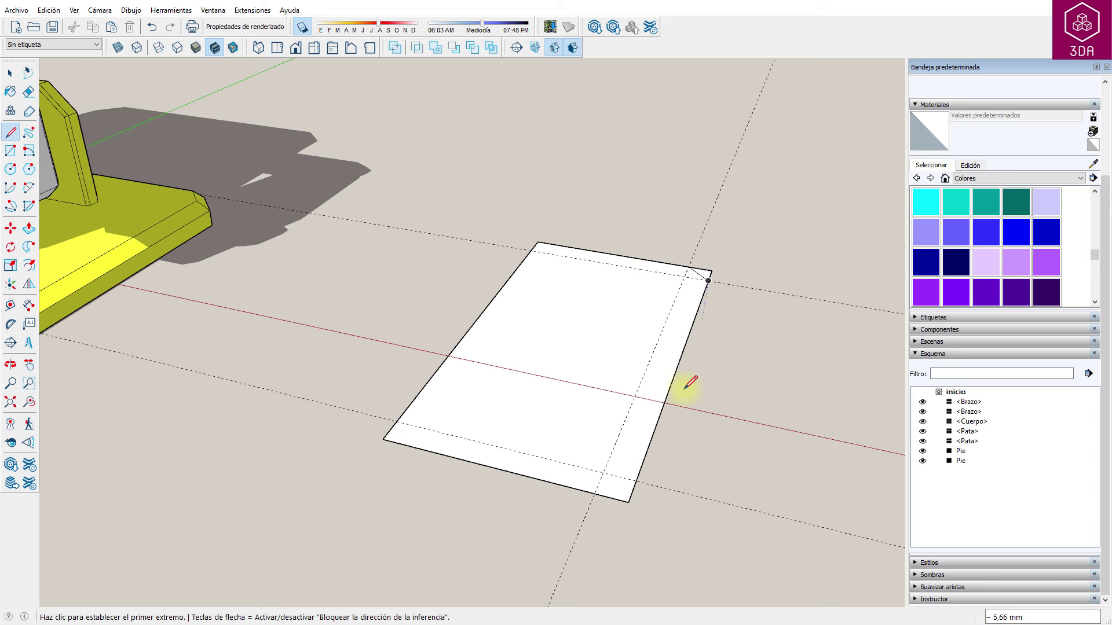
pyautogui.click(635, 481)
pyautogui.click(596, 493)
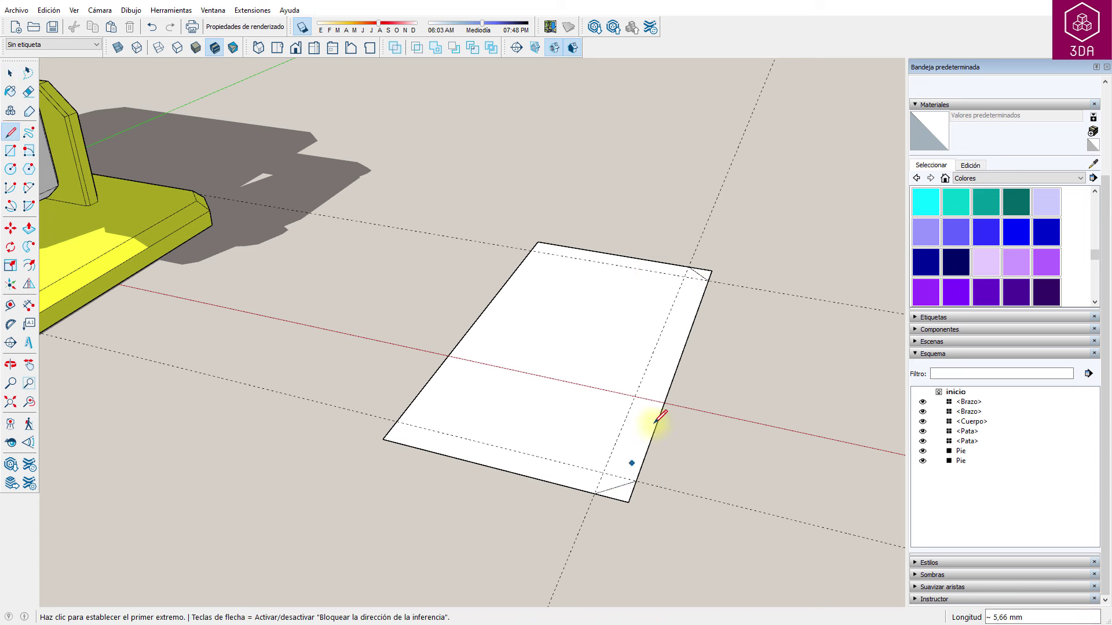
pyautogui.press('e')
pyautogui.click(709, 270)
pyautogui.click(626, 498)
pyautogui.press('r')
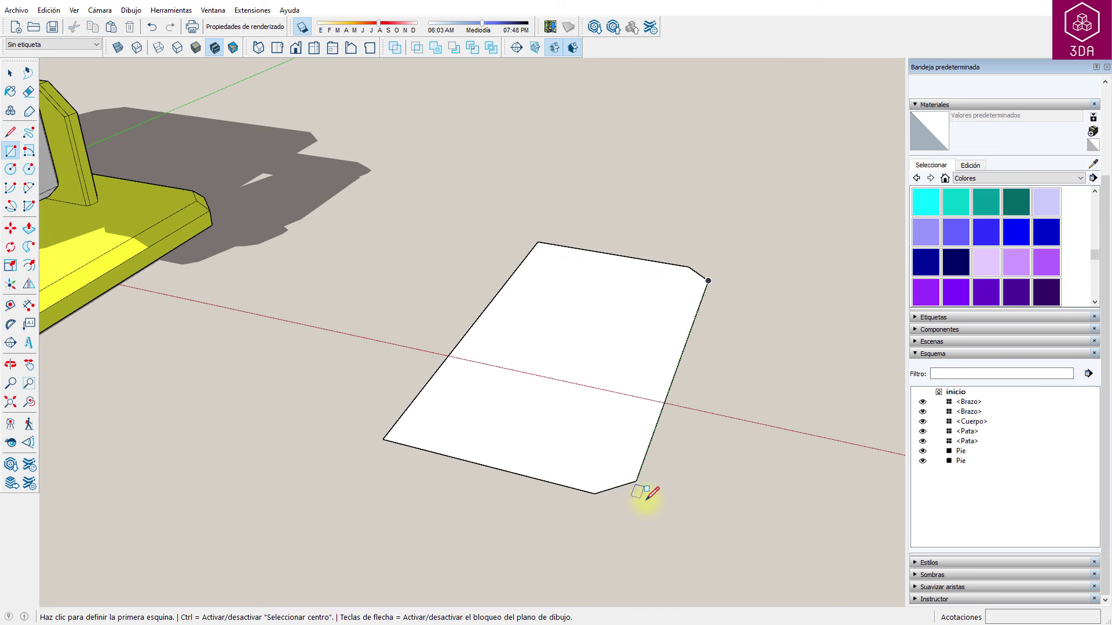
# - Push/Pull the chamfered face up into a 3 mm thick slab
pyautogui.press('p')
pyautogui.click(597, 443)
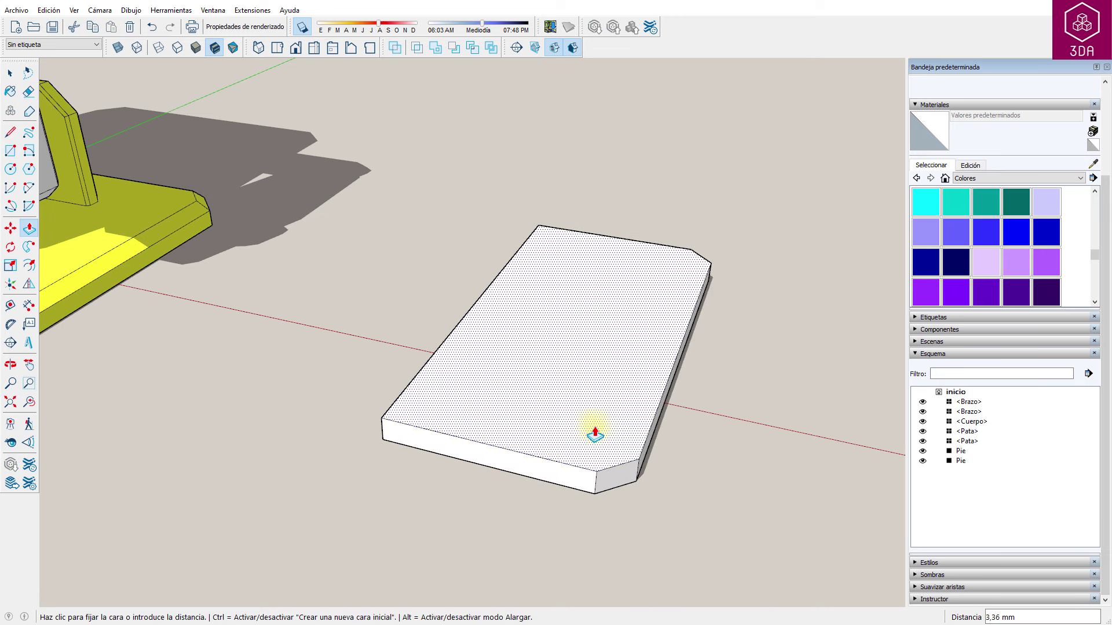
pyautogui.click(596, 430)
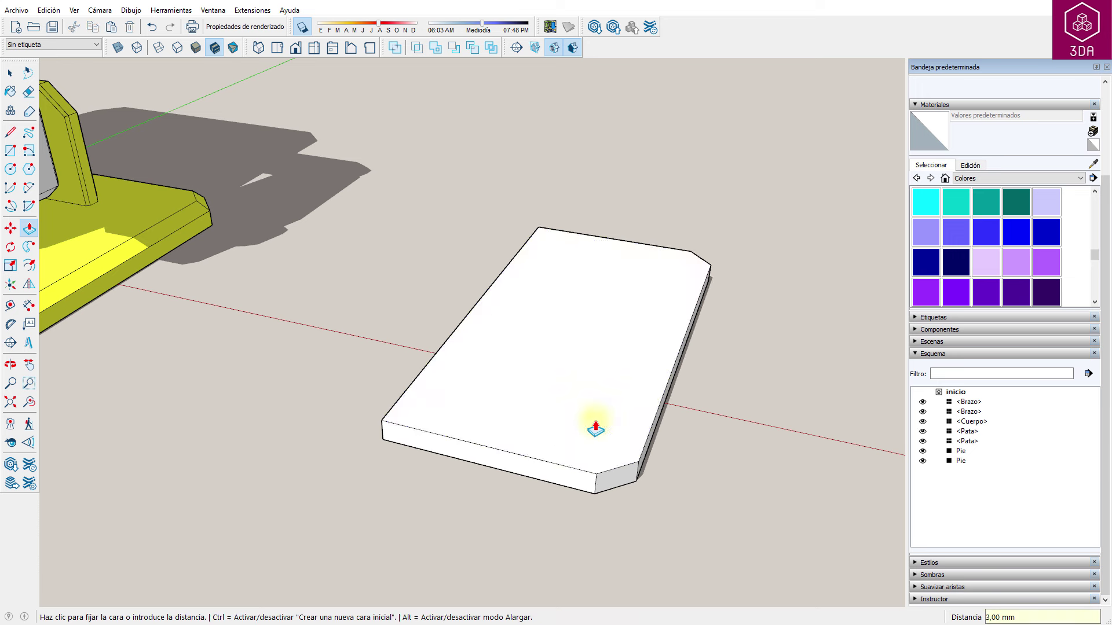
pyautogui.press('Return')
pyautogui.press('space')
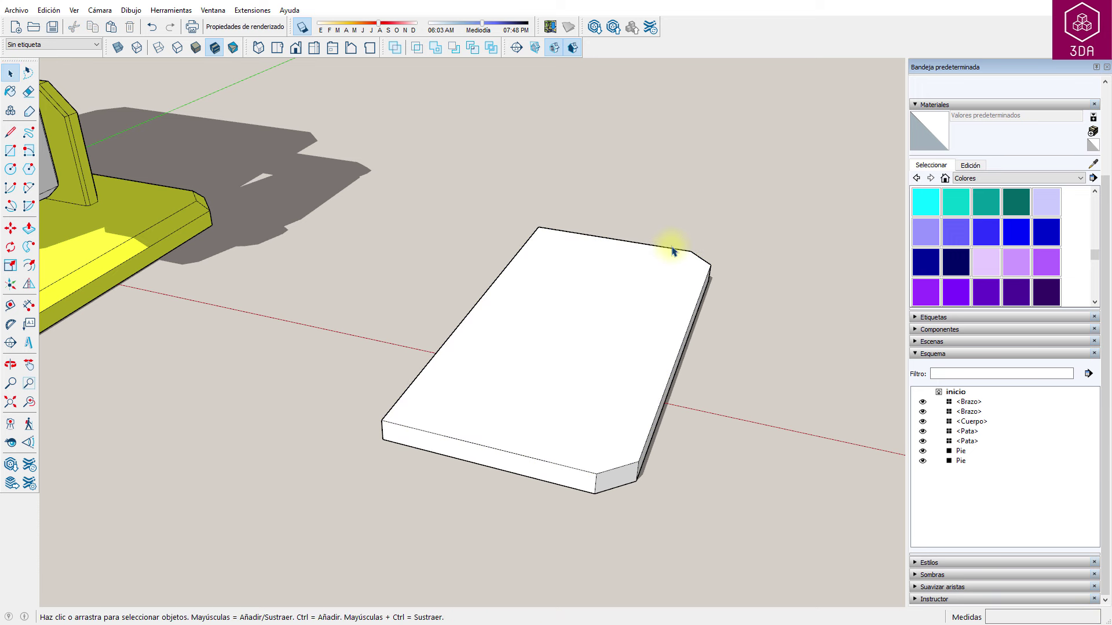
# - Select the slab's back, right and front top edges and offset them 2 mm inward
pyautogui.keyDown('shift'); pyautogui.click(689, 260); pyautogui.keyUp('shift')
pyautogui.keyDown('shift'); pyautogui.click(706, 283); pyautogui.keyUp('shift')
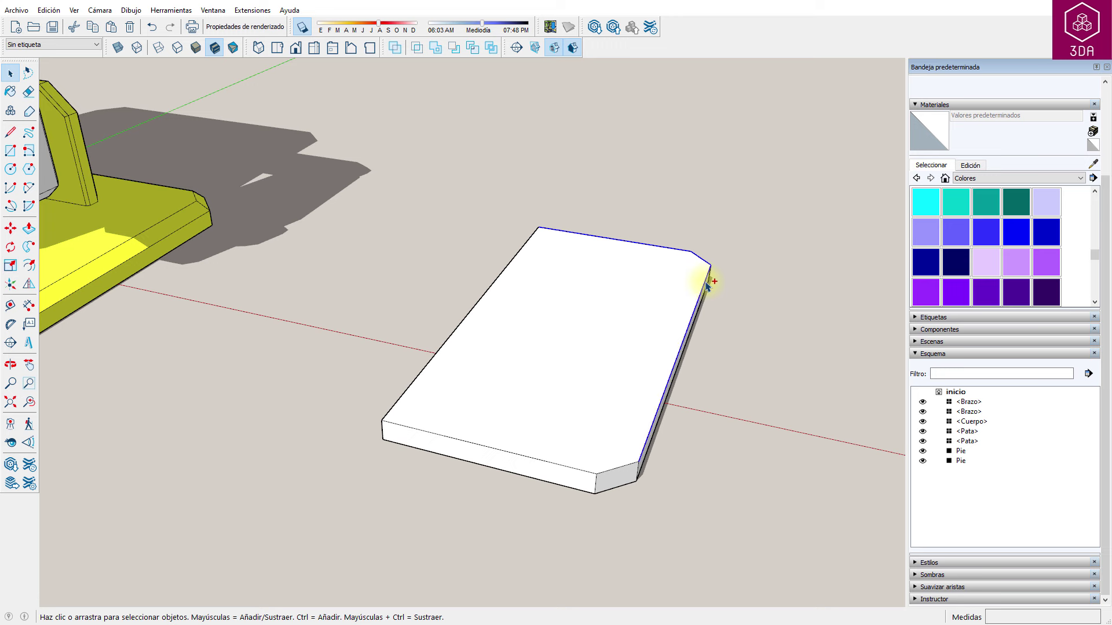
pyautogui.keyDown('shift'); pyautogui.click(583, 472); pyautogui.keyUp('shift')
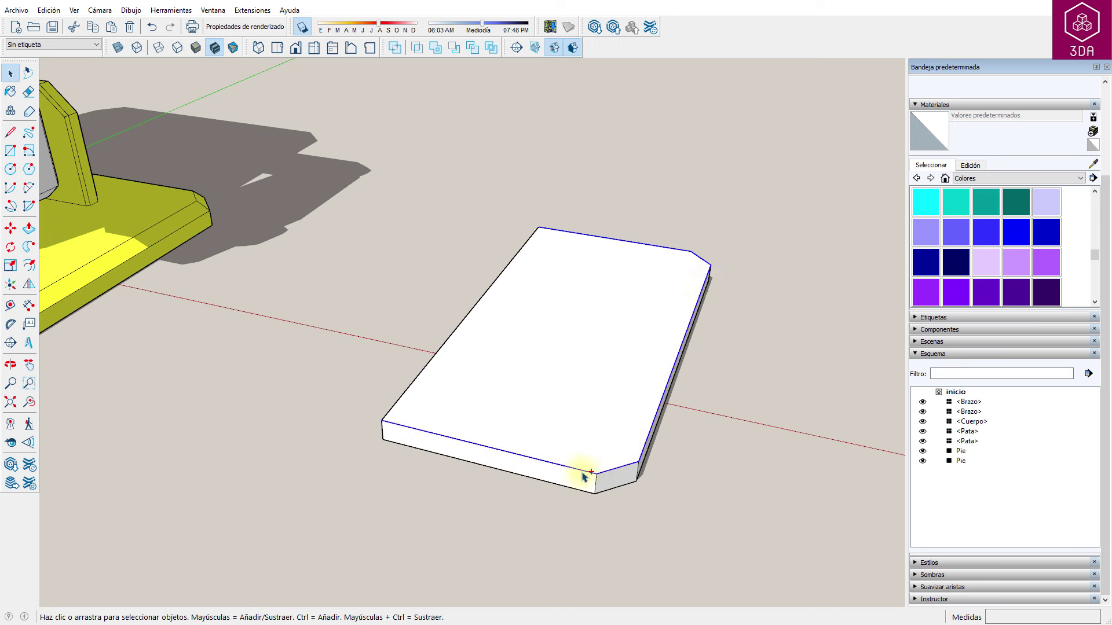
pyautogui.click(28, 265)
pyautogui.click(416, 429)
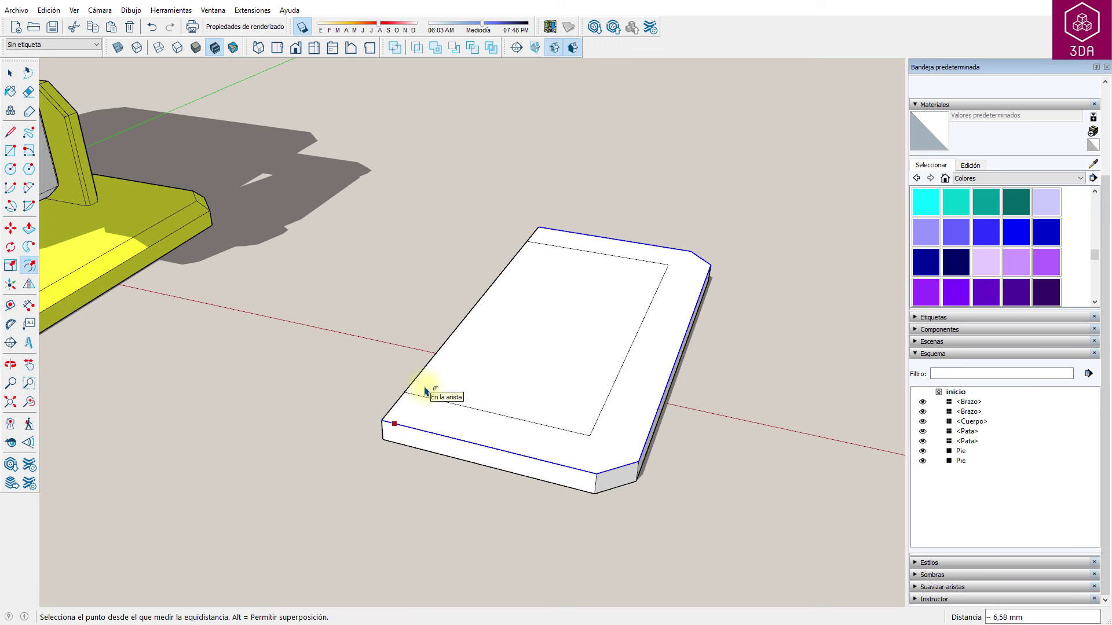
pyautogui.write('2')
pyautogui.press('Return')
# - Raise the 2 mm border into walls 28,5 mm tall
pyautogui.press('p')
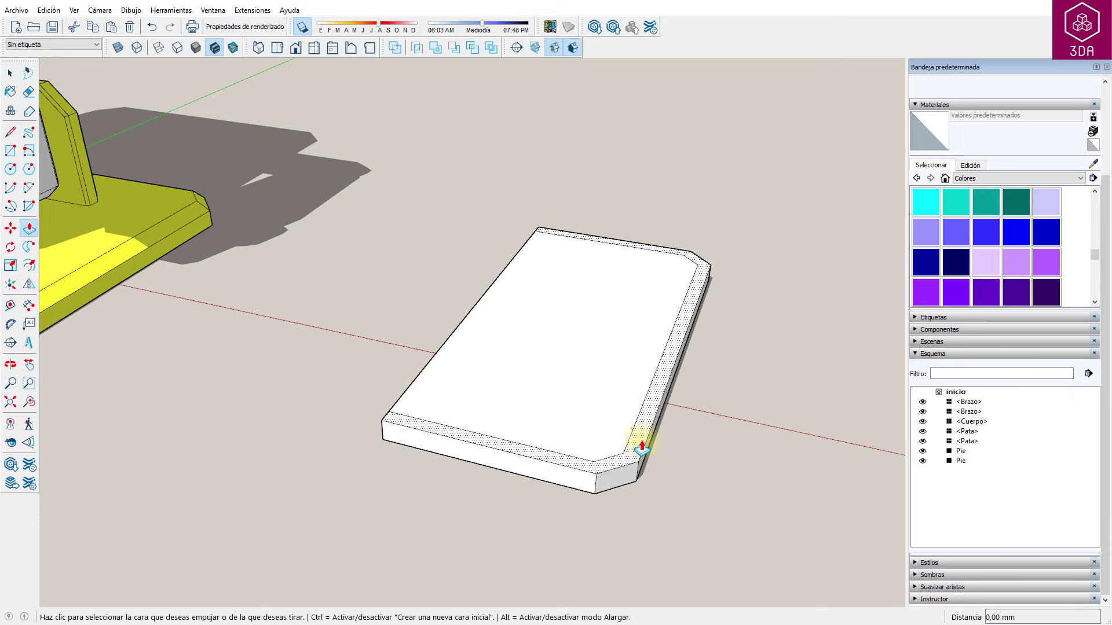
pyautogui.click(641, 446)
pyautogui.click(642, 347)
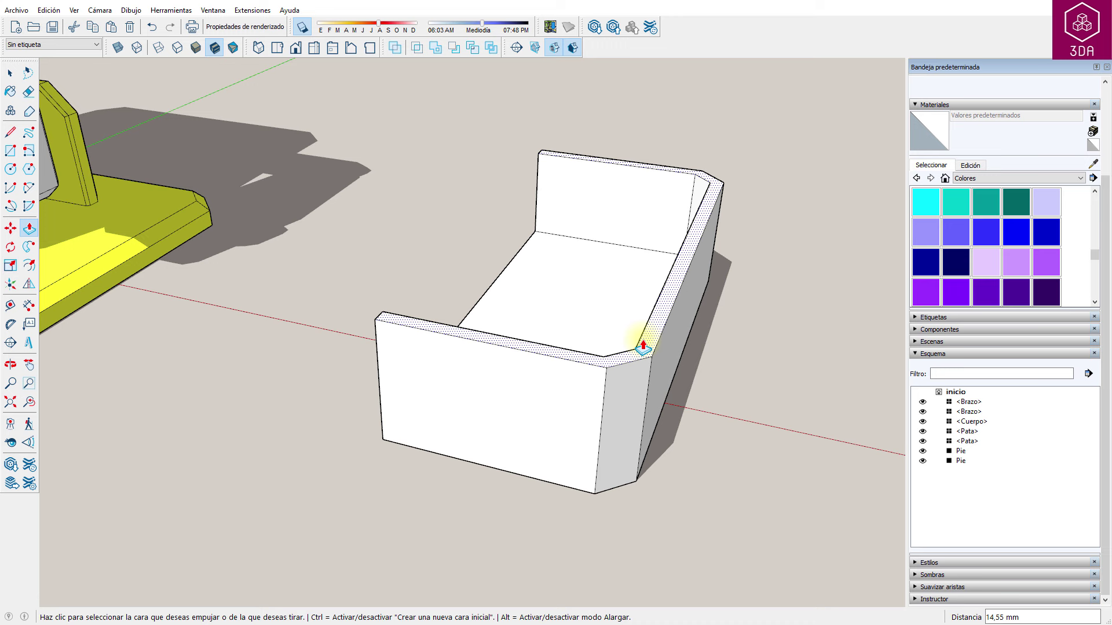
pyautogui.click(642, 348)
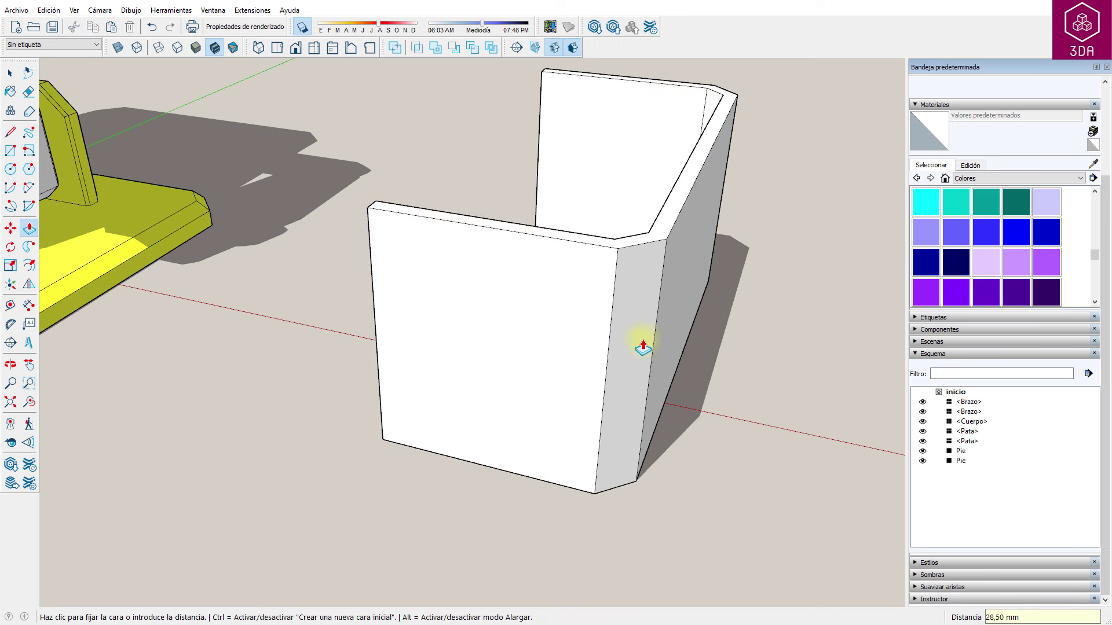
pyautogui.click(643, 348)
pyautogui.press('space')
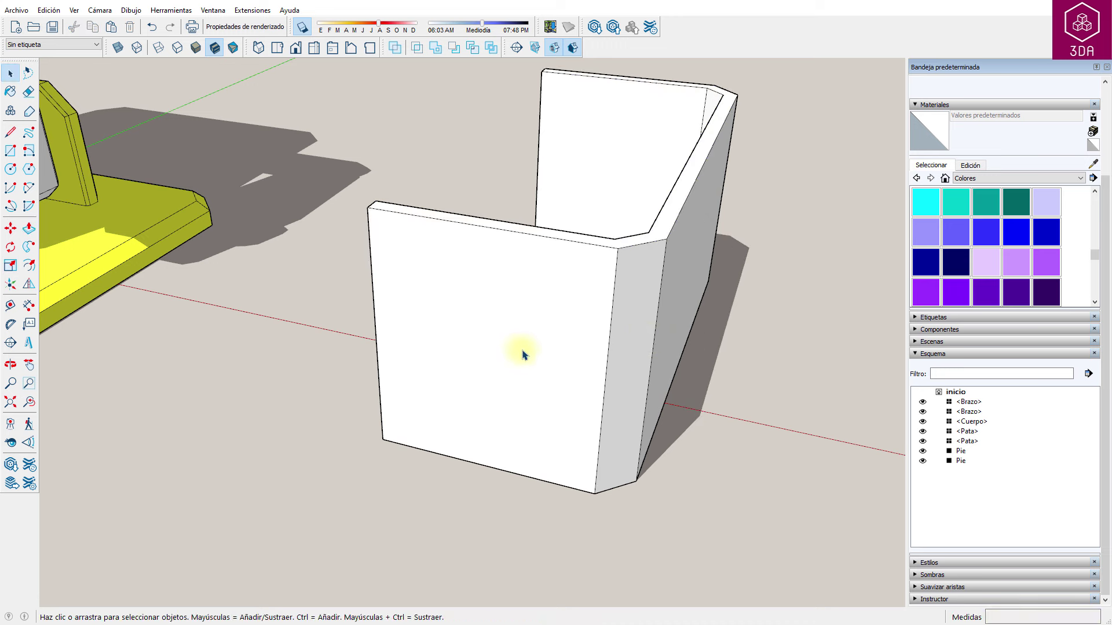
pyautogui.moveTo(556, 345)
pyautogui.mouseDown(button='middle')
pyautogui.moveTo(489, 172)
pyautogui.moveTo(542, 492)
pyautogui.moveTo(174, 484)
pyautogui.moveTo(484, 514)
pyautogui.moveTo(633, 472)
pyautogui.moveTo(634, 507)
pyautogui.mouseUp(button='middle')
# - Draw a 2 mm chamfer profile with lines at the shell's bottom corner
pyautogui.scroll(2, 533, 369)
pyautogui.scroll(2, 633, 507)
pyautogui.scroll(1, 633, 498)
pyautogui.press('l')
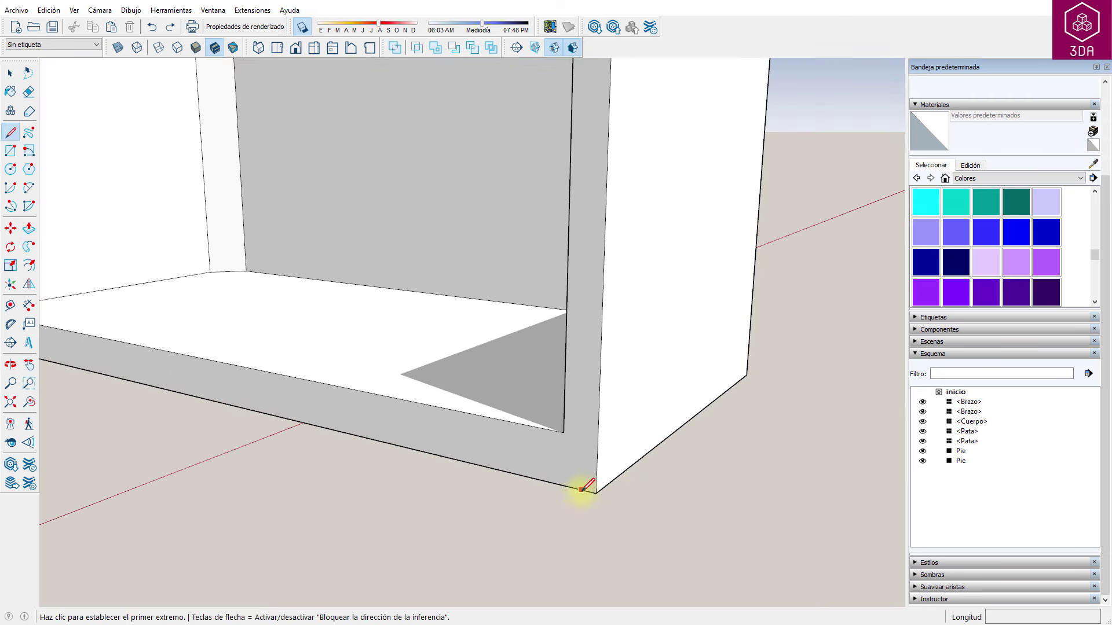
pyautogui.click(596, 494)
pyautogui.write('2')
pyautogui.press('Return')
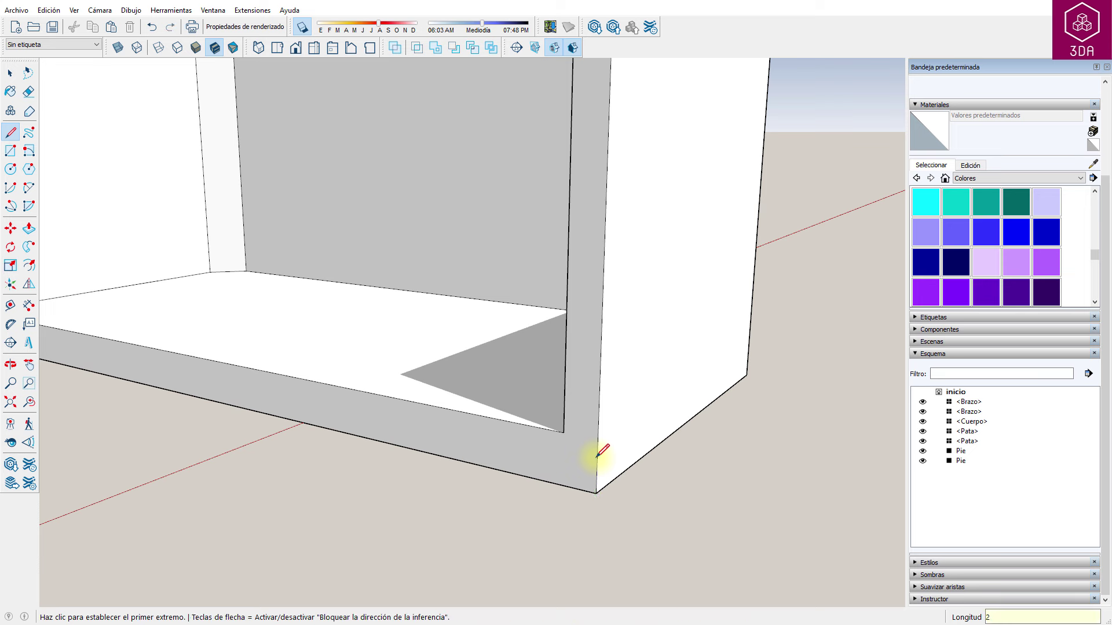
pyautogui.click(596, 493)
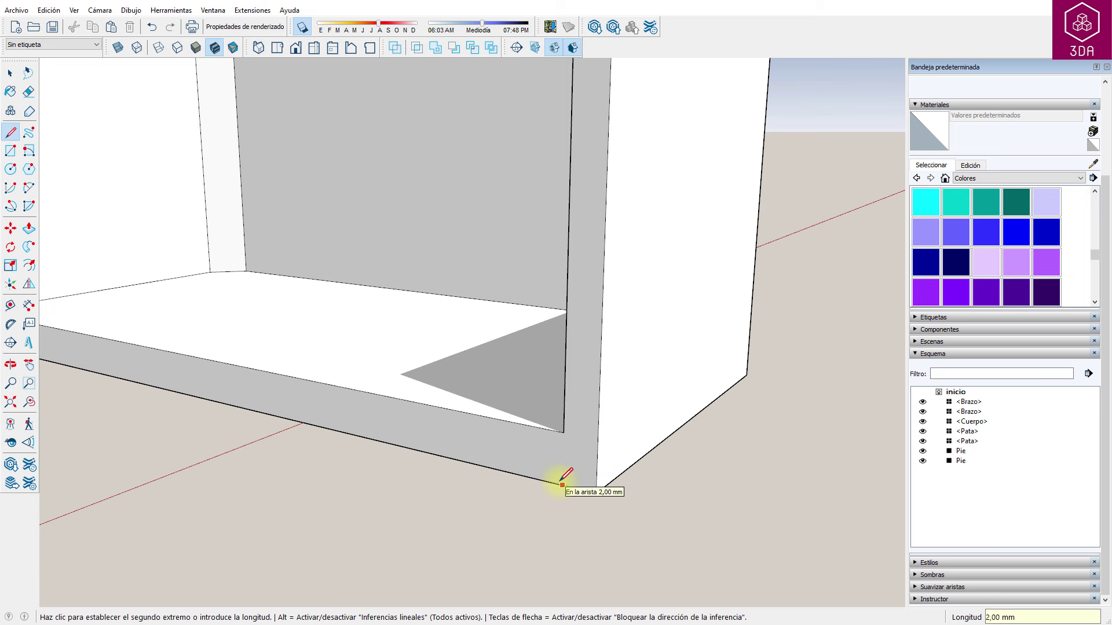
pyautogui.write('2')
pyautogui.press('Return')
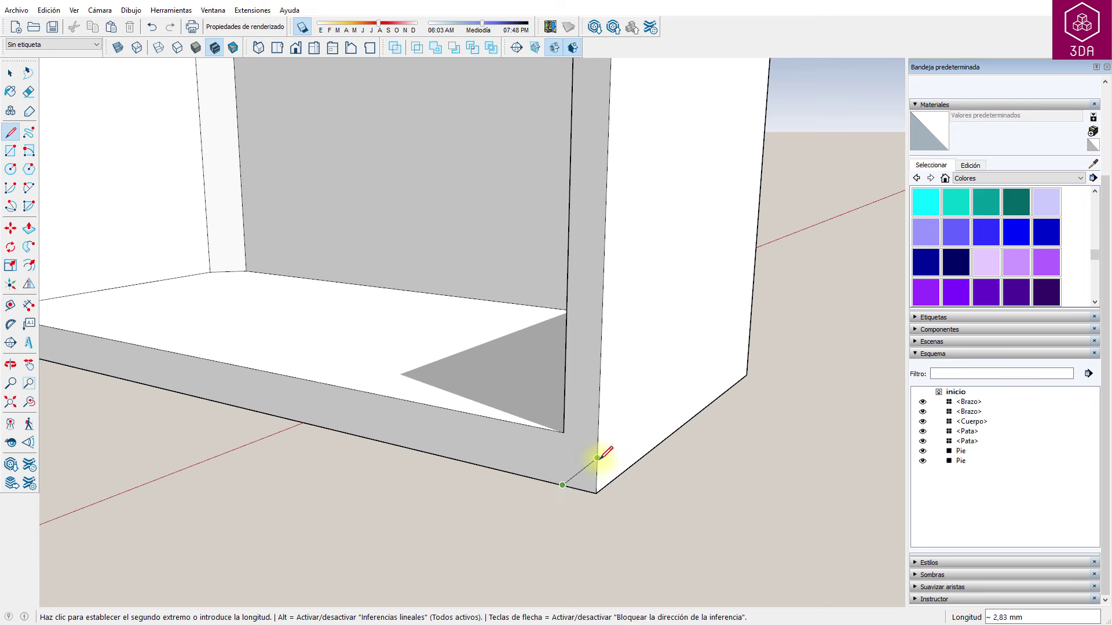
pyautogui.click(594, 460)
# - Select the three bottom edges and sweep the profile along them with Follow Me
pyautogui.moveTo(608, 459)
pyautogui.mouseDown(button='middle')
pyautogui.moveTo(422, 211)
pyautogui.moveTo(519, 237)
pyautogui.mouseUp(button='middle')
pyautogui.press('space')
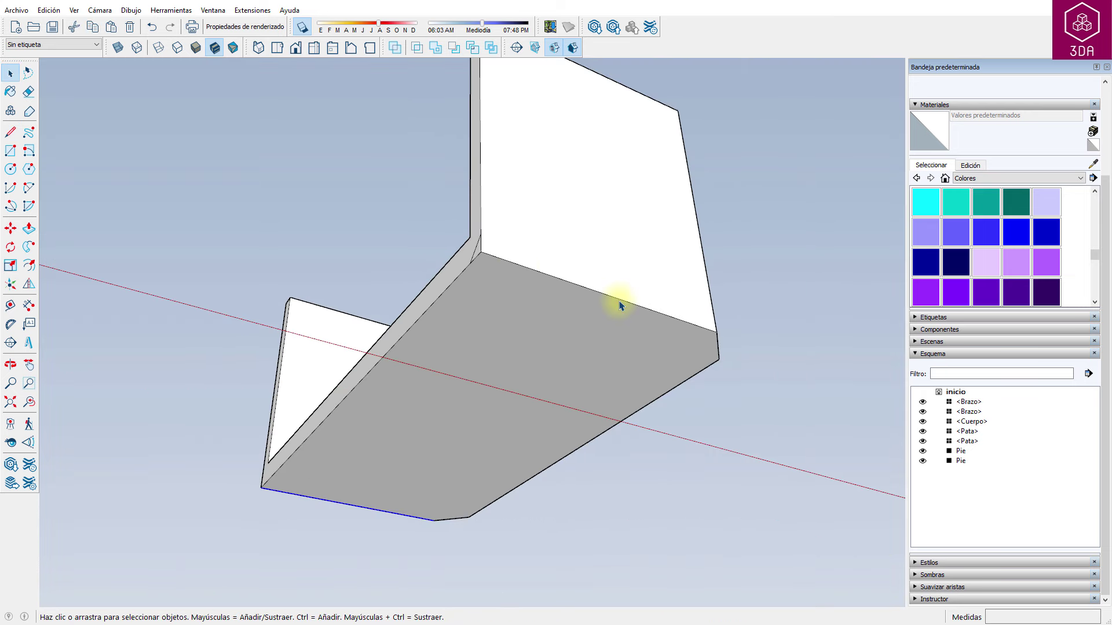
pyautogui.click(618, 299)
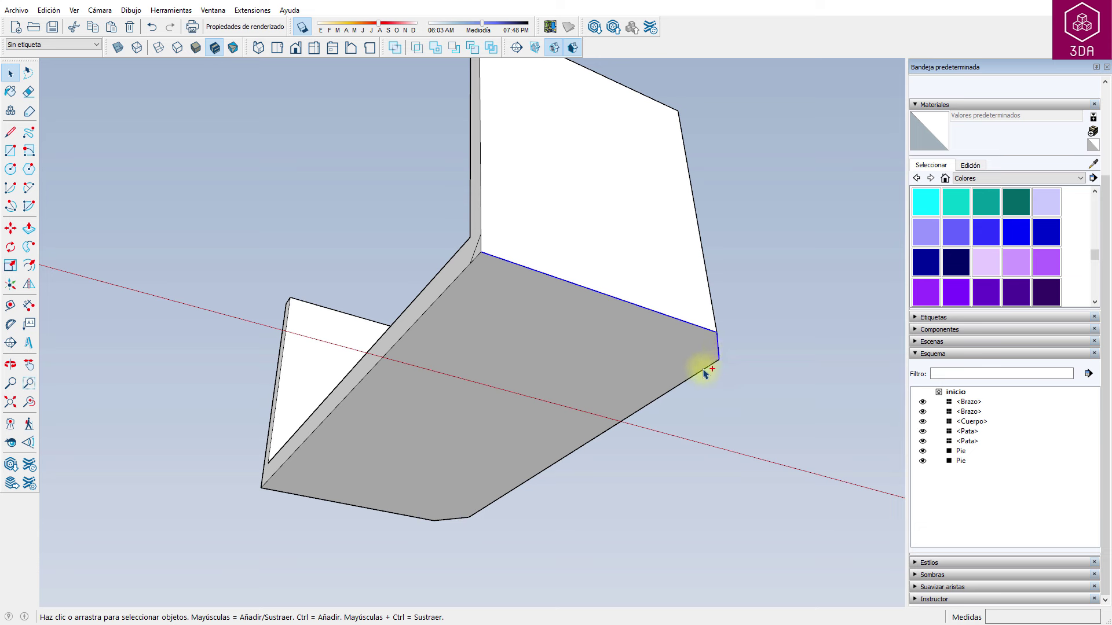
pyautogui.keyDown('shift'); pyautogui.click(705, 369); pyautogui.keyUp('shift')
pyautogui.keyDown('shift'); pyautogui.click(447, 519); pyautogui.keyUp('shift')
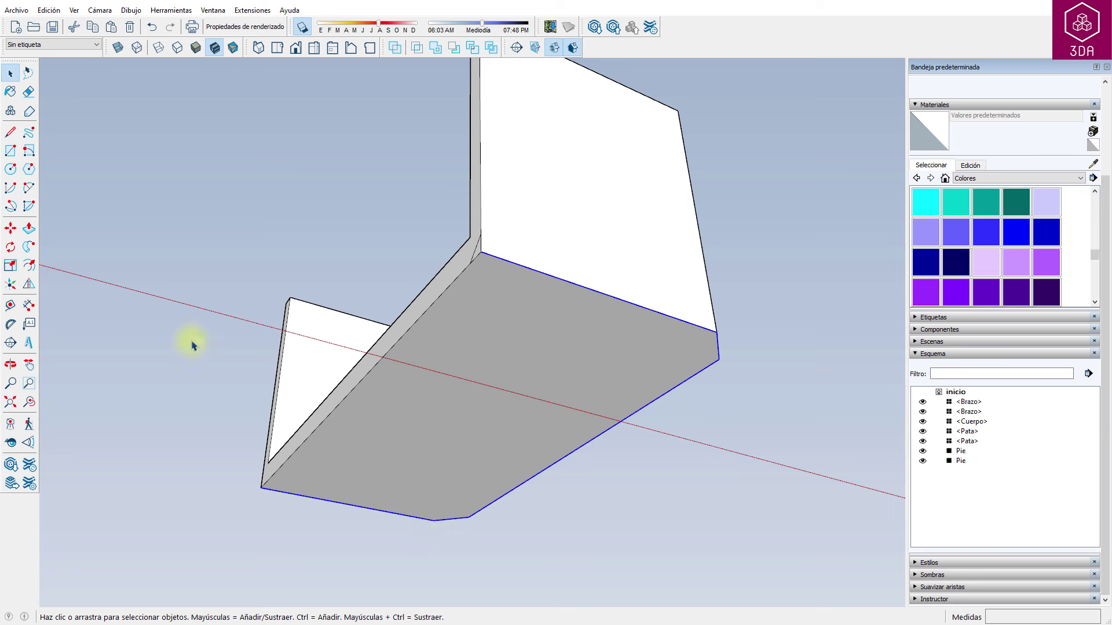
pyautogui.click(28, 247)
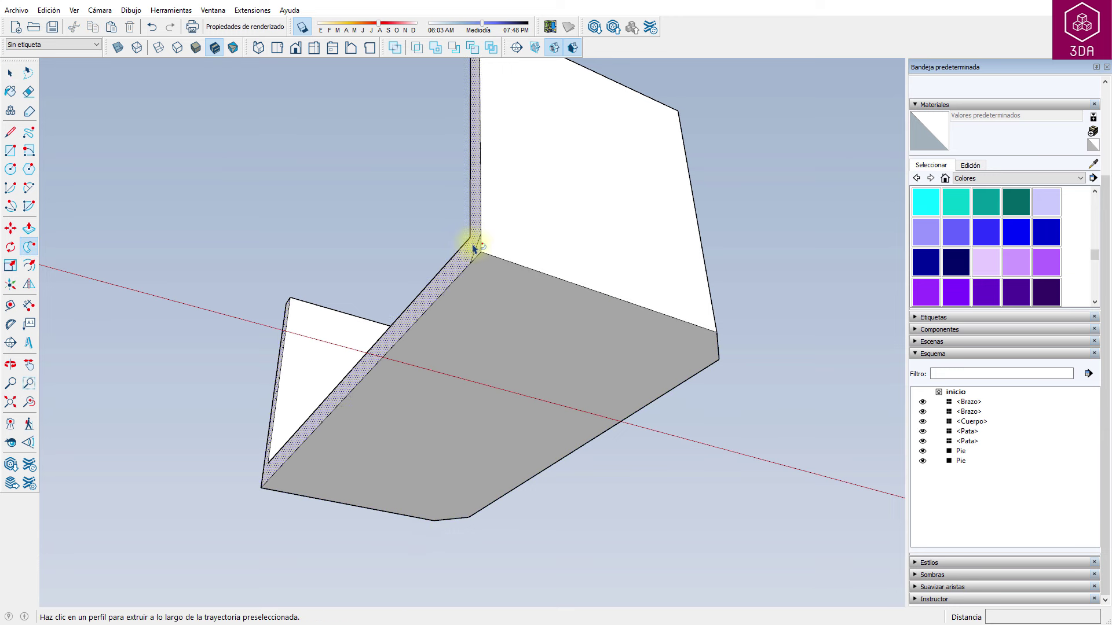
pyautogui.click(478, 254)
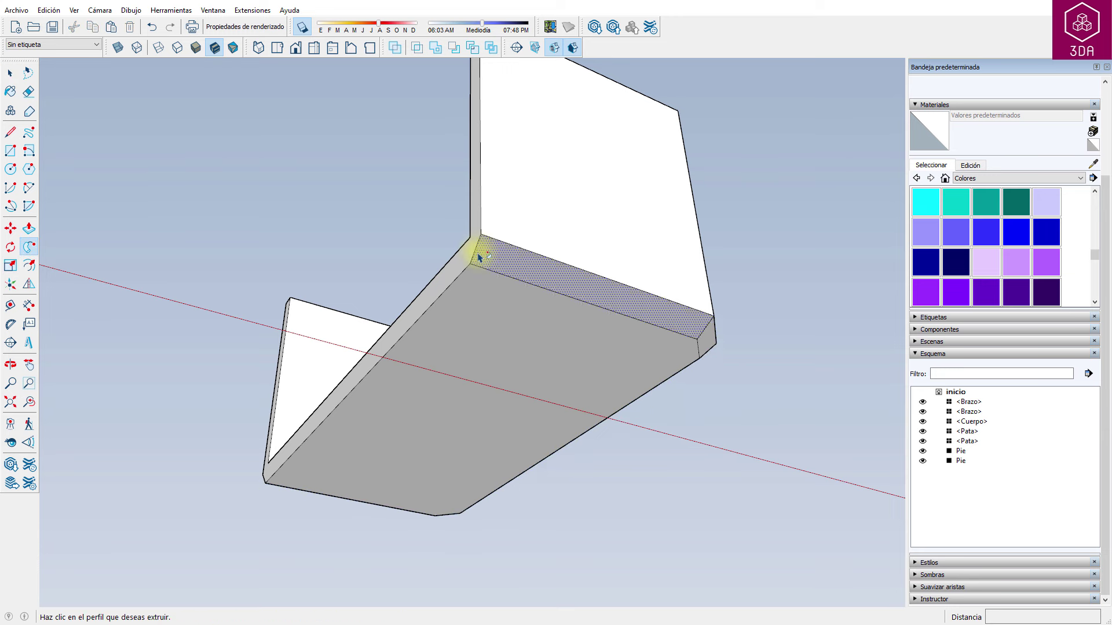
pyautogui.moveTo(640, 330)
pyautogui.mouseDown(button='middle')
pyautogui.moveTo(345, 588)
pyautogui.moveTo(315, 544)
pyautogui.mouseUp(button='middle')
# - Place guides 16,5 mm below the front wall's top edge and 13,25 mm from its left edge
pyautogui.scroll(-5, 315, 544)
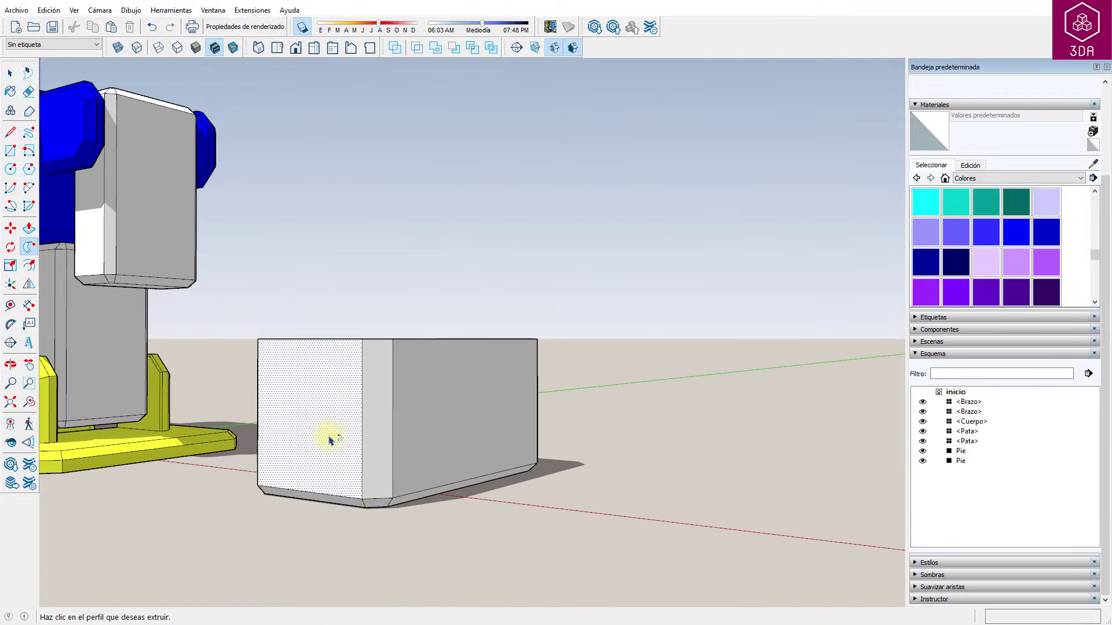
pyautogui.moveTo(330, 365)
pyautogui.mouseDown(button='middle')
pyautogui.moveTo(367, 313)
pyautogui.moveTo(372, 529)
pyautogui.moveTo(339, 556)
pyautogui.mouseUp(button='middle')
pyautogui.scroll(2, 340, 556)
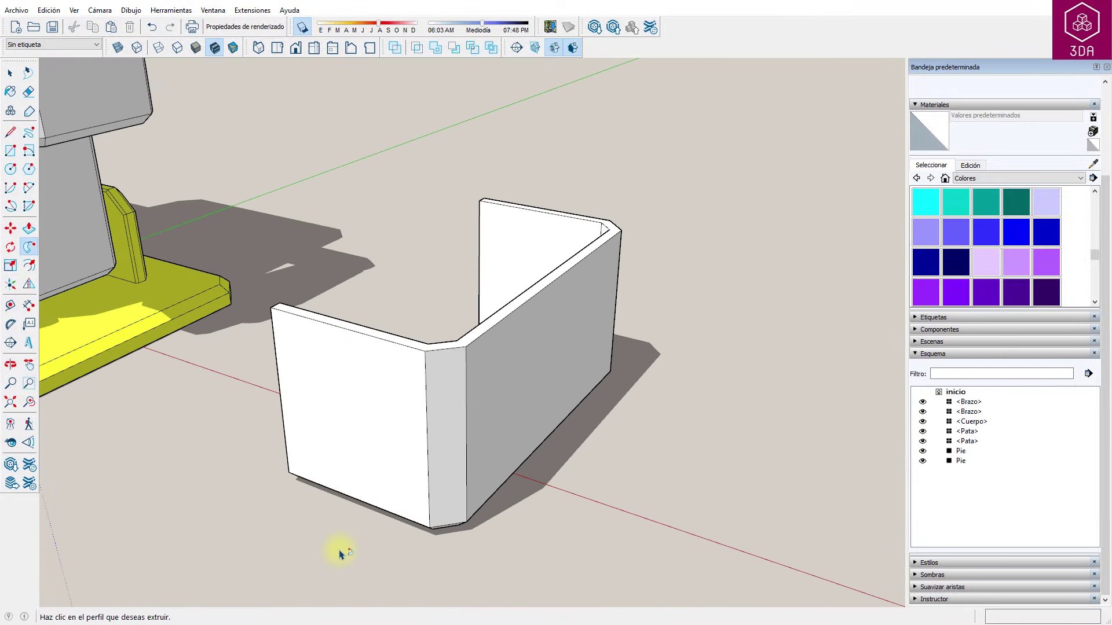
pyautogui.scroll(1, 110, 454)
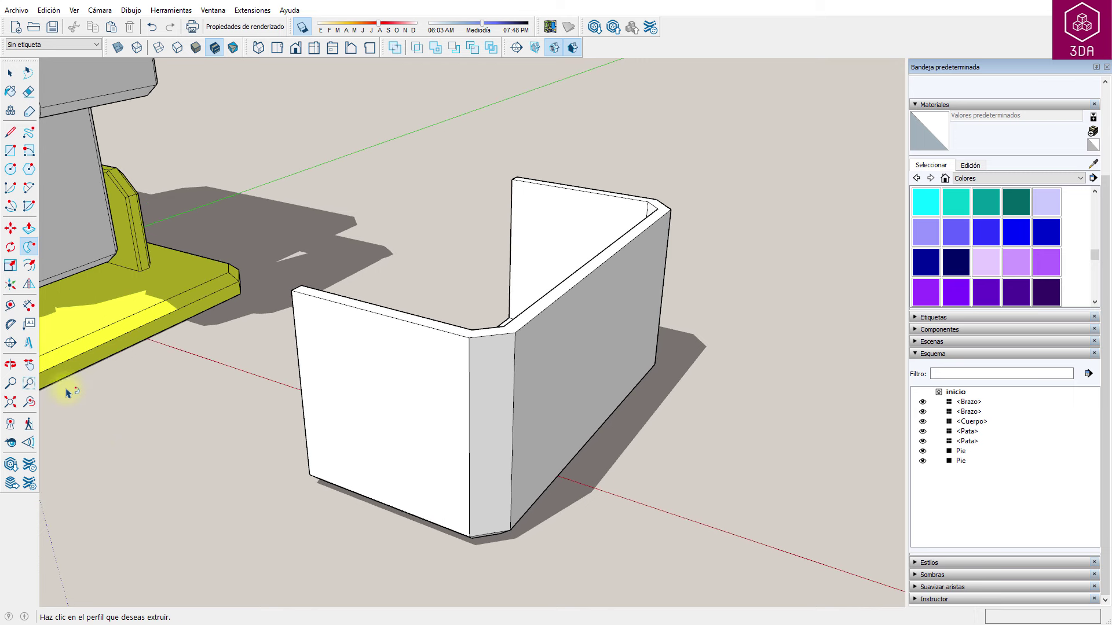
pyautogui.click(10, 305)
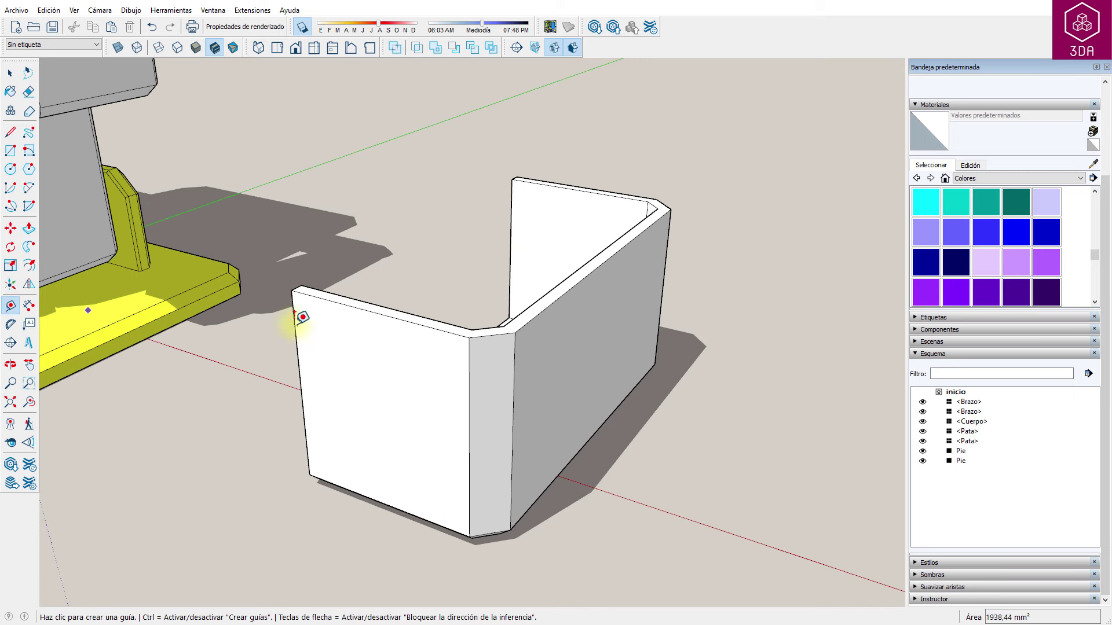
pyautogui.click(375, 312)
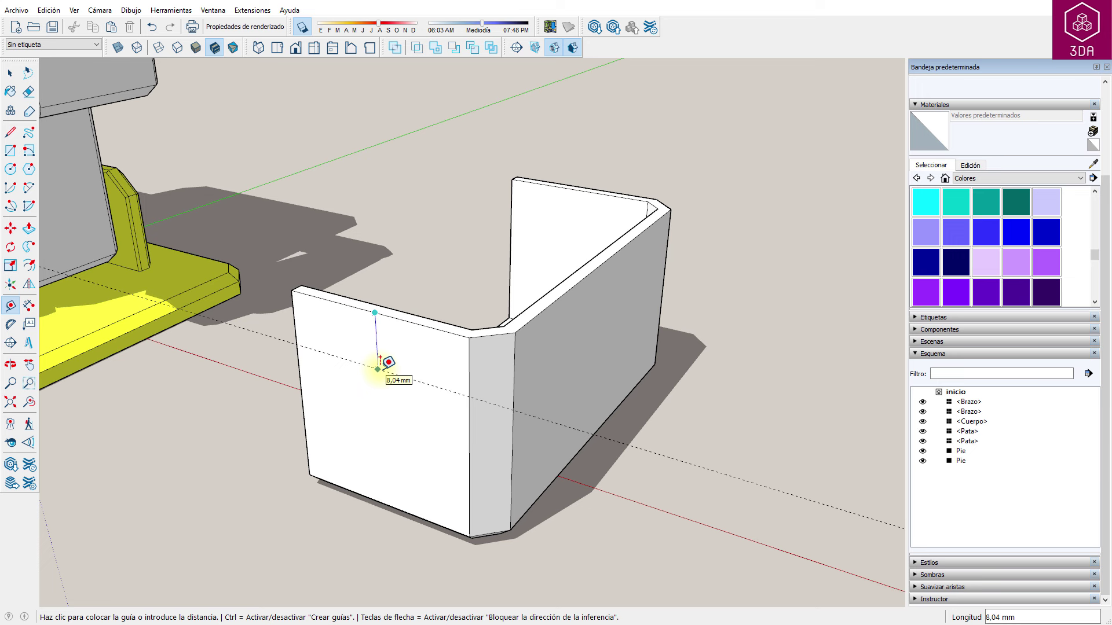
pyautogui.write('16,5')
pyautogui.press('Return')
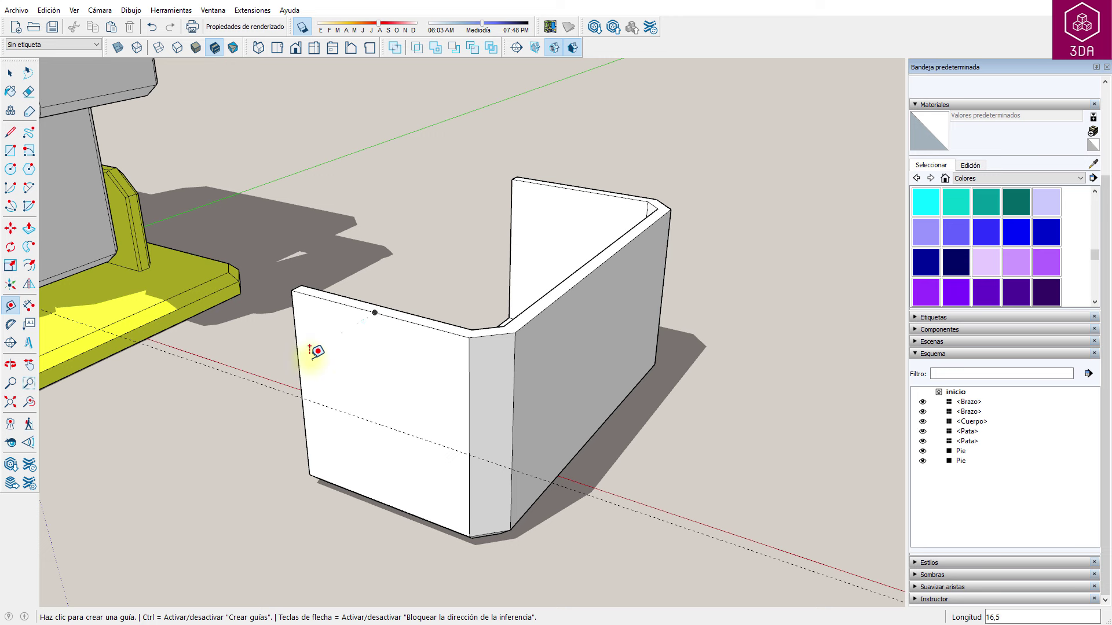
pyautogui.click(297, 358)
pyautogui.write('13,25')
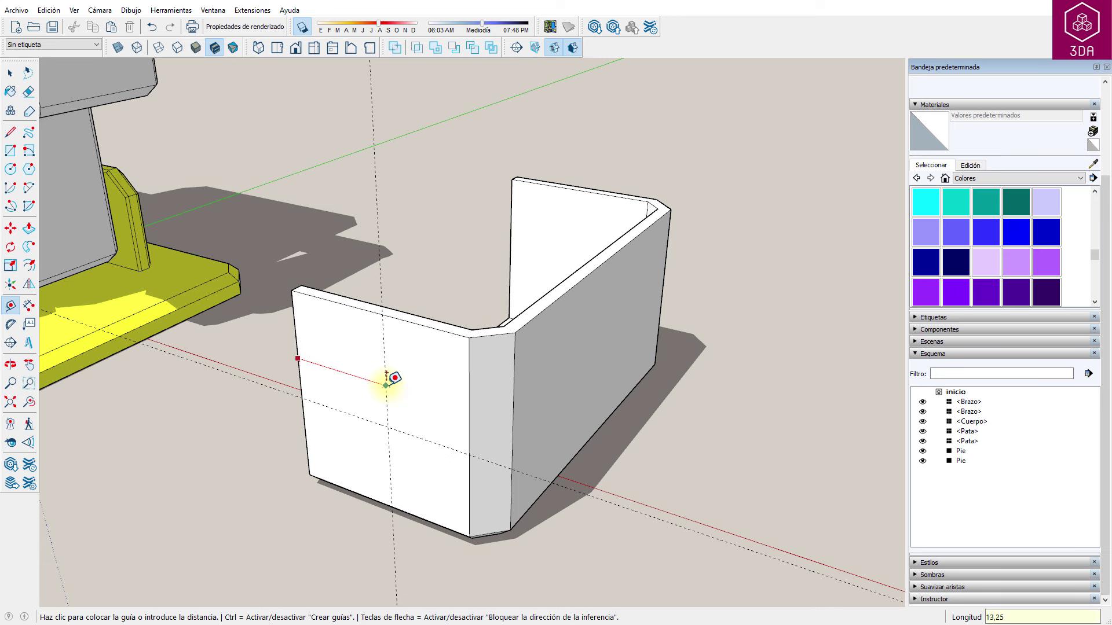
pyautogui.press('Return')
pyautogui.press('c')
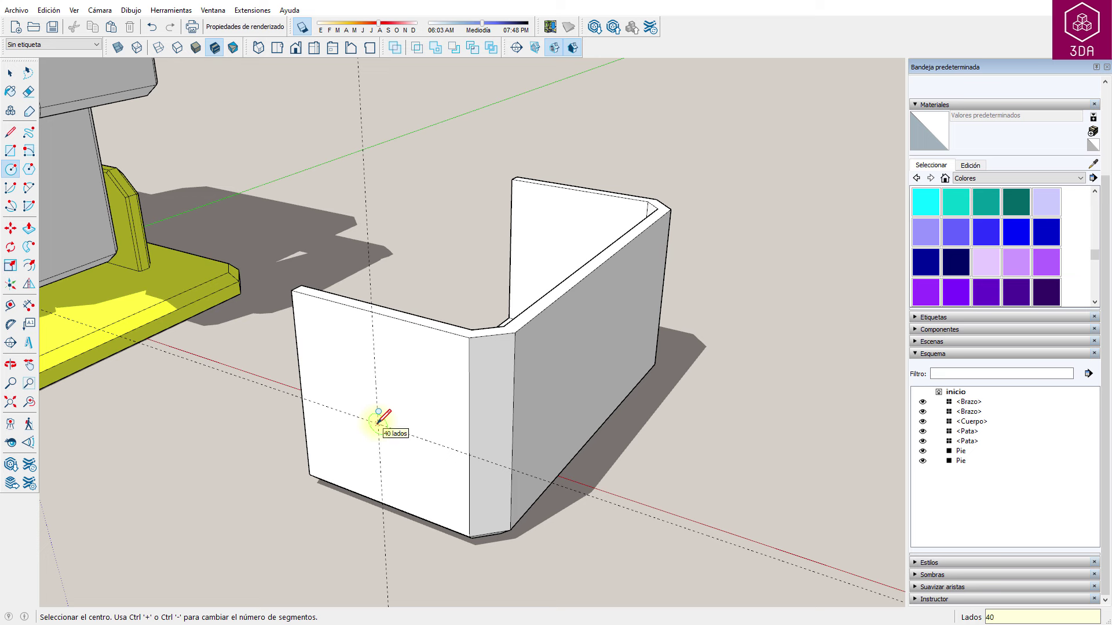
# - Draw an 8 mm-radius circle at the guide crossing and pull it out 8 mm
pyautogui.click(378, 424)
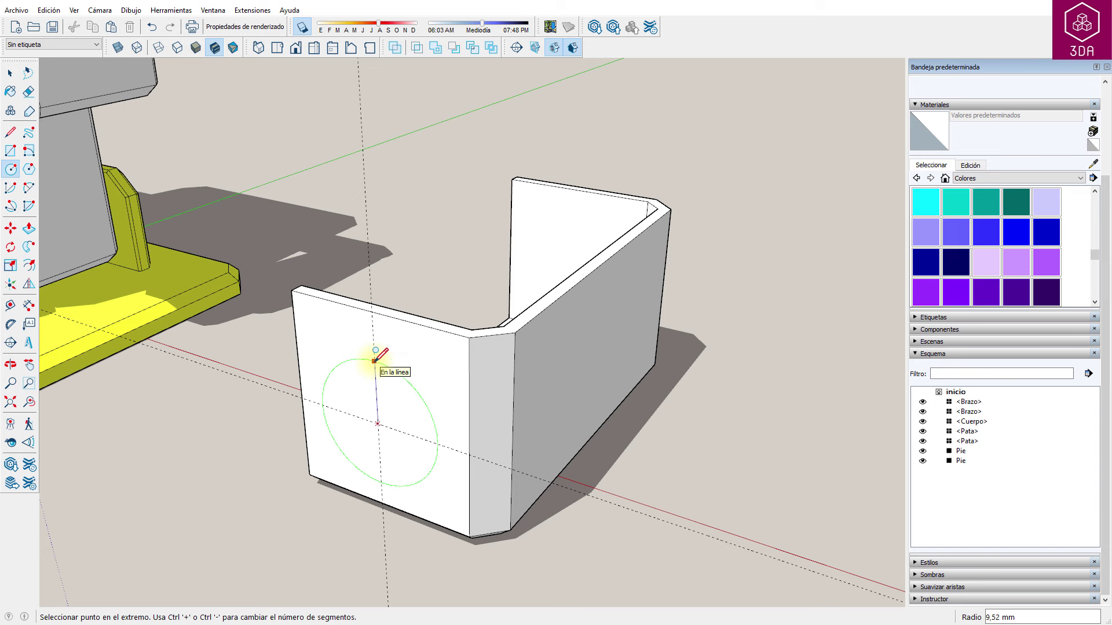
pyautogui.write('8')
pyautogui.press('Return')
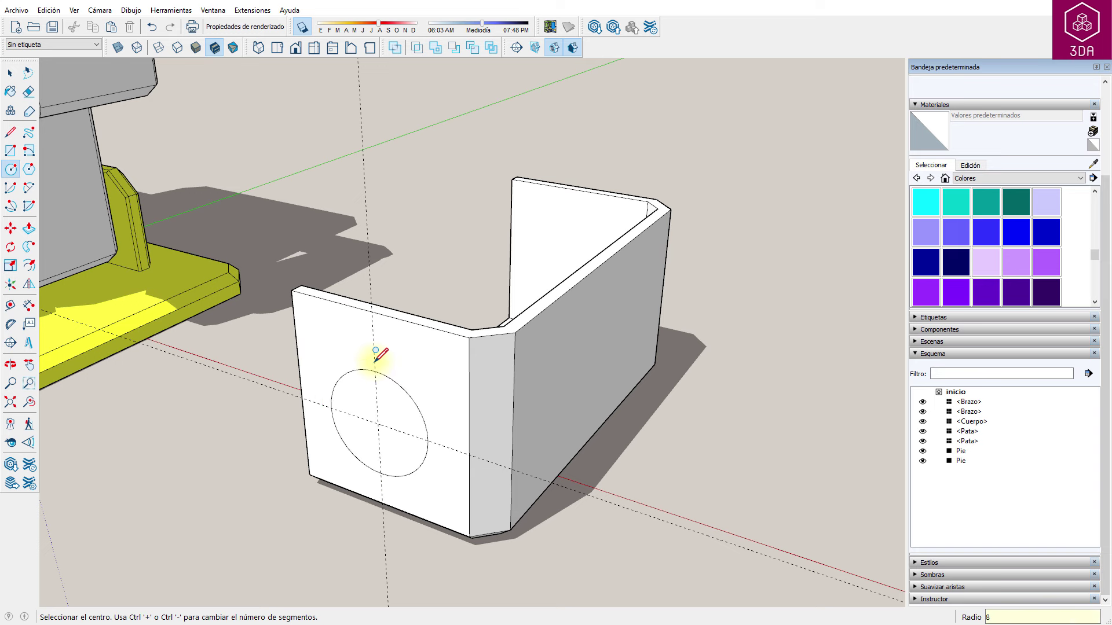
pyautogui.scroll(3, 383, 422)
pyautogui.press('p')
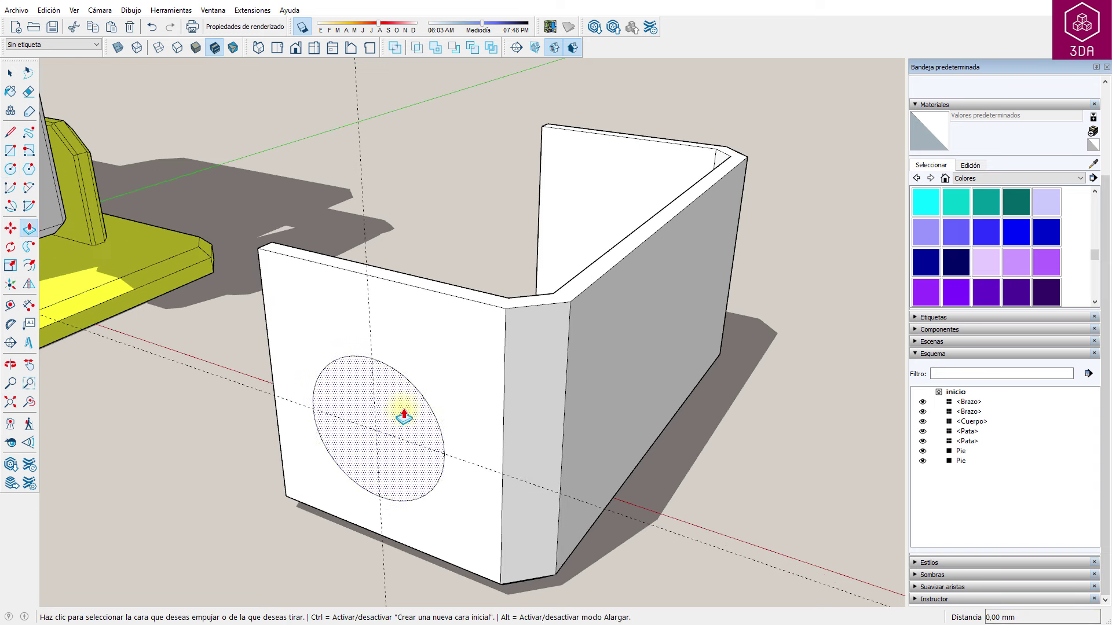
pyautogui.click(403, 418)
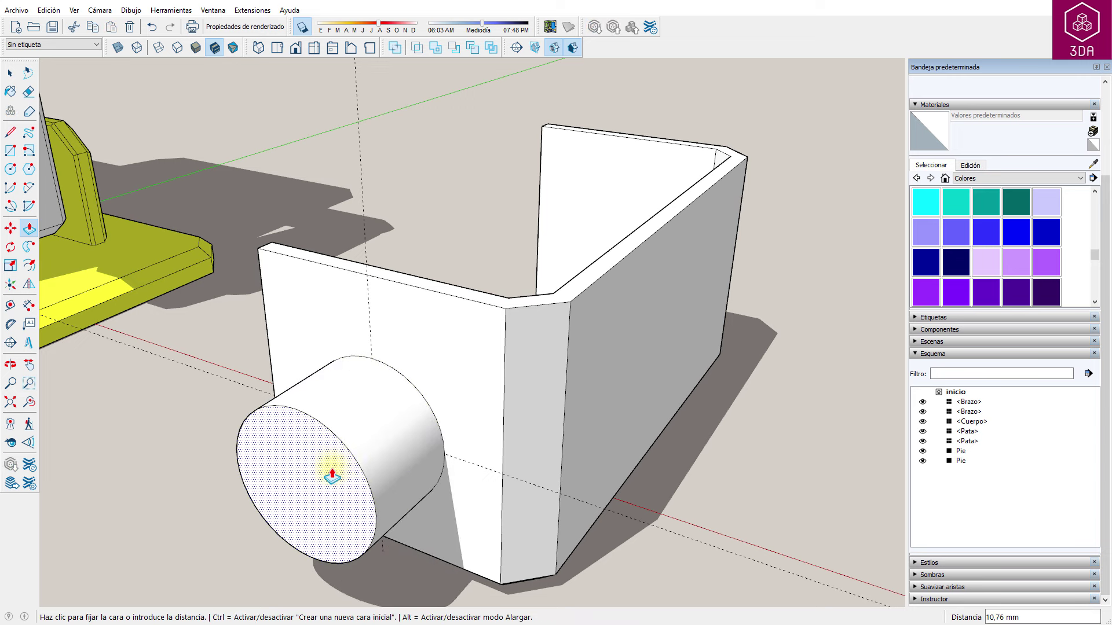
pyautogui.click(339, 472)
pyautogui.click(340, 472)
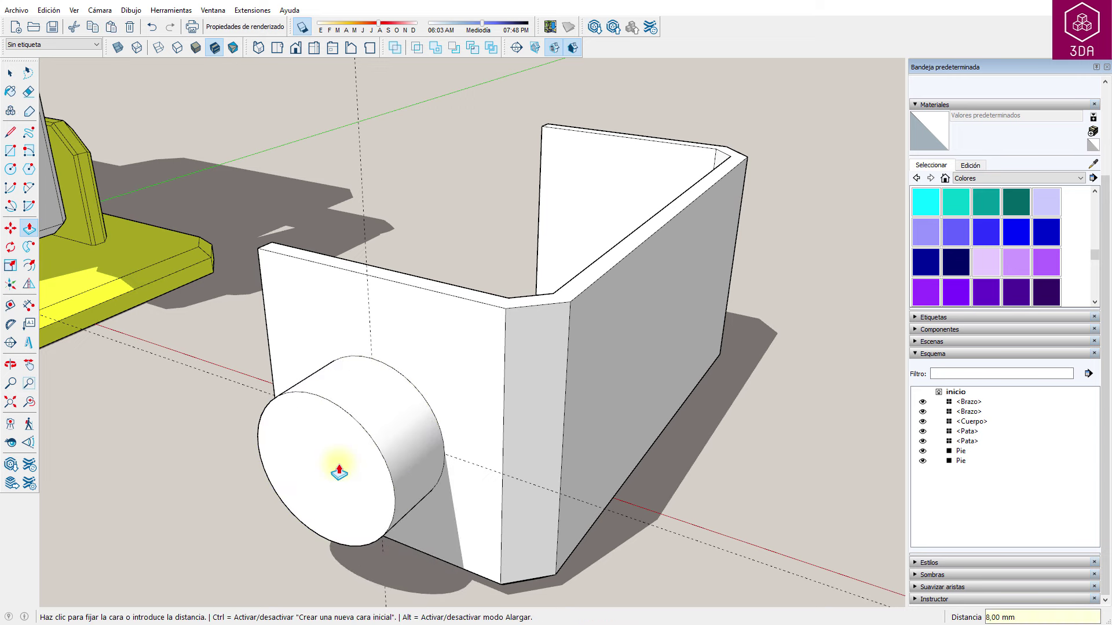
# - Offset the peg's end circle 1,5 mm inward and push it in 5 mm
pyautogui.scroll(2, 330, 496)
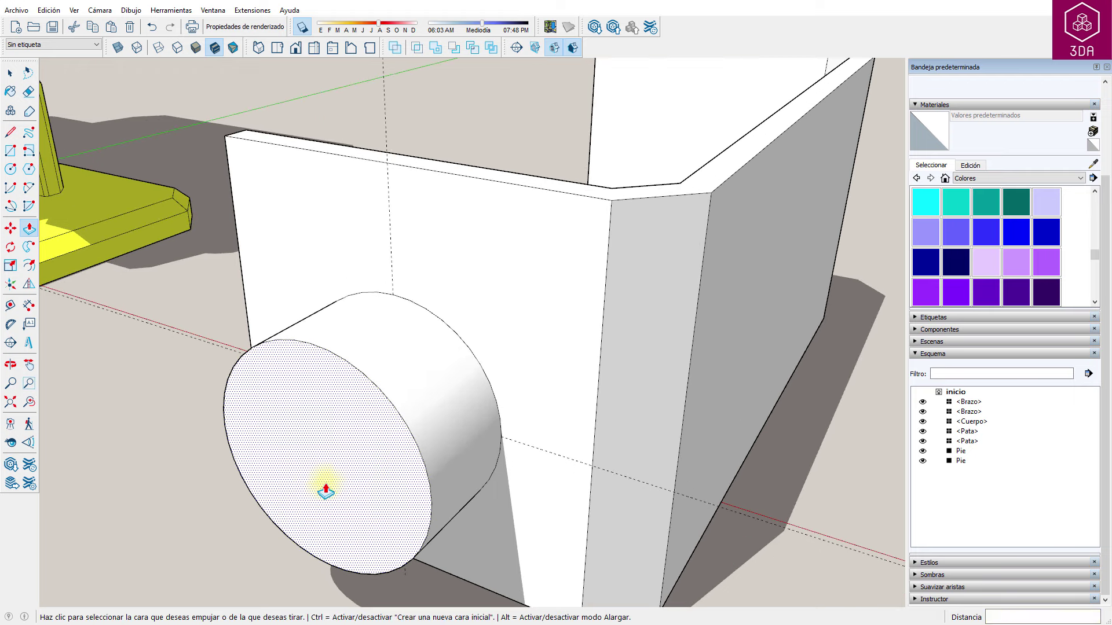
pyautogui.click(285, 464)
pyautogui.click(28, 268)
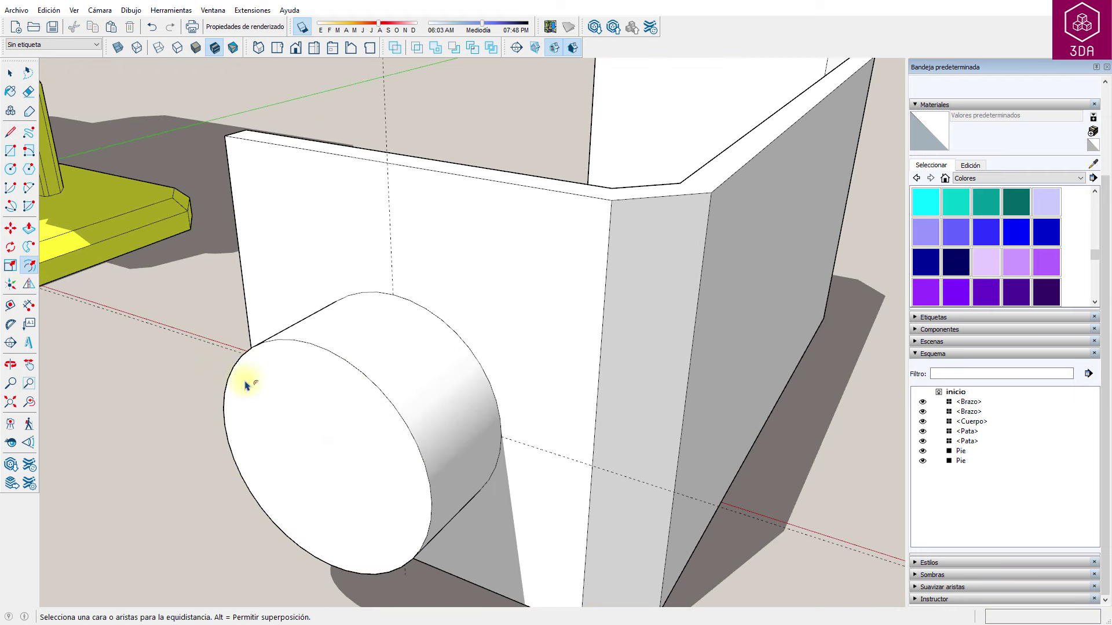
pyautogui.click(226, 419)
pyautogui.write('1,5')
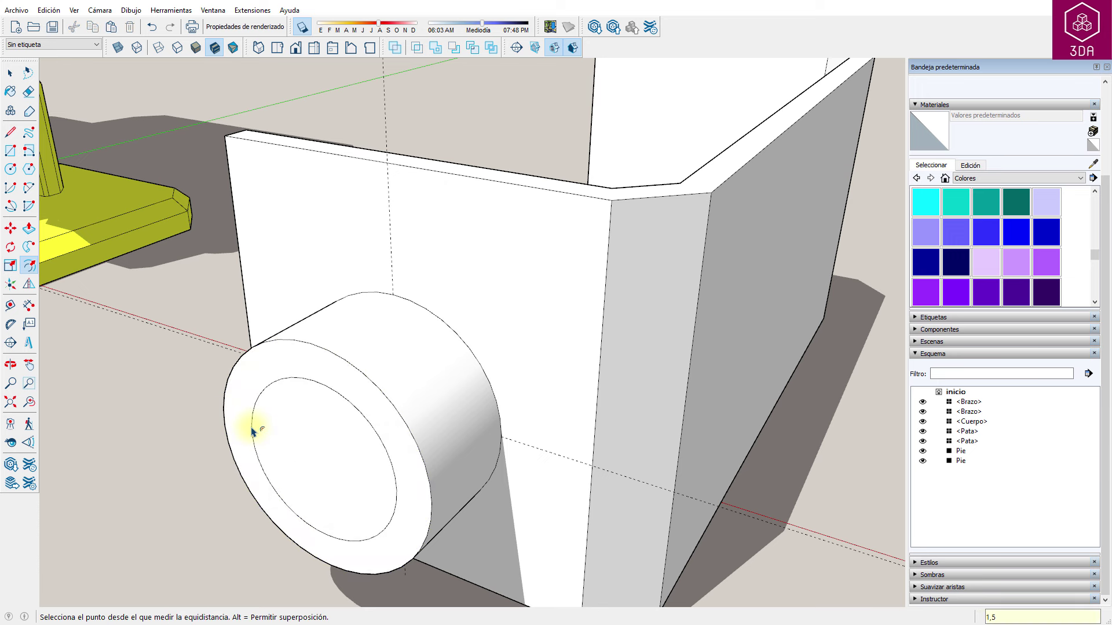
pyautogui.press('Return')
pyautogui.press('p')
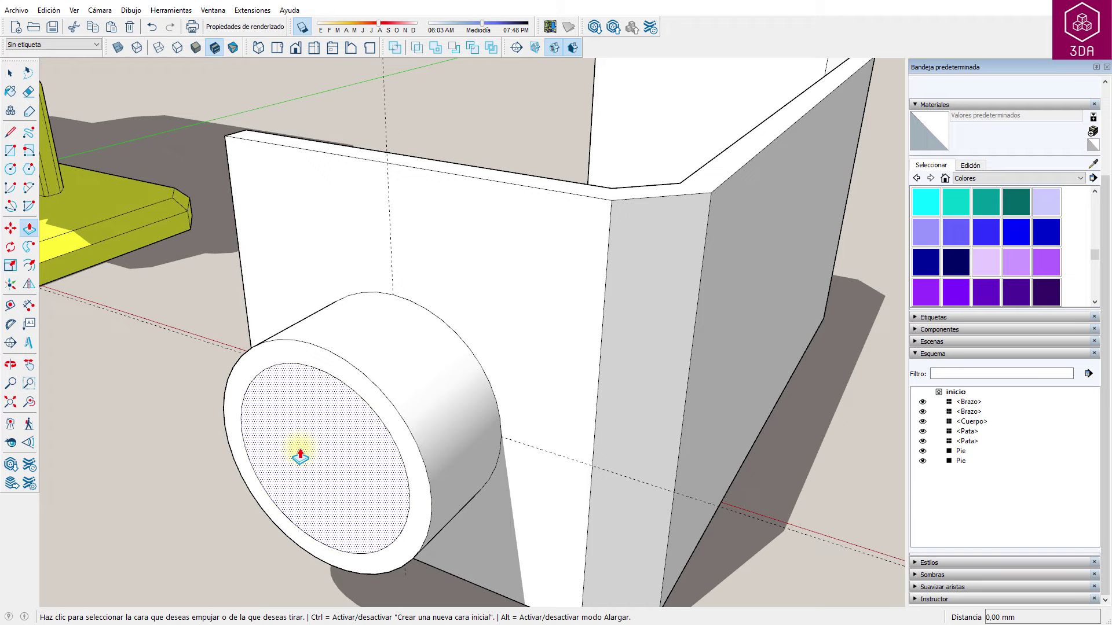
pyautogui.click(300, 456)
pyautogui.click(336, 467)
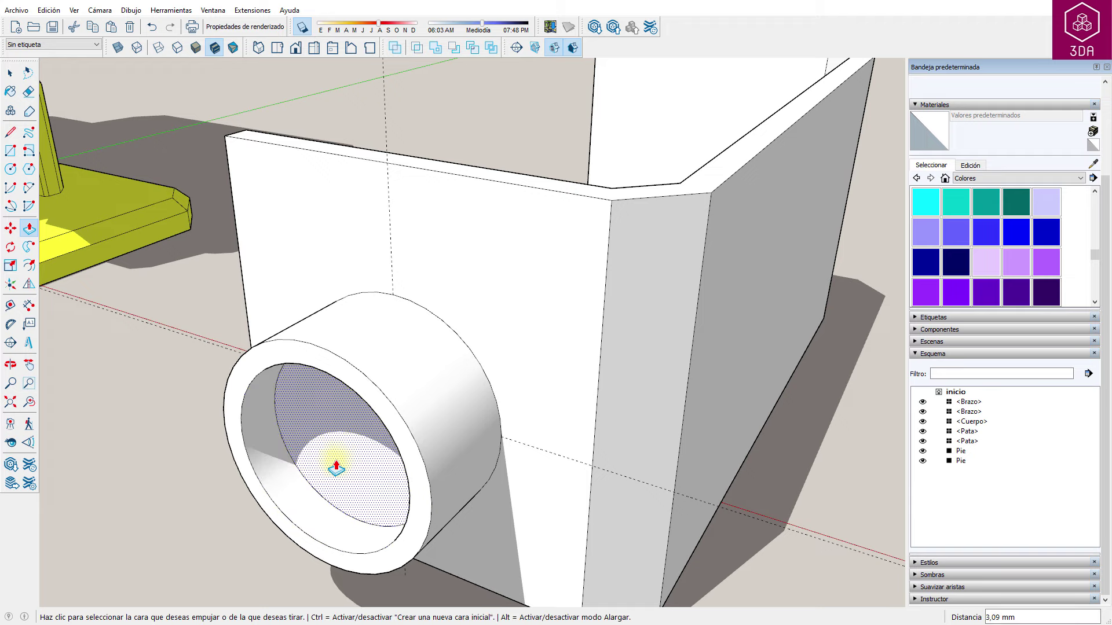
pyautogui.press('Return')
# - Inset the hole's bottom circle 1,8 mm and extrude the inner circle 2 mm
pyautogui.moveTo(333, 459)
pyautogui.mouseDown(button='middle')
pyautogui.moveTo(385, 298)
pyautogui.moveTo(365, 414)
pyautogui.mouseUp(button='middle')
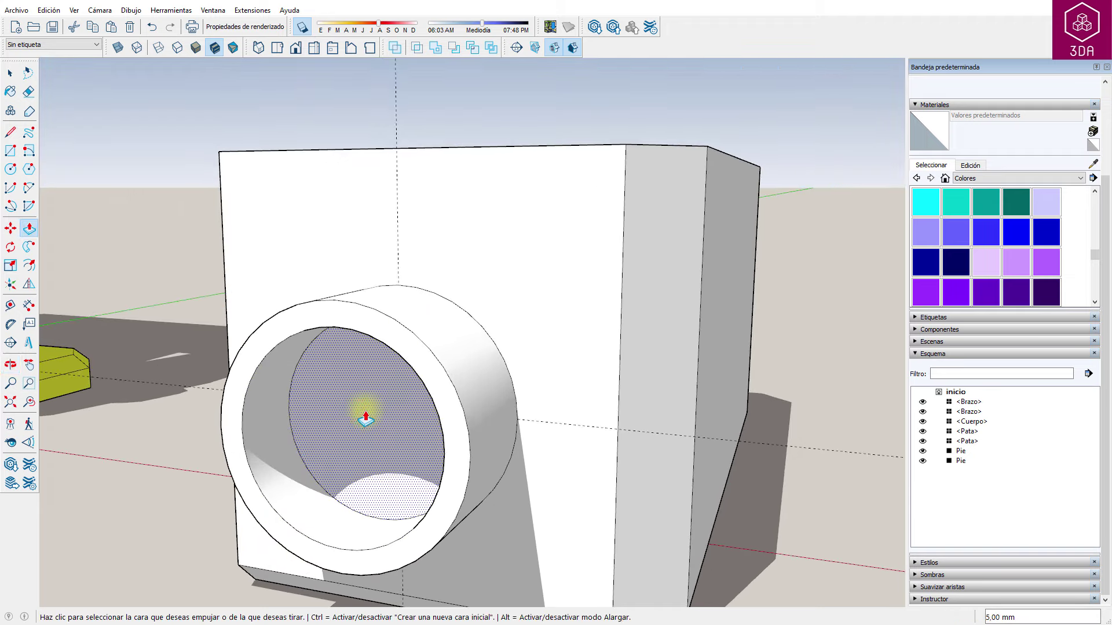
pyautogui.click(29, 265)
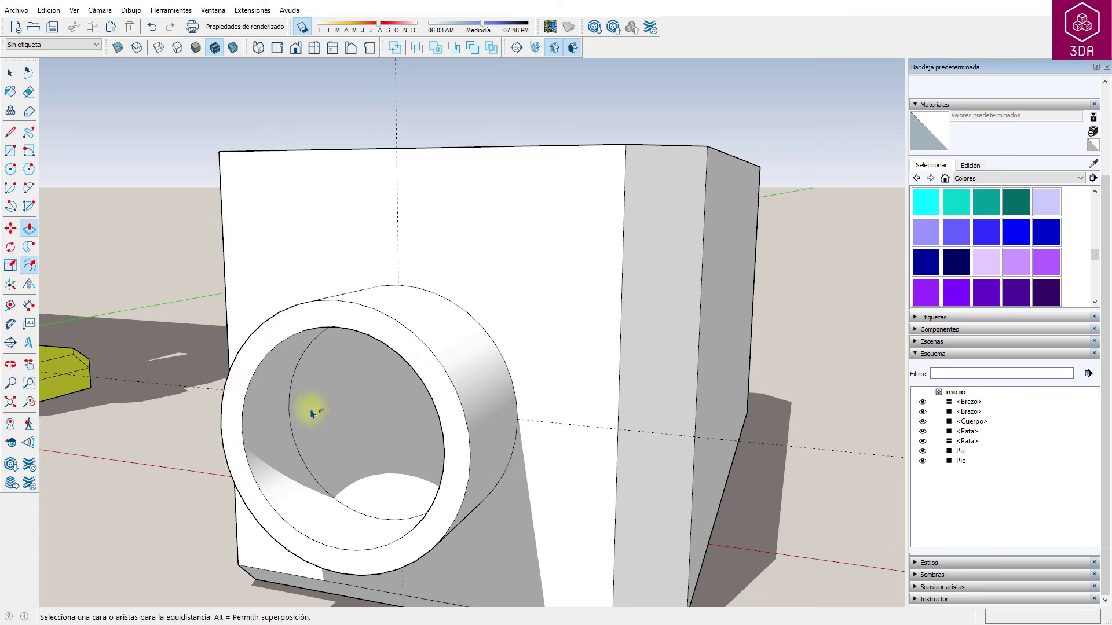
pyautogui.click(303, 437)
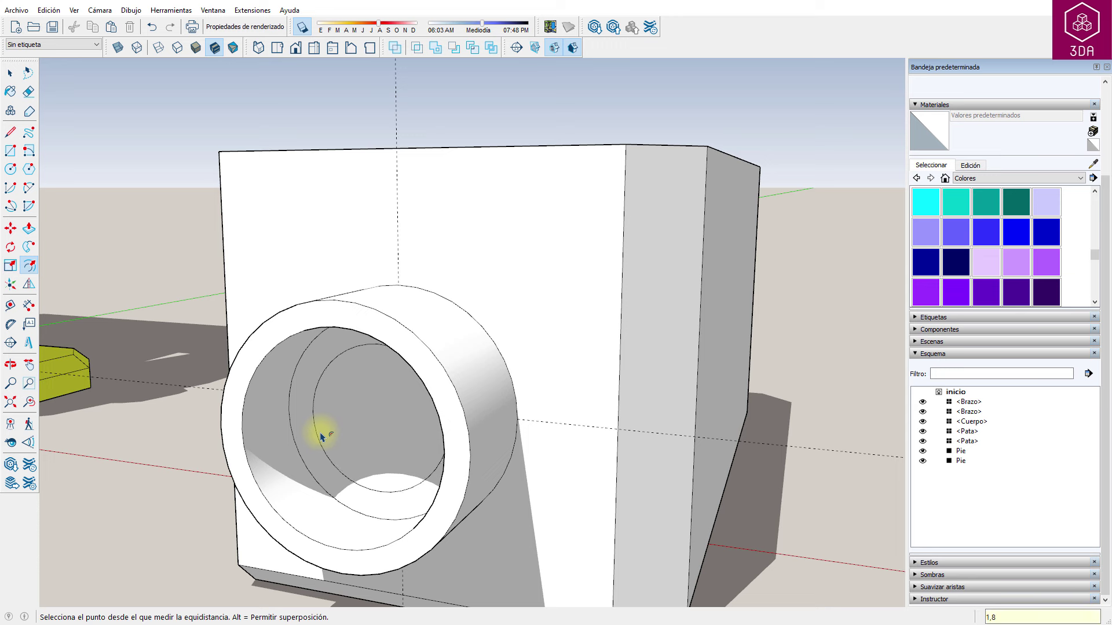
pyautogui.press('p')
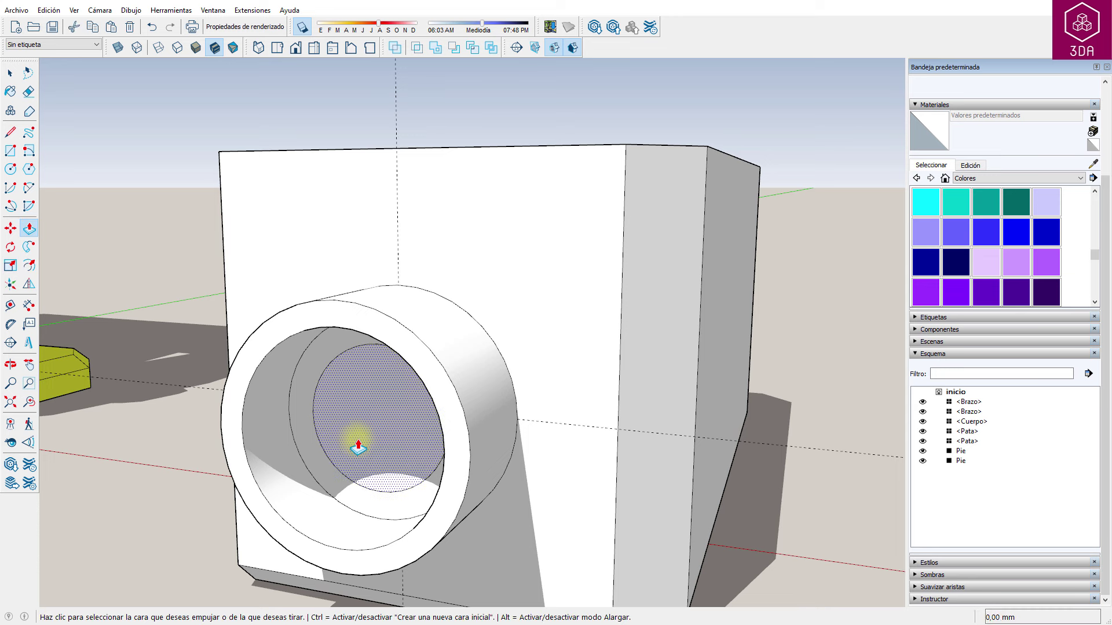
pyautogui.click(358, 446)
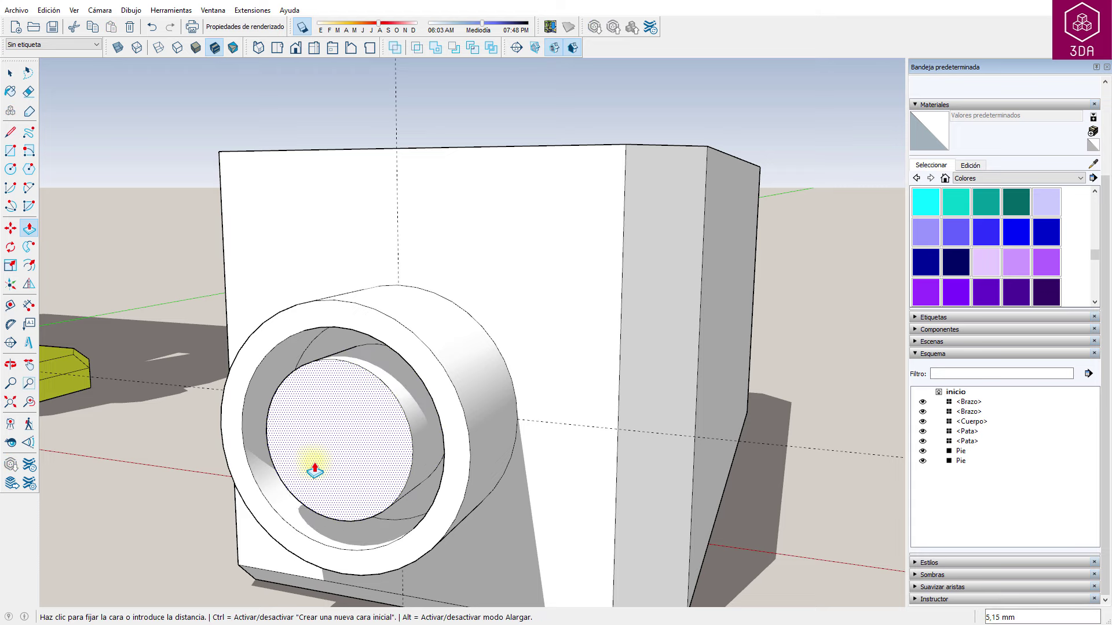
pyautogui.click(316, 463)
pyautogui.write('2')
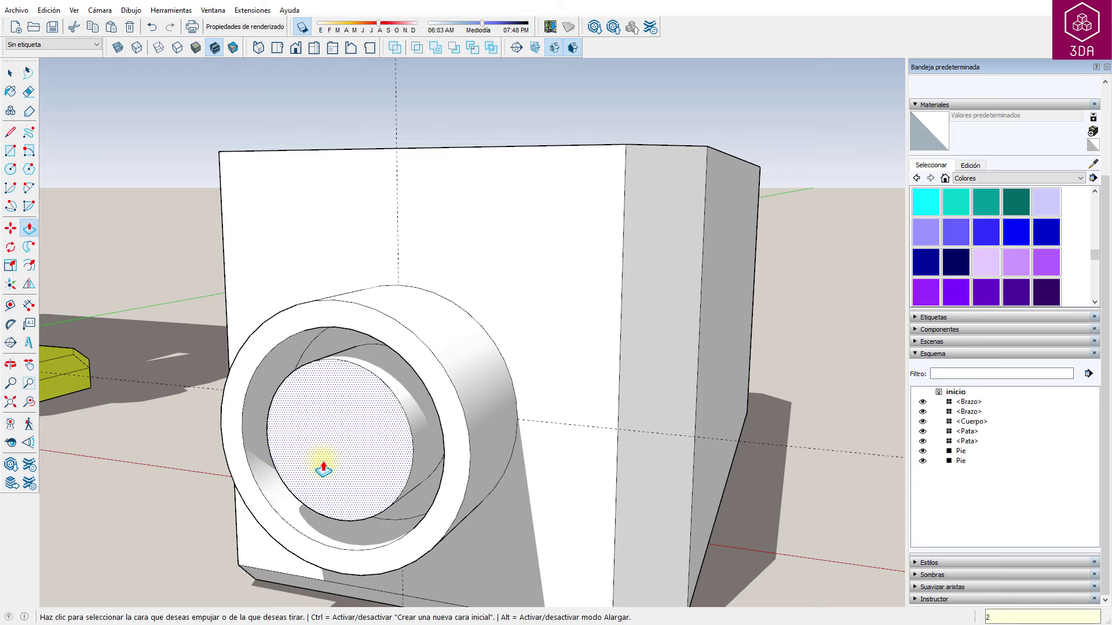
pyautogui.press('Return')
pyautogui.press('space')
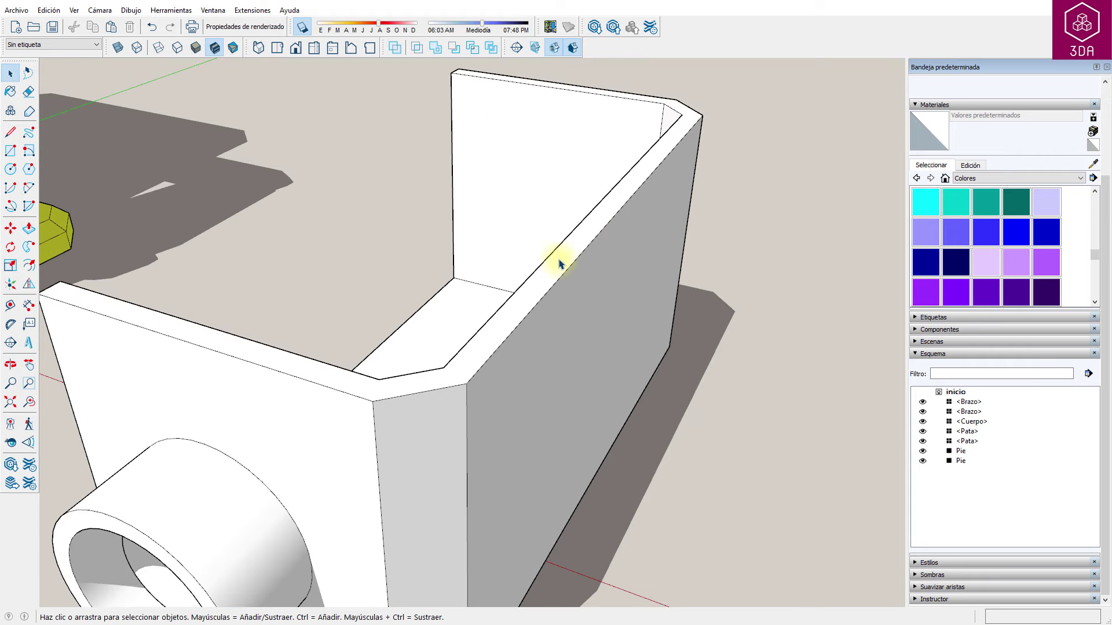
# - Place side-wall guides at 27,5 mm, two more 10,5 mm apart, and one 8 mm above the top
pyautogui.moveTo(569, 219); pyautogui.dragTo(412, 278, button='middle')
pyautogui.press('t')
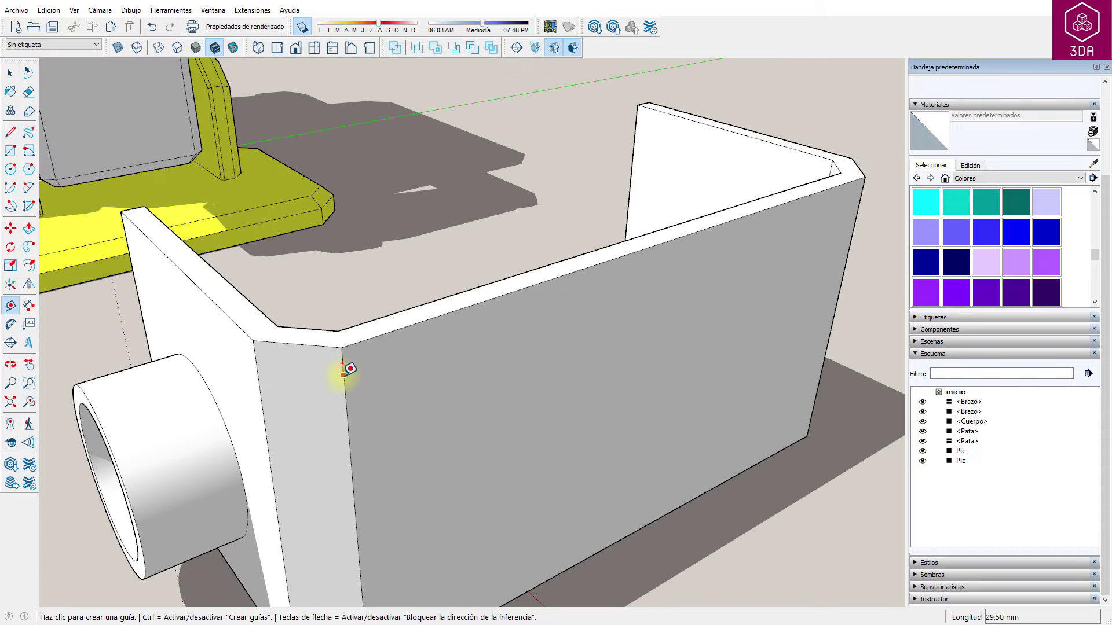
pyautogui.click(343, 375)
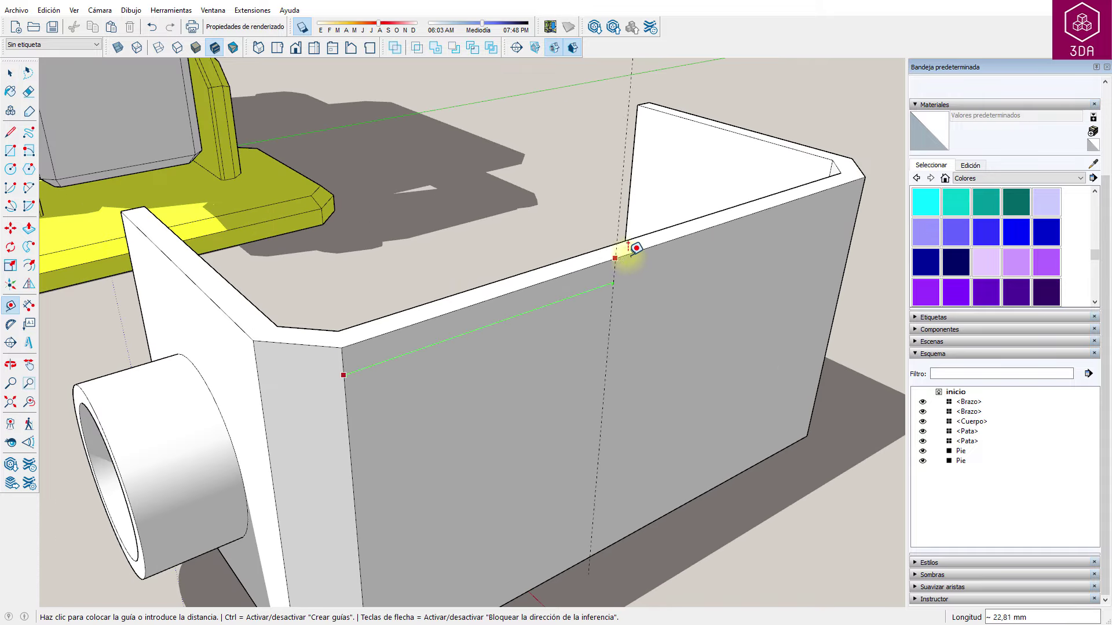
pyautogui.write('27,5')
pyautogui.press('Return')
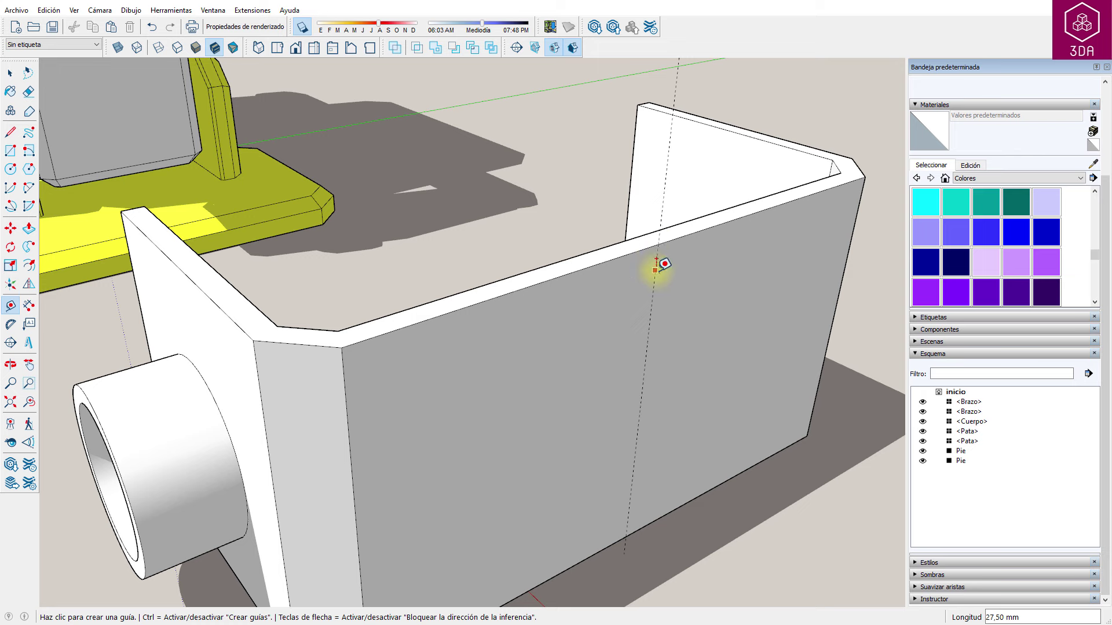
pyautogui.click(654, 281)
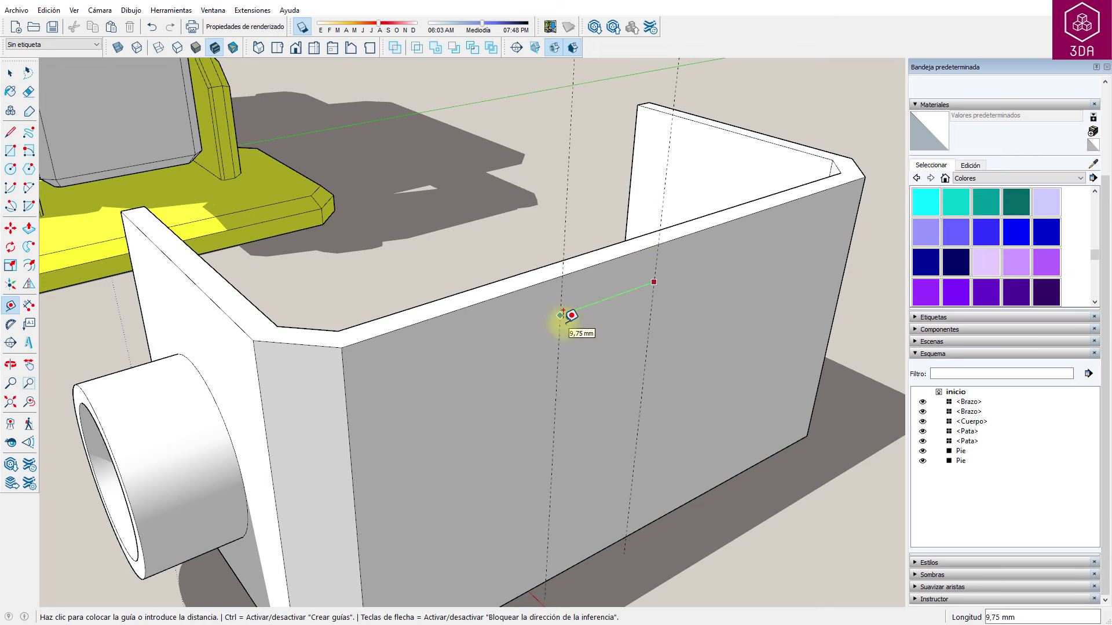
pyautogui.write('10,5')
pyautogui.press('Return')
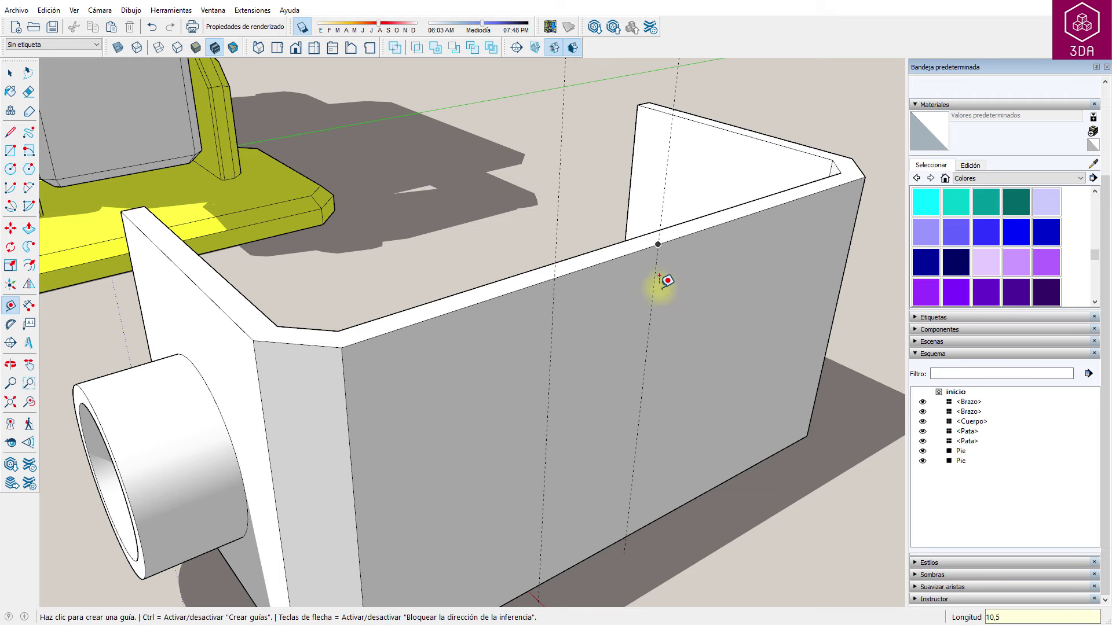
pyautogui.click(652, 293)
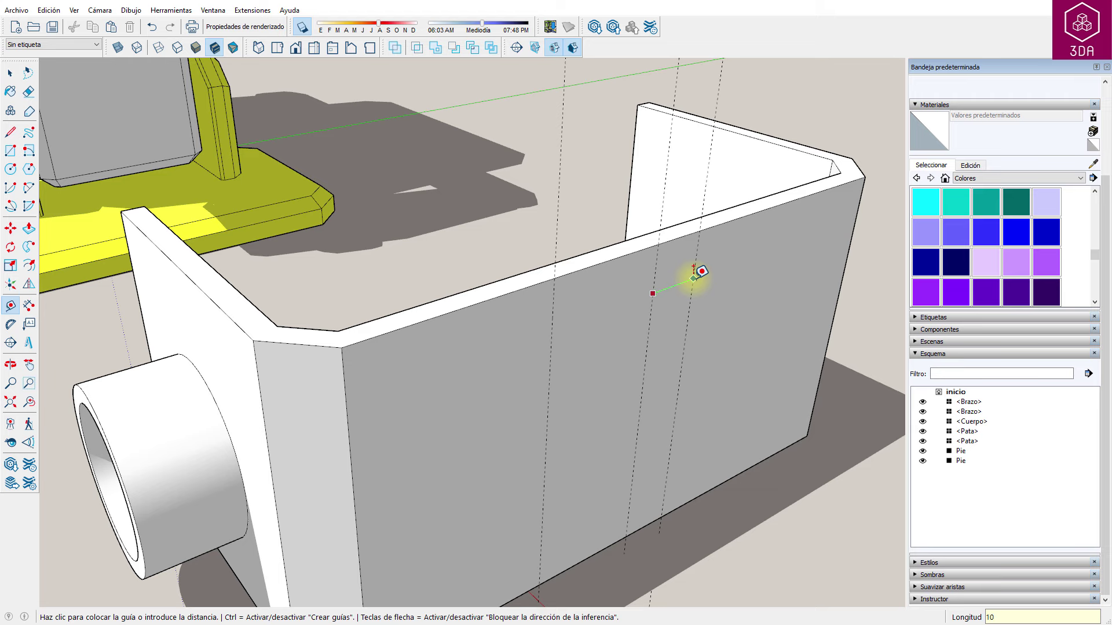
pyautogui.press('Return')
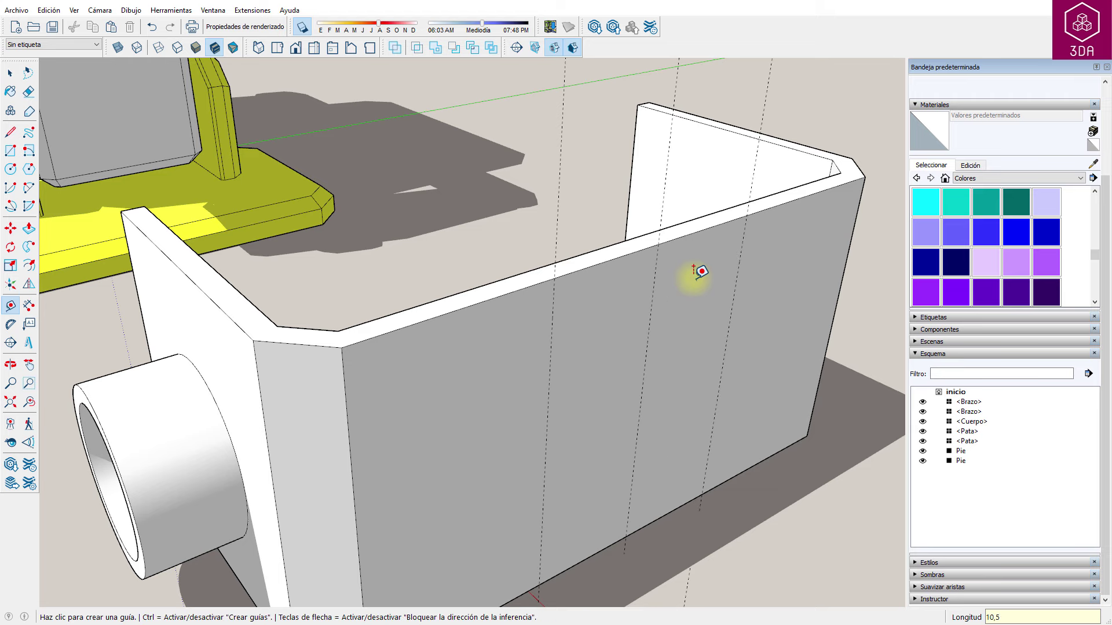
pyautogui.click(584, 269)
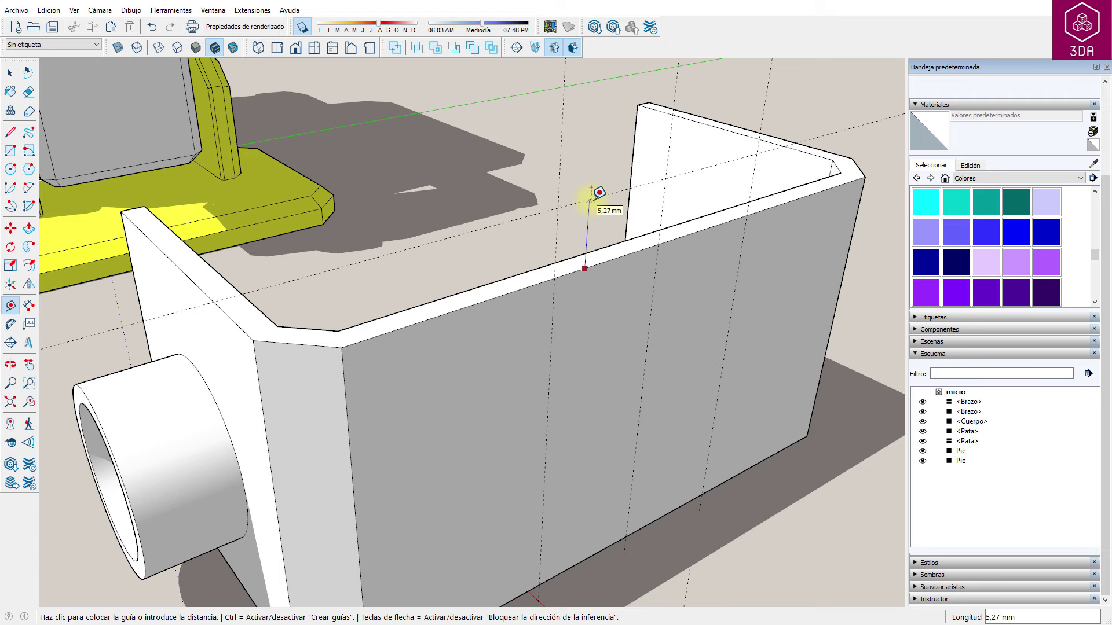
pyautogui.write('8')
pyautogui.press('Return')
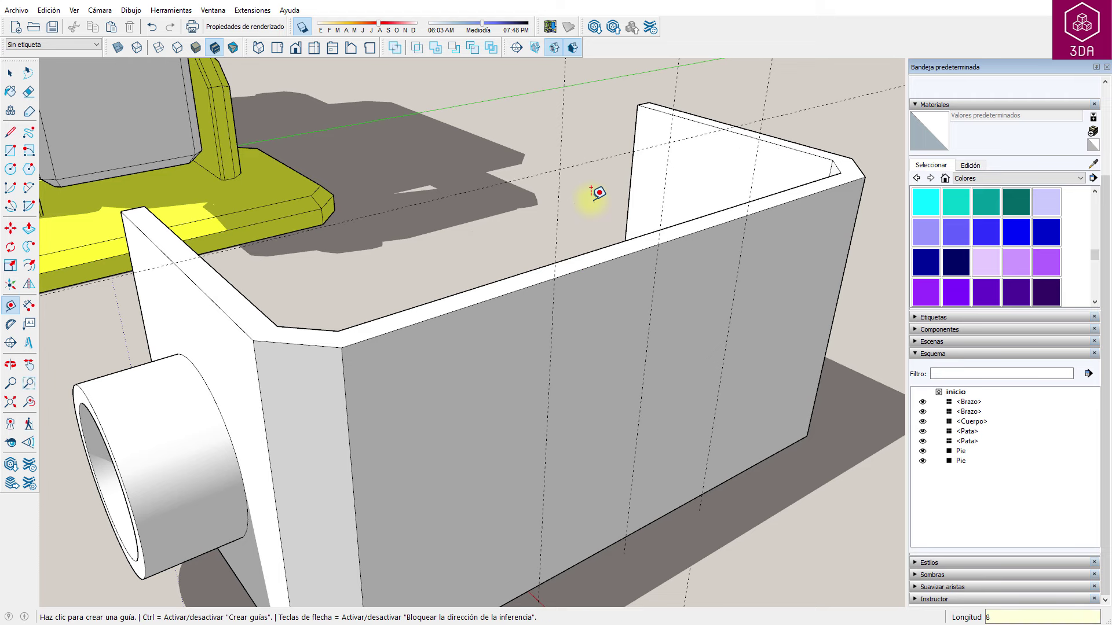
# - Draw a vertical 21,85 × 8 mm rectangle above the long wall and pull it 2 mm thick
pyautogui.press('r')
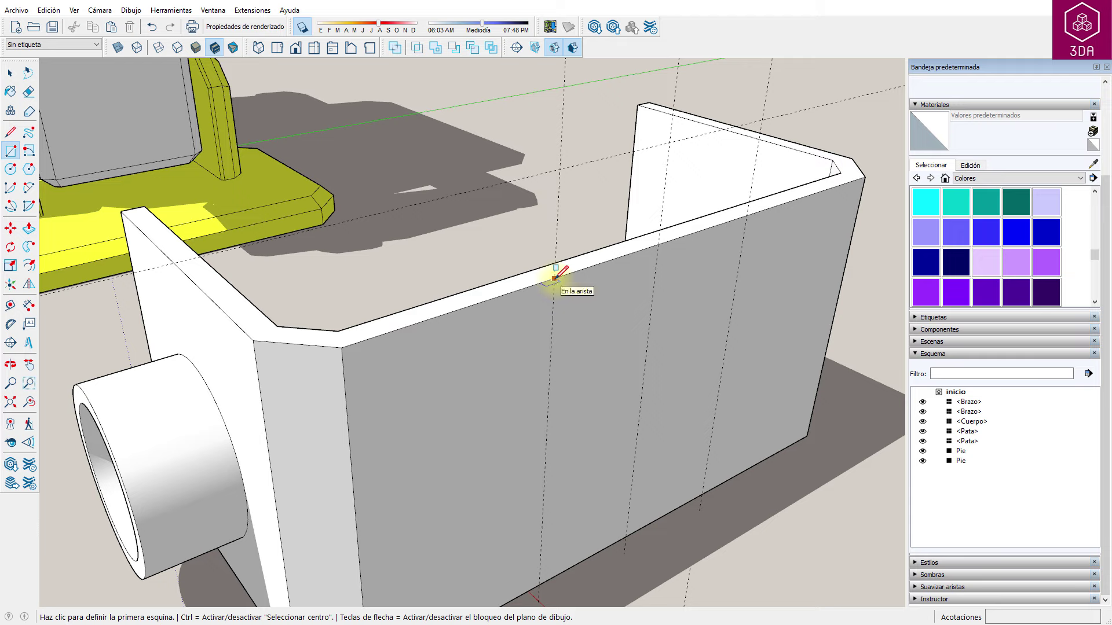
pyautogui.press('Right')
pyautogui.click(556, 276)
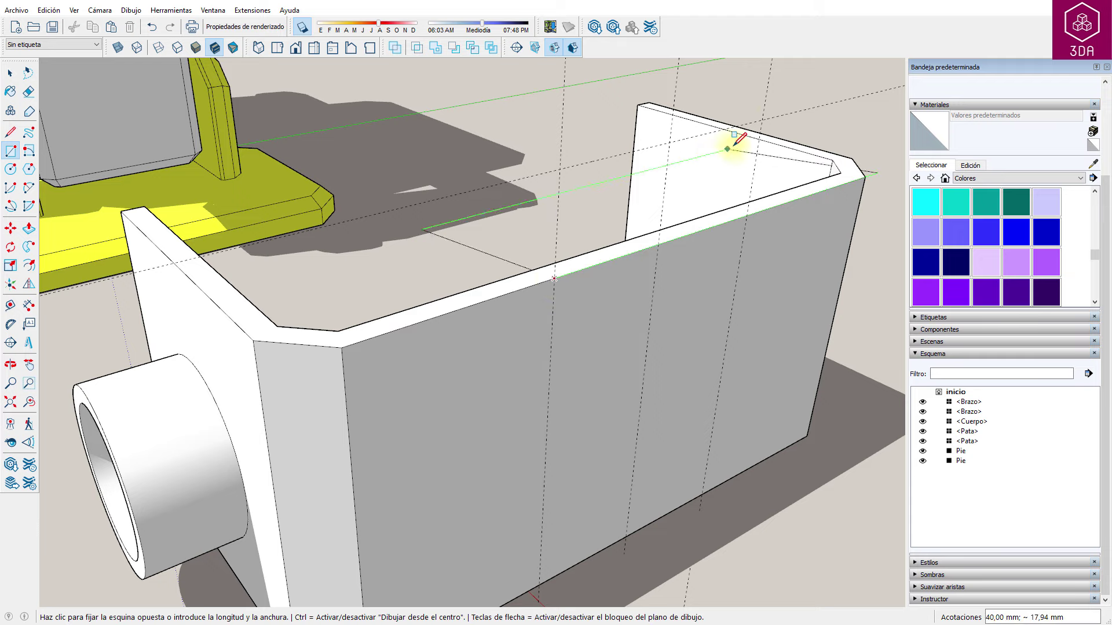
pyautogui.click(762, 121)
pyautogui.moveTo(623, 220); pyautogui.dragTo(675, 304, button='middle')
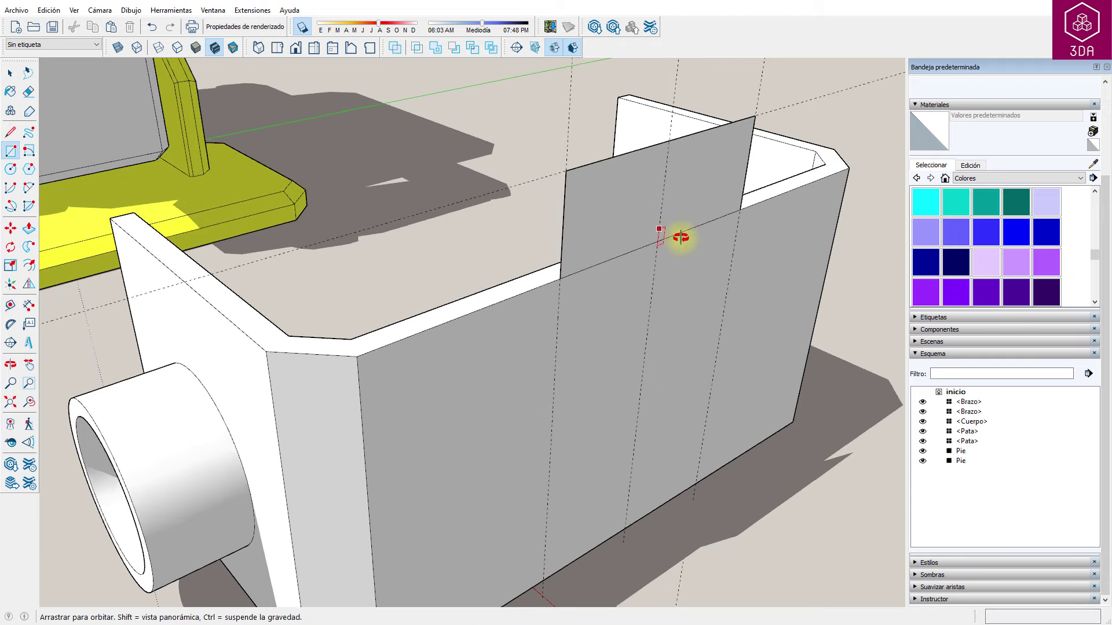
pyautogui.press('p')
pyautogui.click(628, 241)
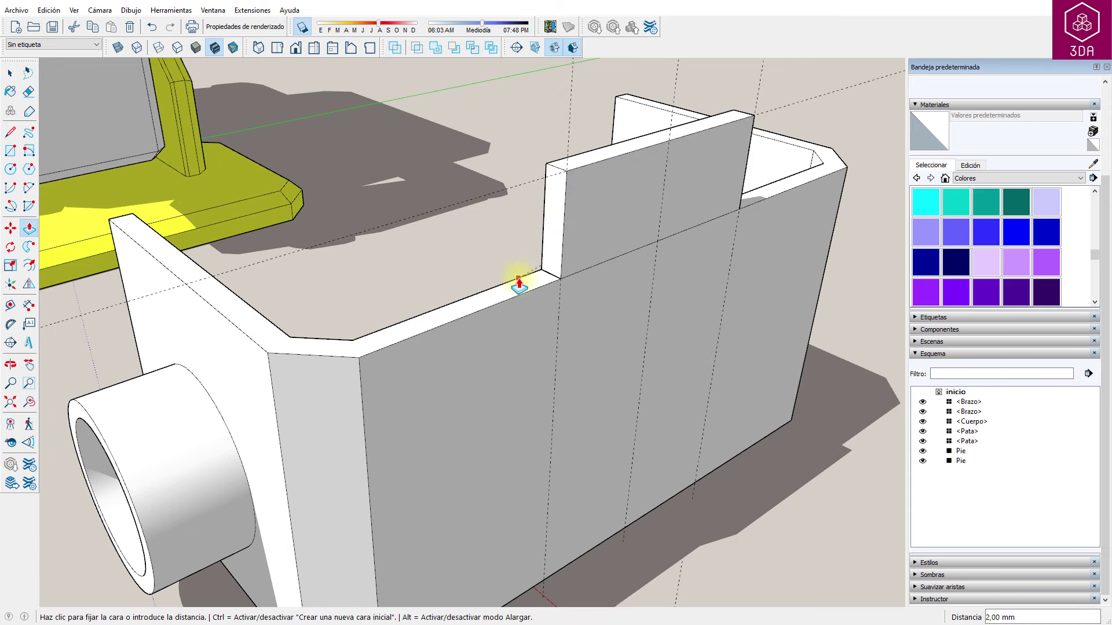
pyautogui.write('2')
pyautogui.press('Return')
pyautogui.press('space')
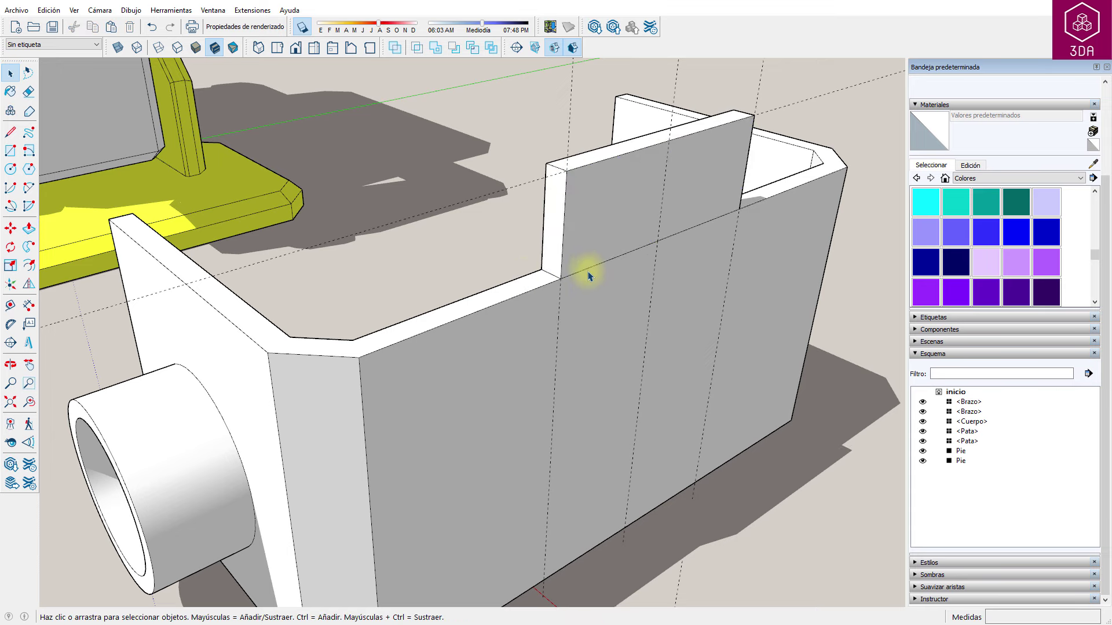
# - Delete the leftover edge crossing the wall to merge its faces
pyautogui.click(588, 275)
pyautogui.press('Delete')
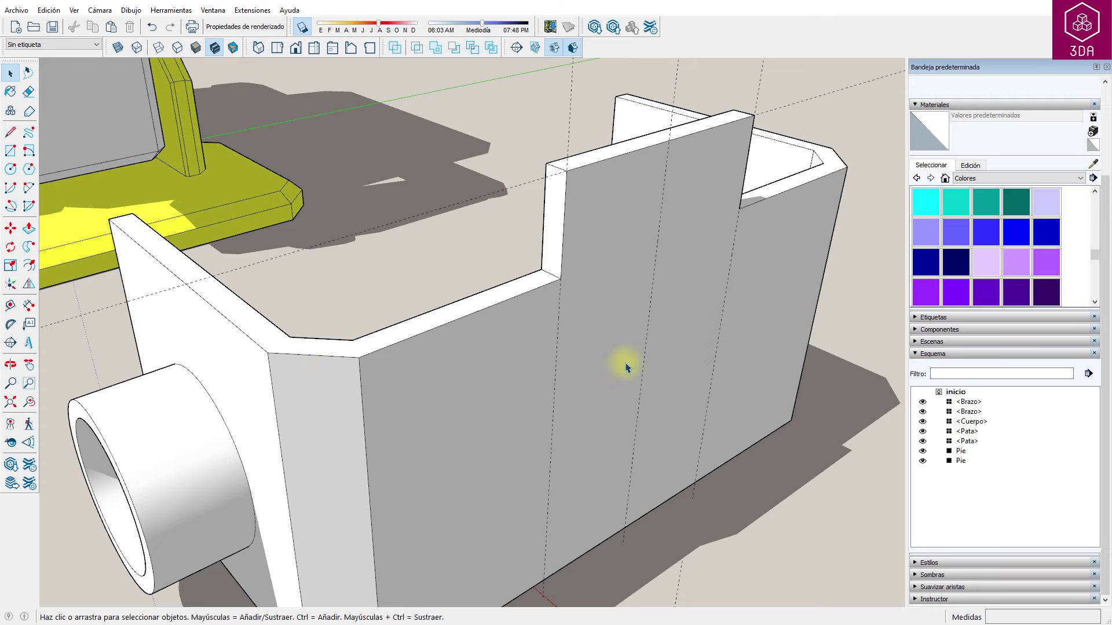
pyautogui.moveTo(579, 213)
pyautogui.mouseDown(button='middle')
pyautogui.moveTo(707, 293)
pyautogui.moveTo(519, 218)
pyautogui.mouseUp(button='middle')
pyautogui.scroll(3, 520, 218)
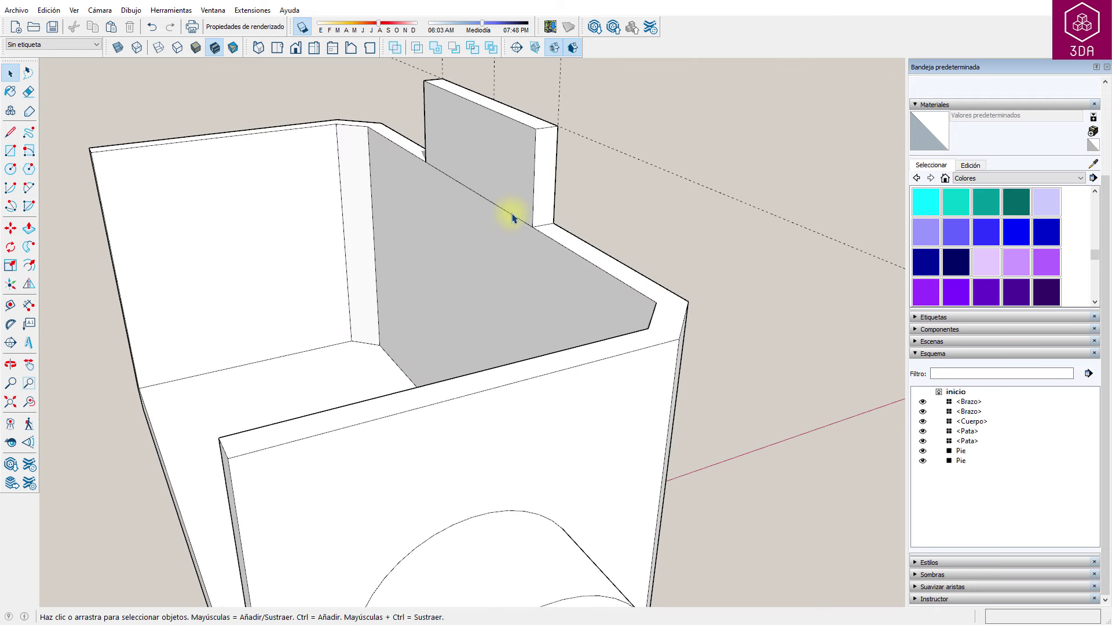
# - Delete the inner wall's leftover edge, add a 5,4 mm guide and draw a line across the wall
pyautogui.click(512, 219)
pyautogui.press('Delete')
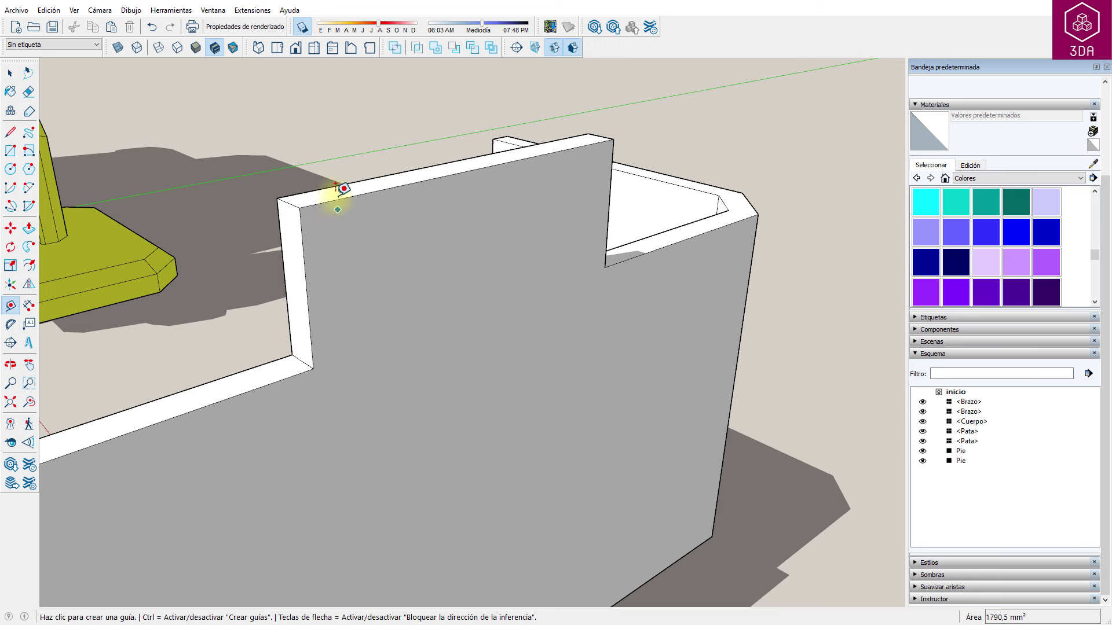
pyautogui.click(335, 201)
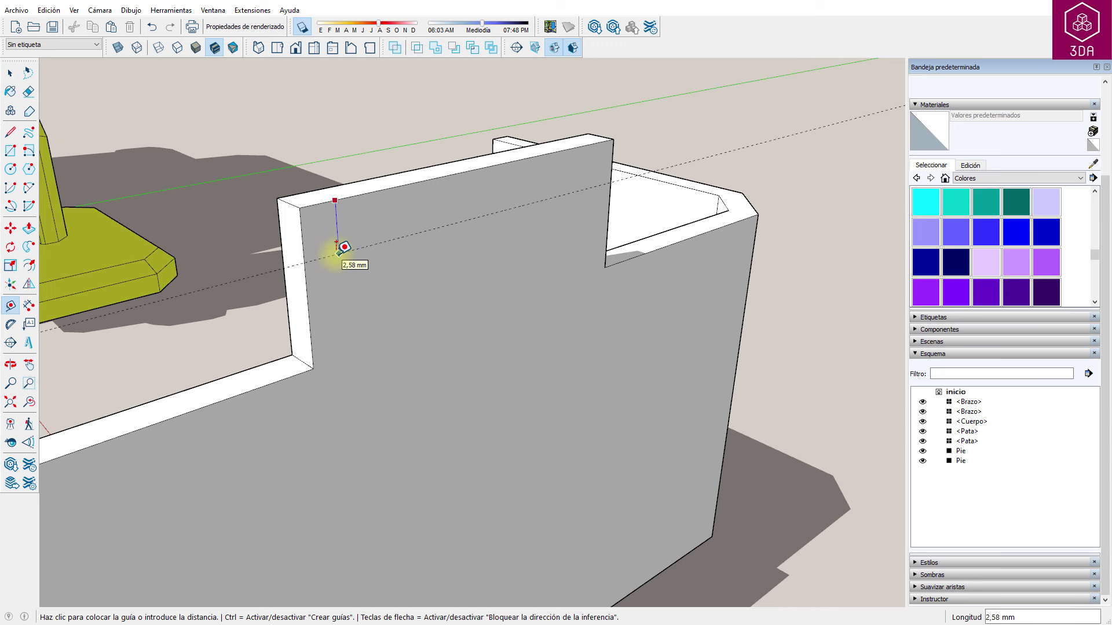
pyautogui.write('5,4')
pyautogui.press('Return')
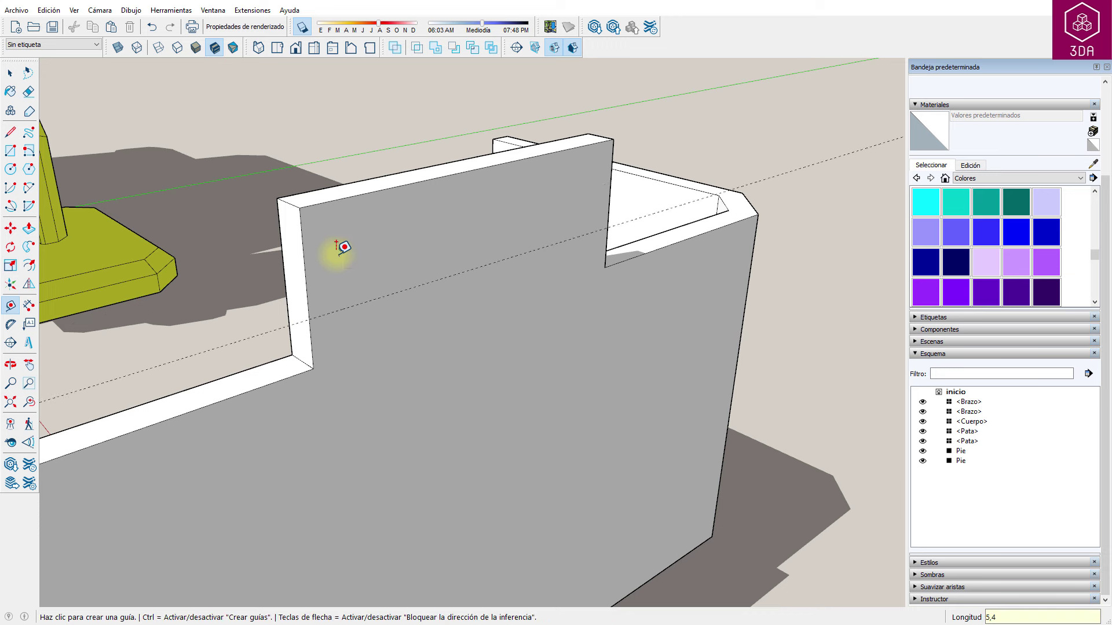
pyautogui.press('l')
pyautogui.click(310, 319)
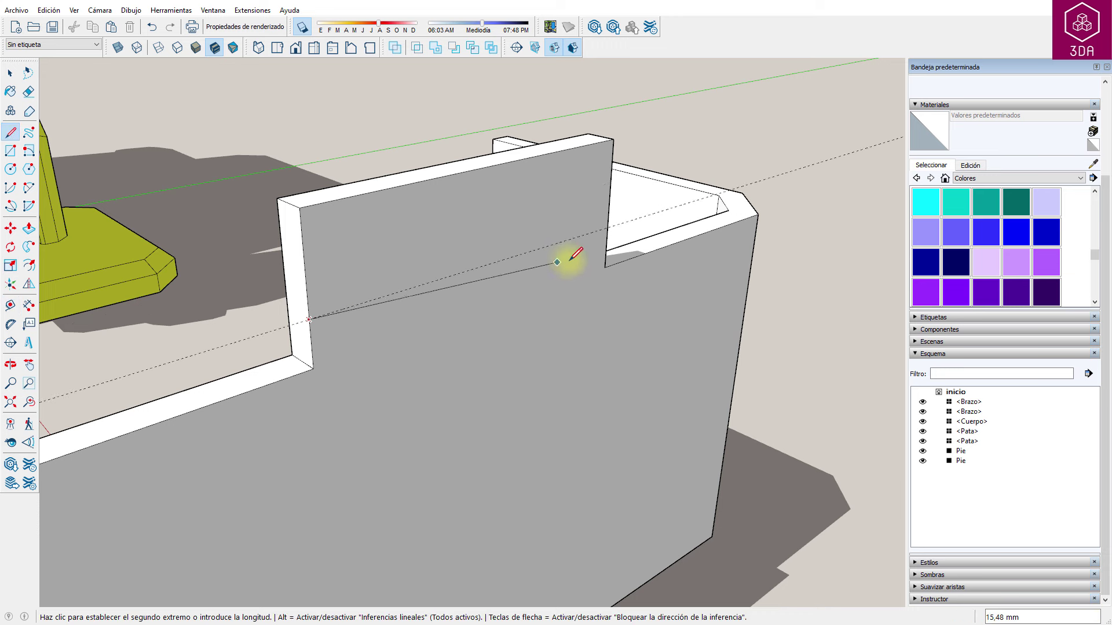
pyautogui.click(606, 227)
# - Place a vertical guide 0,6 mm in from the tall tab's edge
pyautogui.moveTo(322, 206)
pyautogui.mouseDown(button='middle')
pyautogui.moveTo(455, 264)
pyautogui.moveTo(427, 297)
pyautogui.moveTo(467, 271)
pyautogui.mouseUp(button='middle')
pyautogui.press('t')
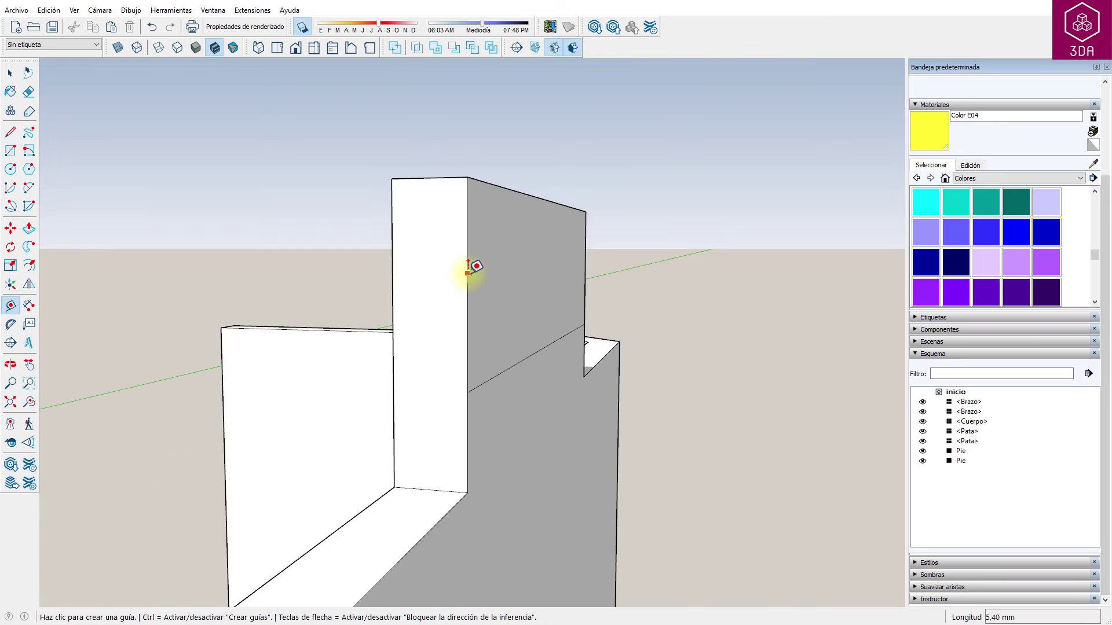
pyautogui.click(468, 272)
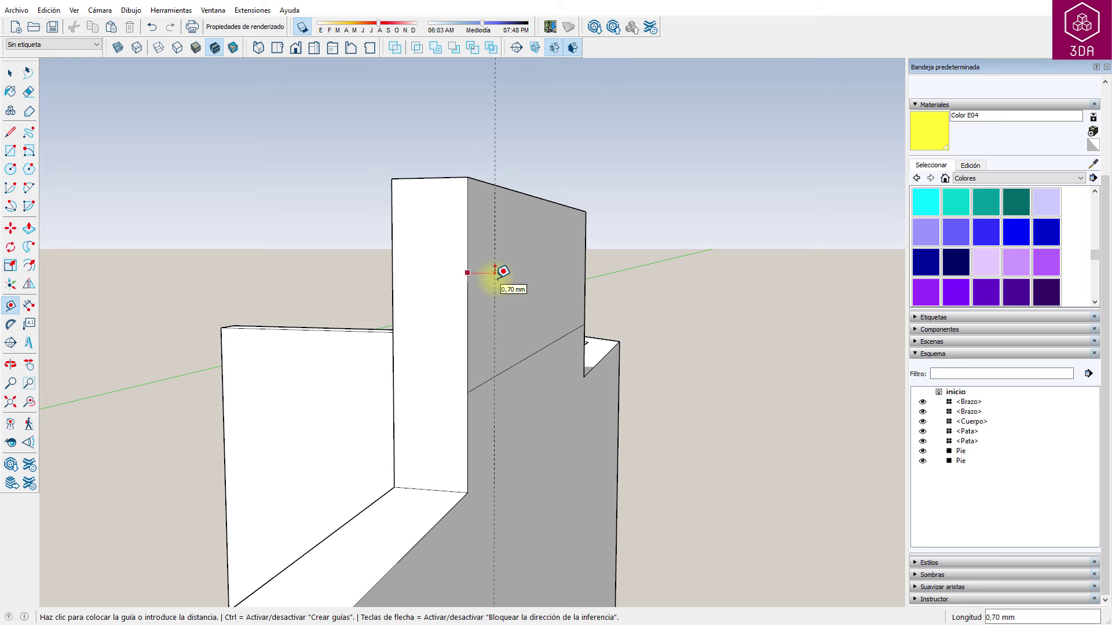
pyautogui.write('0,6')
pyautogui.press('Return')
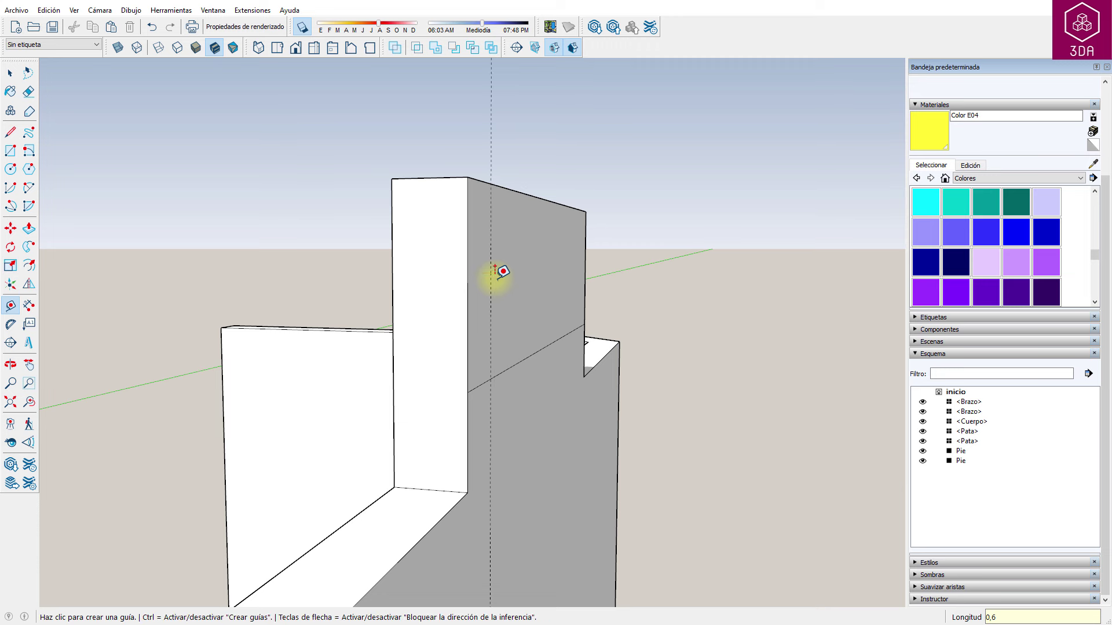
# - Add a 45° guide at the edge point and a 30° guide from the wall's top corner
pyautogui.click(11, 326)
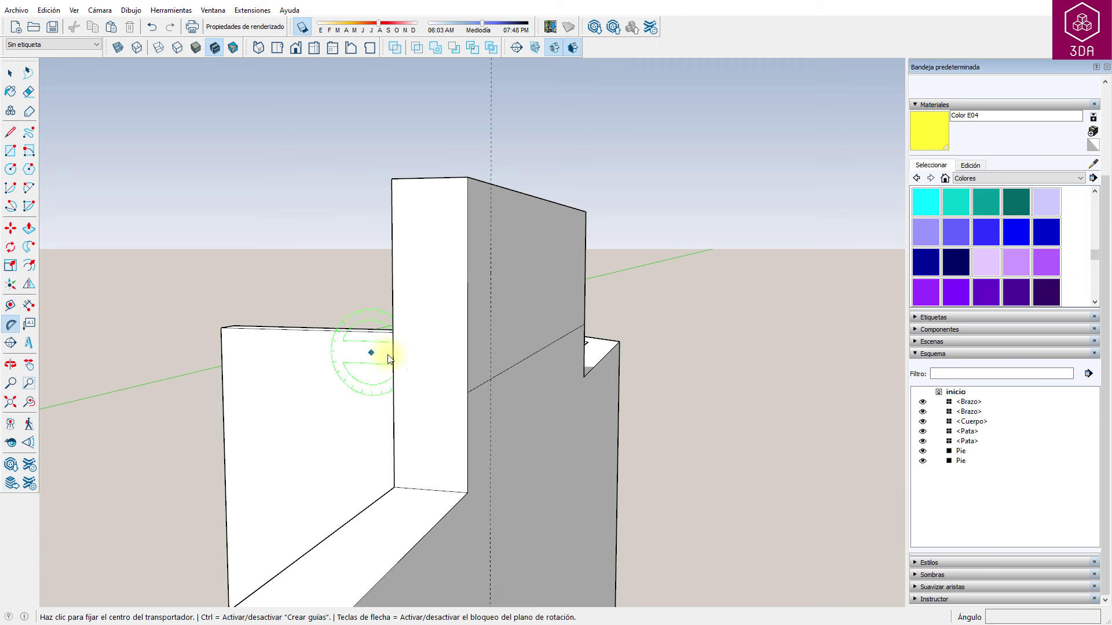
pyautogui.click(467, 393)
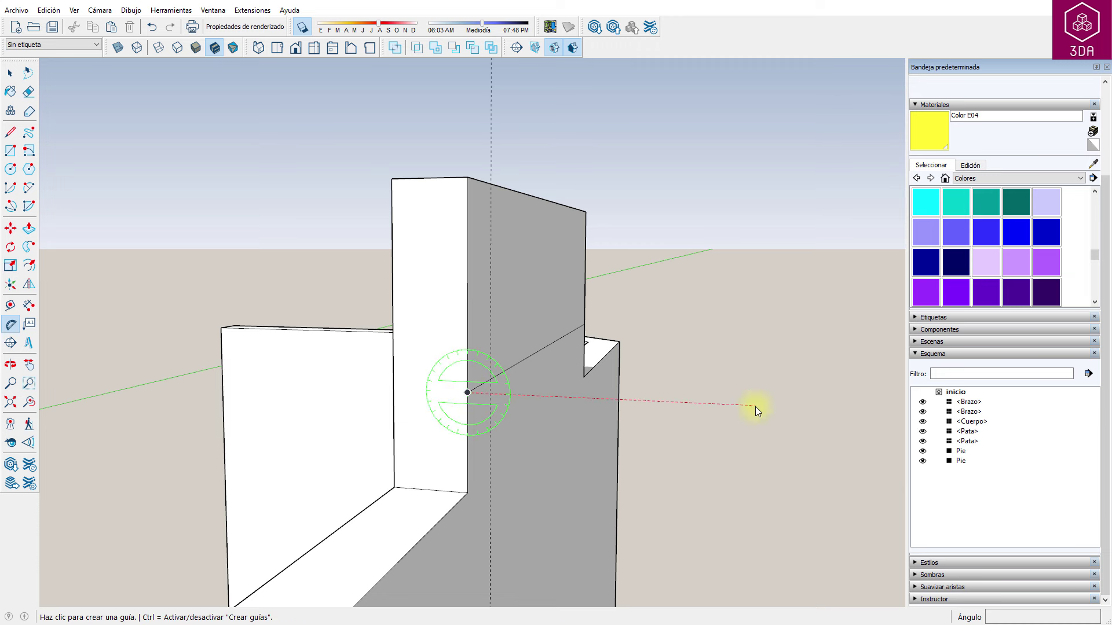
pyautogui.click(520, 333)
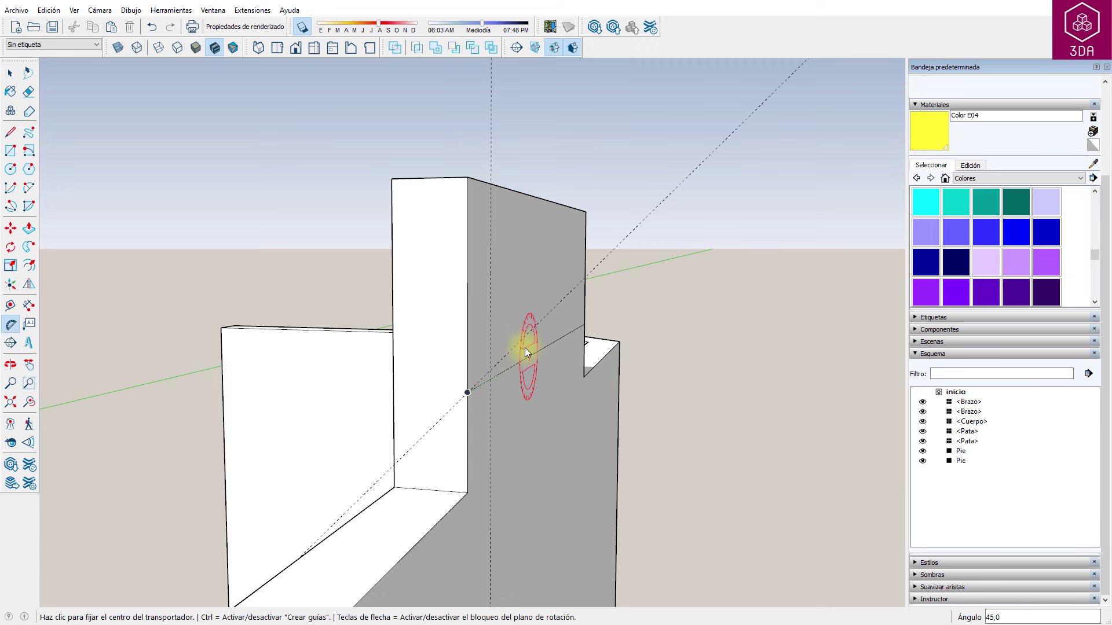
pyautogui.press('space')
pyautogui.press('t')
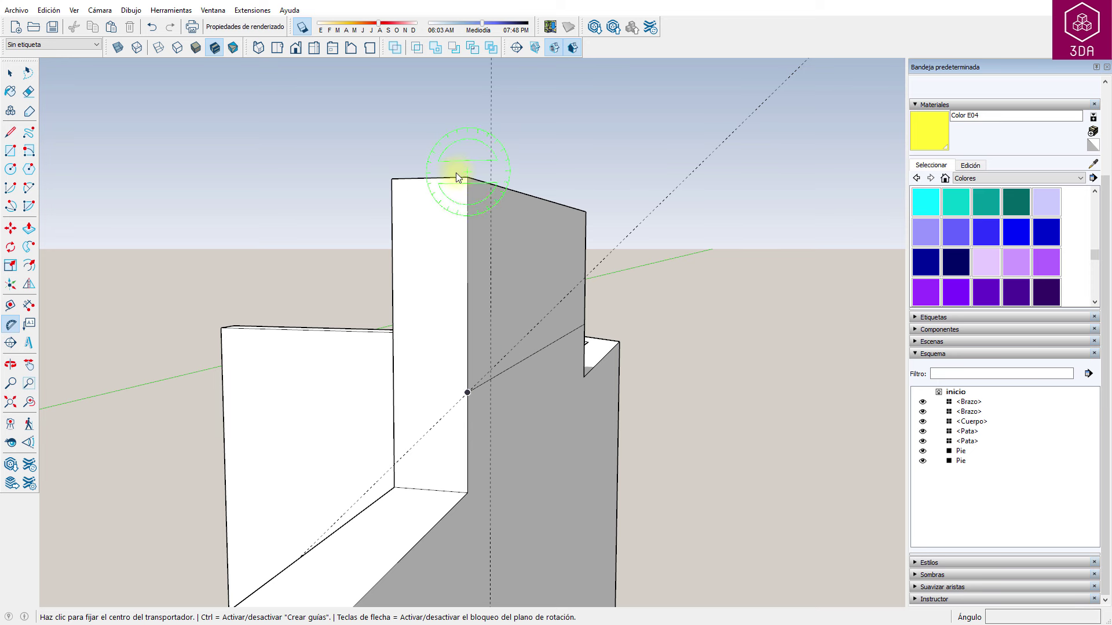
pyautogui.click(465, 179)
pyautogui.click(547, 180)
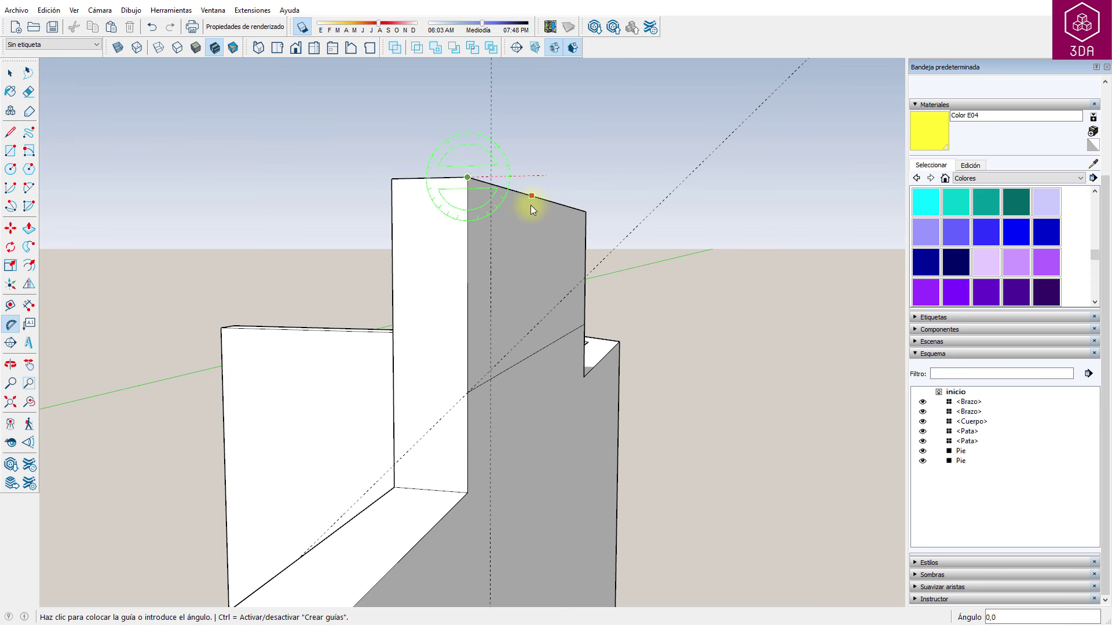
pyautogui.click(522, 209)
pyautogui.press('space')
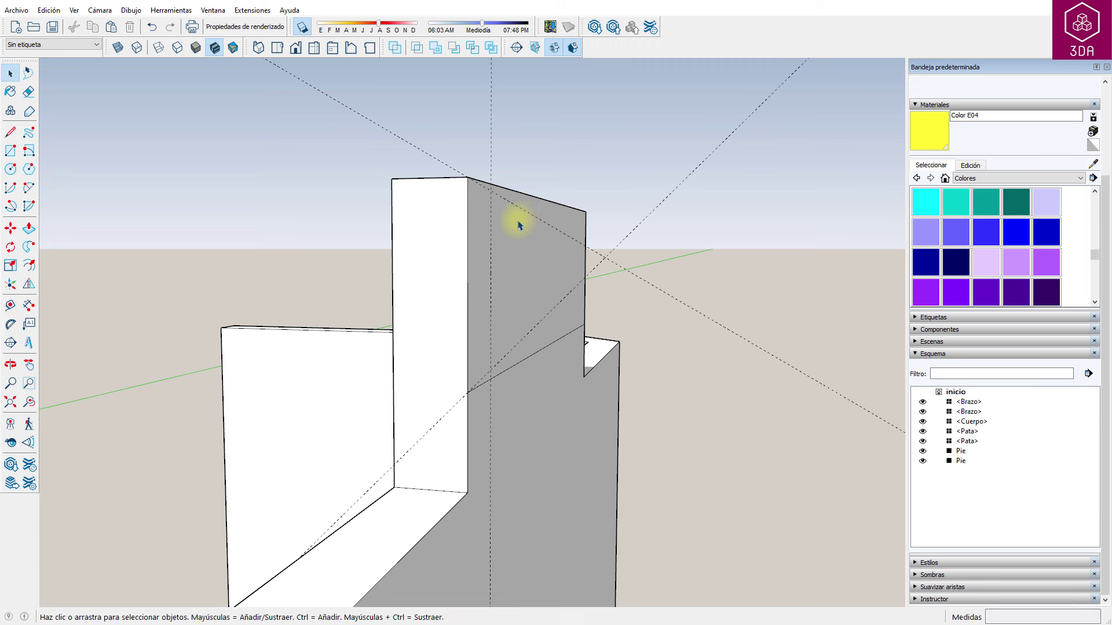
# - Draw a narrow wedge outline from the top corner down to the guide intersection
pyautogui.press('l')
pyautogui.click(467, 177)
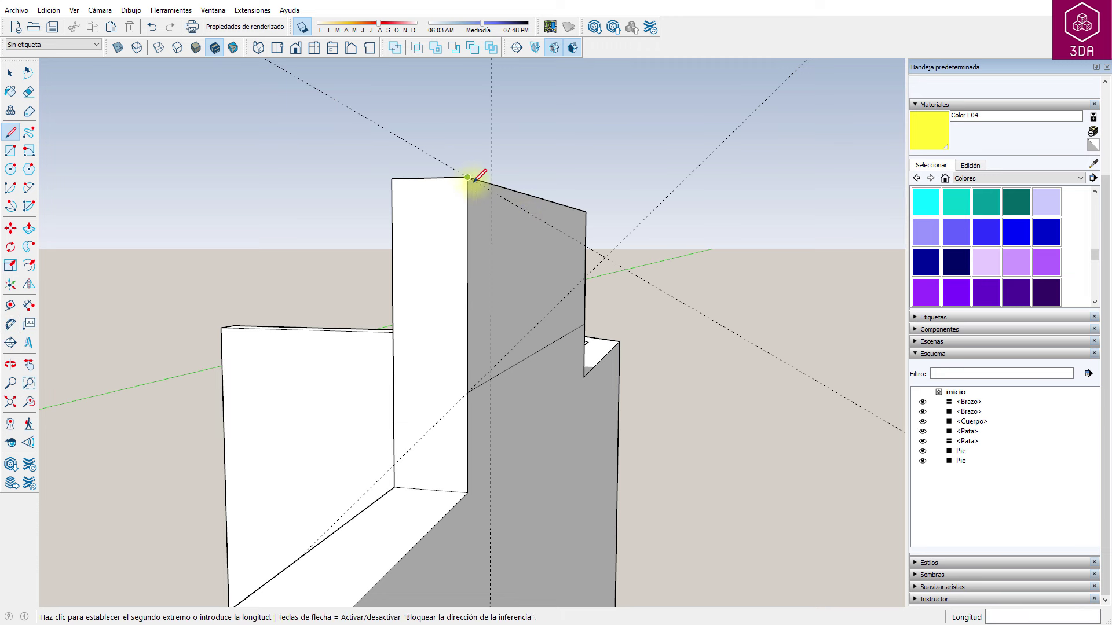
pyautogui.click(490, 189)
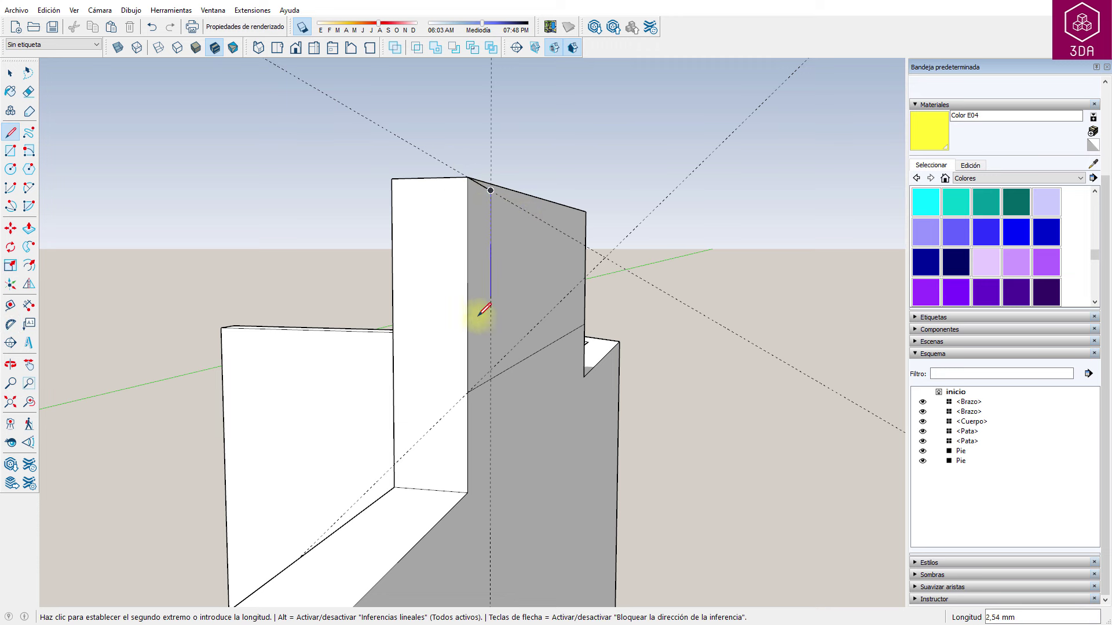
pyautogui.click(490, 369)
pyautogui.click(467, 394)
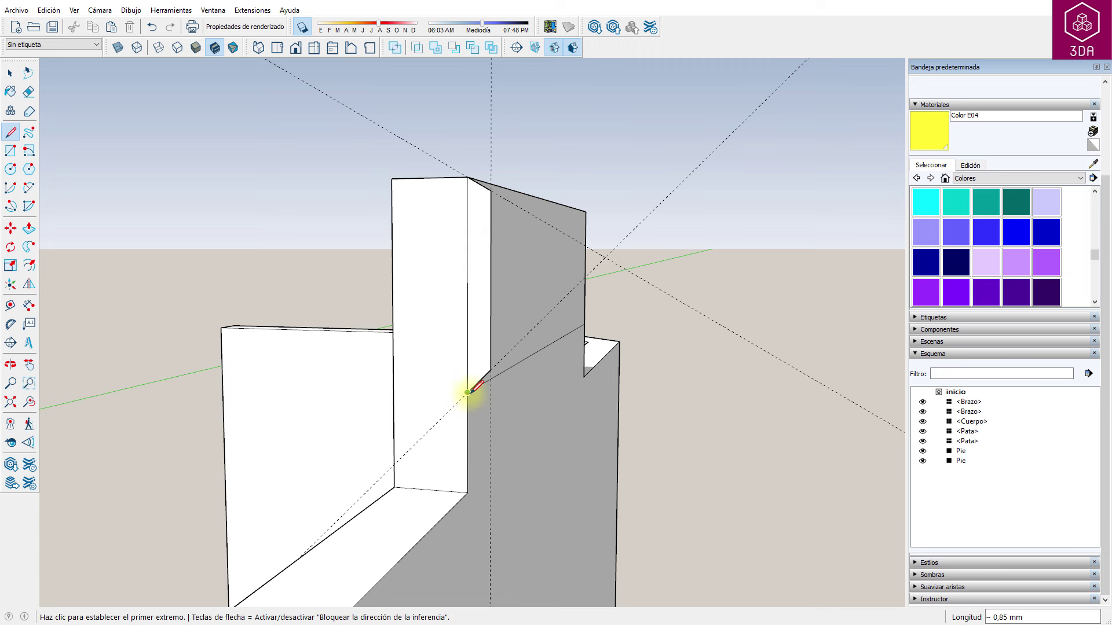
pyautogui.press('space')
# - Push the wedge face through 0,66 mm and erase the leftover seam edge
pyautogui.press('p')
pyautogui.click(471, 342)
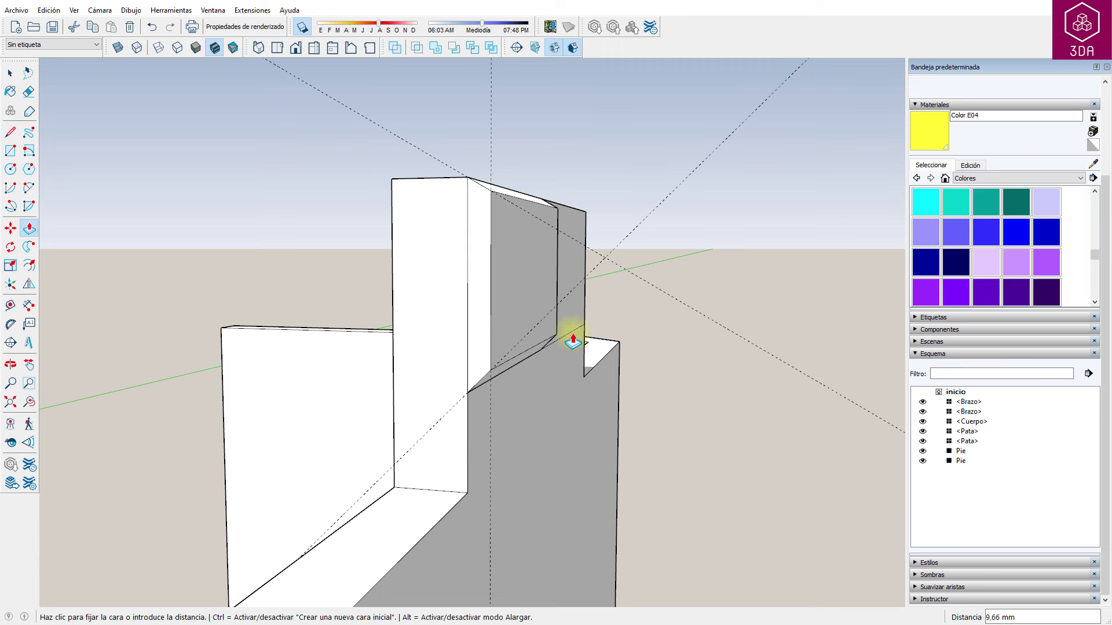
pyautogui.click(584, 366)
pyautogui.press('space')
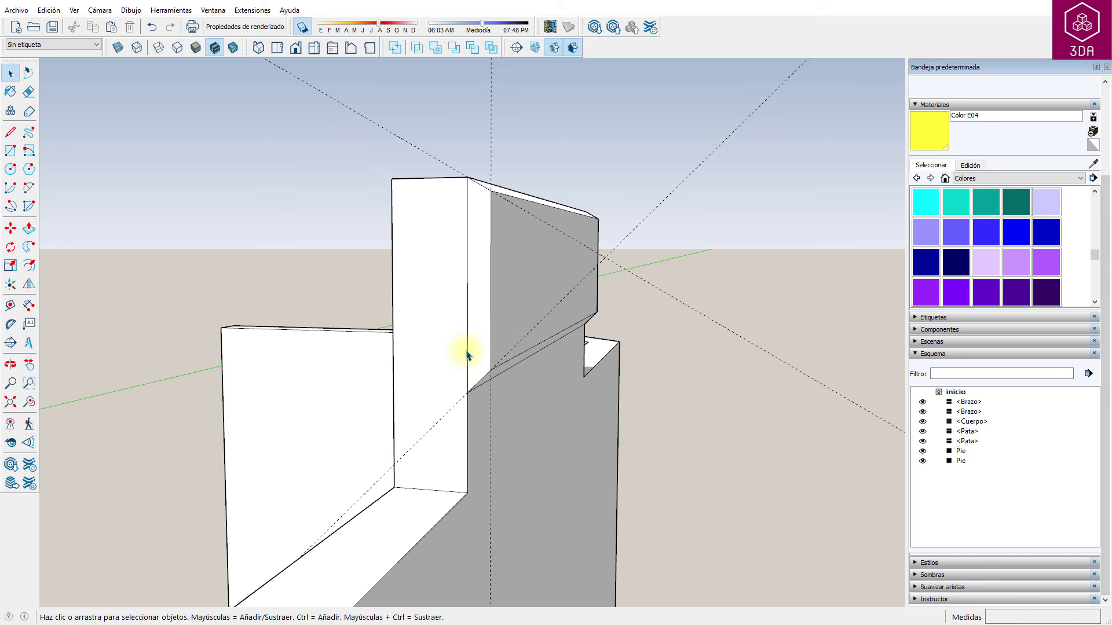
pyautogui.click(467, 367)
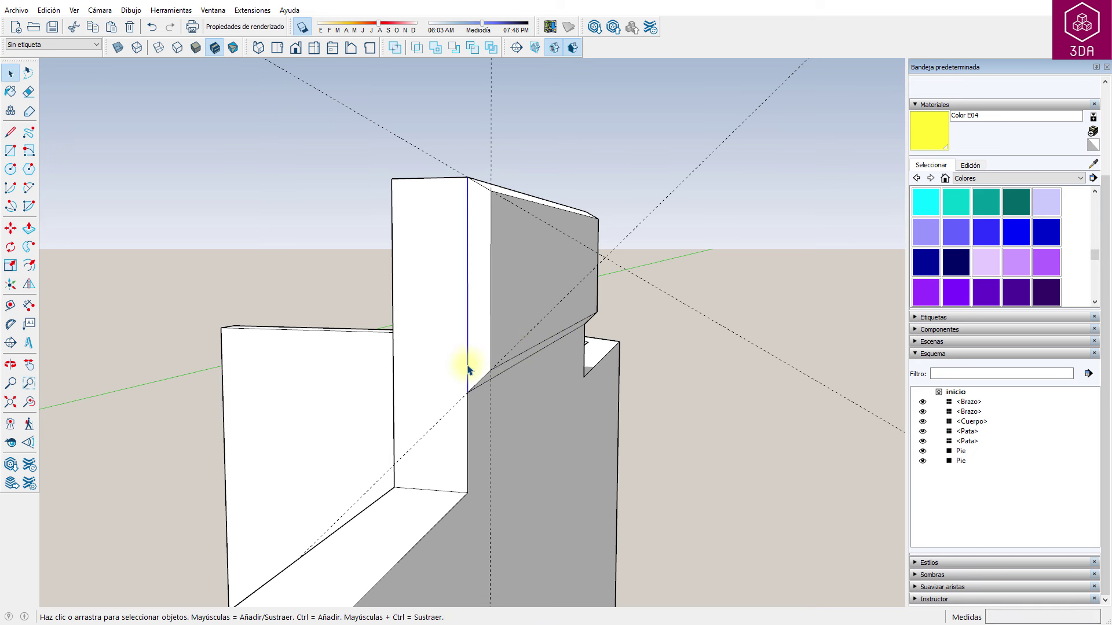
pyautogui.press('Delete')
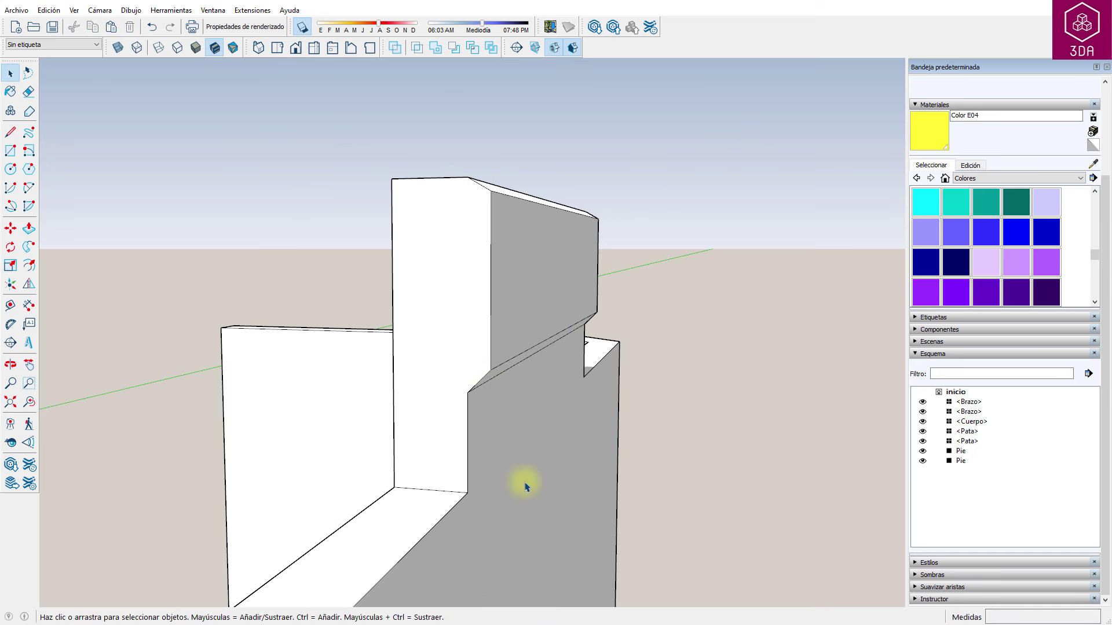
pyautogui.moveTo(645, 358)
pyautogui.mouseDown(button='middle')
pyautogui.moveTo(74, 442)
pyautogui.moveTo(601, 427)
pyautogui.moveTo(268, 412)
pyautogui.moveTo(377, 367)
pyautogui.mouseUp(button='middle')
# - Window-select the box part with its ring and paint it yellow with Color E04
pyautogui.click(374, 371)
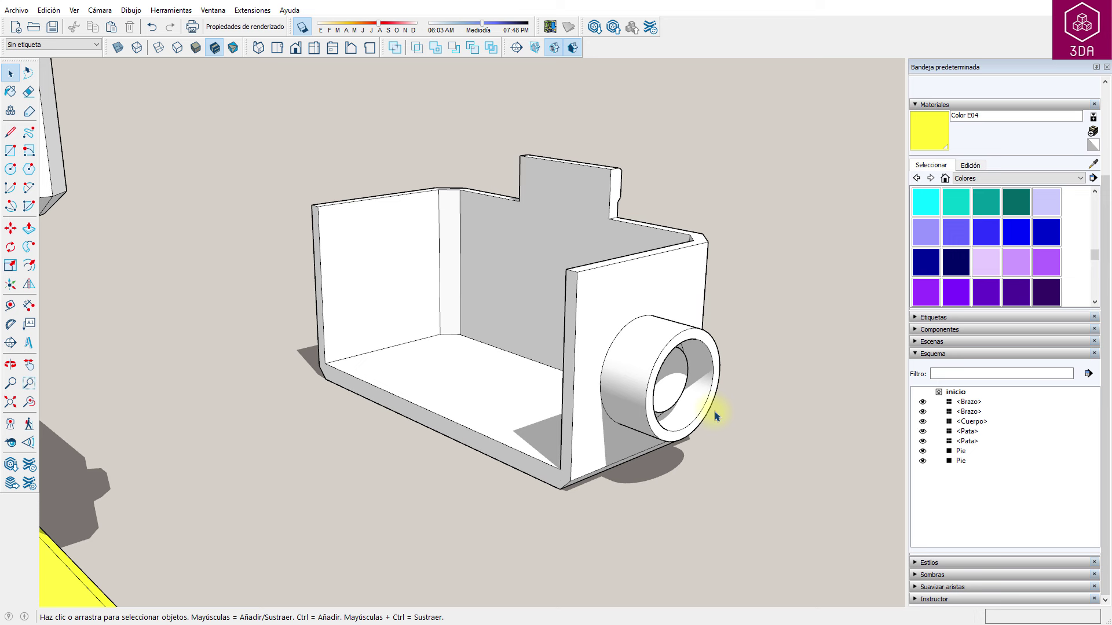
pyautogui.moveTo(273, 98)
pyautogui.mouseDown()
pyautogui.moveTo(835, 584)
pyautogui.moveTo(808, 557)
pyautogui.mouseUp()
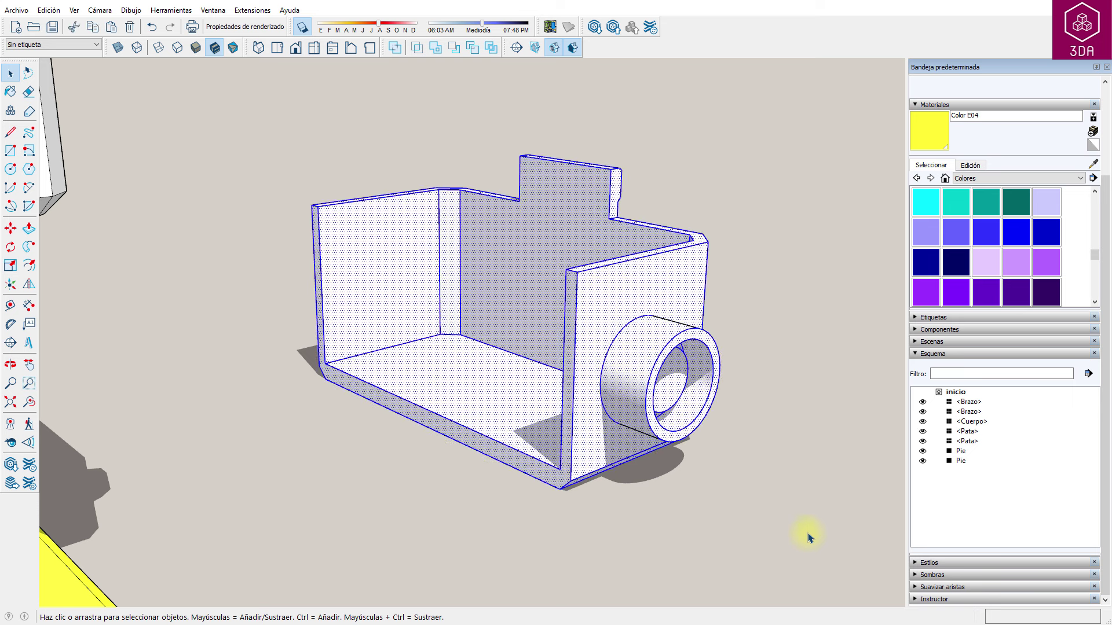
pyautogui.click(928, 132)
pyautogui.click(610, 299)
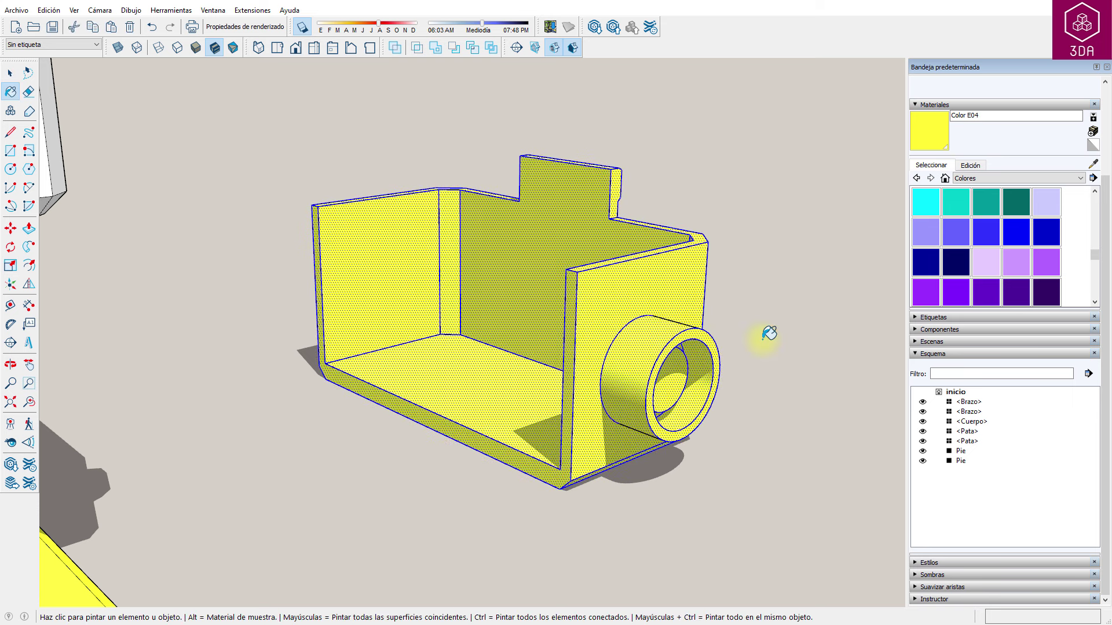
pyautogui.press('space')
pyautogui.click(765, 341)
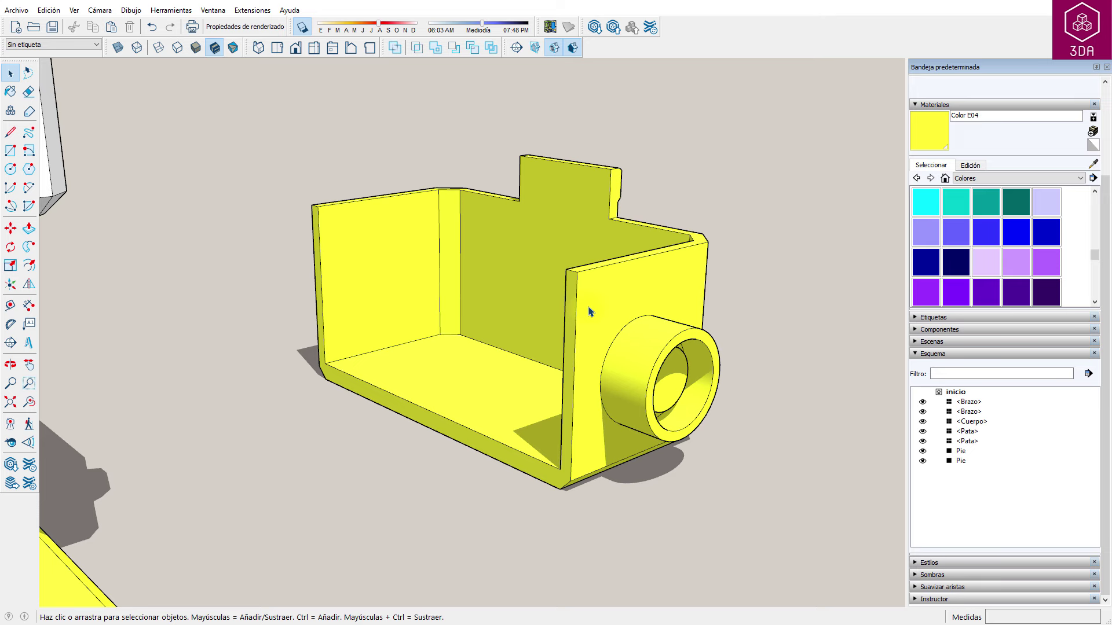
# - Select the front ring faces and paint them grey with Color M03
pyautogui.moveTo(588, 308); pyautogui.dragTo(746, 420)
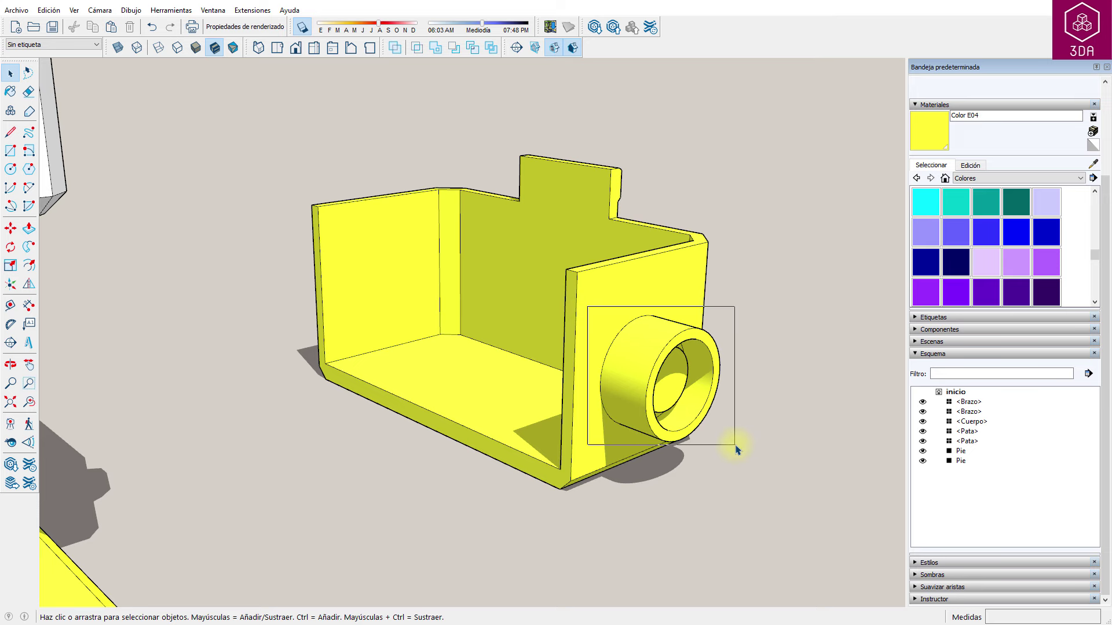
pyautogui.moveTo(735, 450); pyautogui.dragTo(744, 459)
pyautogui.moveTo(744, 459)
pyautogui.mouseDown(button='middle')
pyautogui.moveTo(452, 327)
pyautogui.moveTo(595, 436)
pyautogui.mouseUp(button='middle')
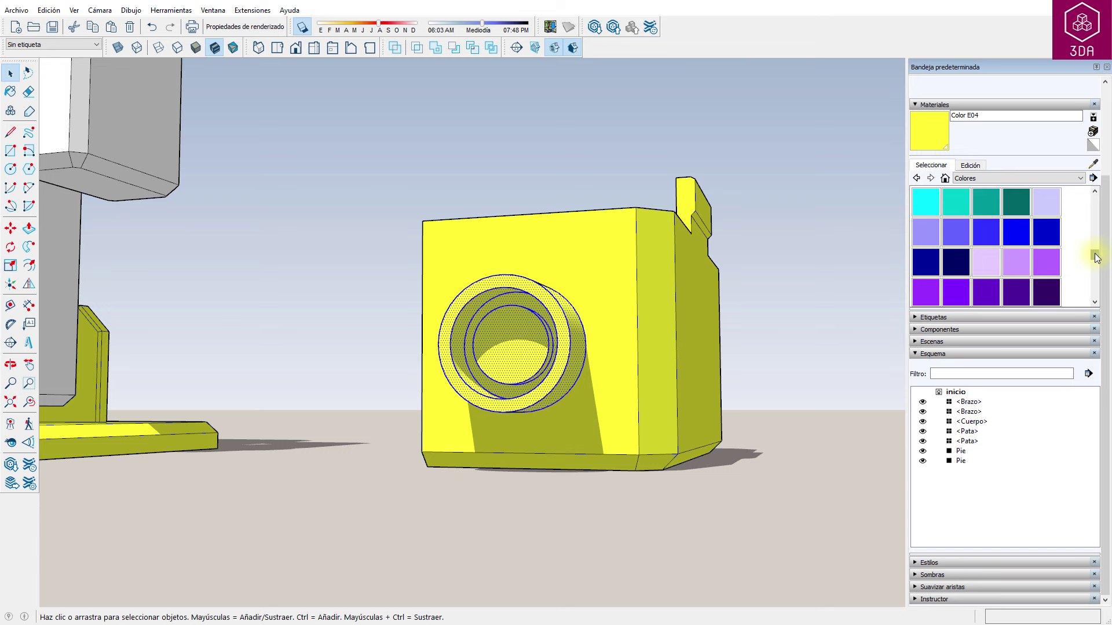
pyautogui.moveTo(1096, 258); pyautogui.dragTo(1093, 278)
pyautogui.click(1046, 231)
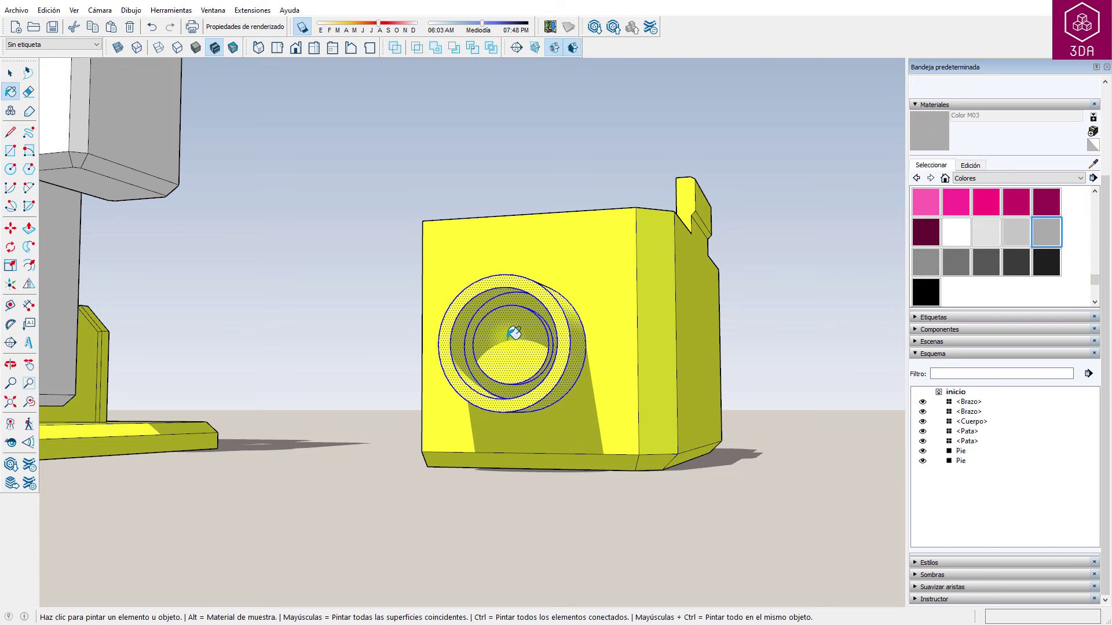
pyautogui.click(514, 333)
# - Repaint the ring darker grey with Color M06, then select the whole yellow part
pyautogui.moveTo(503, 355); pyautogui.dragTo(805, 474, button='middle')
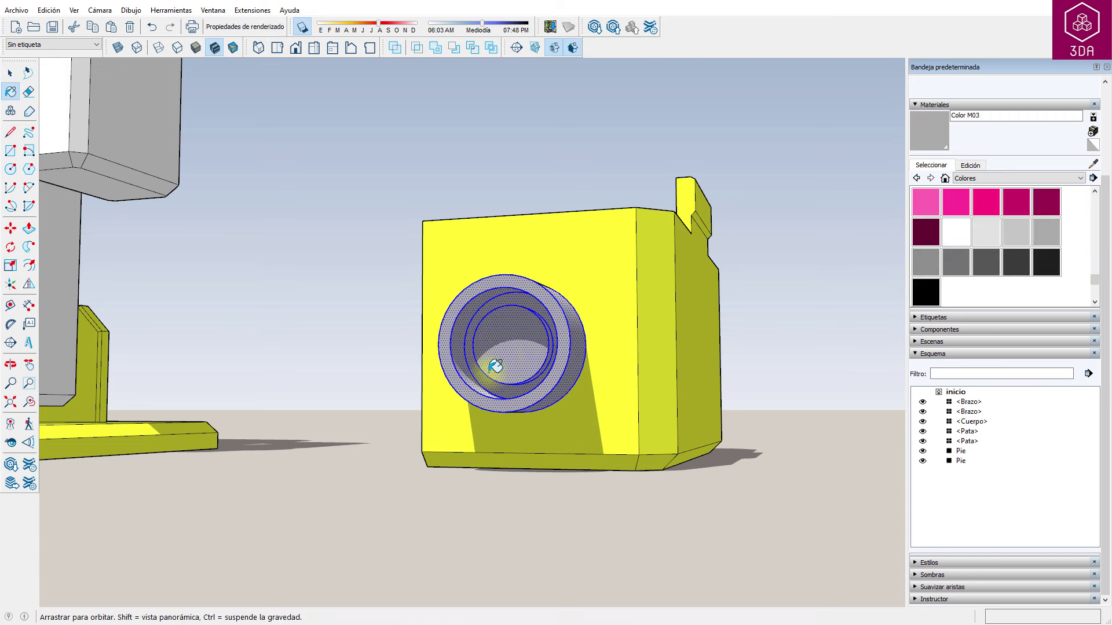
pyautogui.press('space')
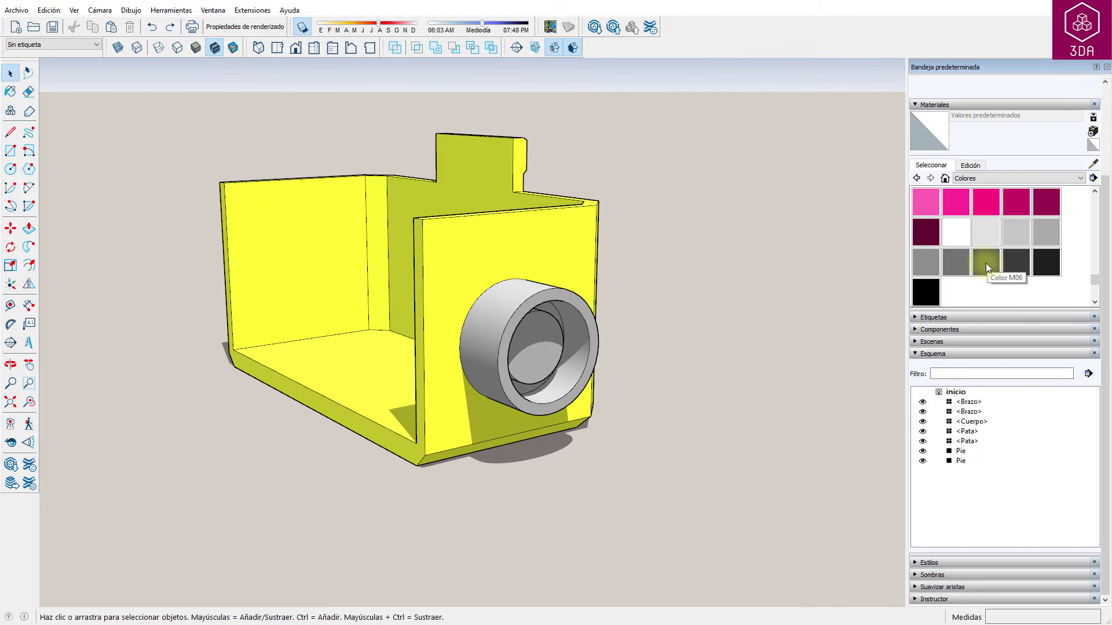
pyautogui.click(988, 267)
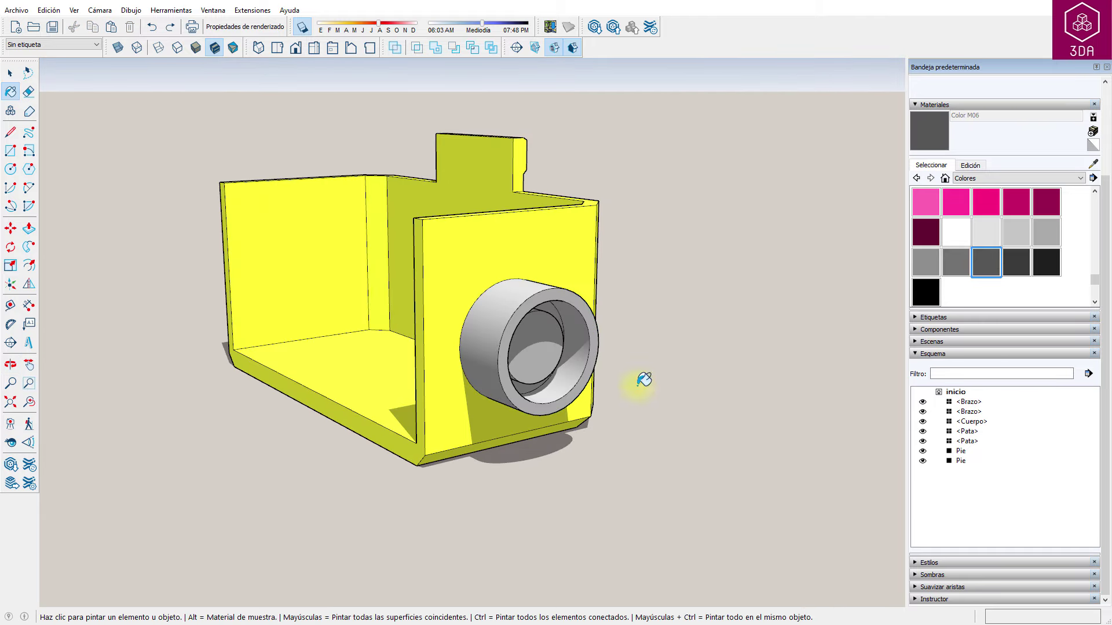
pyautogui.click(558, 304)
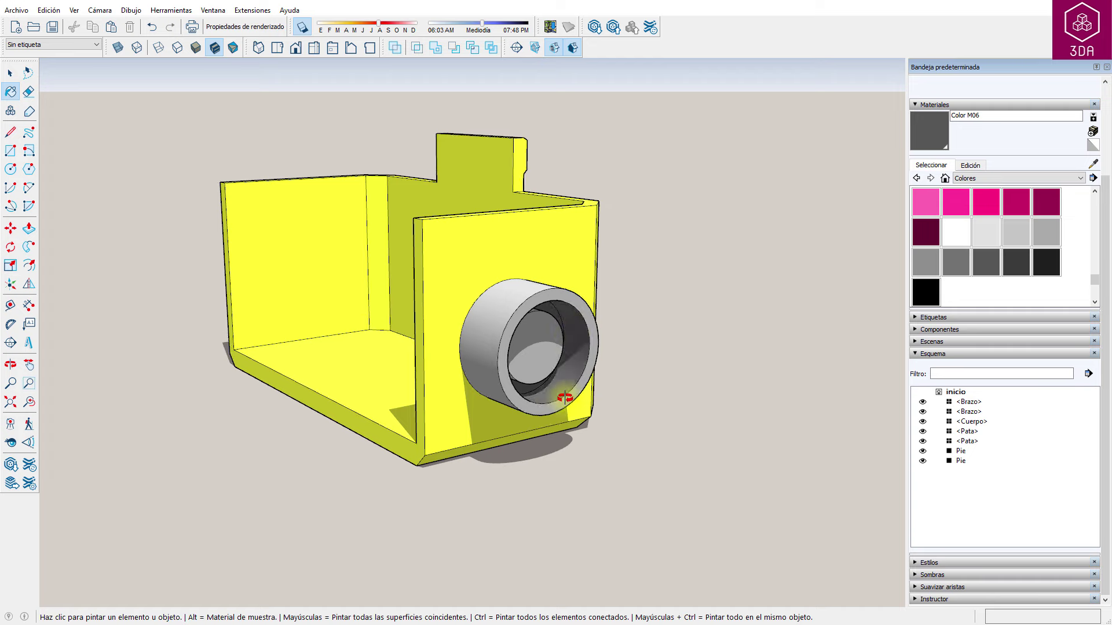
pyautogui.moveTo(566, 390)
pyautogui.mouseDown(button='middle')
pyautogui.moveTo(439, 384)
pyautogui.moveTo(231, 330)
pyautogui.moveTo(439, 326)
pyautogui.mouseUp(button='middle')
pyautogui.scroll(2, 492, 330)
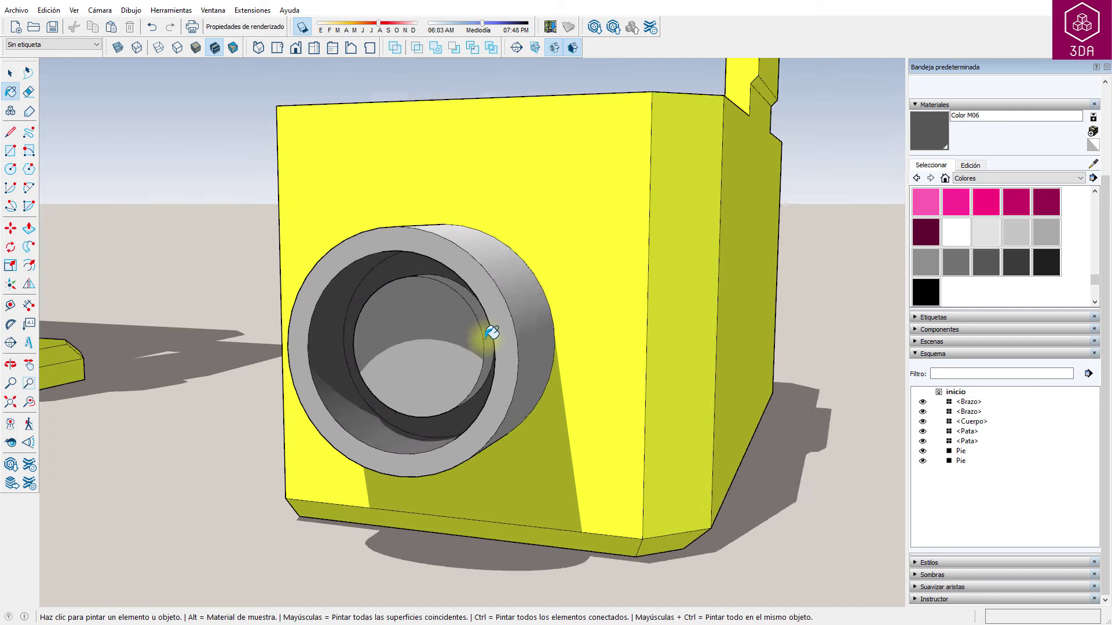
pyautogui.scroll(2, 491, 330)
pyautogui.scroll(-3, 474, 400)
pyautogui.scroll(-3, 474, 401)
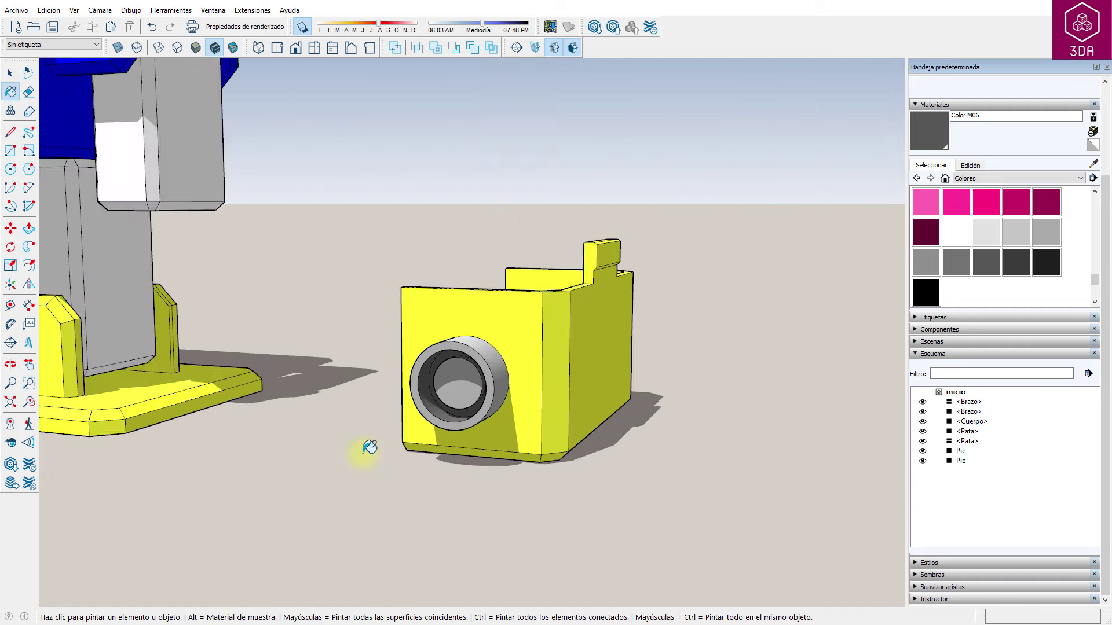
pyautogui.moveTo(365, 446)
pyautogui.mouseDown(button='middle')
pyautogui.moveTo(576, 528)
pyautogui.moveTo(640, 533)
pyautogui.moveTo(646, 524)
pyautogui.mouseUp(button='middle')
pyautogui.press('space')
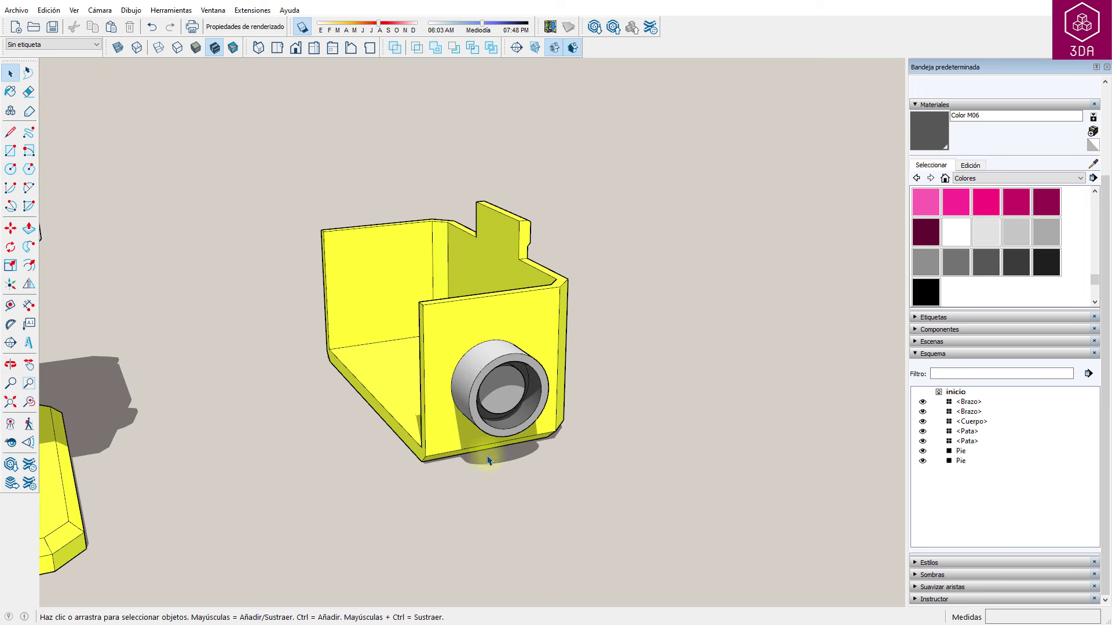
pyautogui.moveTo(226, 169)
pyautogui.mouseDown()
pyautogui.moveTo(600, 541)
pyautogui.moveTo(633, 550)
pyautogui.mouseUp()
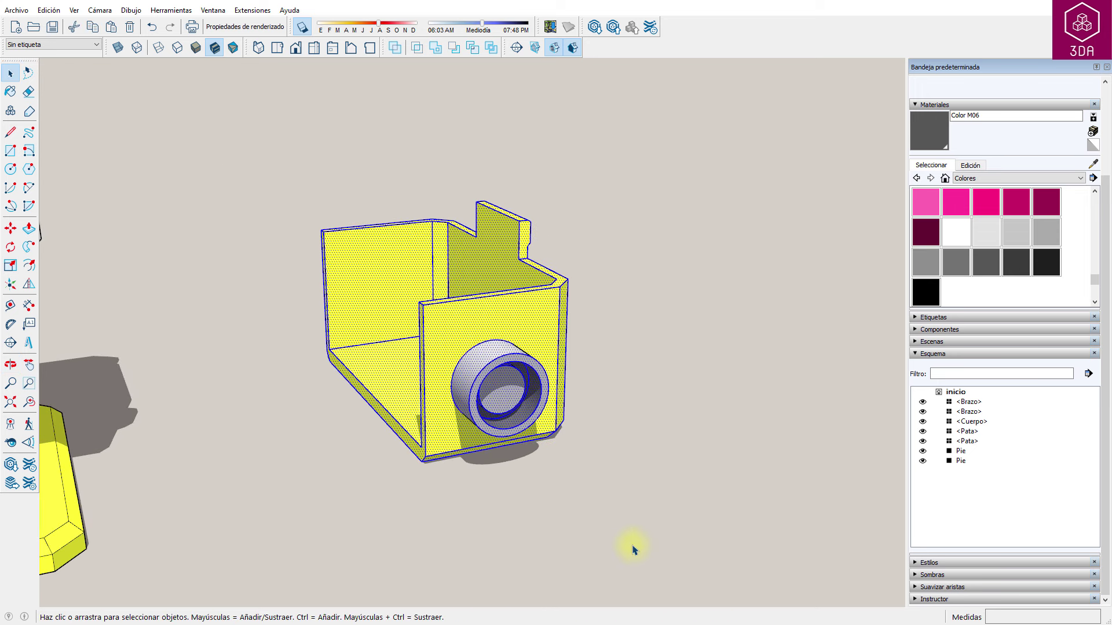
# - Flip a copy of the head half across the red plane, then select the full box
pyautogui.click(30, 287)
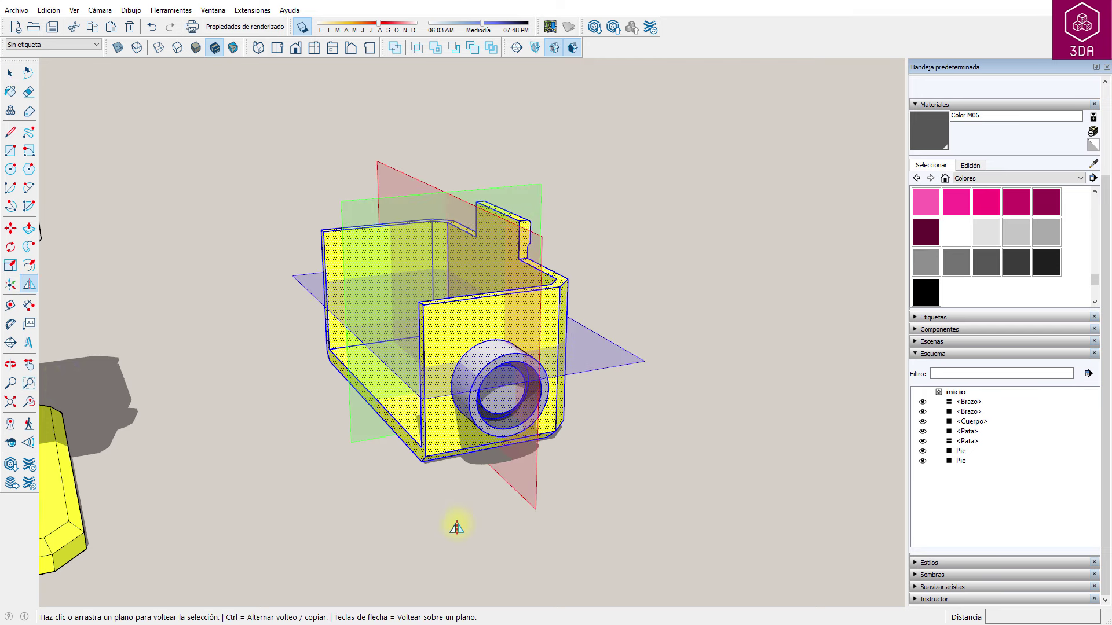
pyautogui.press('ctrl')
pyautogui.moveTo(511, 484); pyautogui.dragTo(410, 451)
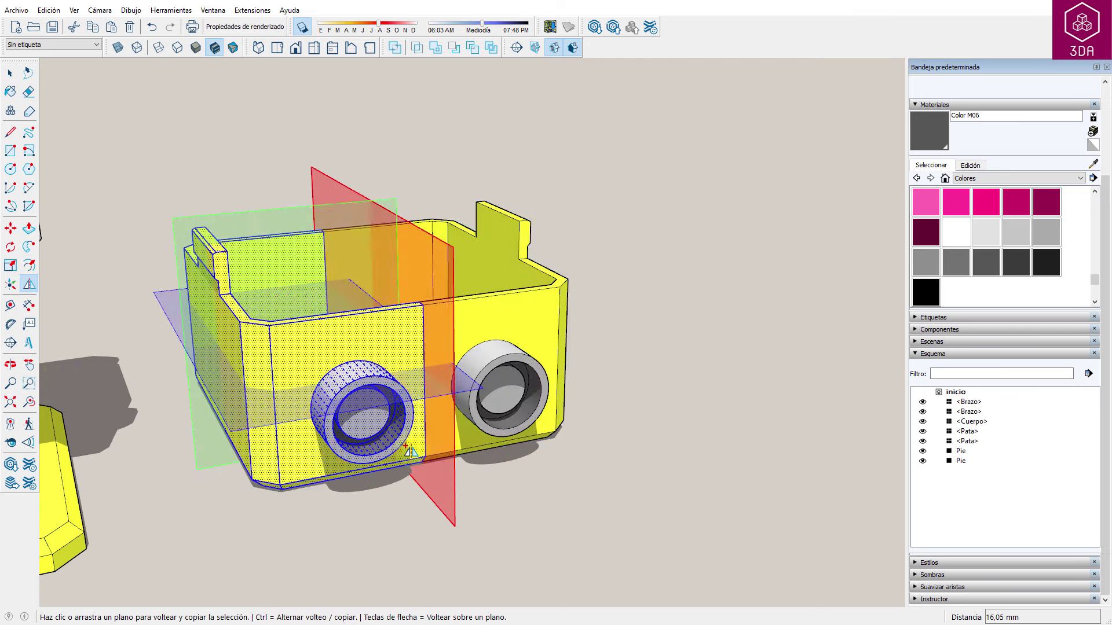
pyautogui.moveTo(459, 504); pyautogui.dragTo(345, 556, button='middle')
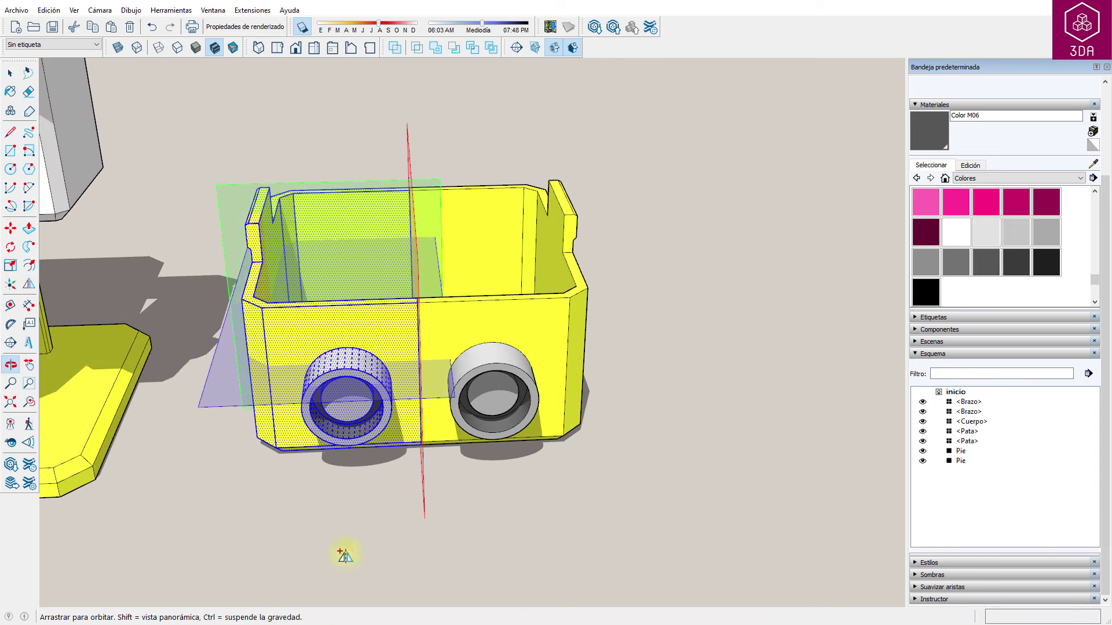
pyautogui.press('space')
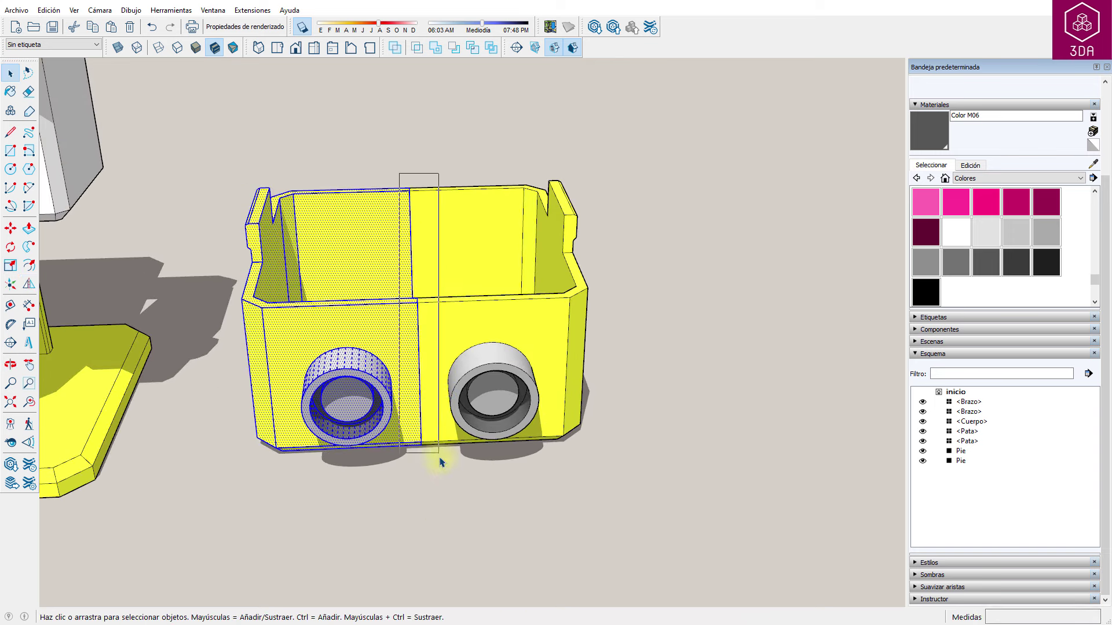
pyautogui.click(440, 461)
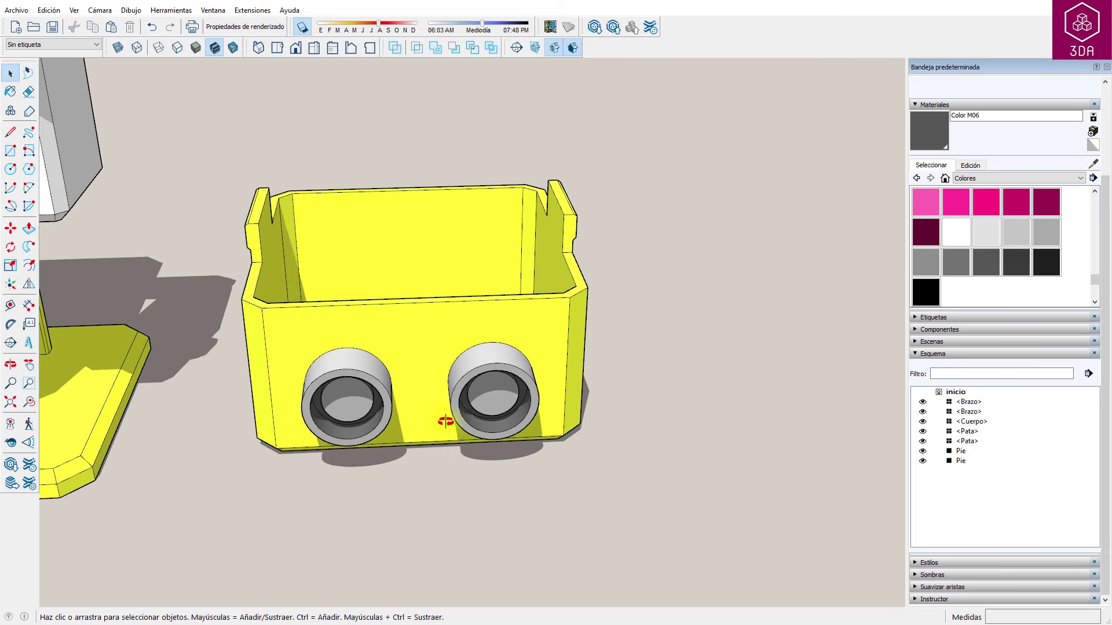
pyautogui.moveTo(440, 425); pyautogui.dragTo(589, 397, button='middle')
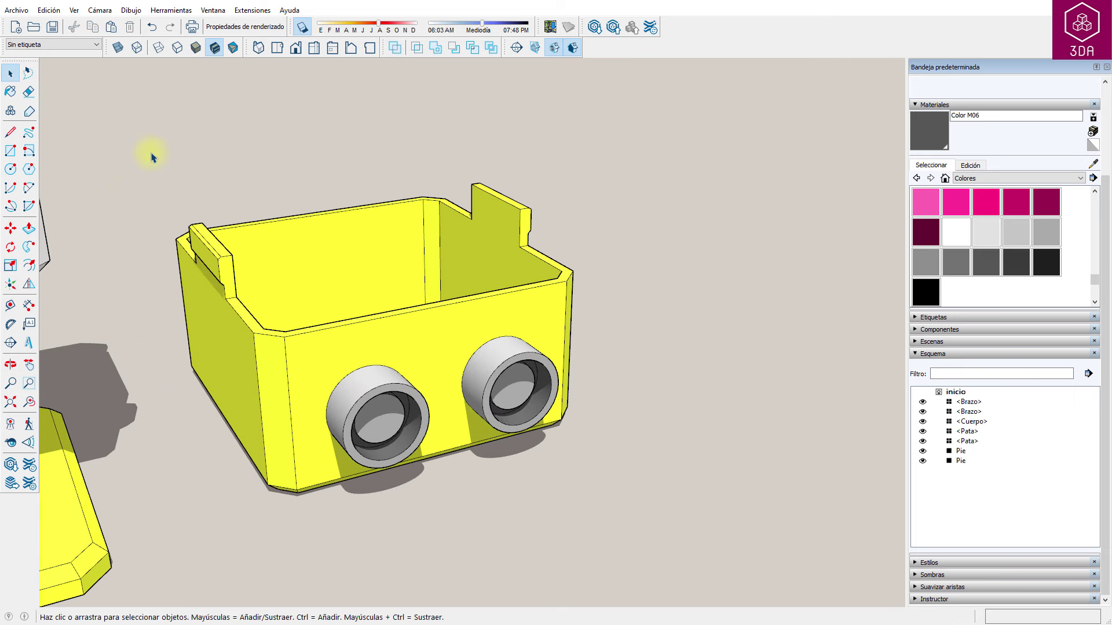
pyautogui.moveTo(156, 141)
pyautogui.mouseDown()
pyautogui.moveTo(385, 249)
pyautogui.moveTo(665, 521)
pyautogui.moveTo(674, 547)
pyautogui.mouseUp()
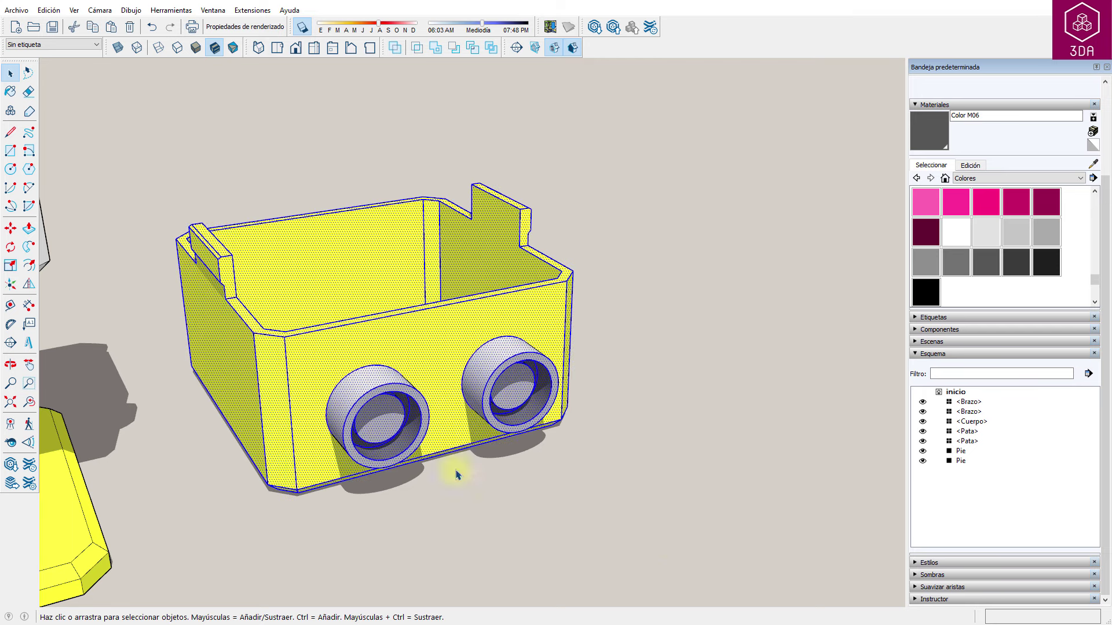
# - Make the selected yellow head box a component named Cabeza
pyautogui.rightClick(389, 325)
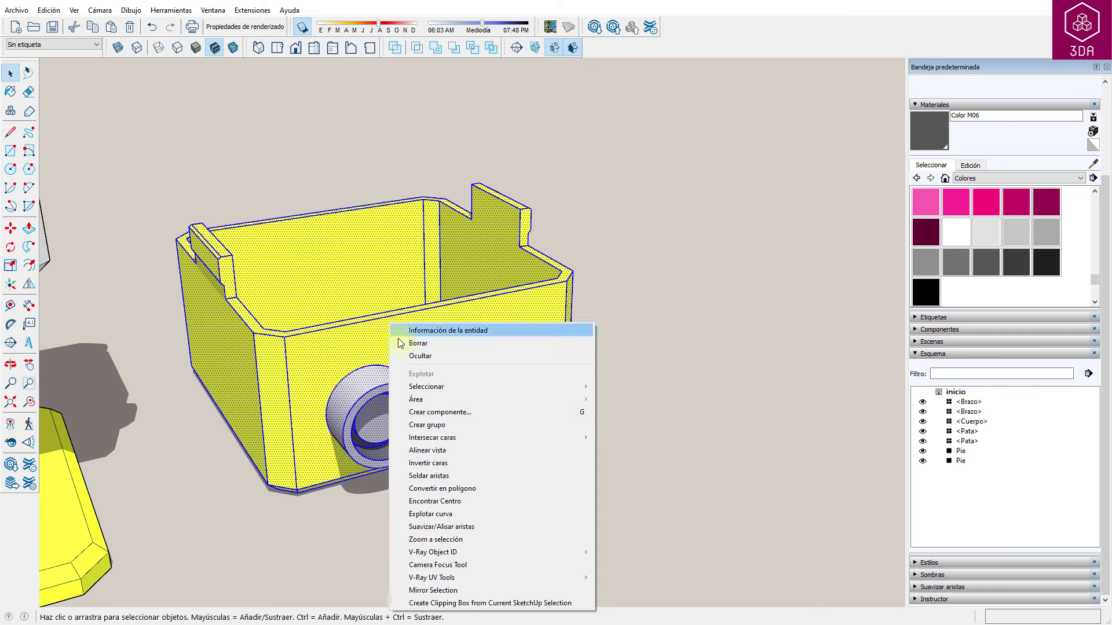
pyautogui.click(463, 412)
pyautogui.write('Cabeza')
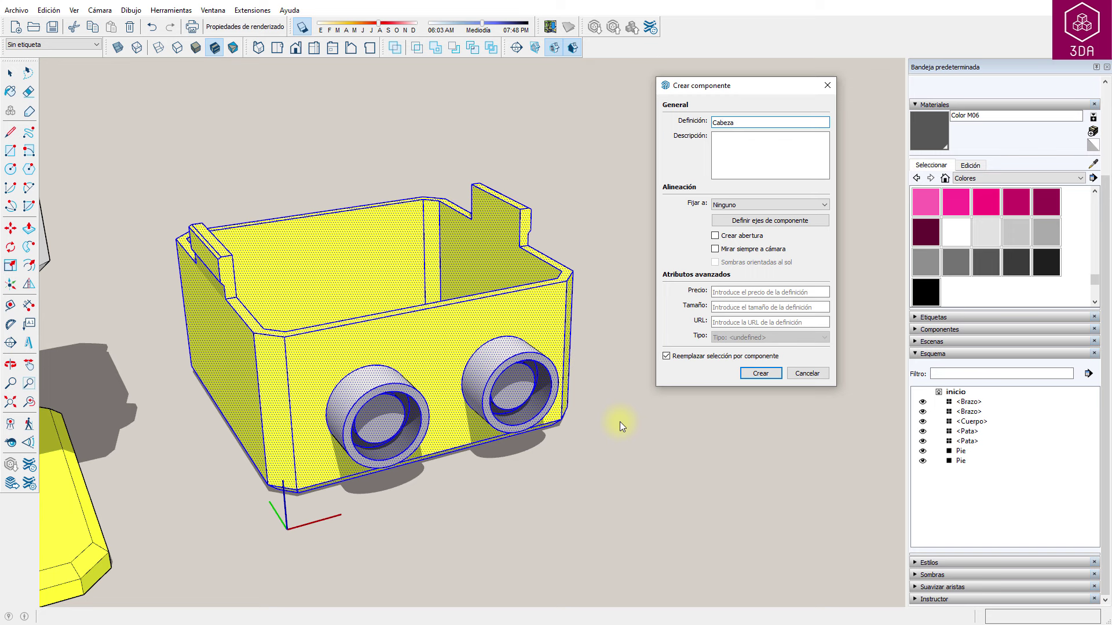
pyautogui.click(753, 373)
# - Flip the Cabeza head upside down across the blue plane
pyautogui.click(29, 284)
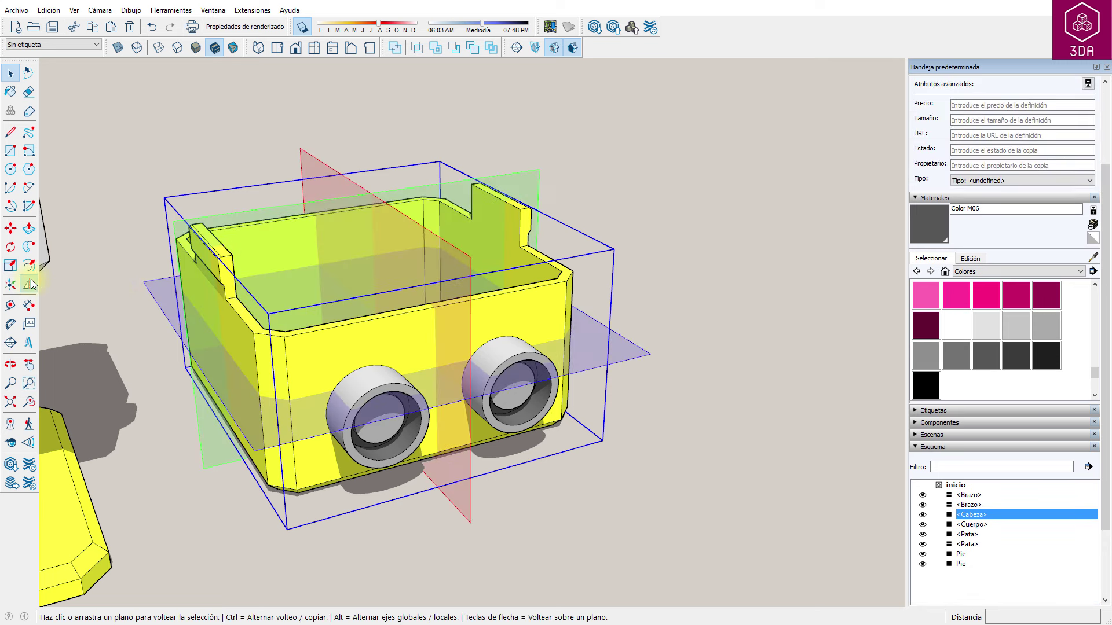
pyautogui.click(624, 355)
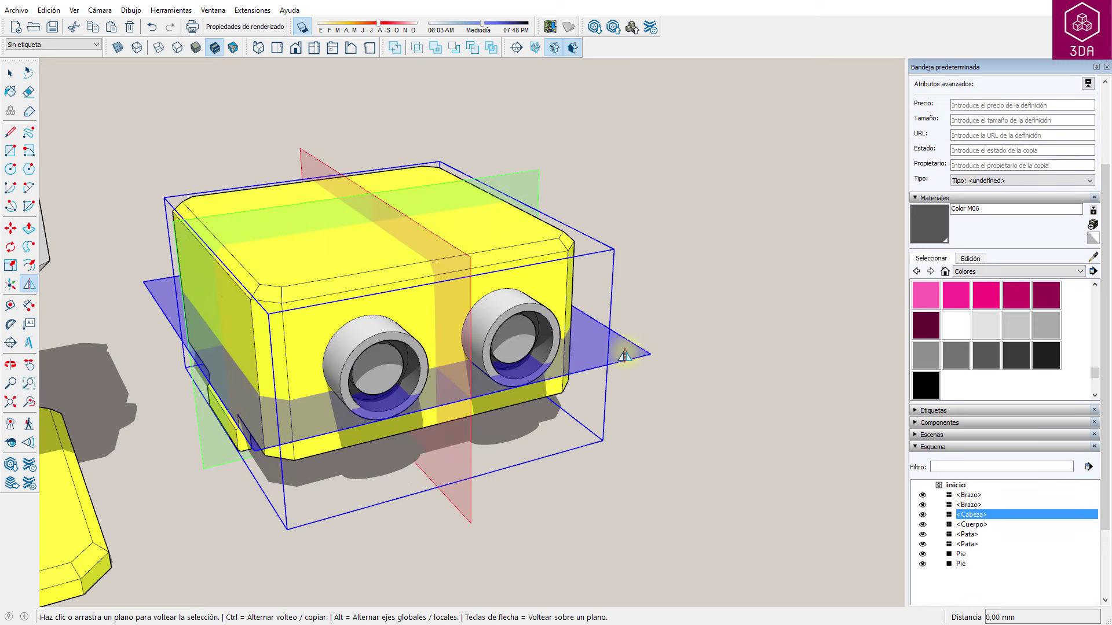
pyautogui.press('space')
pyautogui.click(684, 430)
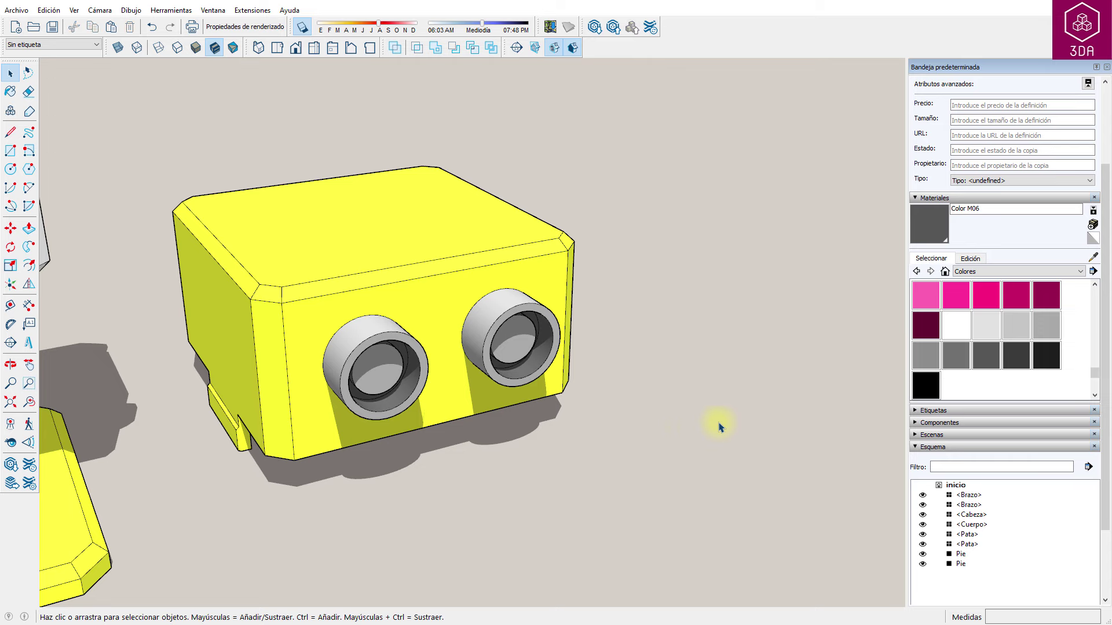
# - Select the yellow head and pick it up with the Move tool
pyautogui.moveTo(722, 439)
pyautogui.mouseDown(button='middle')
pyautogui.moveTo(777, 442)
pyautogui.moveTo(534, 467)
pyautogui.moveTo(647, 422)
pyautogui.moveTo(776, 454)
pyautogui.moveTo(730, 450)
pyautogui.mouseUp(button='middle')
pyautogui.click(719, 376)
pyautogui.press('m')
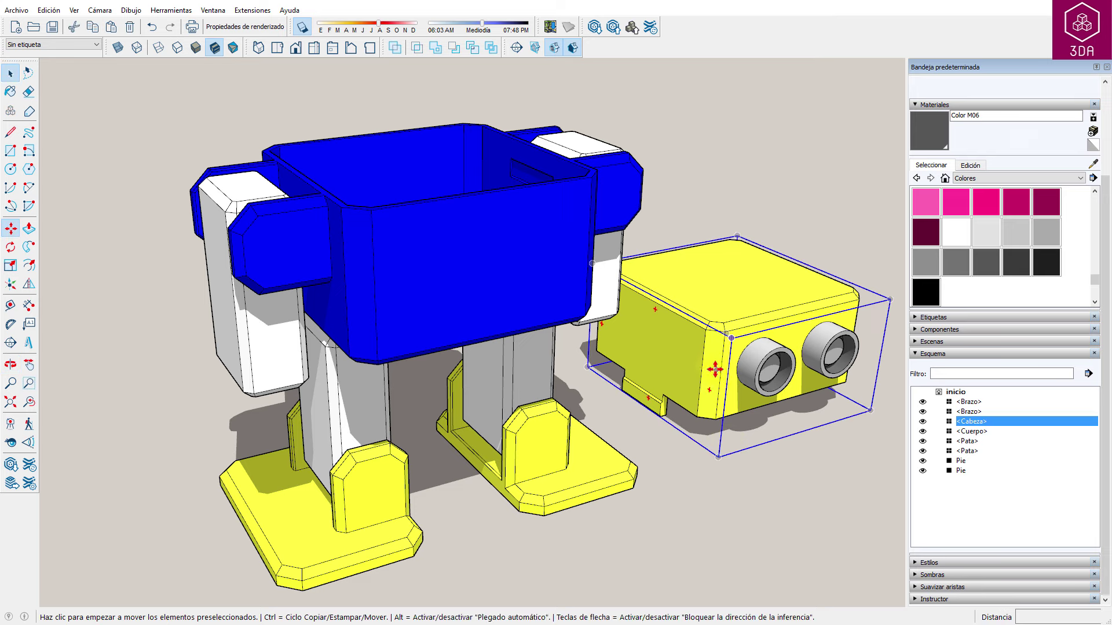
pyautogui.scroll(3, 636, 393)
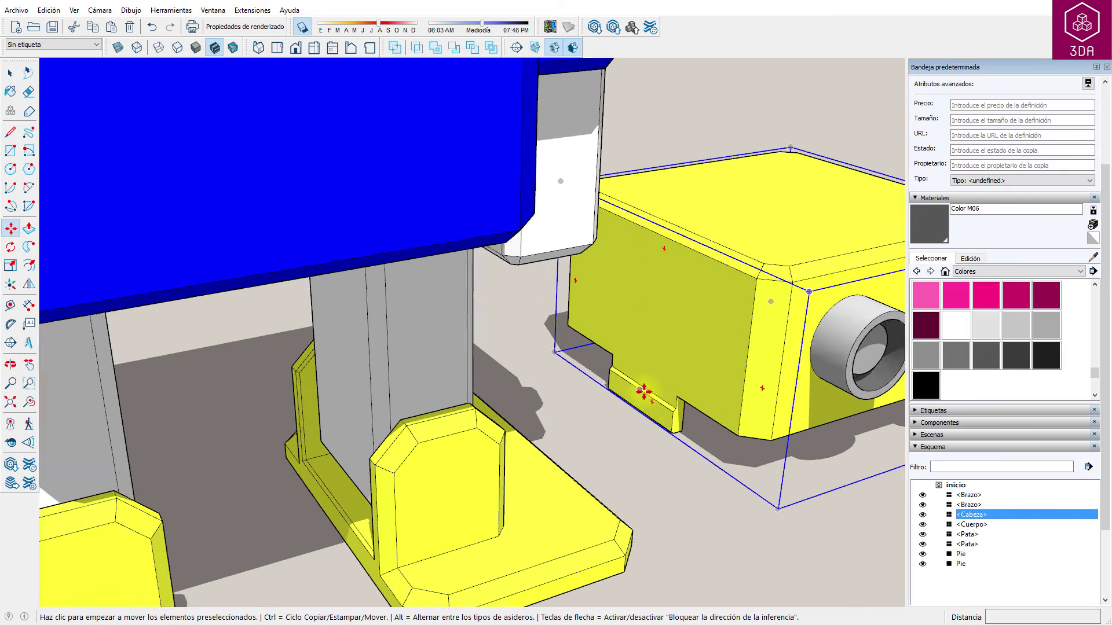
pyautogui.click(639, 393)
pyautogui.scroll(-2, 682, 298)
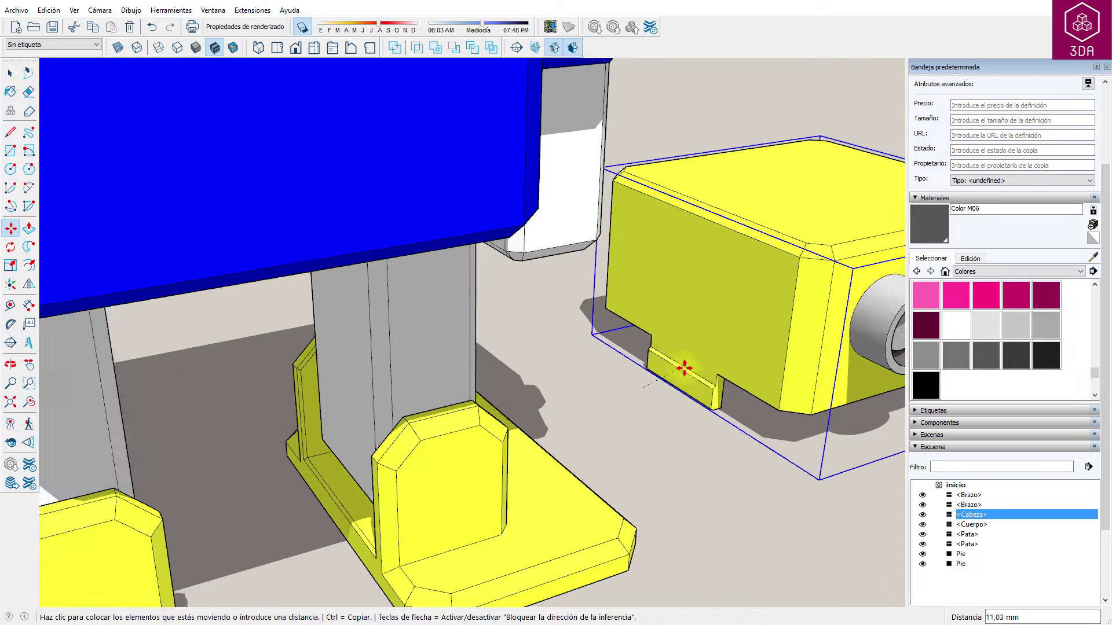
pyautogui.scroll(-5, 707, 308)
pyautogui.moveTo(463, 318); pyautogui.dragTo(619, 389, button='middle')
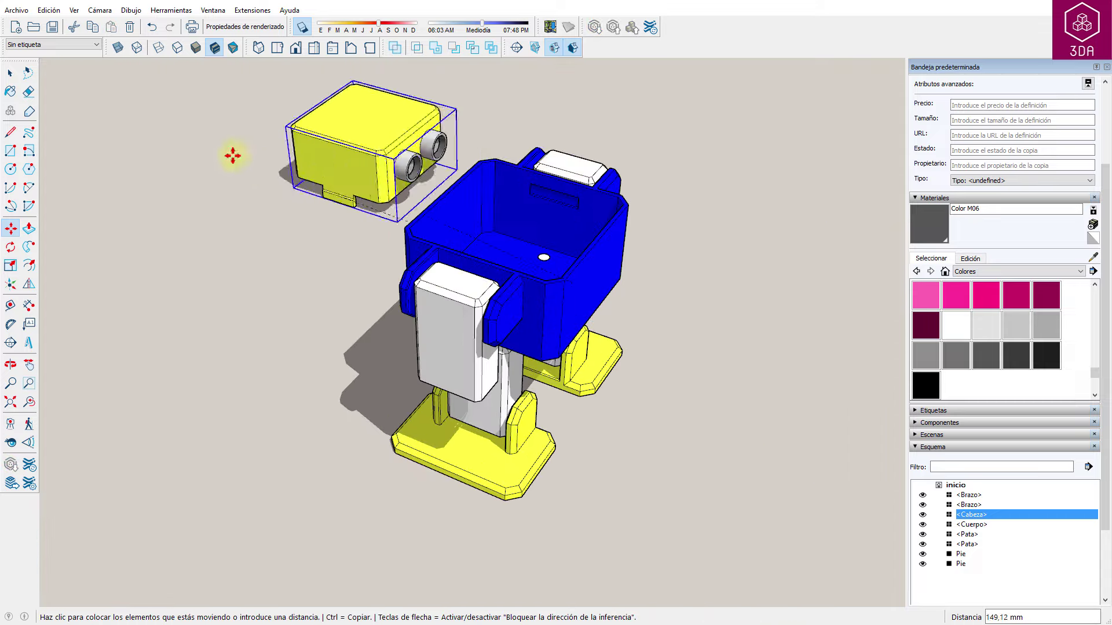
# - With X-ray on, drop the head onto the blue body's midpoint
pyautogui.press('x')
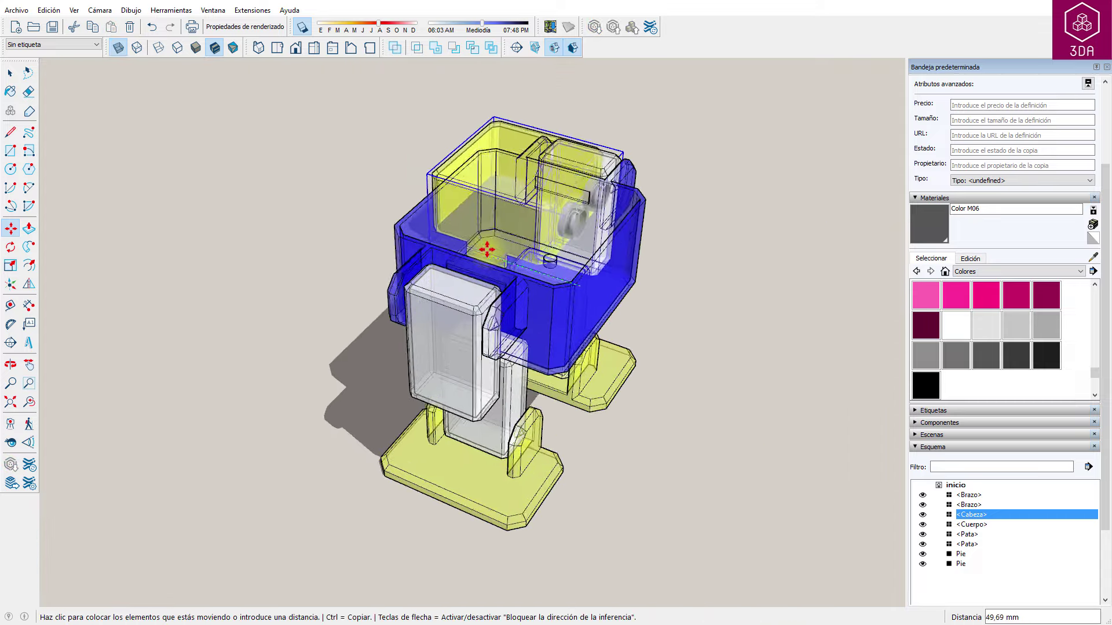
pyautogui.scroll(3, 462, 278)
pyautogui.scroll(3, 472, 283)
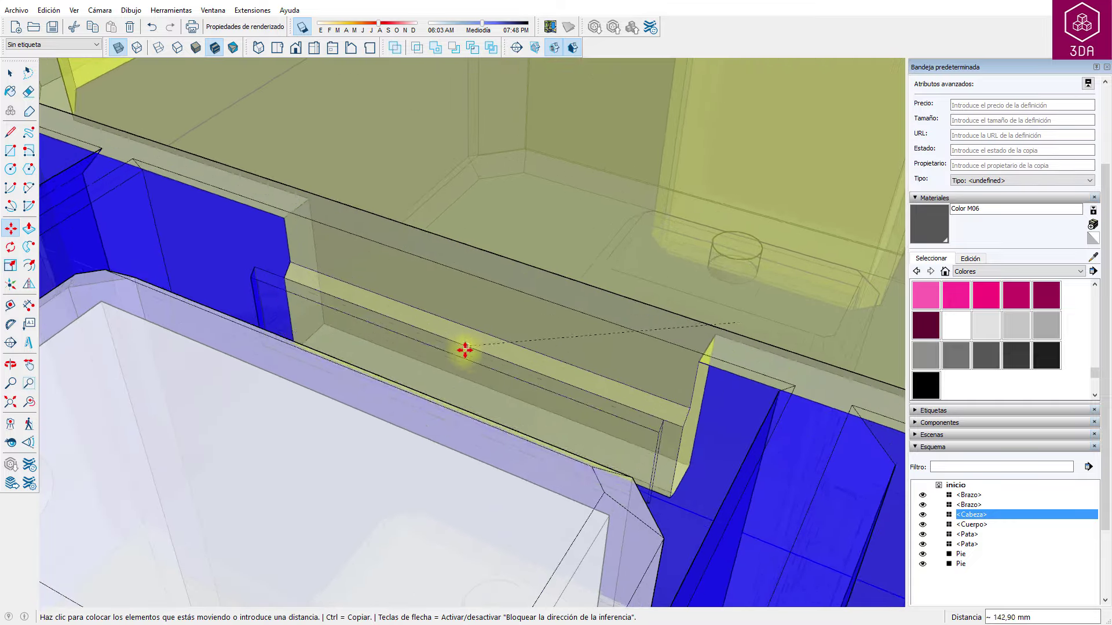
pyautogui.moveTo(463, 278); pyautogui.dragTo(459, 397, button='middle')
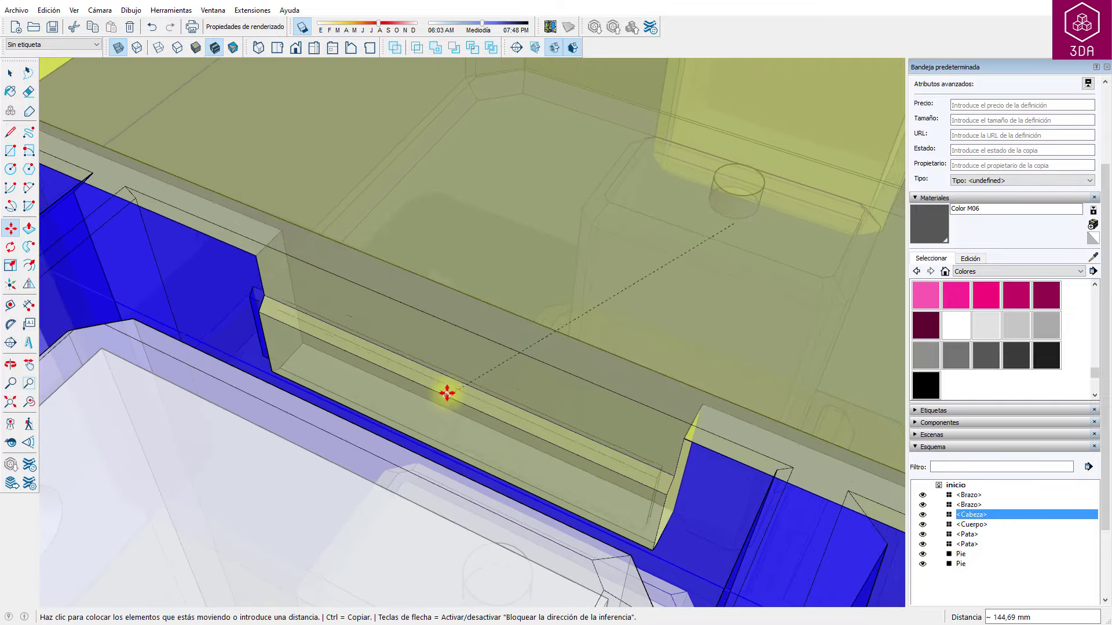
pyautogui.click(436, 377)
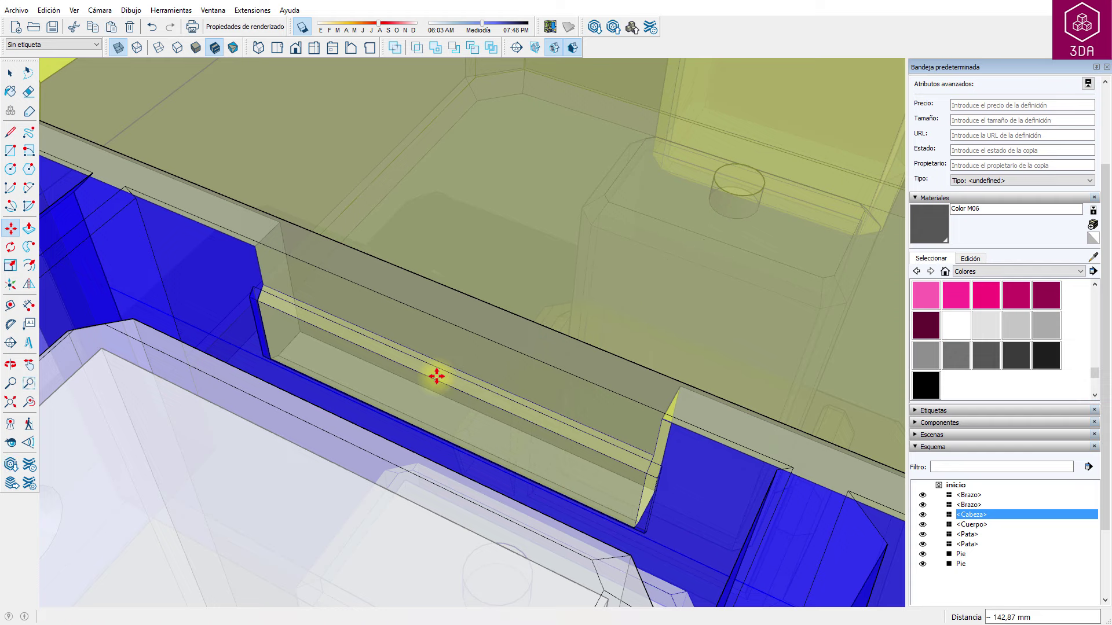
pyautogui.press('space')
pyautogui.scroll(-3, 436, 377)
pyautogui.scroll(-3, 329, 330)
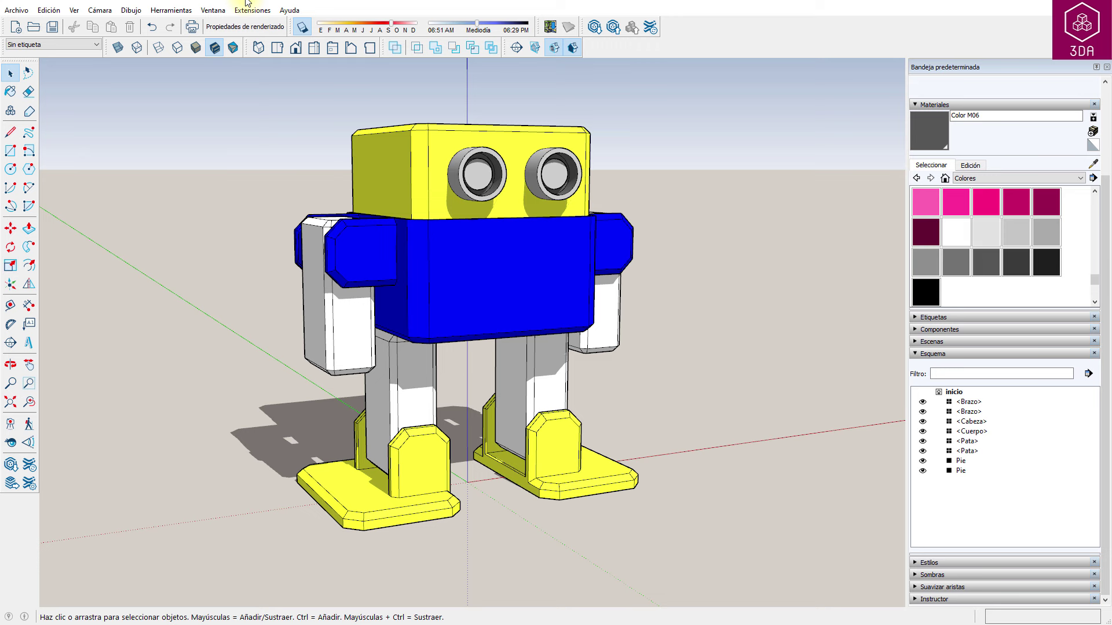
# - Export the 3D model as STereoLithography (*.stl) file Robot OTTO.stl
pyautogui.click(16, 12)
pyautogui.moveTo(33, 205)
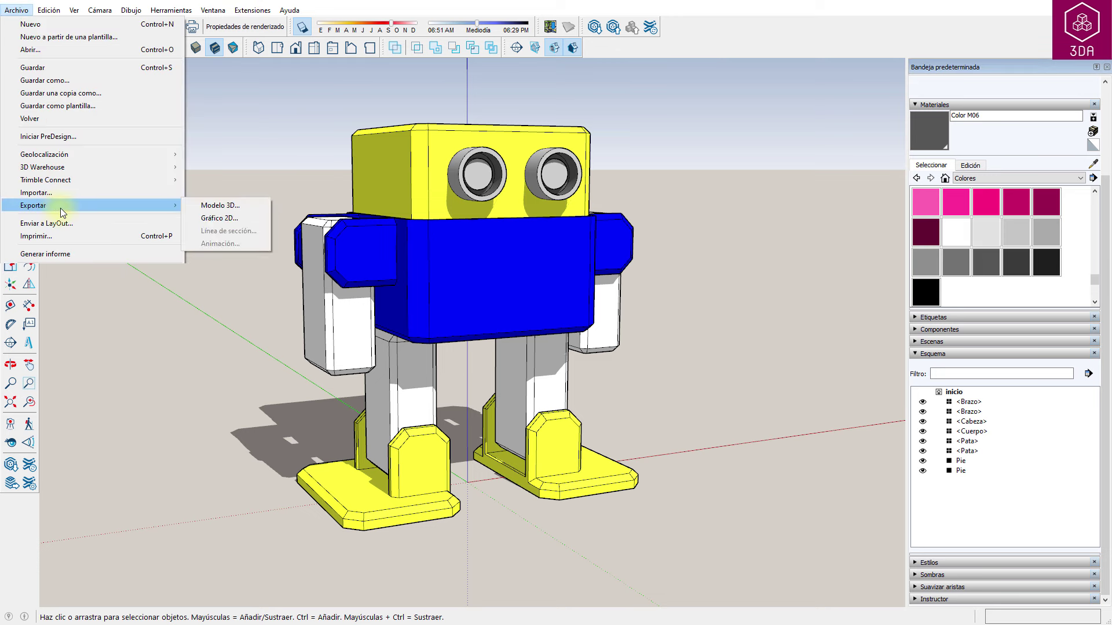
pyautogui.click(228, 207)
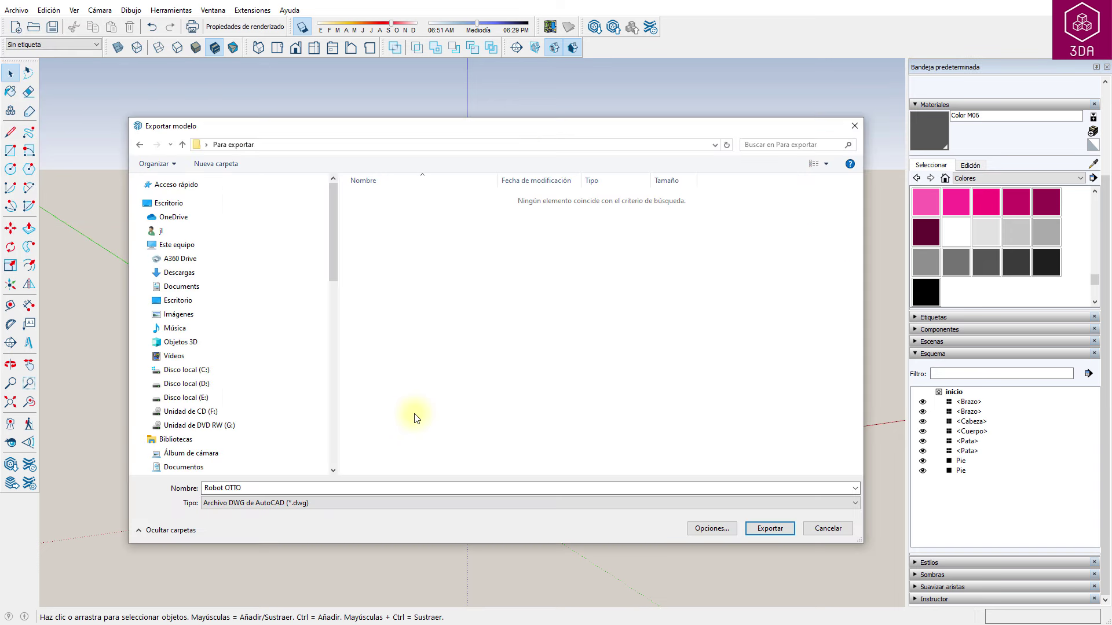
pyautogui.click(387, 507)
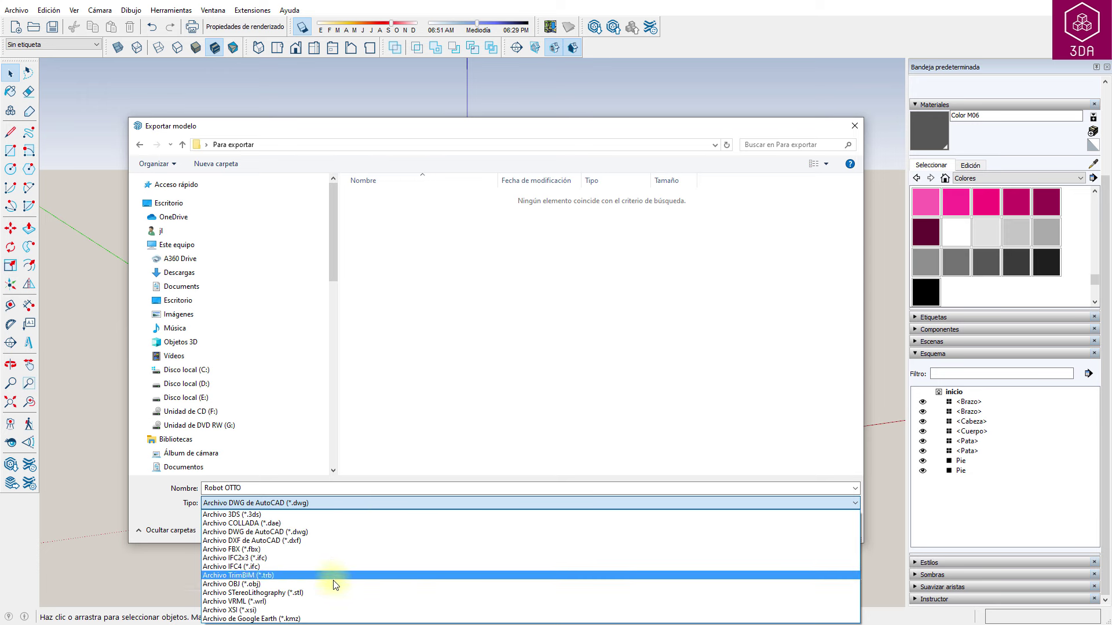
pyautogui.click(304, 593)
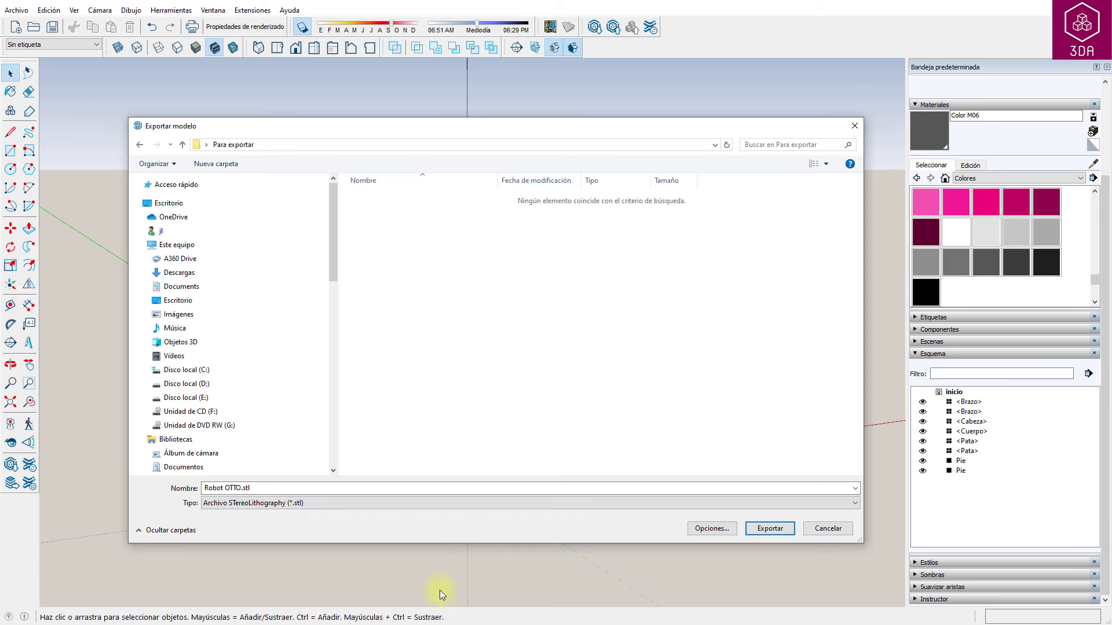
pyautogui.click(771, 529)
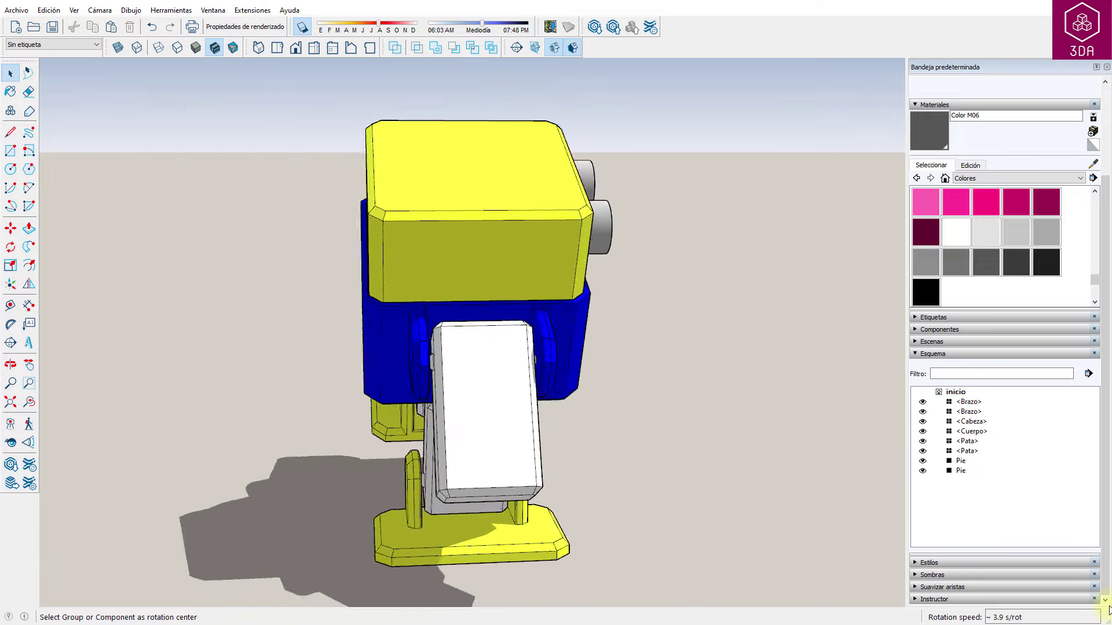